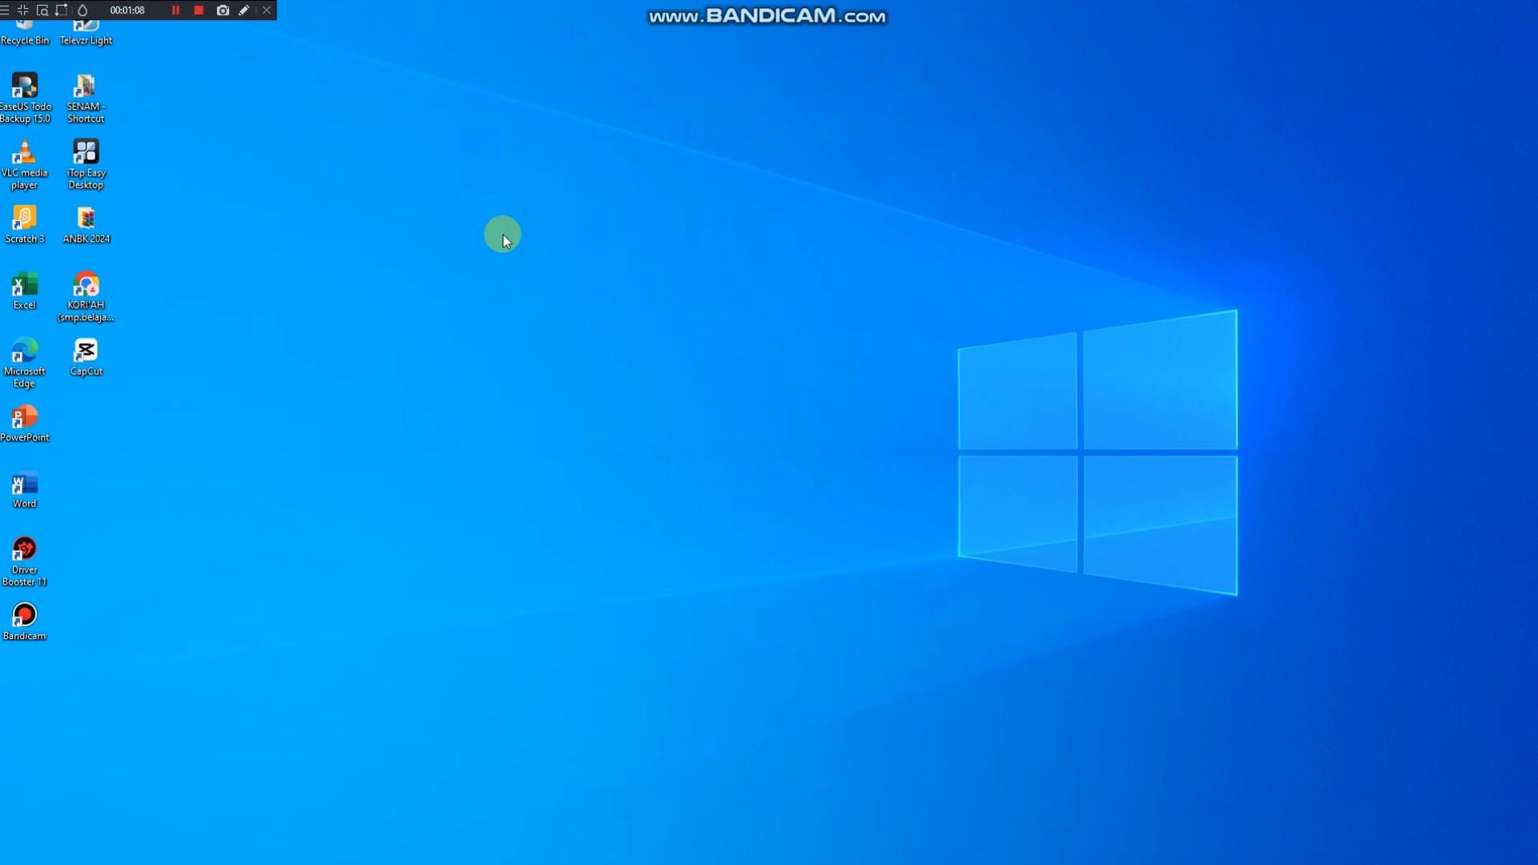
Open Word and create a new blank document
{"action": "key", "text": "super"}
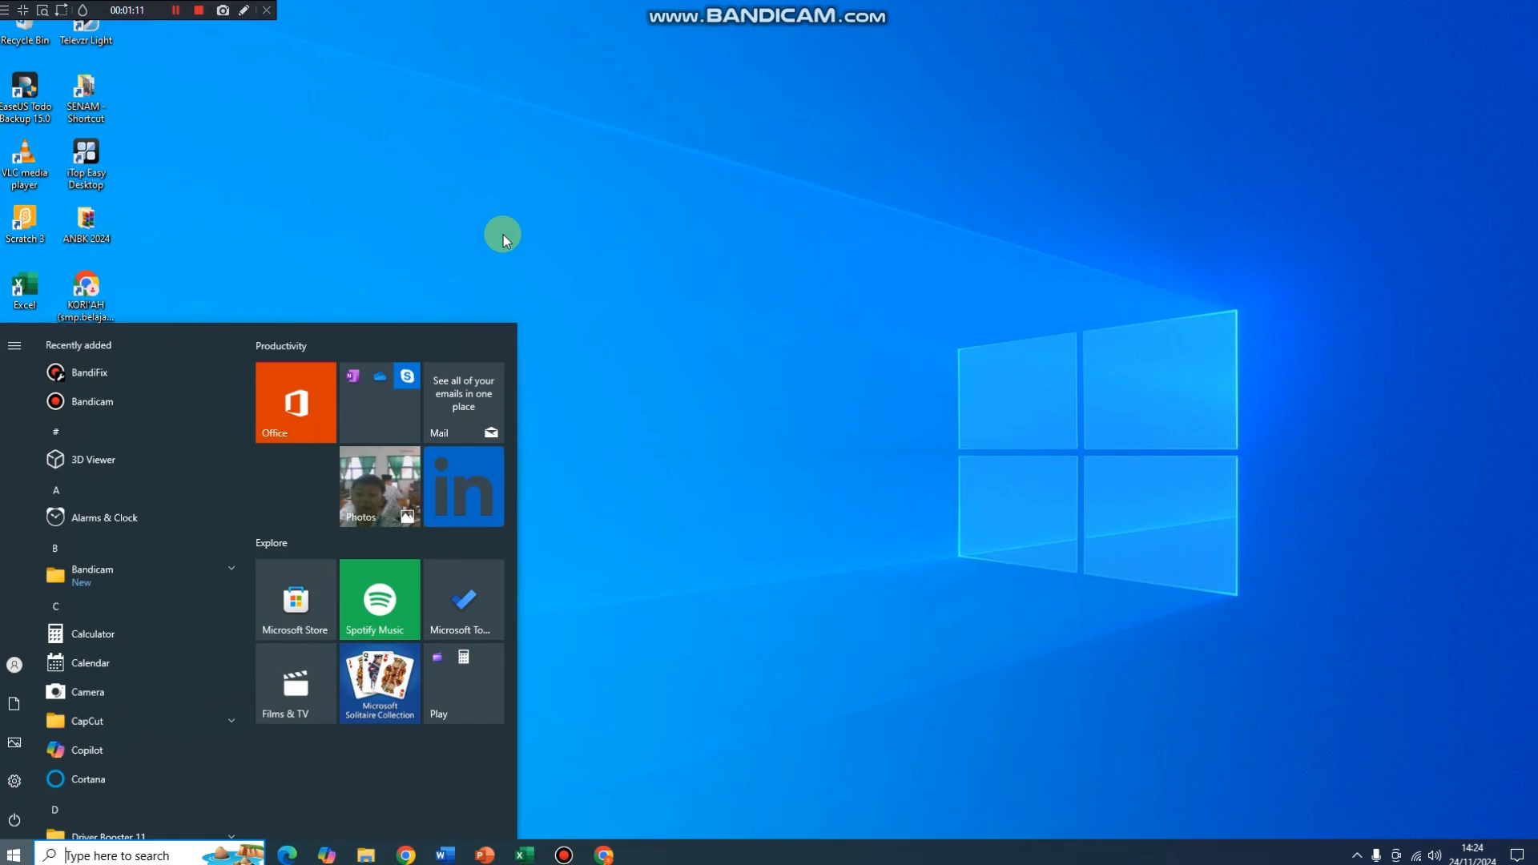
{"action": "type", "text": "word"}
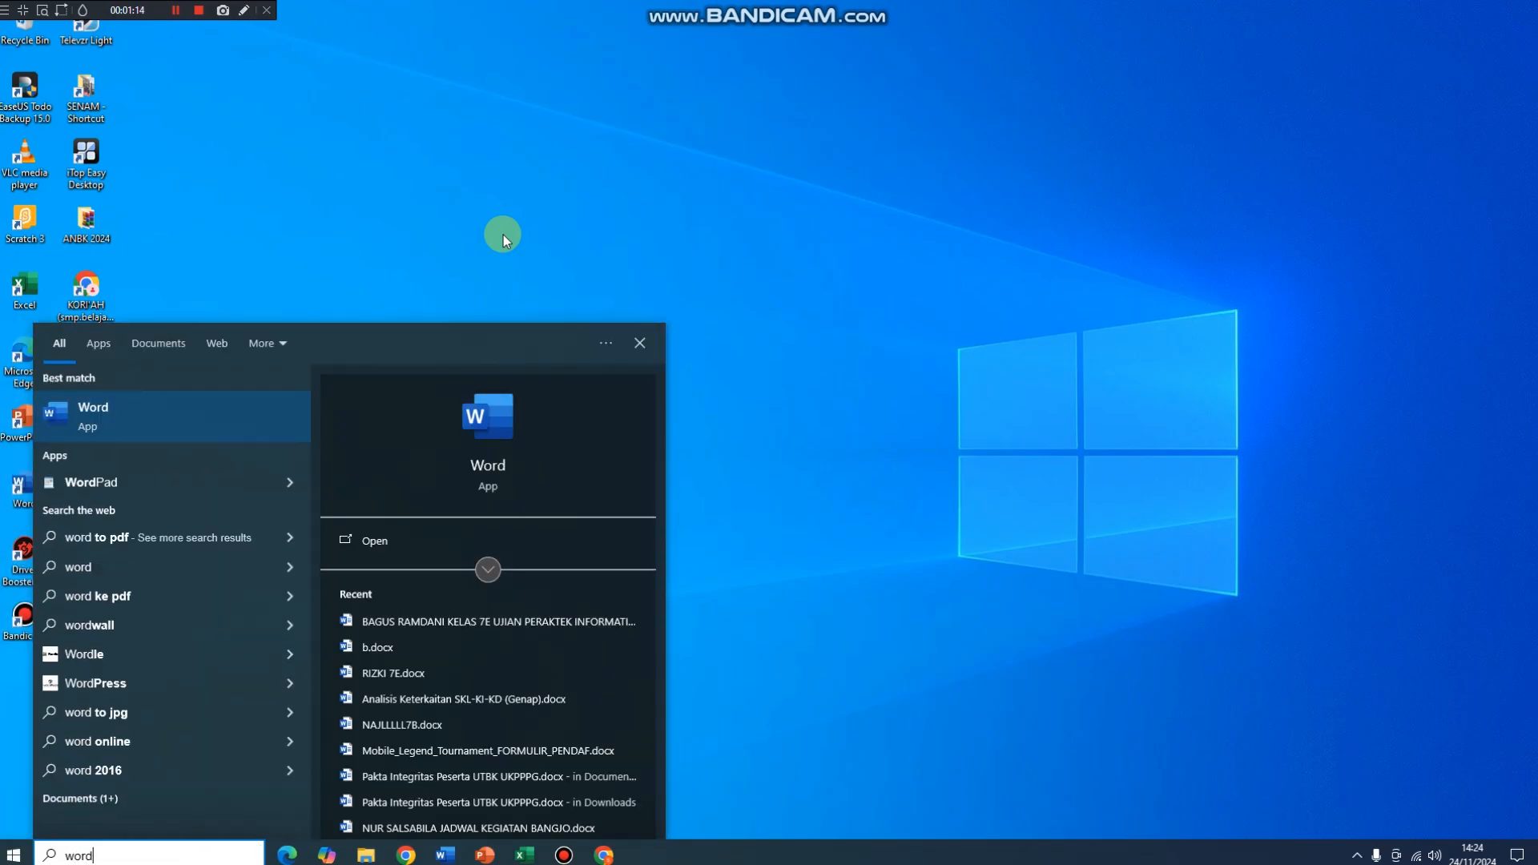
{"action": "key", "text": "Return"}
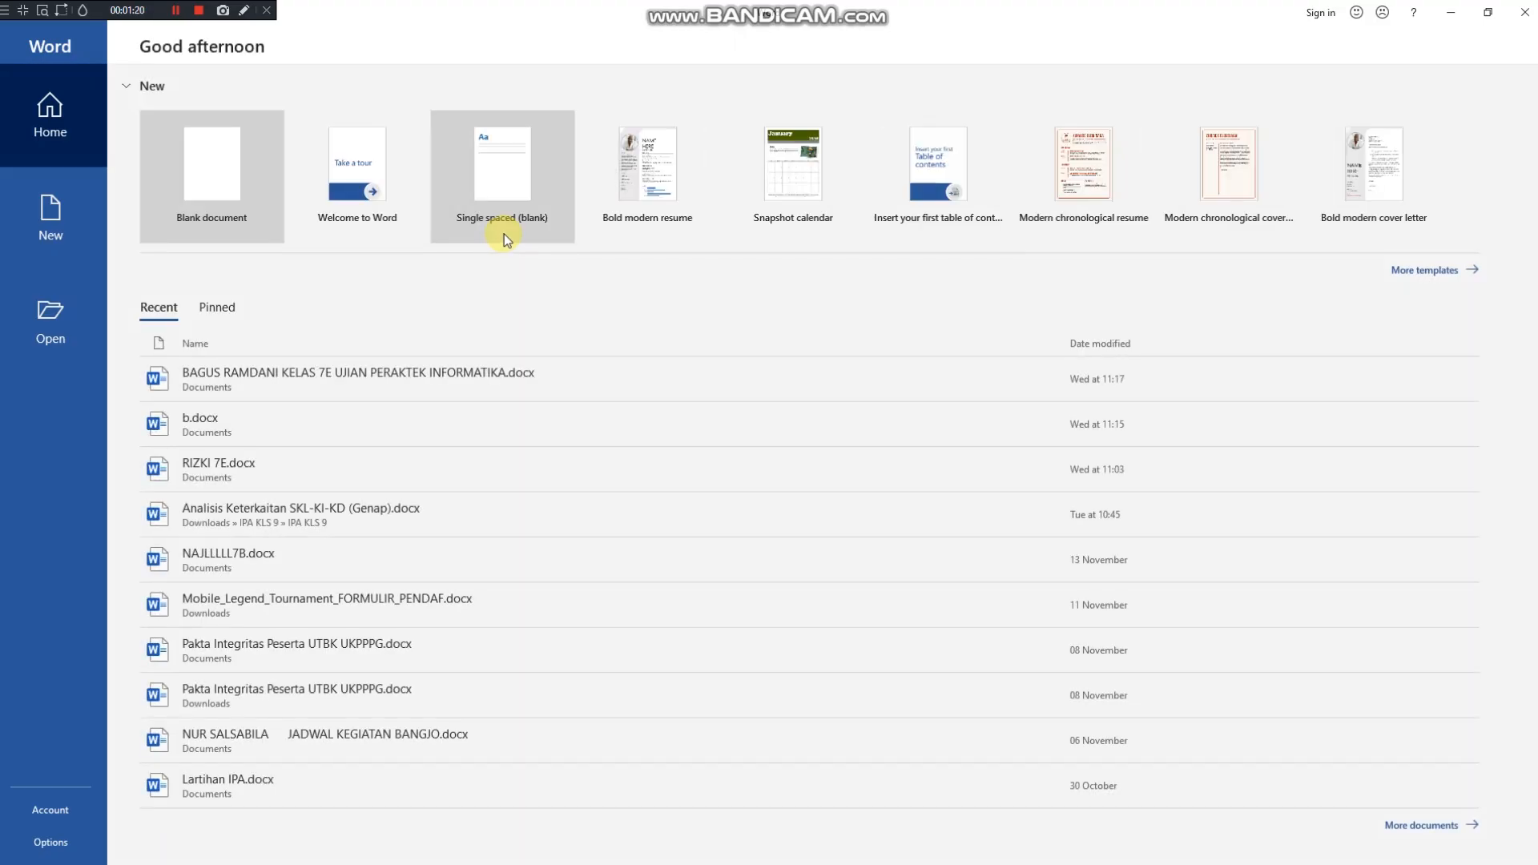
{"action": "left_click", "coordinate": [226, 195]}
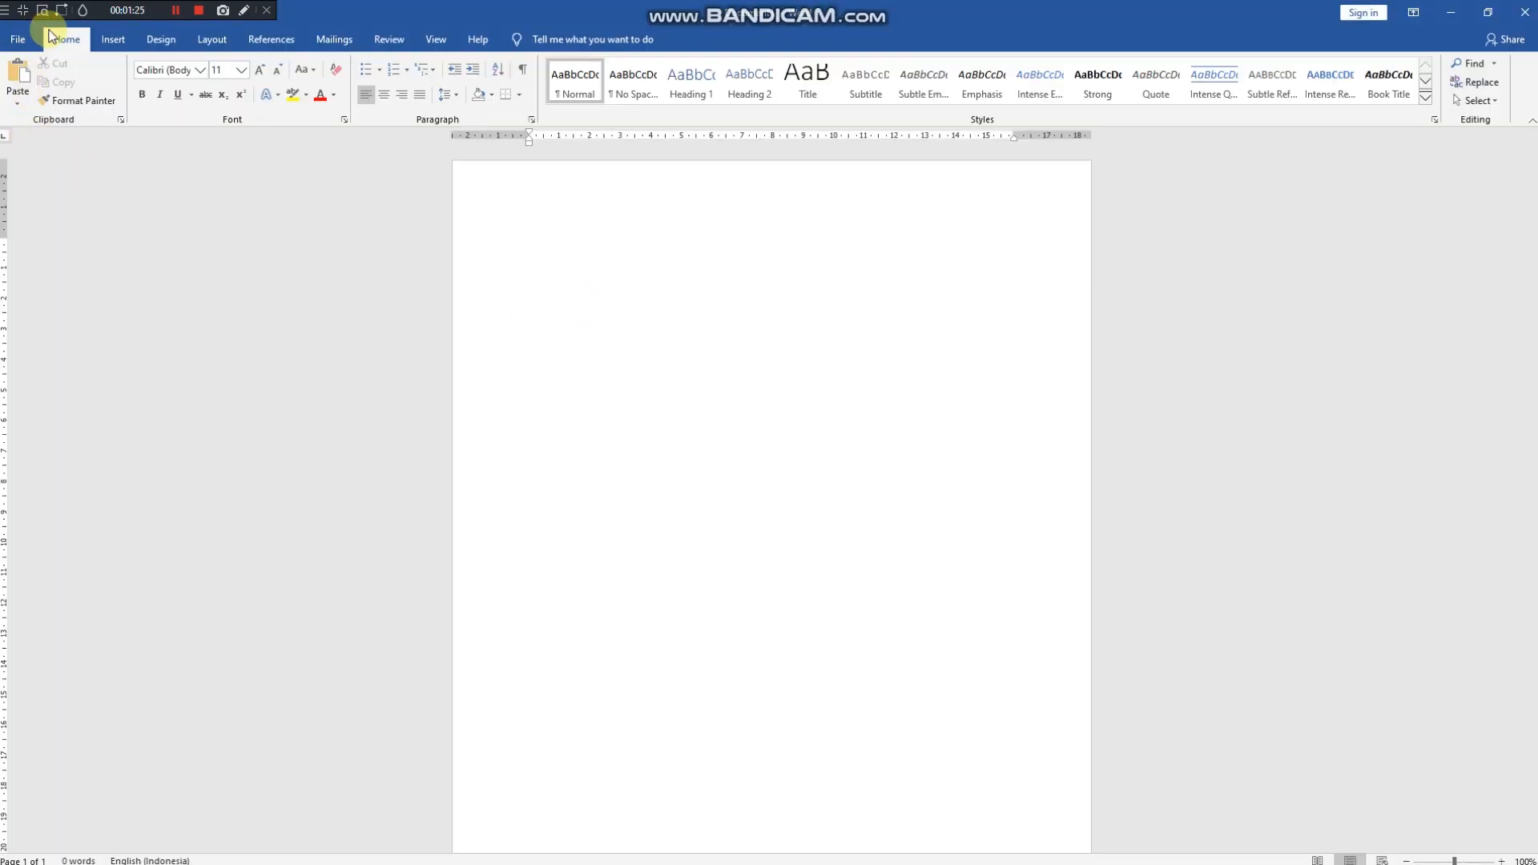
Set the document's font to Cambria at size 12
{"action": "left_click", "coordinate": [199, 74]}
{"action": "left_click", "coordinate": [200, 74]}
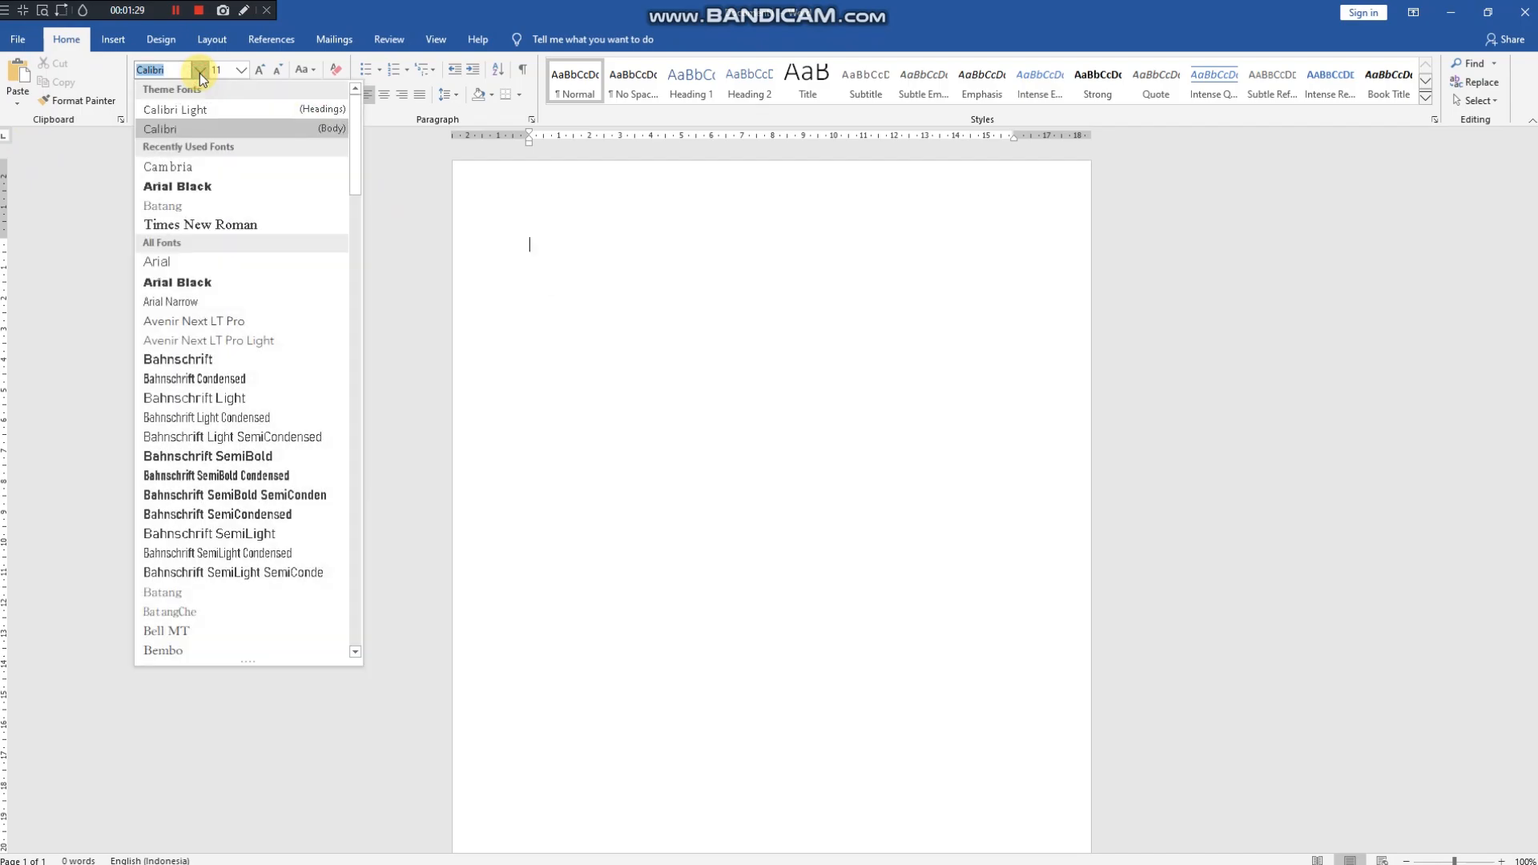
{"action": "left_click", "coordinate": [195, 166]}
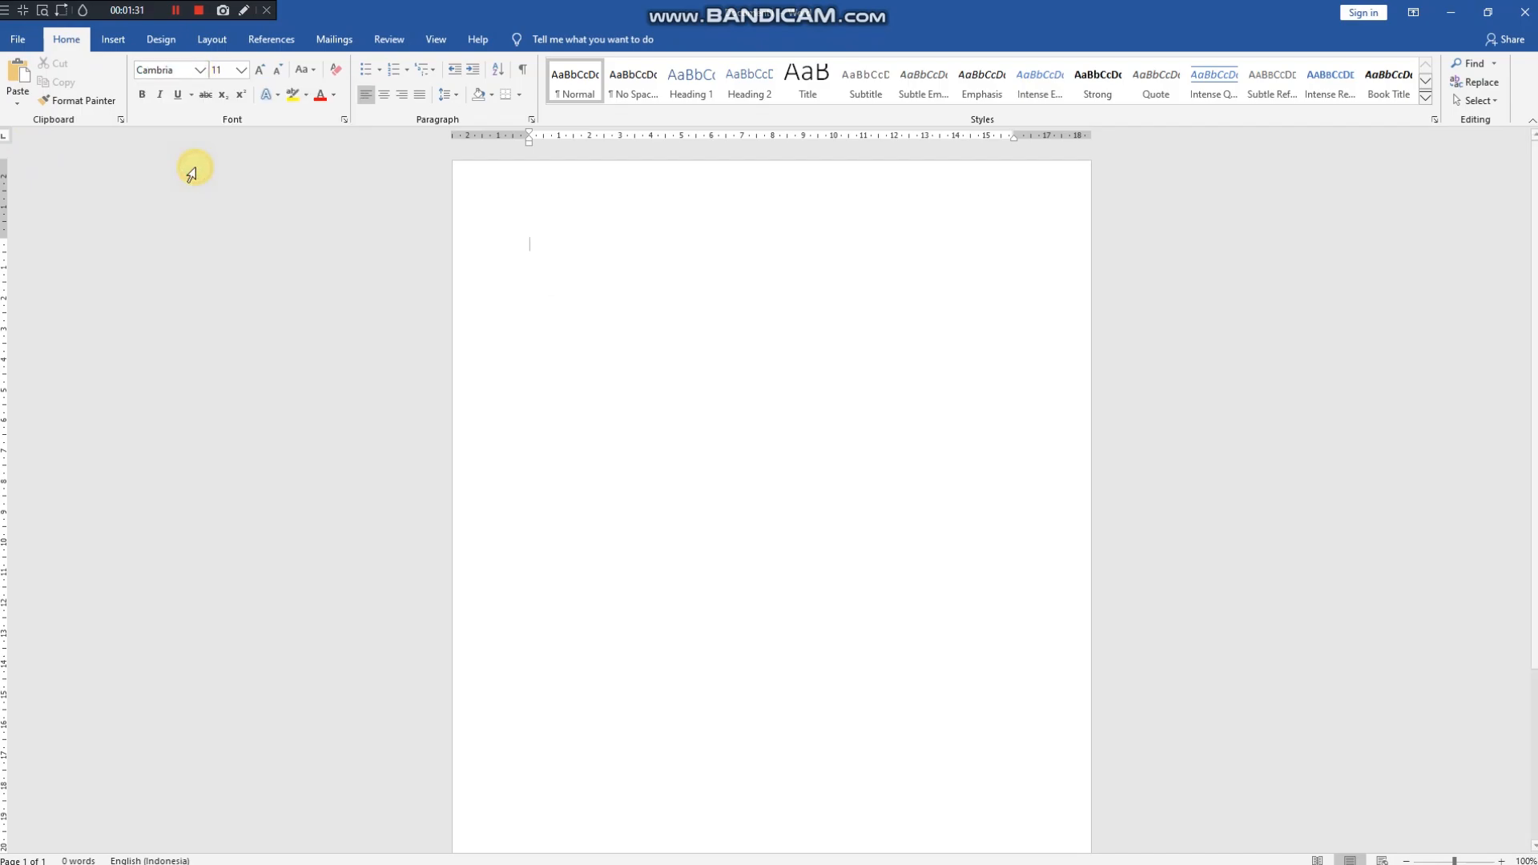
{"action": "left_click", "coordinate": [240, 72]}
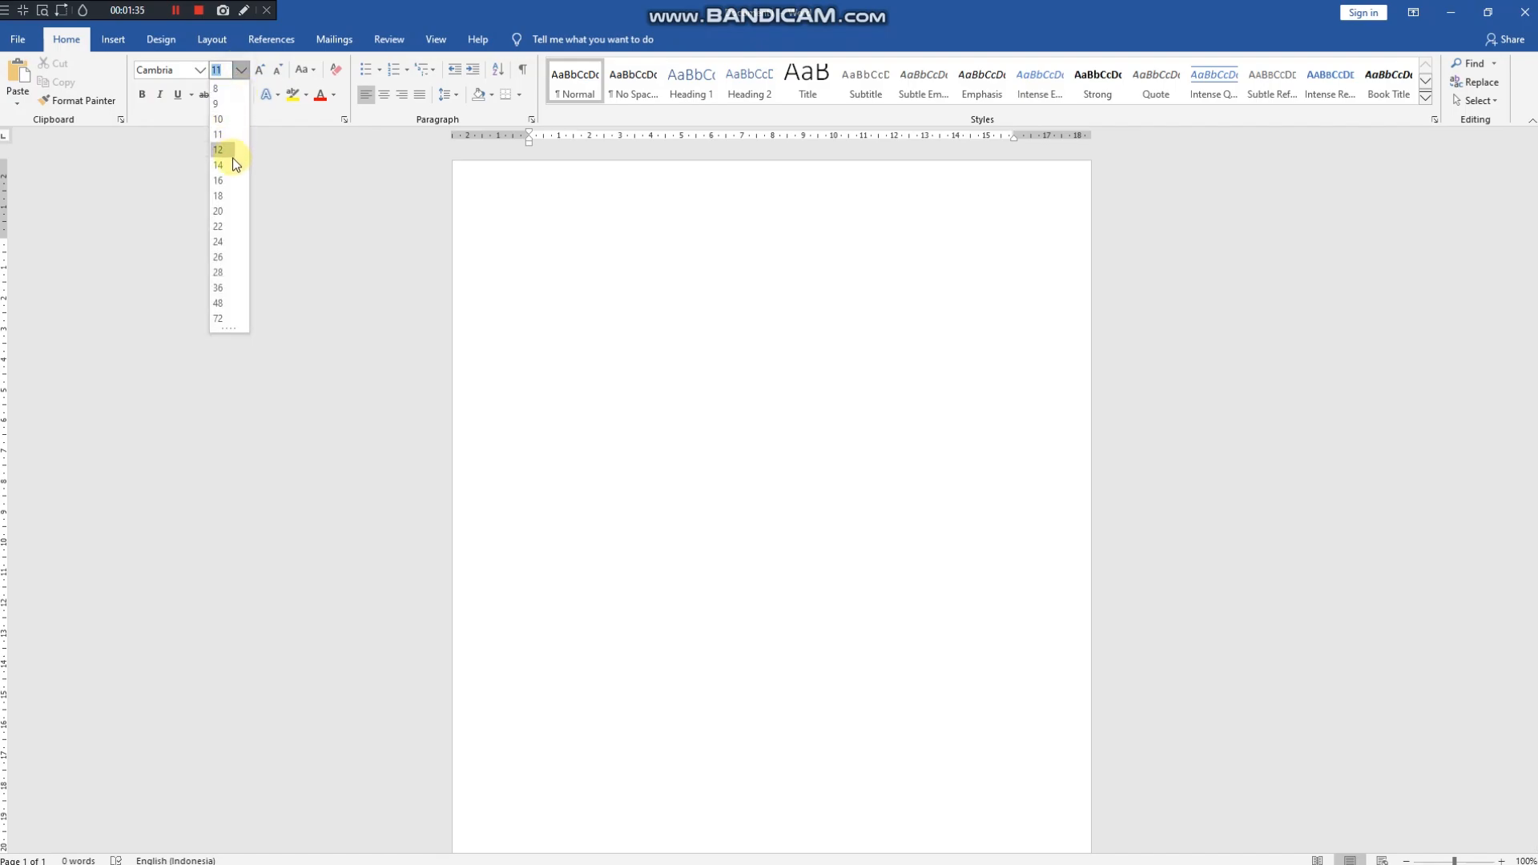
{"action": "left_click", "coordinate": [220, 151]}
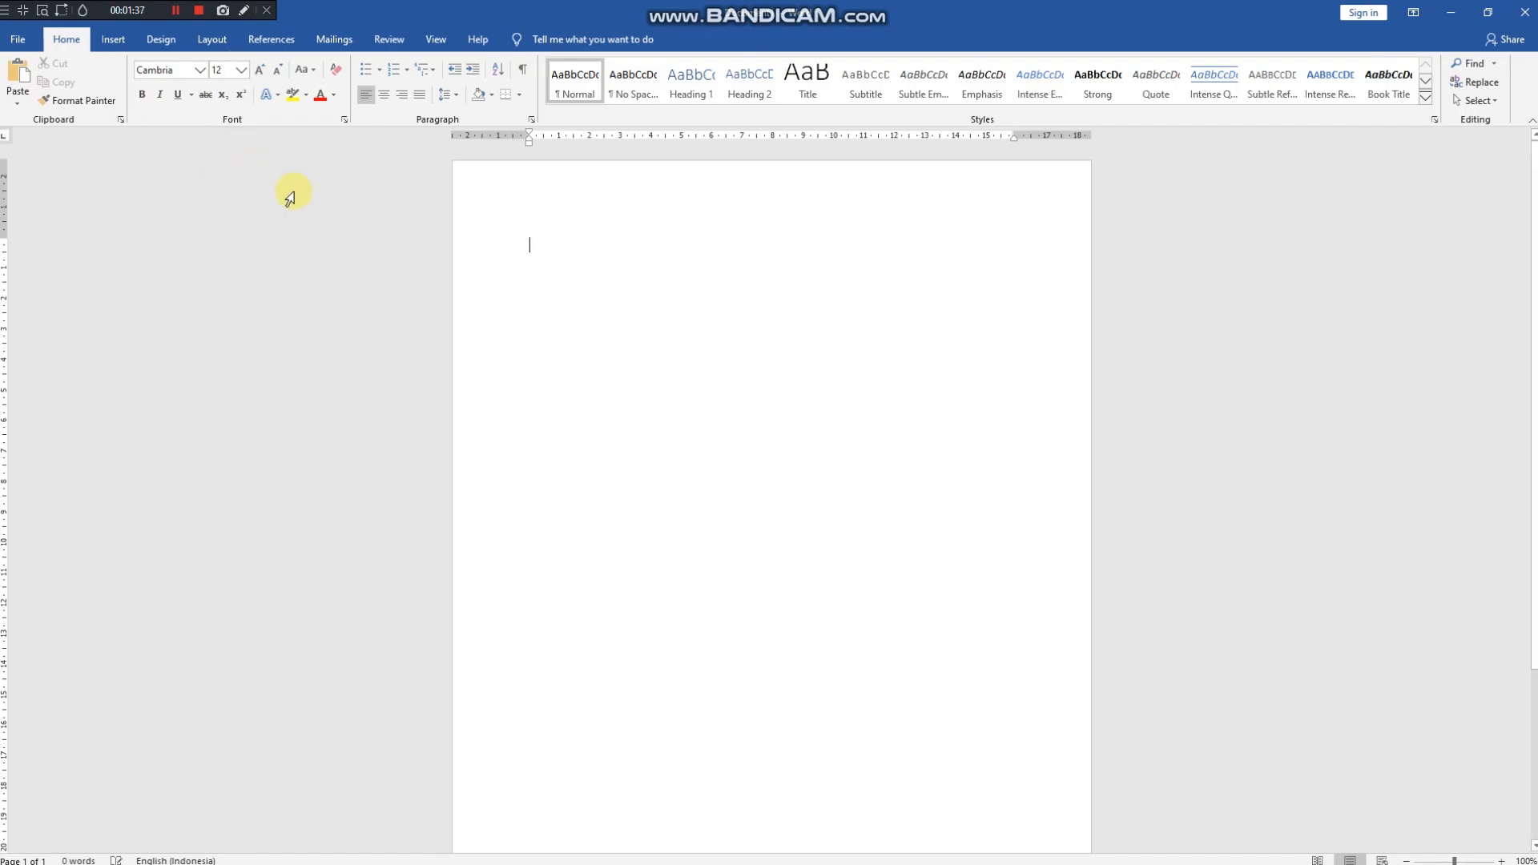
Set the page to portrait orientation with A4 210 x 297 mm paper
{"action": "left_click", "coordinate": [205, 44]}
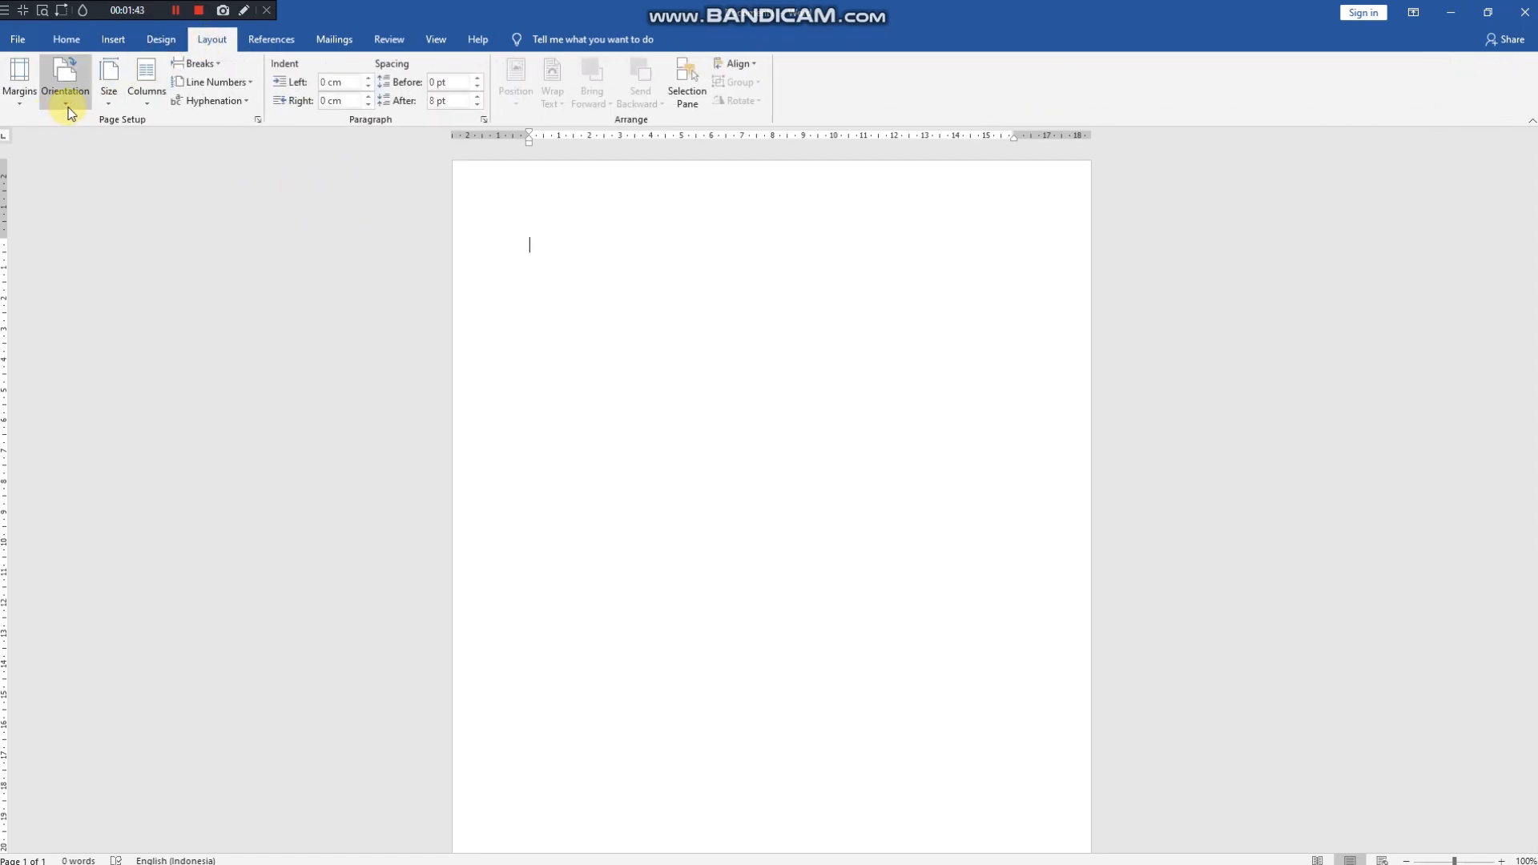
{"action": "left_click", "coordinate": [69, 107]}
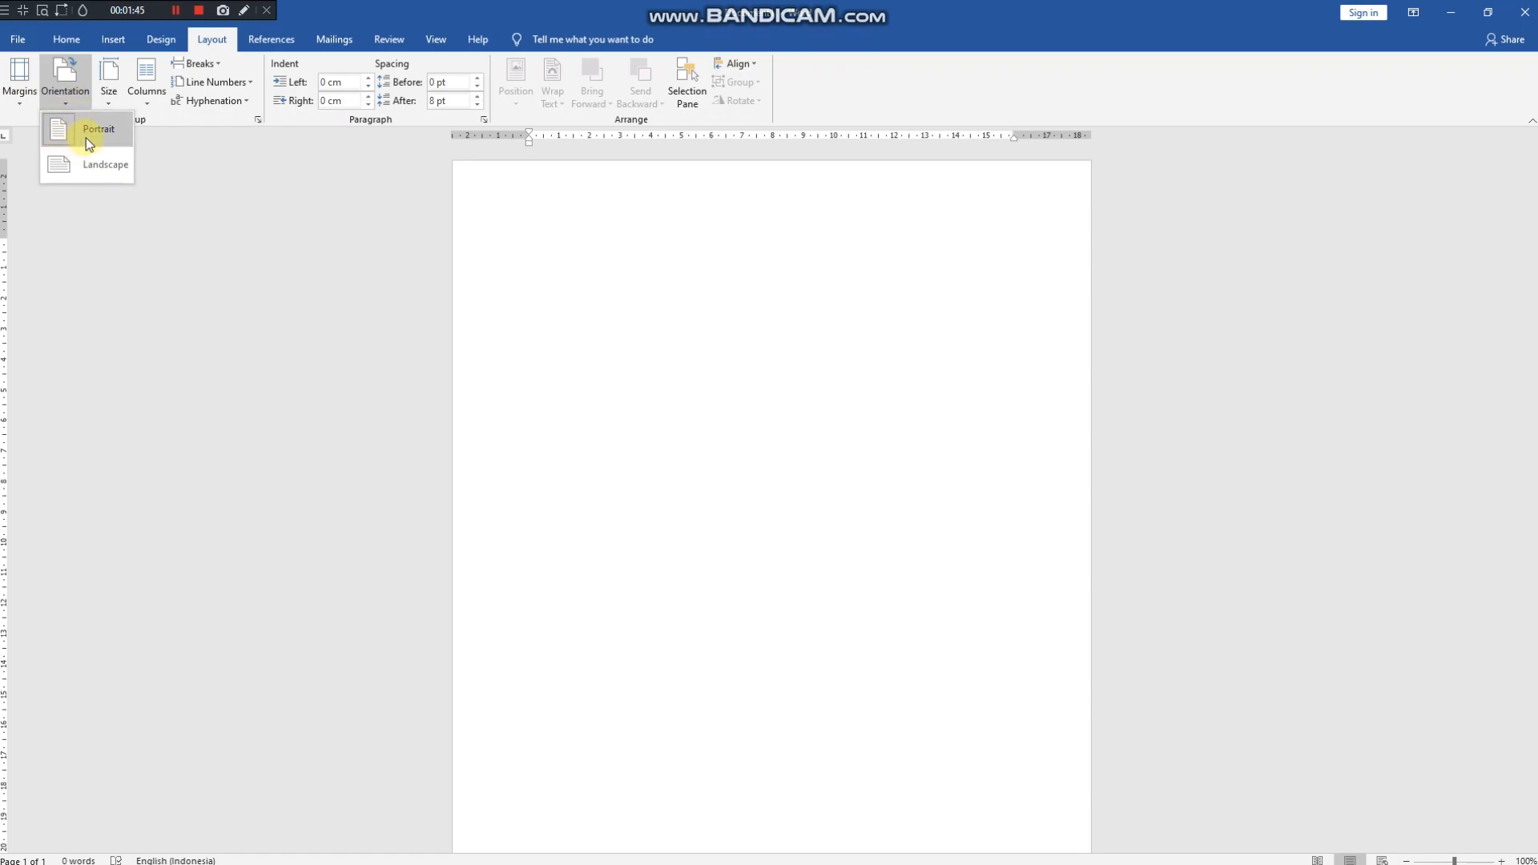
{"action": "left_click", "coordinate": [85, 137]}
{"action": "left_click", "coordinate": [109, 104]}
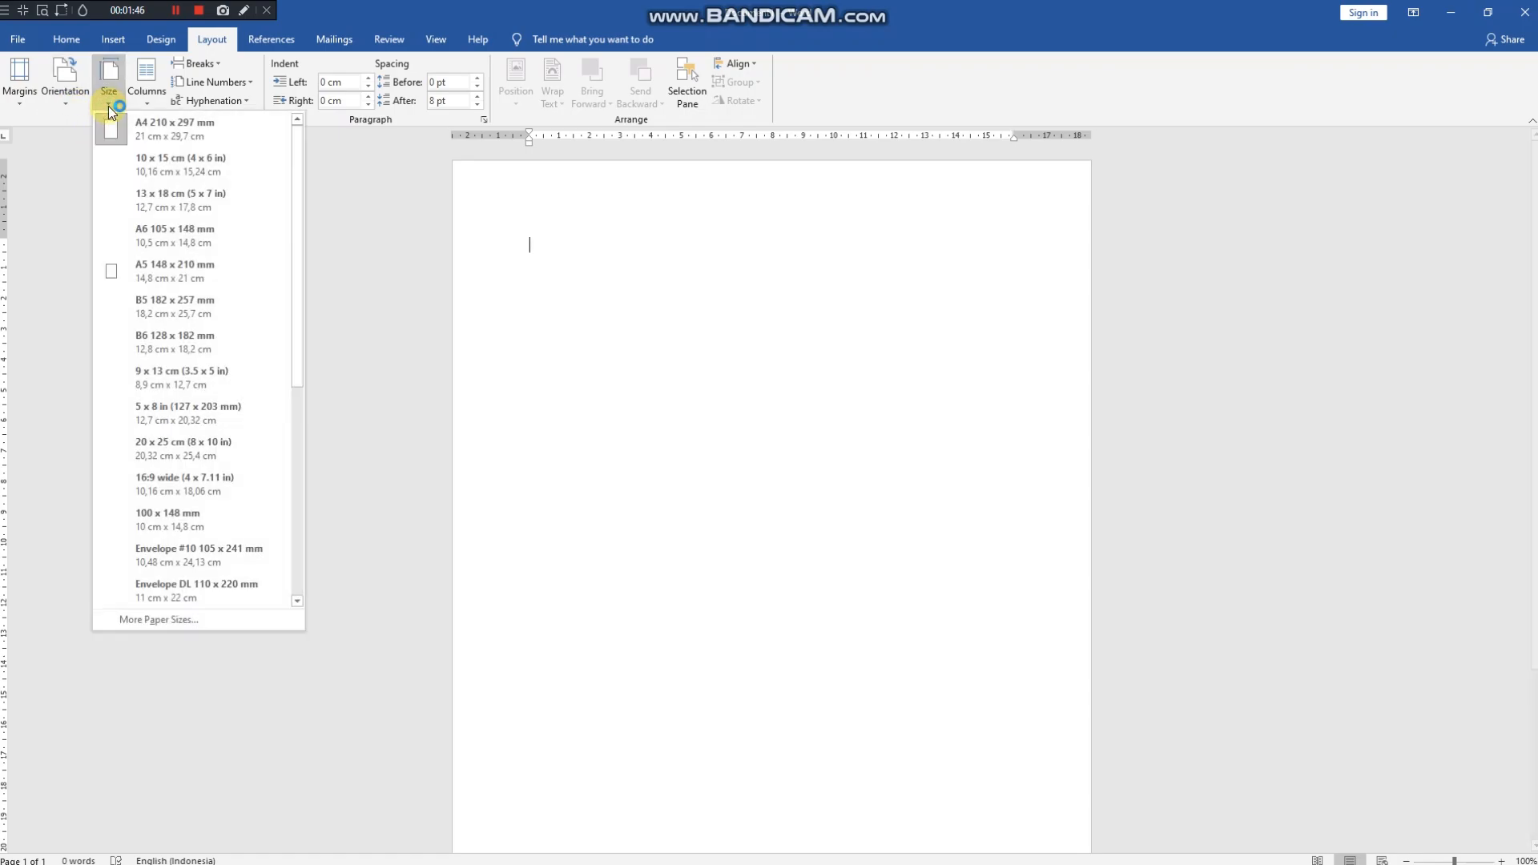
{"action": "left_click", "coordinate": [202, 133]}
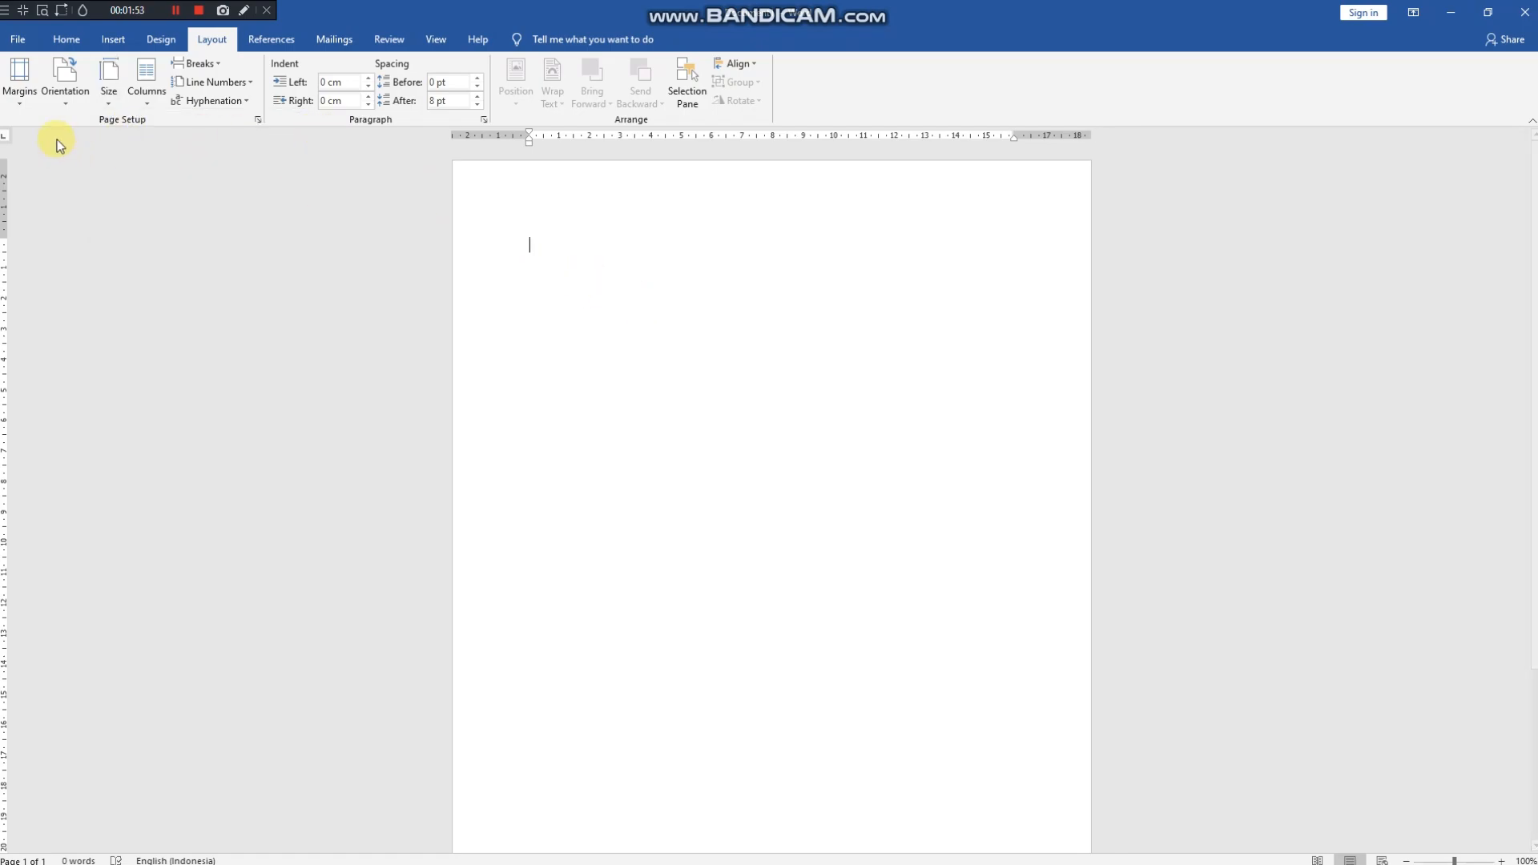
Enter the title "PEMBAGIAN PERANGKAT KERAS KOMPUTER" on the first line of the page
{"action": "left_click", "coordinate": [66, 45]}
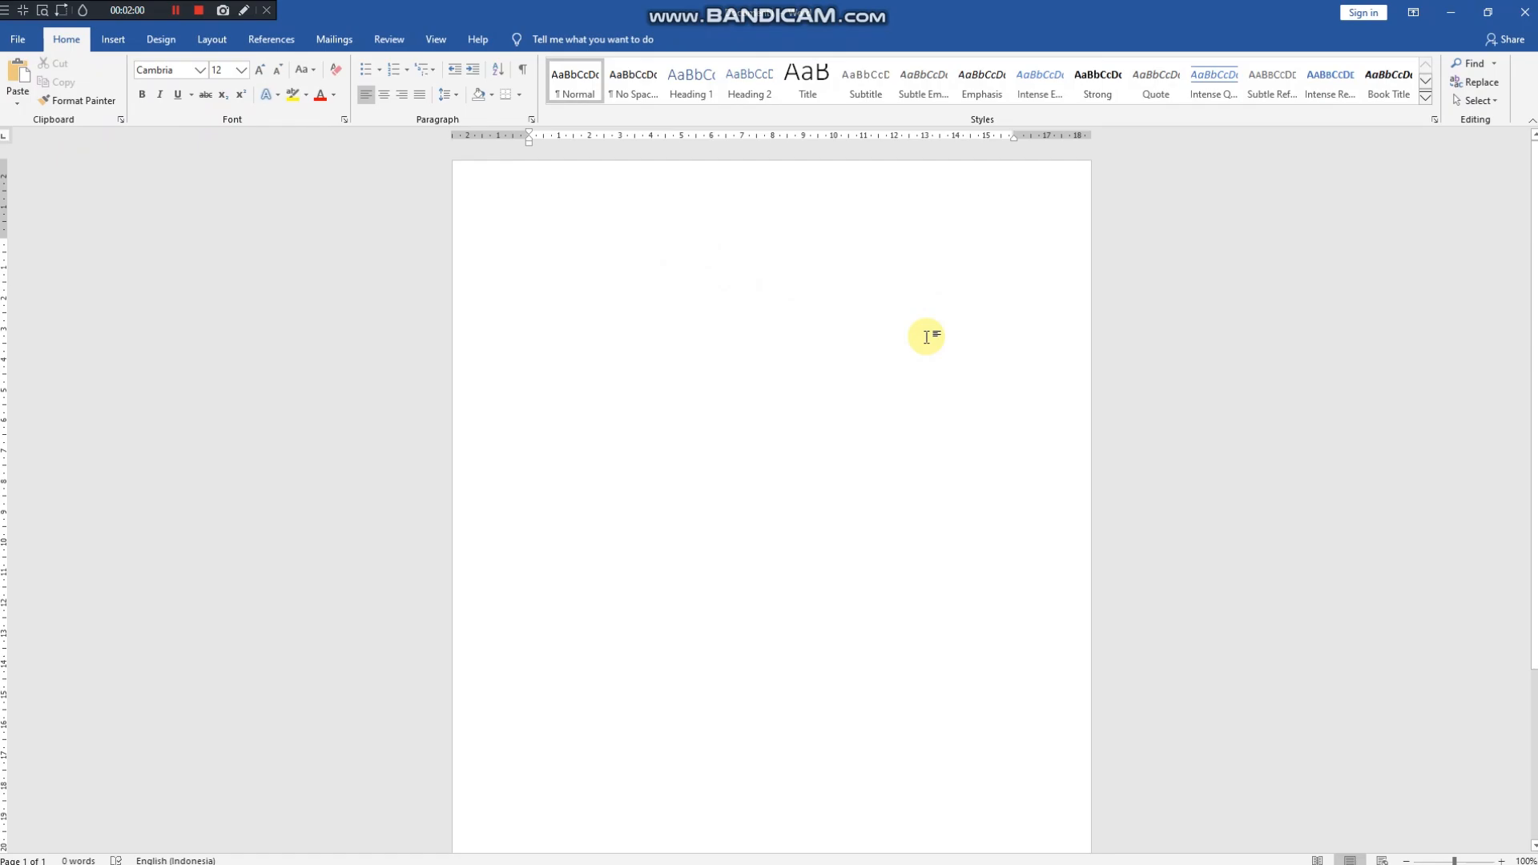
{"action": "type", "text": "PEMBAG"}
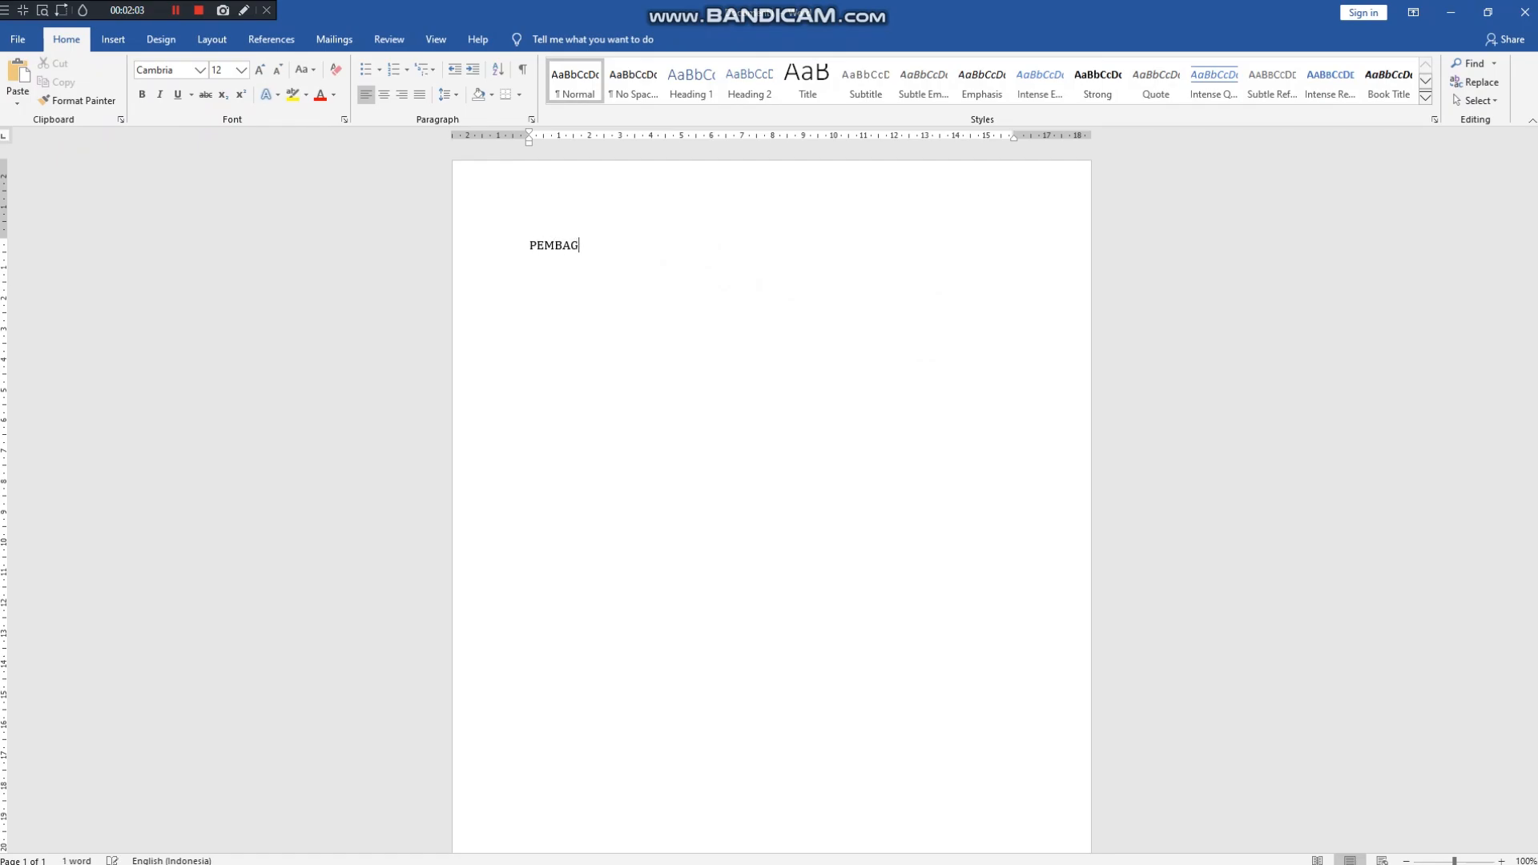
{"action": "type", "text": "IA N PERANGKAT KERAS"}
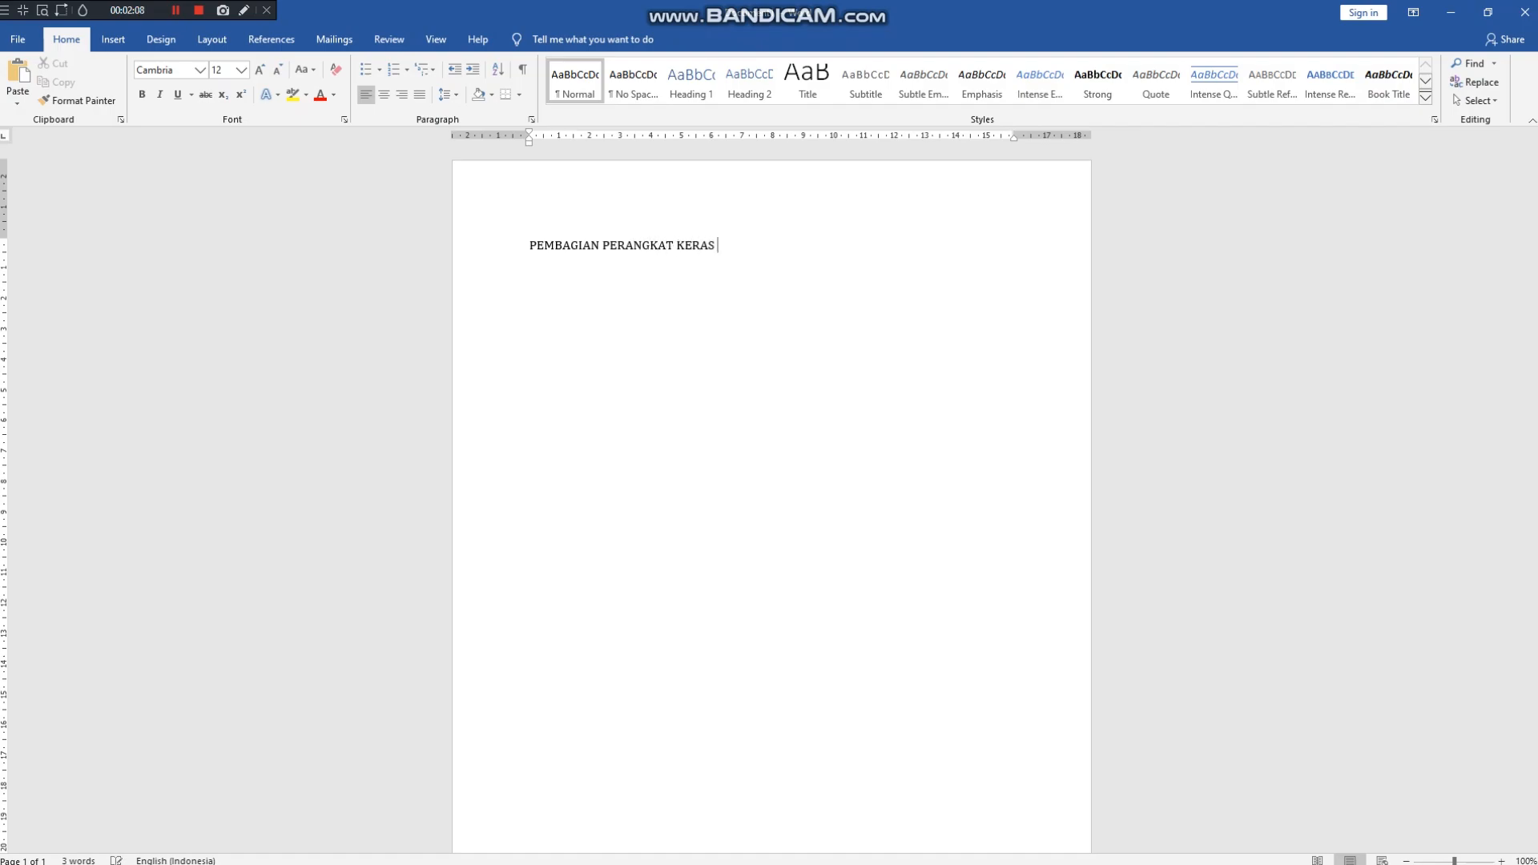
{"action": "type", "text": " KOMPUTER"}
Add the numbered heading "1. PERANGKAT KERAS INPUT" below the title
{"action": "type", "text": "1."}
{"action": "type", "text": " PERNA"}
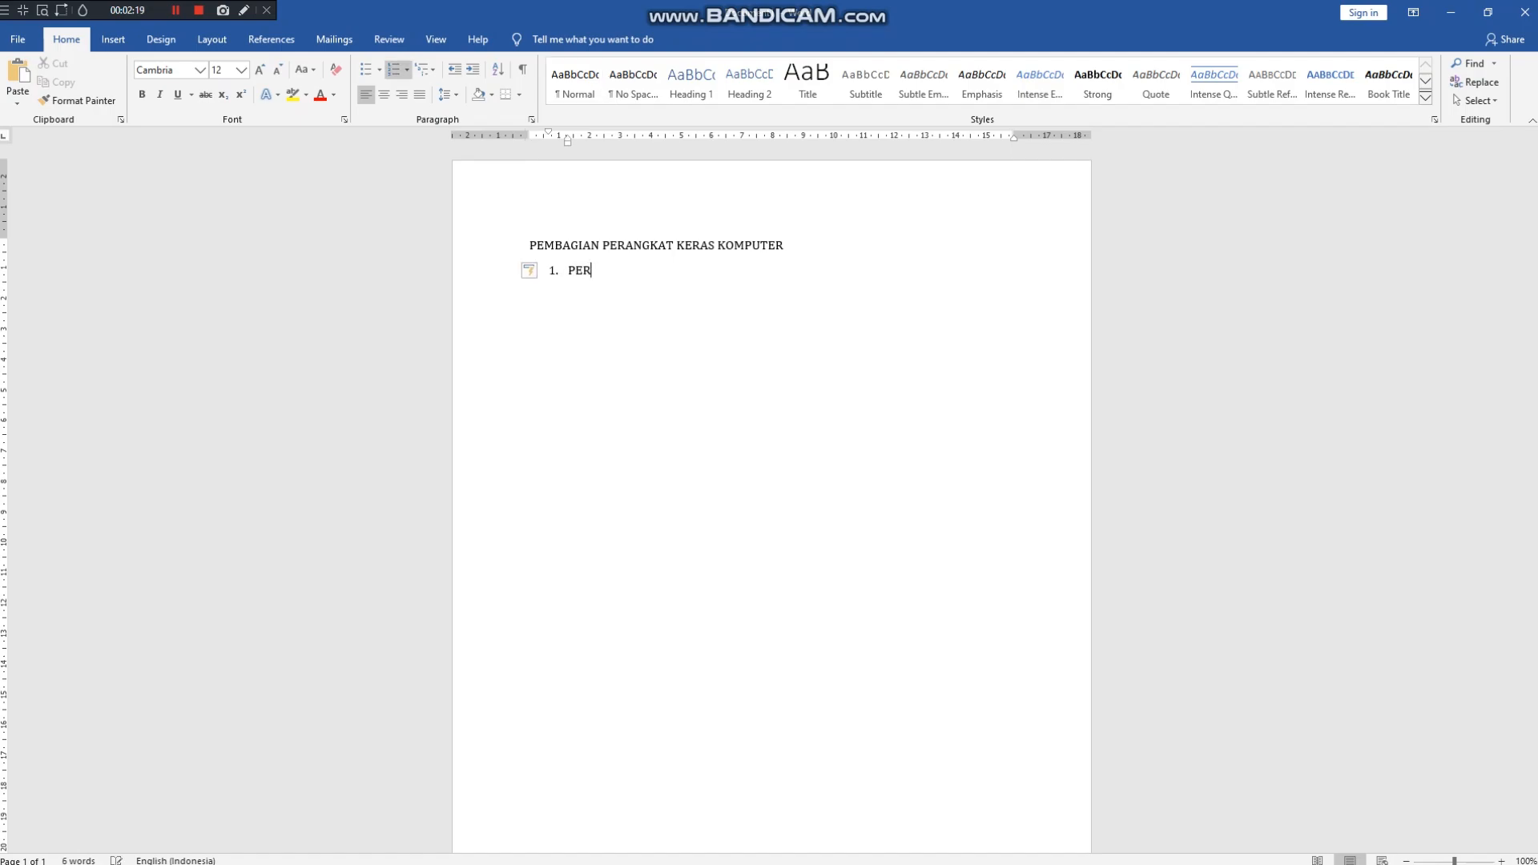
{"action": "key", "text": "BackSpace"}
{"action": "key", "text": "BackSpace"}
{"action": "type", "text": "ANGKAT KERAS INPUT"}
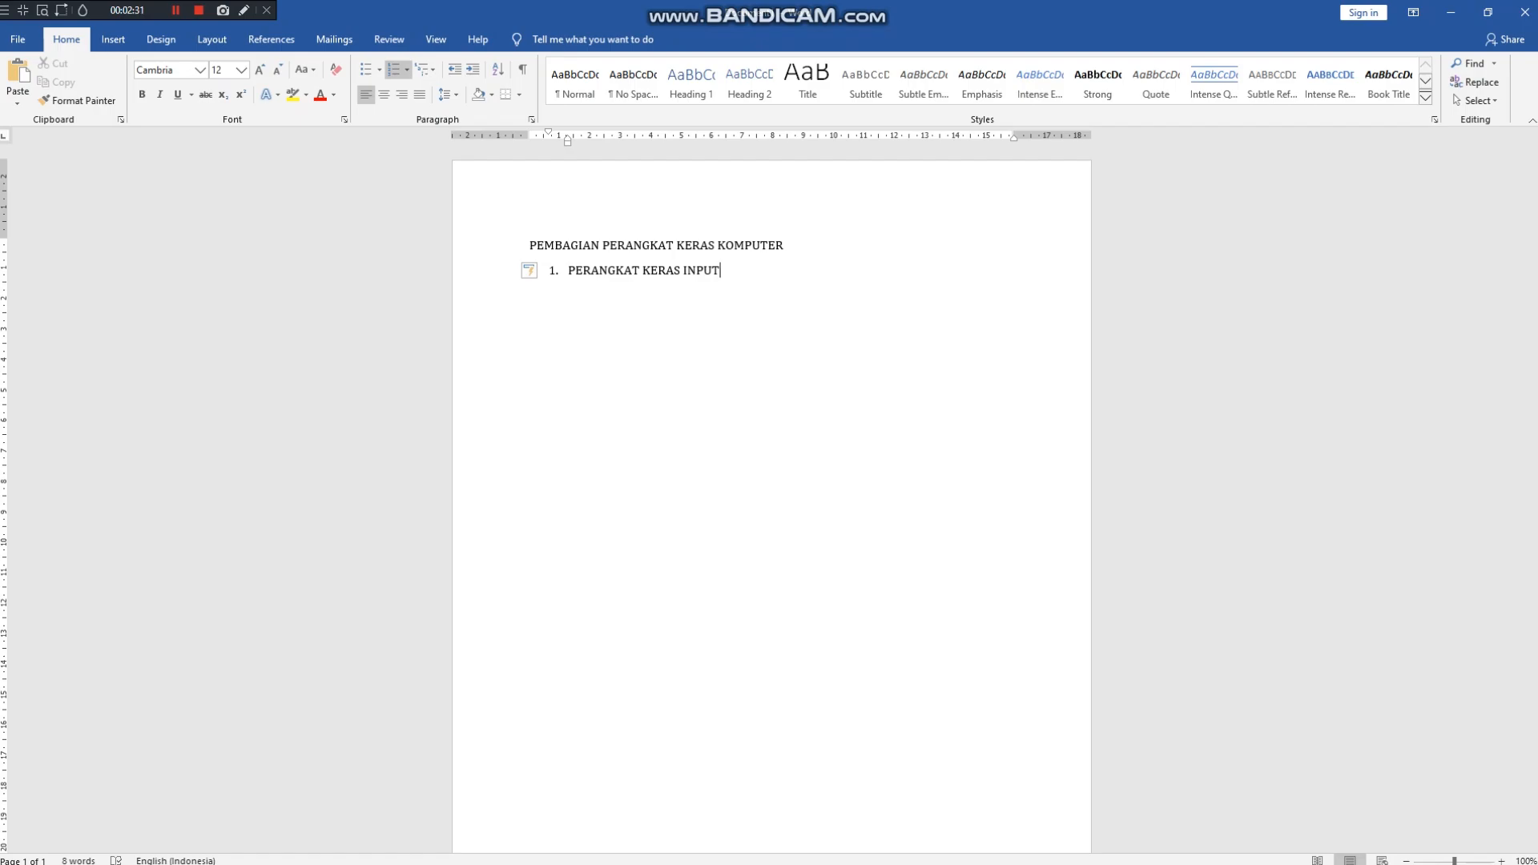
Write an unnumbered paragraph under heading 1: "Perangkat keras input adalah perangkat yang berfungsi untuk memerintahkan komputer. Contohnya sebagai berikut :"
{"action": "key", "text": "Return"}
{"action": "key", "text": "BackSpace"}
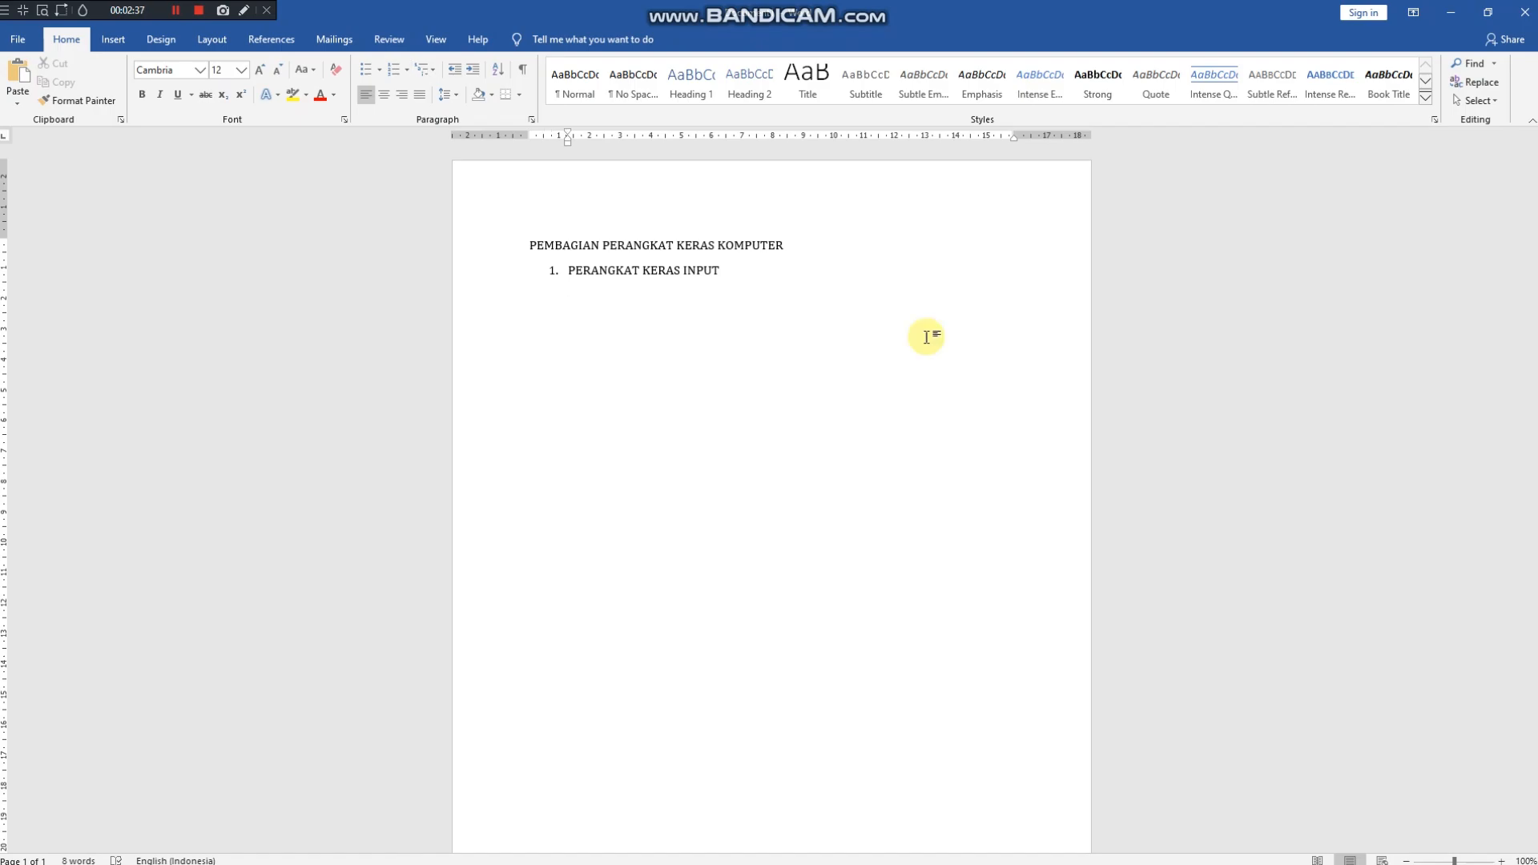
{"action": "type", "text": "Perangkat kera"}
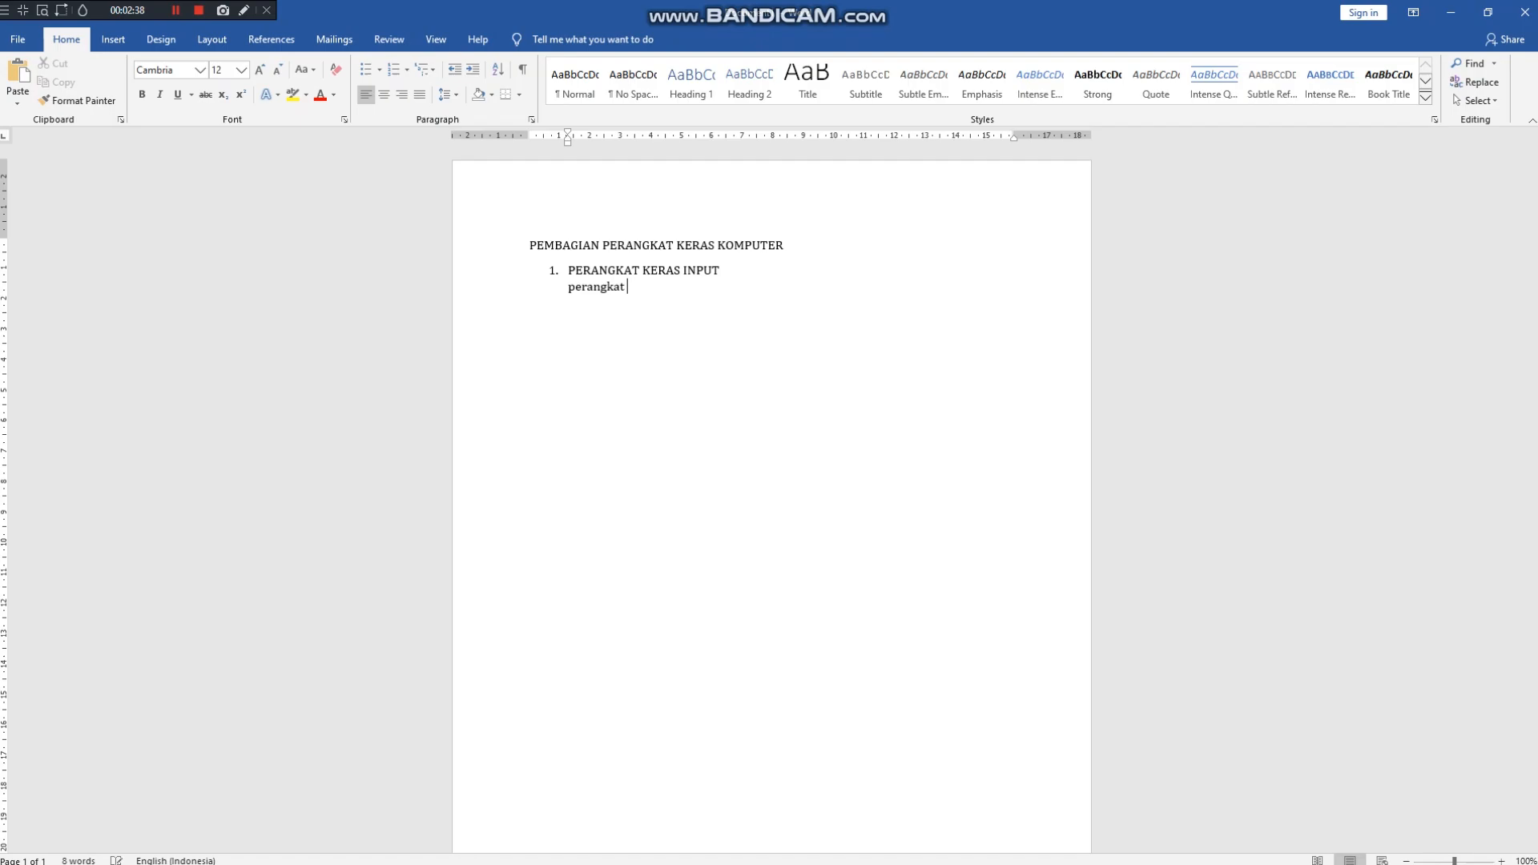
{"action": "type", "text": "s input "}
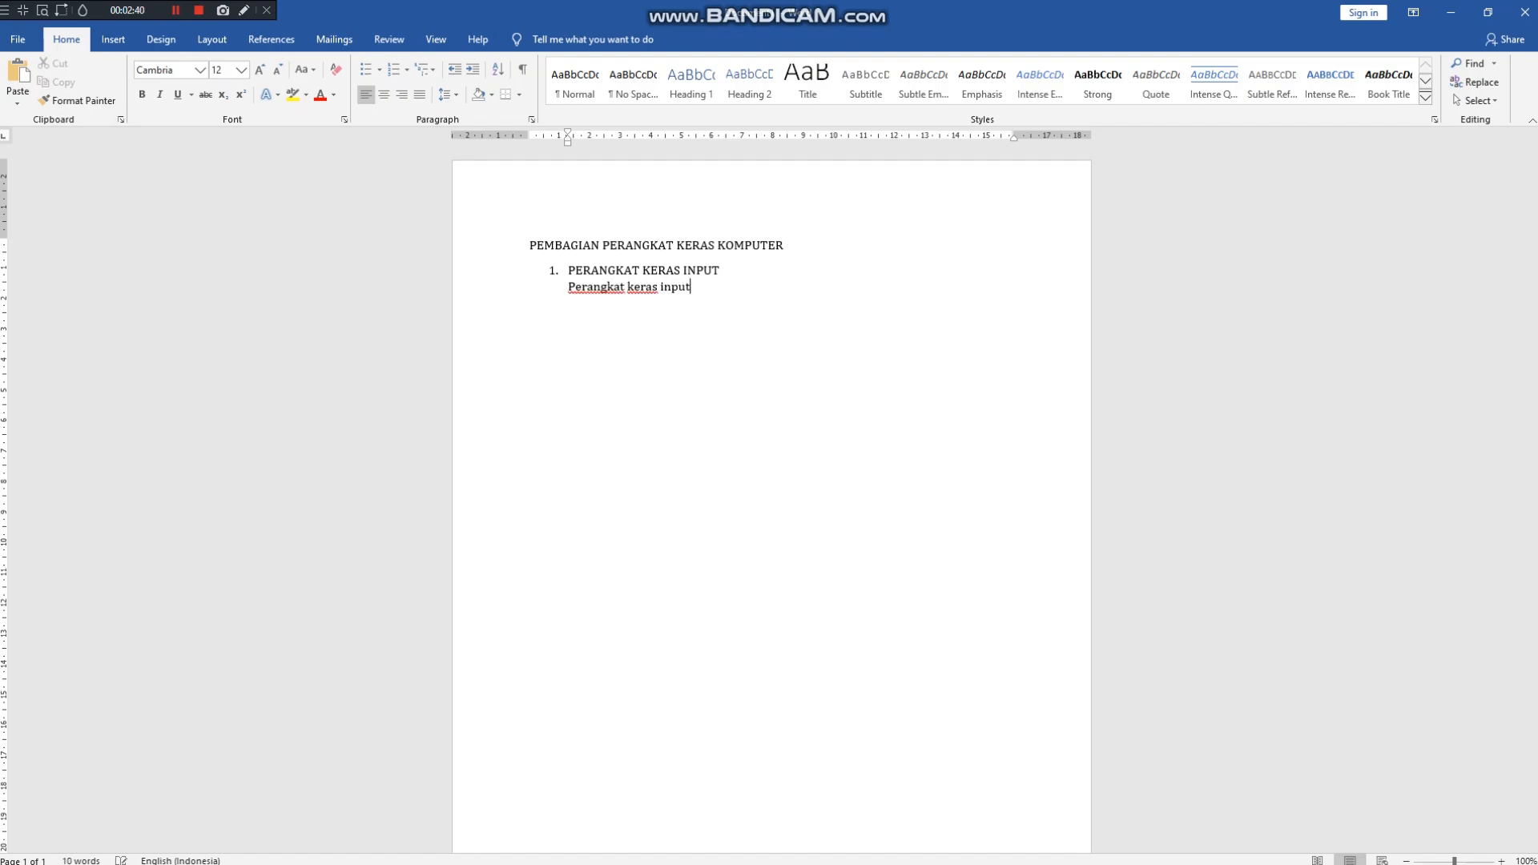
{"action": "type", "text": "adalah perangkat ya"}
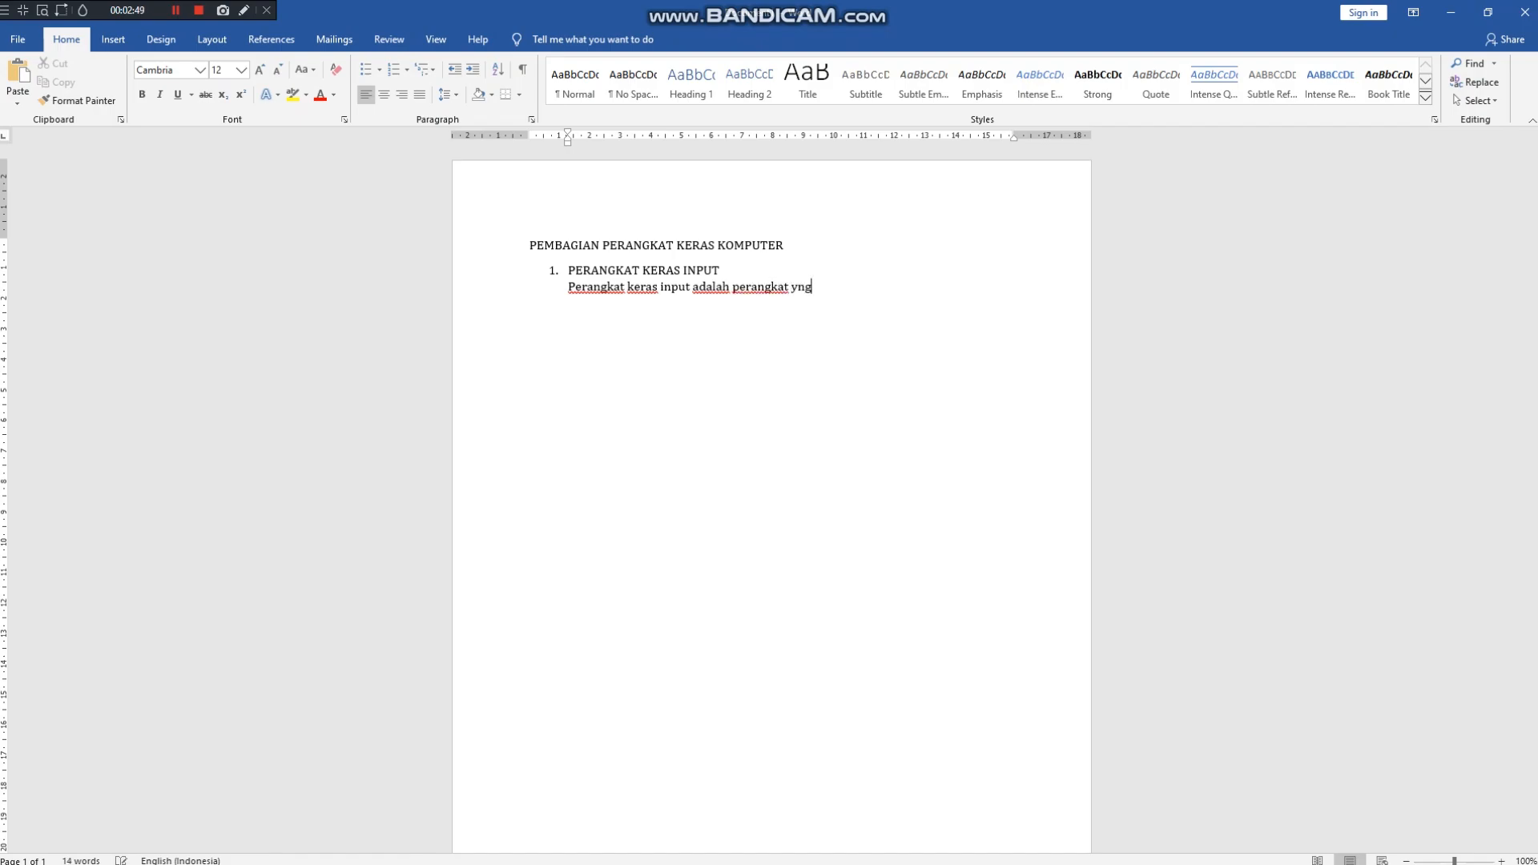
{"action": "type", "text": "g"}
{"action": "type", "text": "ng berfungsi untuk mem"}
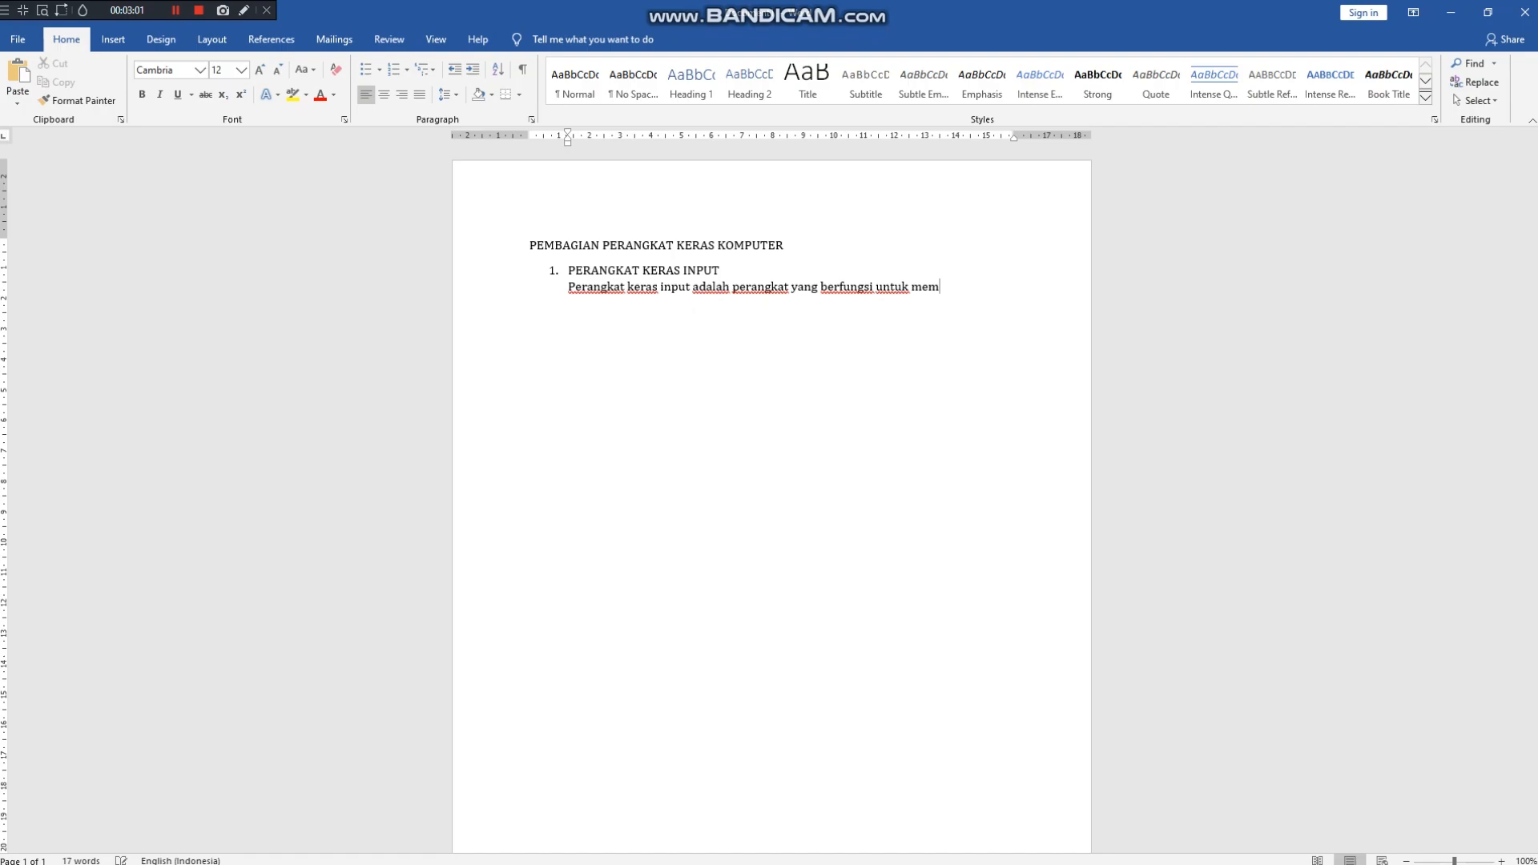
{"action": "type", "text": "erintahakan komputer"}
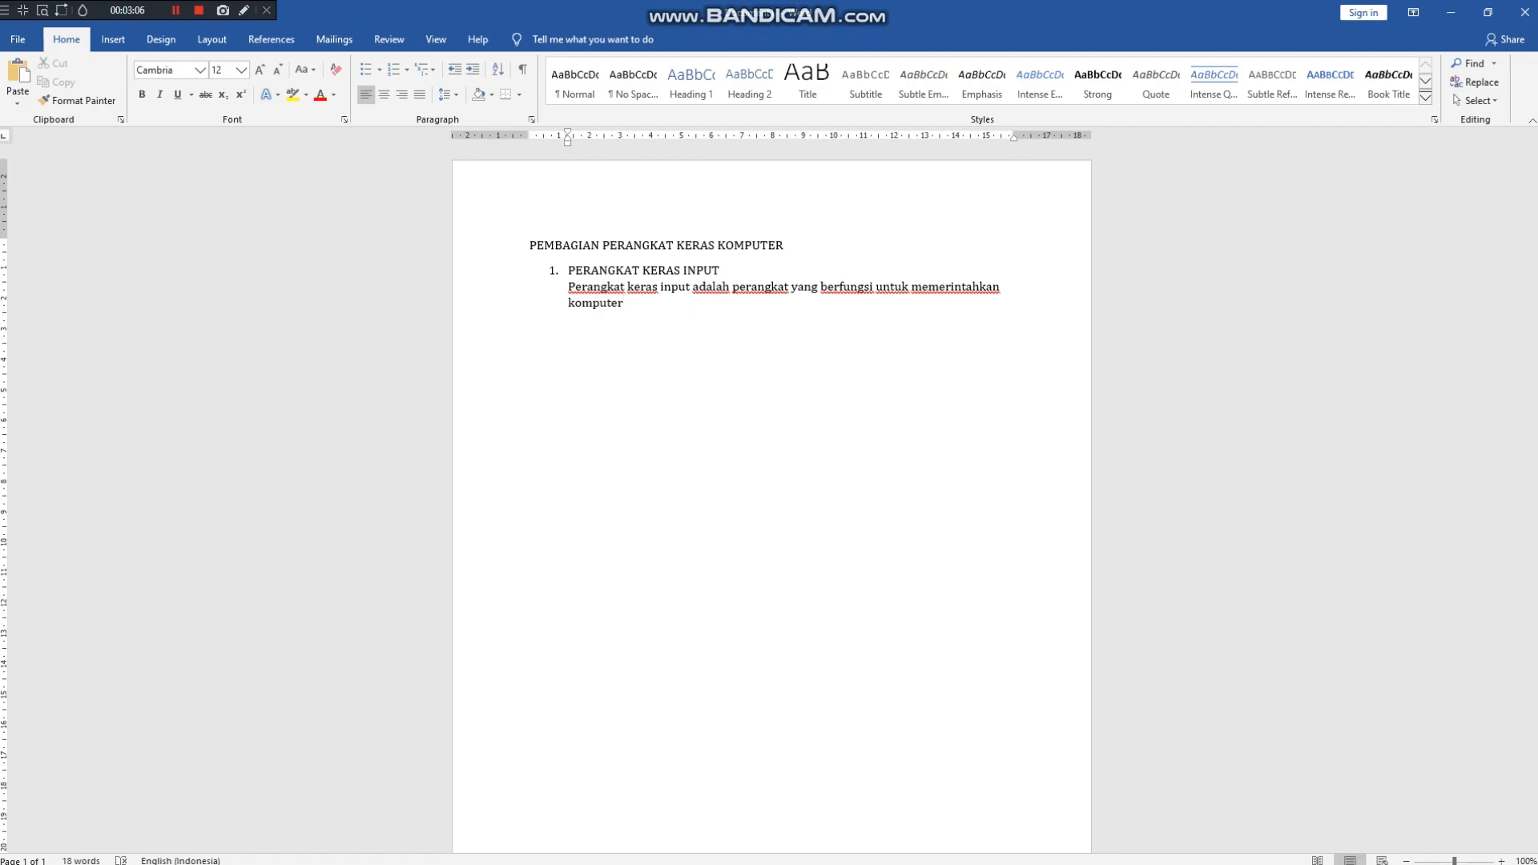
{"action": "type", "text": ". contohnya sebagai berikut :"}
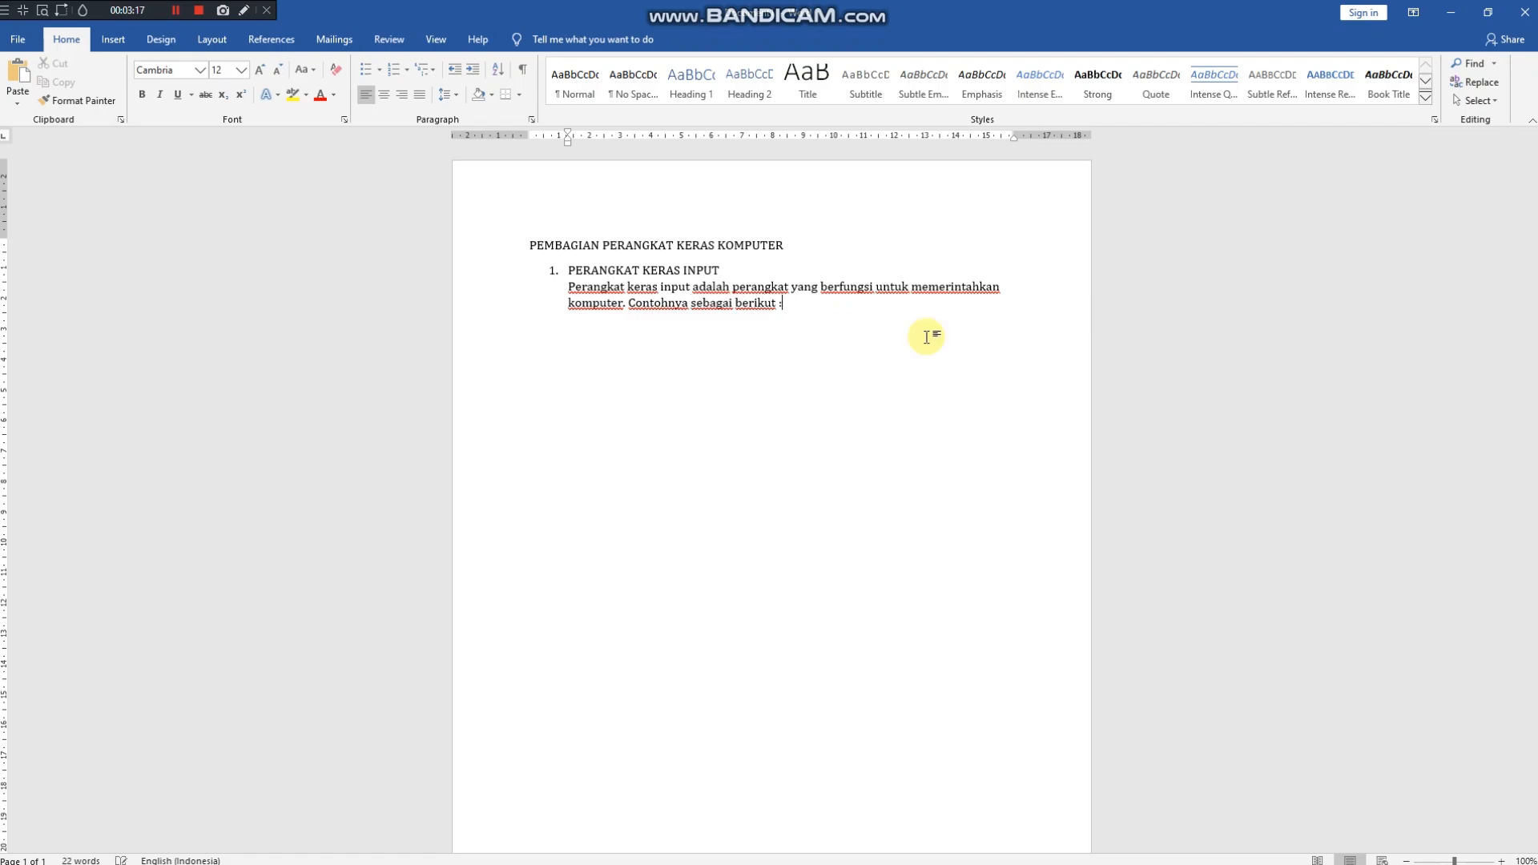
Start an arrowhead-bulleted list under the paragraph with the item "Keyboard : yaitu berupa papan ketik"
{"action": "key", "text": "Return"}
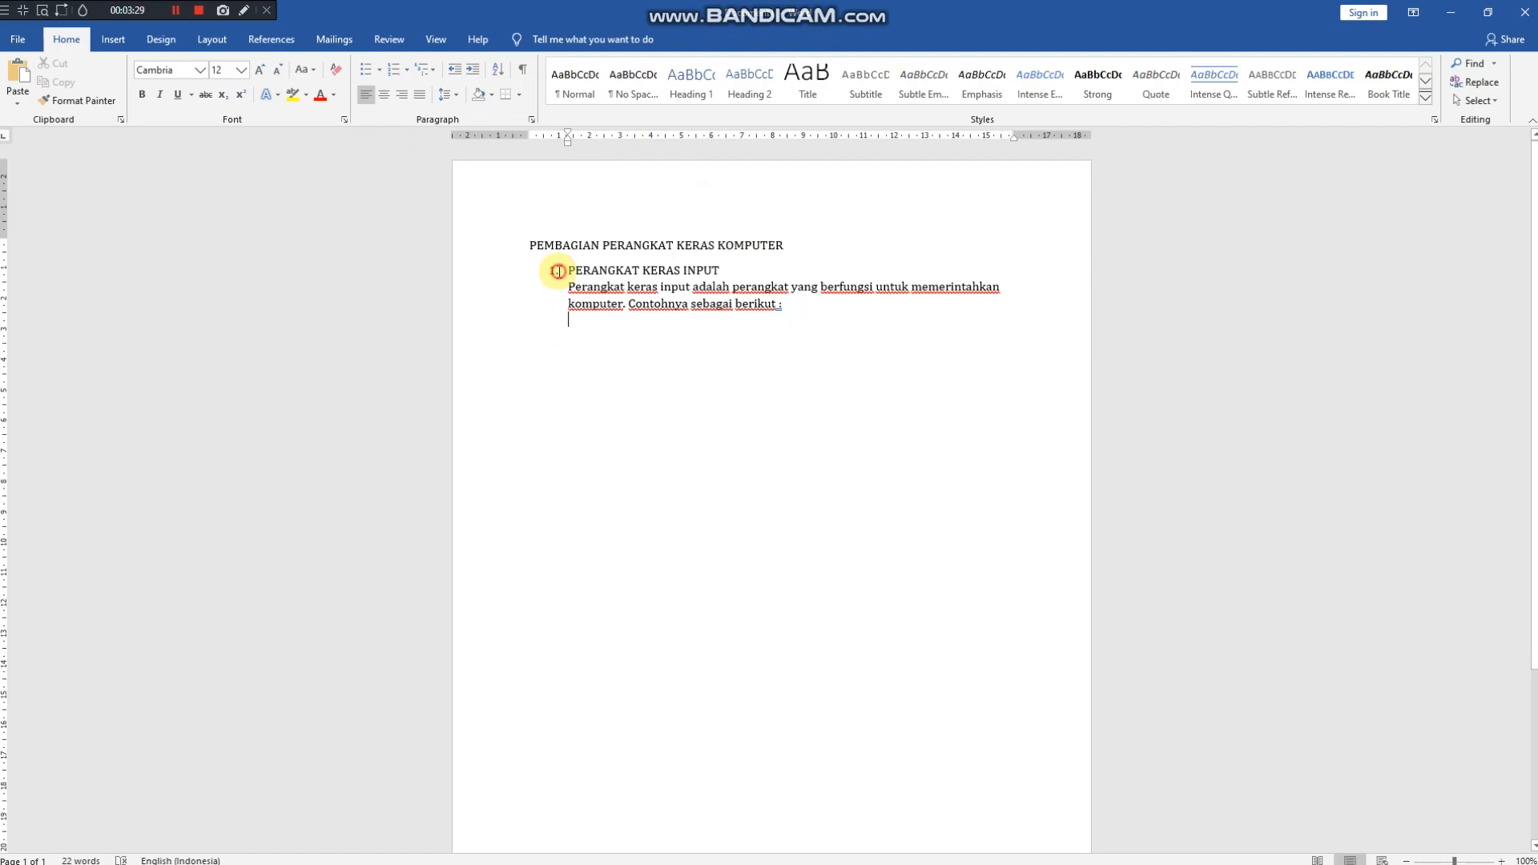
{"action": "left_click", "coordinate": [549, 273]}
{"action": "left_click", "coordinate": [590, 327]}
{"action": "left_click", "coordinate": [380, 73]}
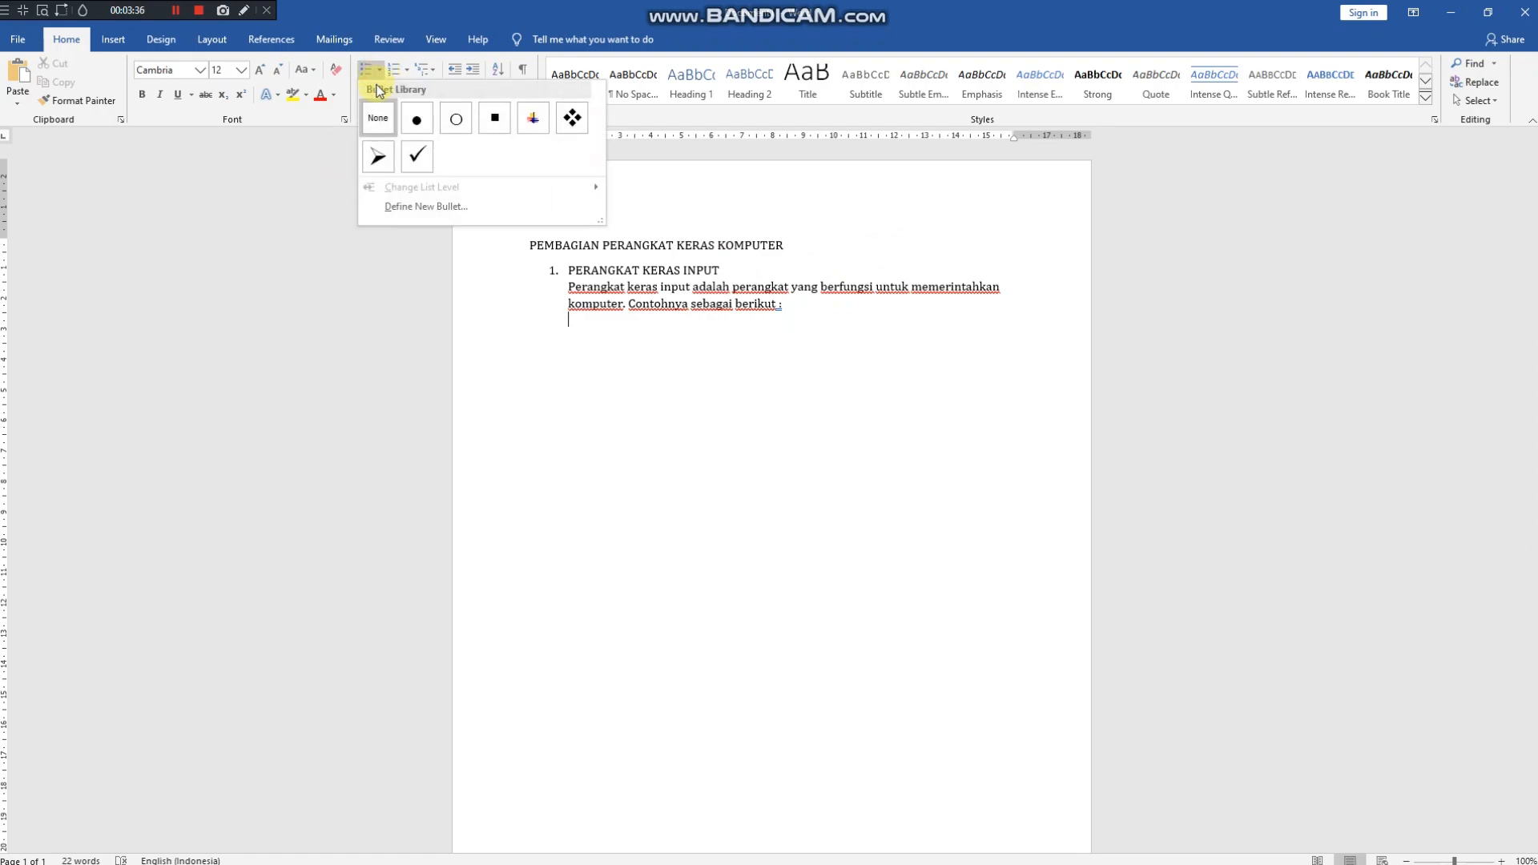
{"action": "left_click", "coordinate": [387, 162]}
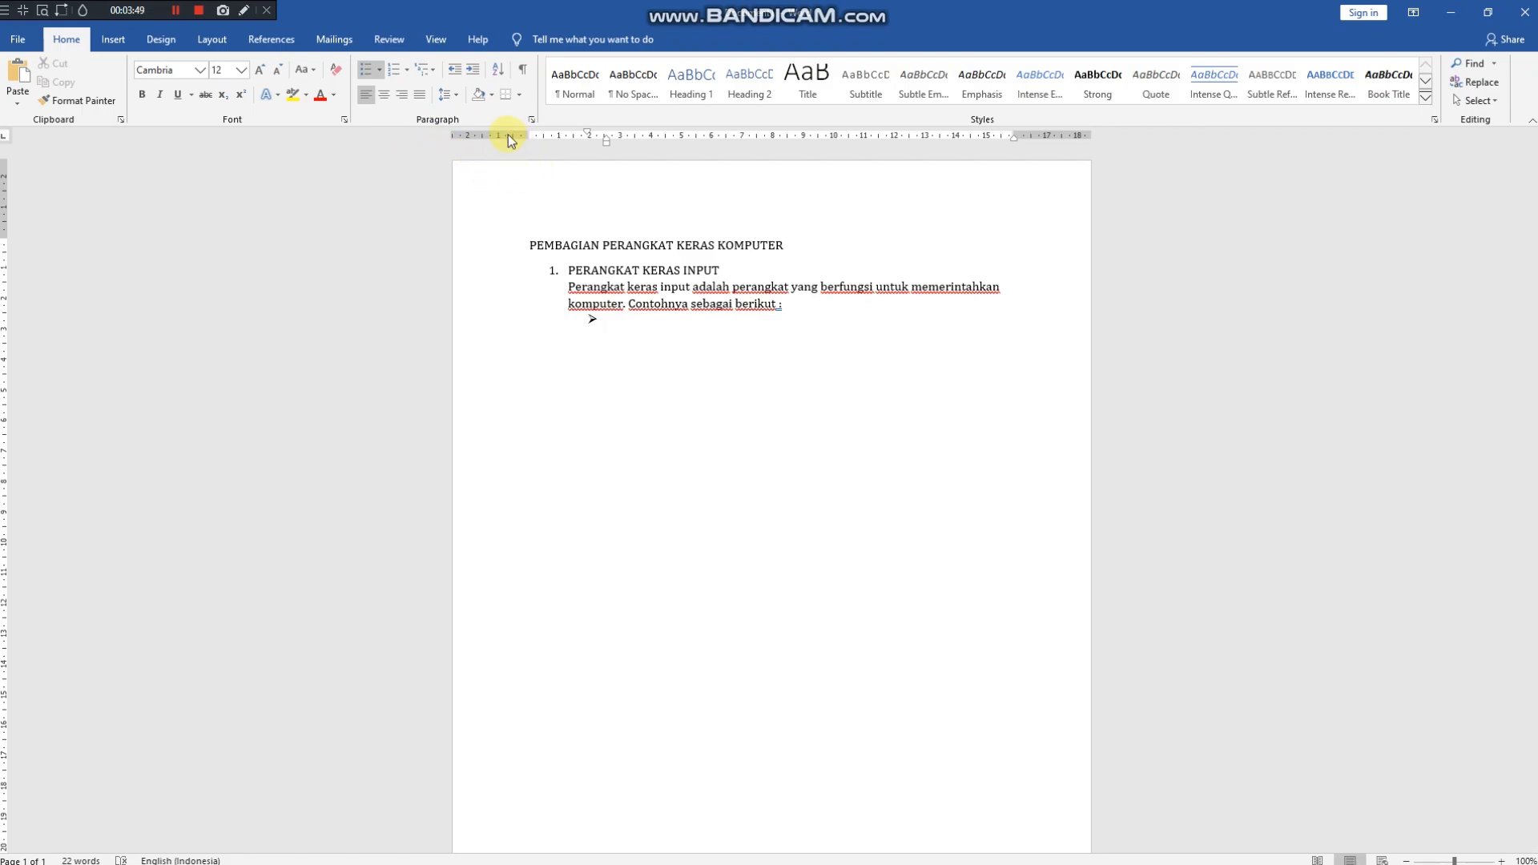
{"action": "type", "text": "Keyboard : yaitu berupa papan ketik"}
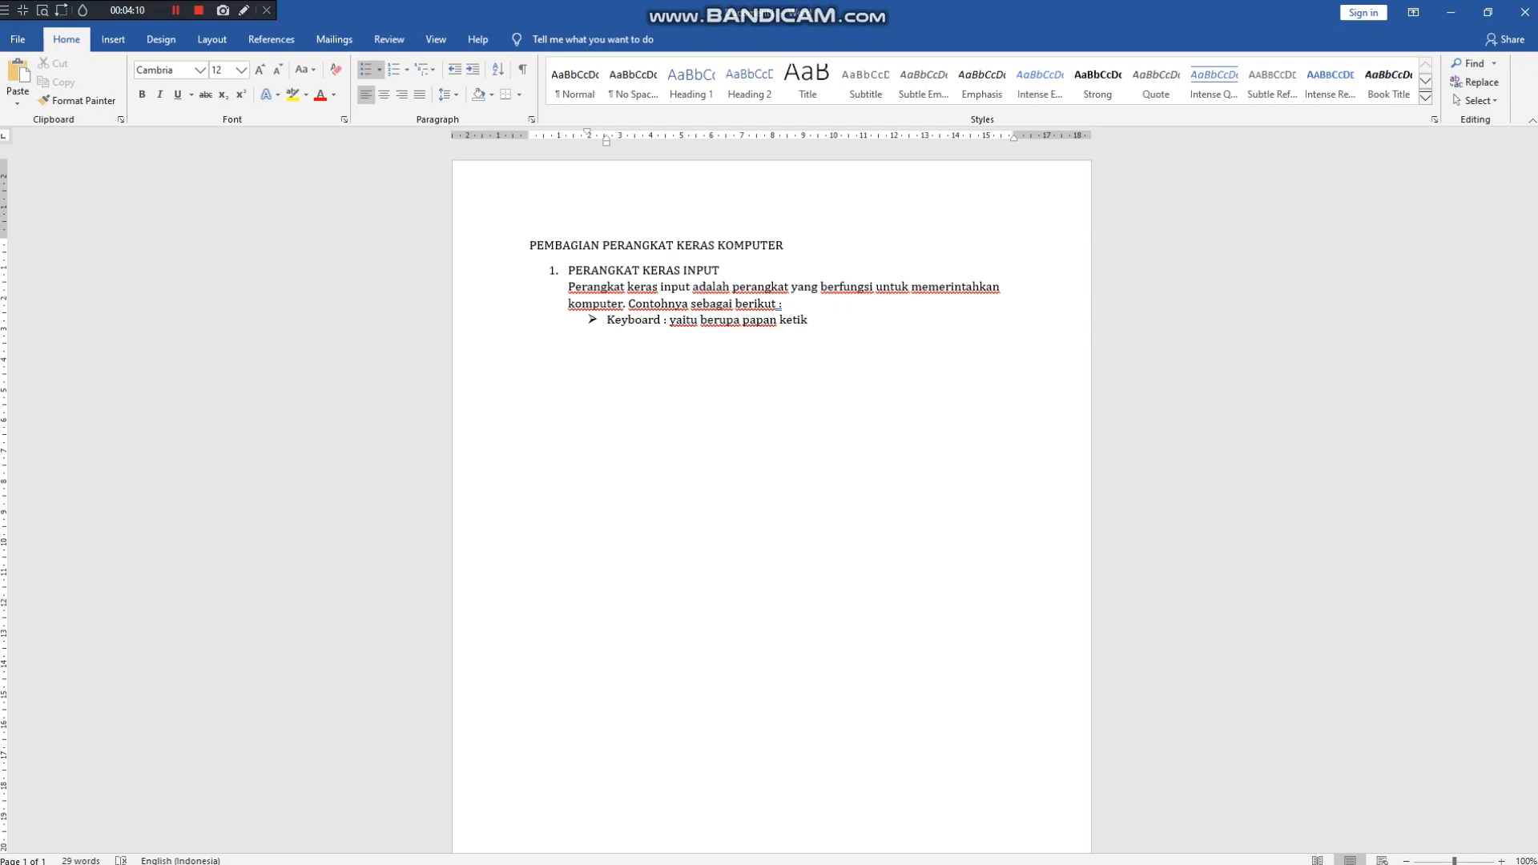
Add the bullet items "Mouse : Menggeser Pointer" and "Microphone : Merekam Suara" to the list
{"action": "key", "text": "Return"}
{"action": "type", "text": "Mouse : Menggeser Pointer"}
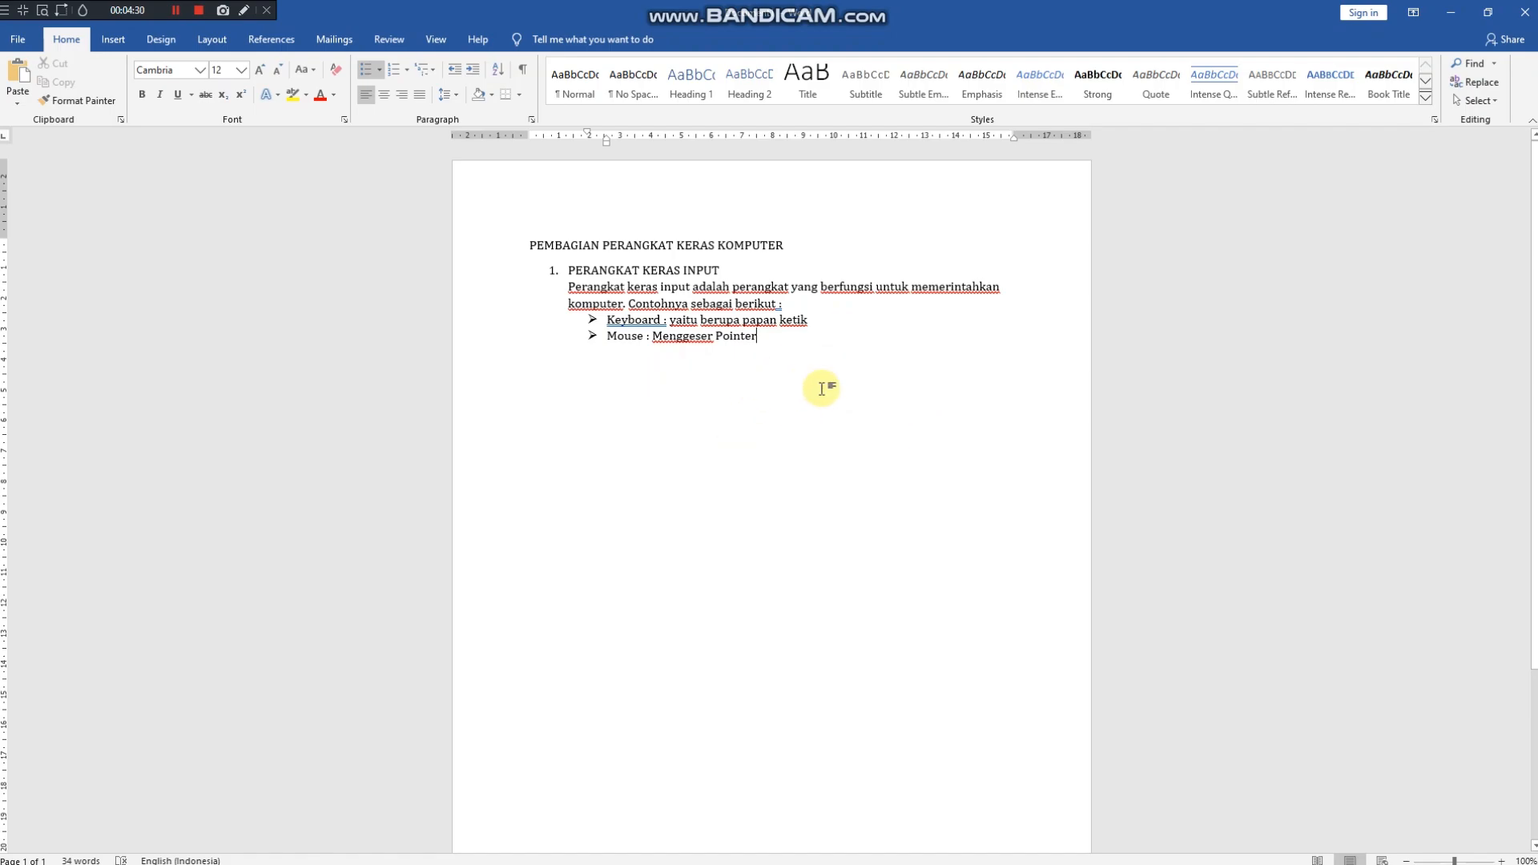
{"action": "key", "text": "Return"}
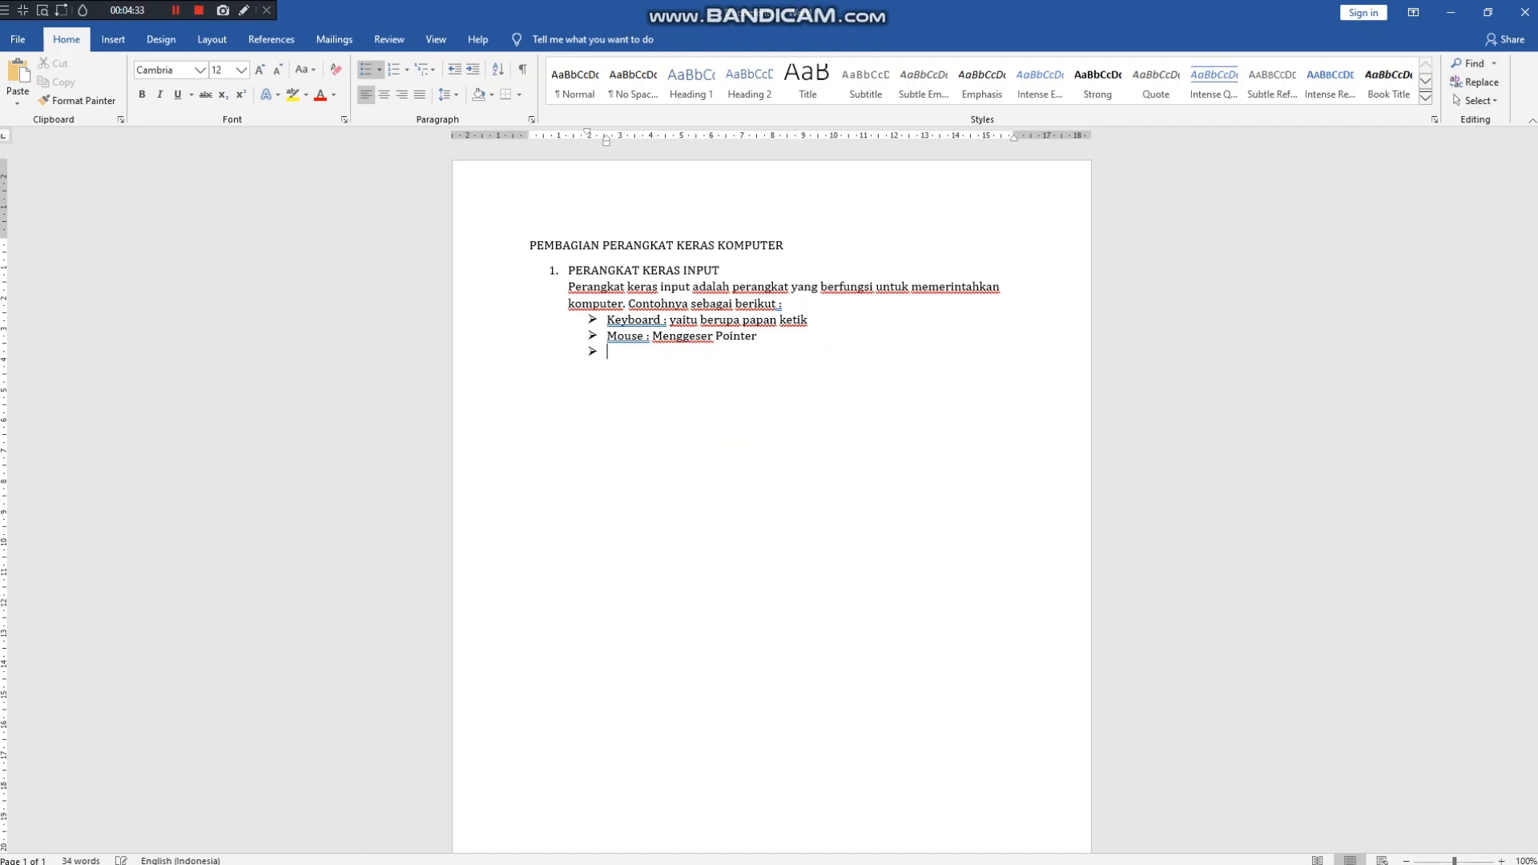
{"action": "type", "text": "Microphone :"}
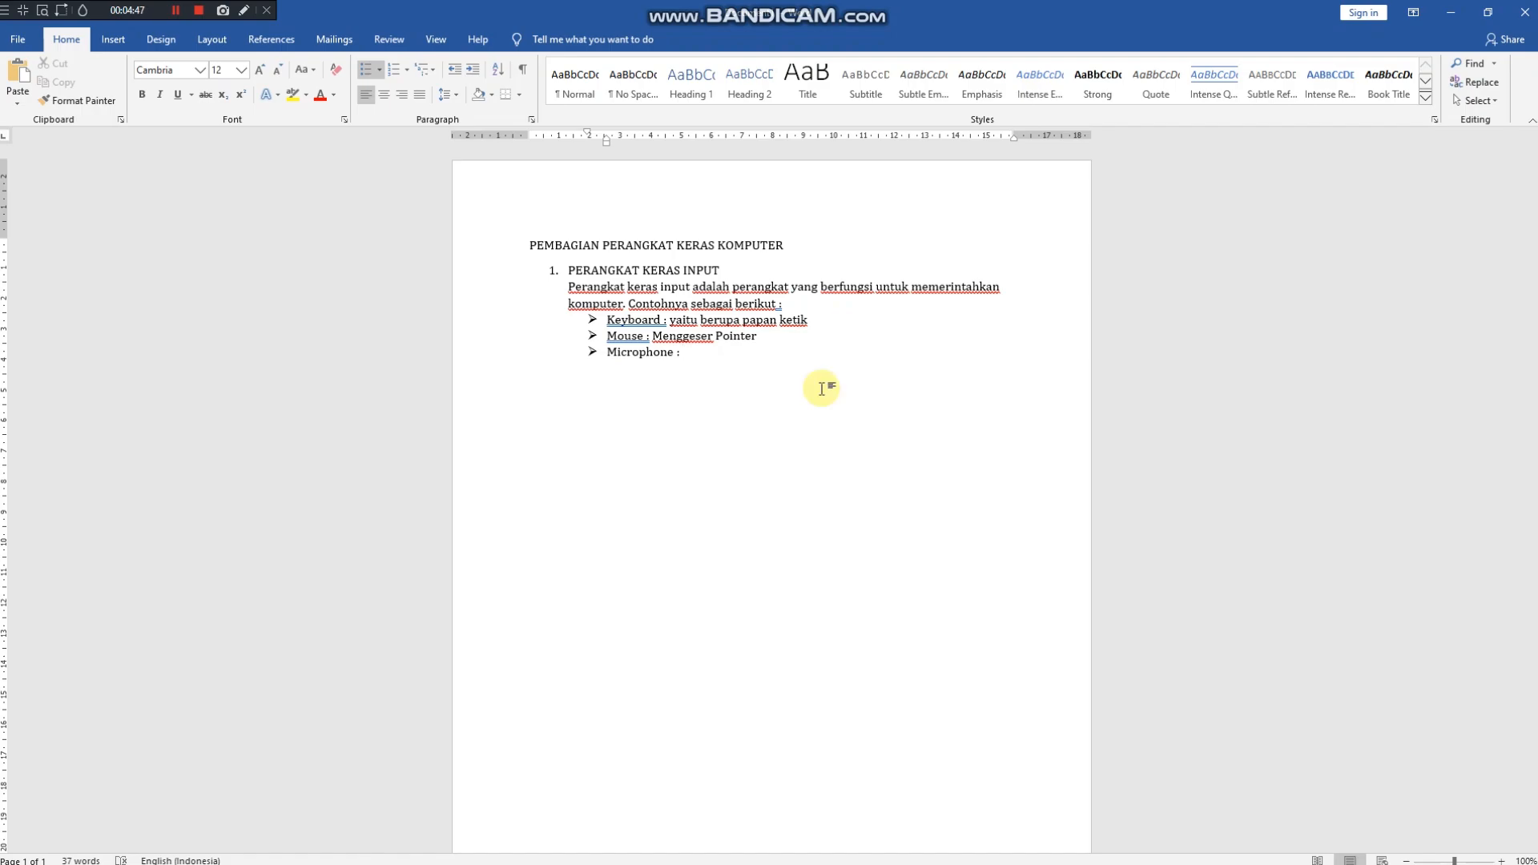
{"action": "type", "text": "Mereka"}
{"action": "type", "text": "m Su"}
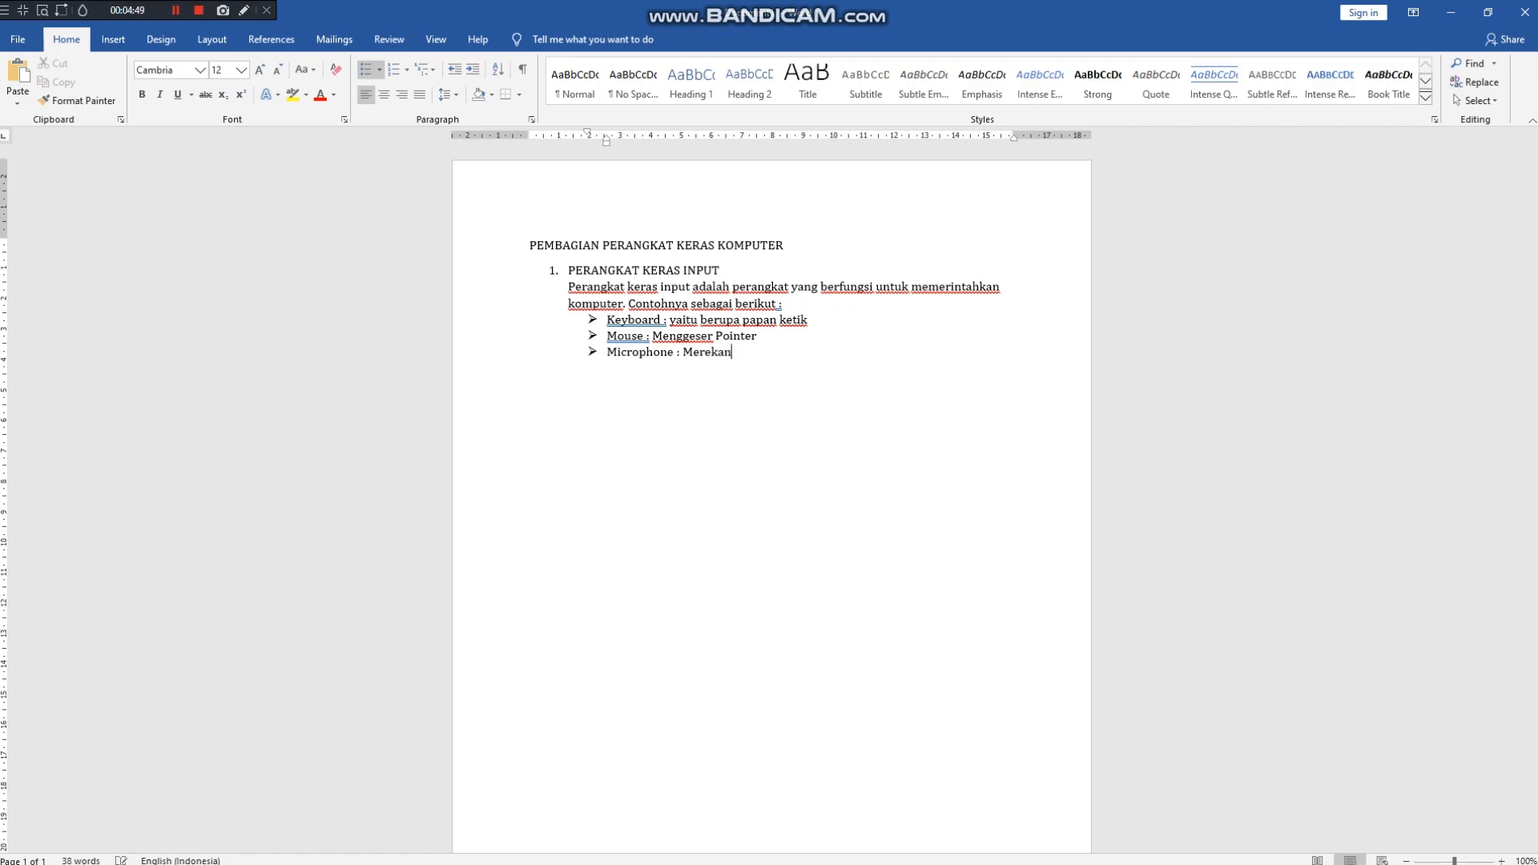
{"action": "type", "text": "ara"}
End the bulleted list and add the numbered heading "2. PERANGKAT KERAS PEMROSES" after an empty line
{"action": "key", "text": "Return"}
{"action": "key", "text": "BackSpace"}
{"action": "key", "text": "BackSpace"}
{"action": "key", "text": "BackSpace"}
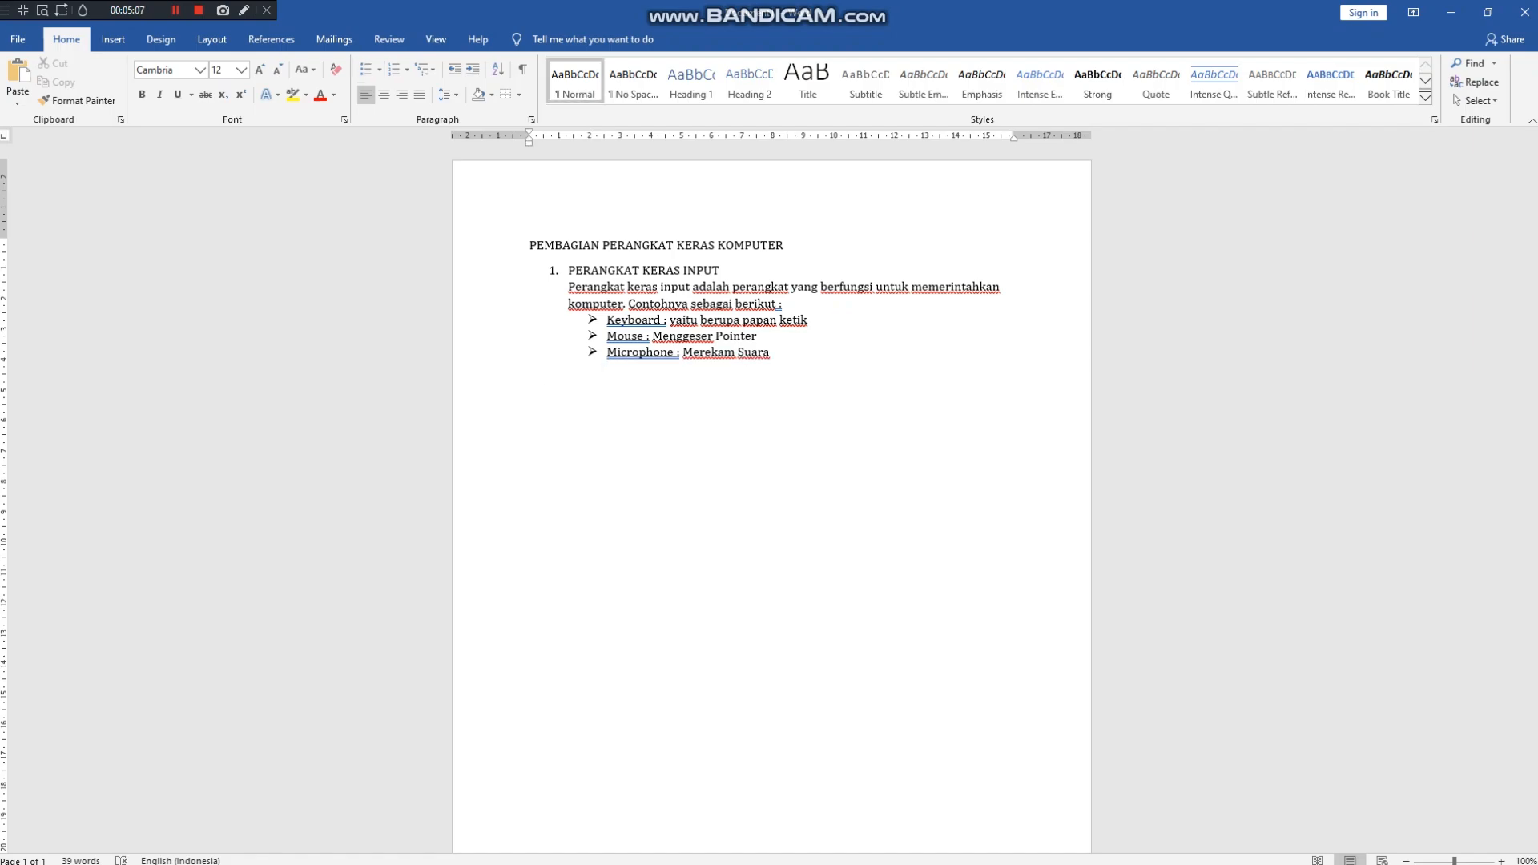
{"action": "type", "text": "2. "}
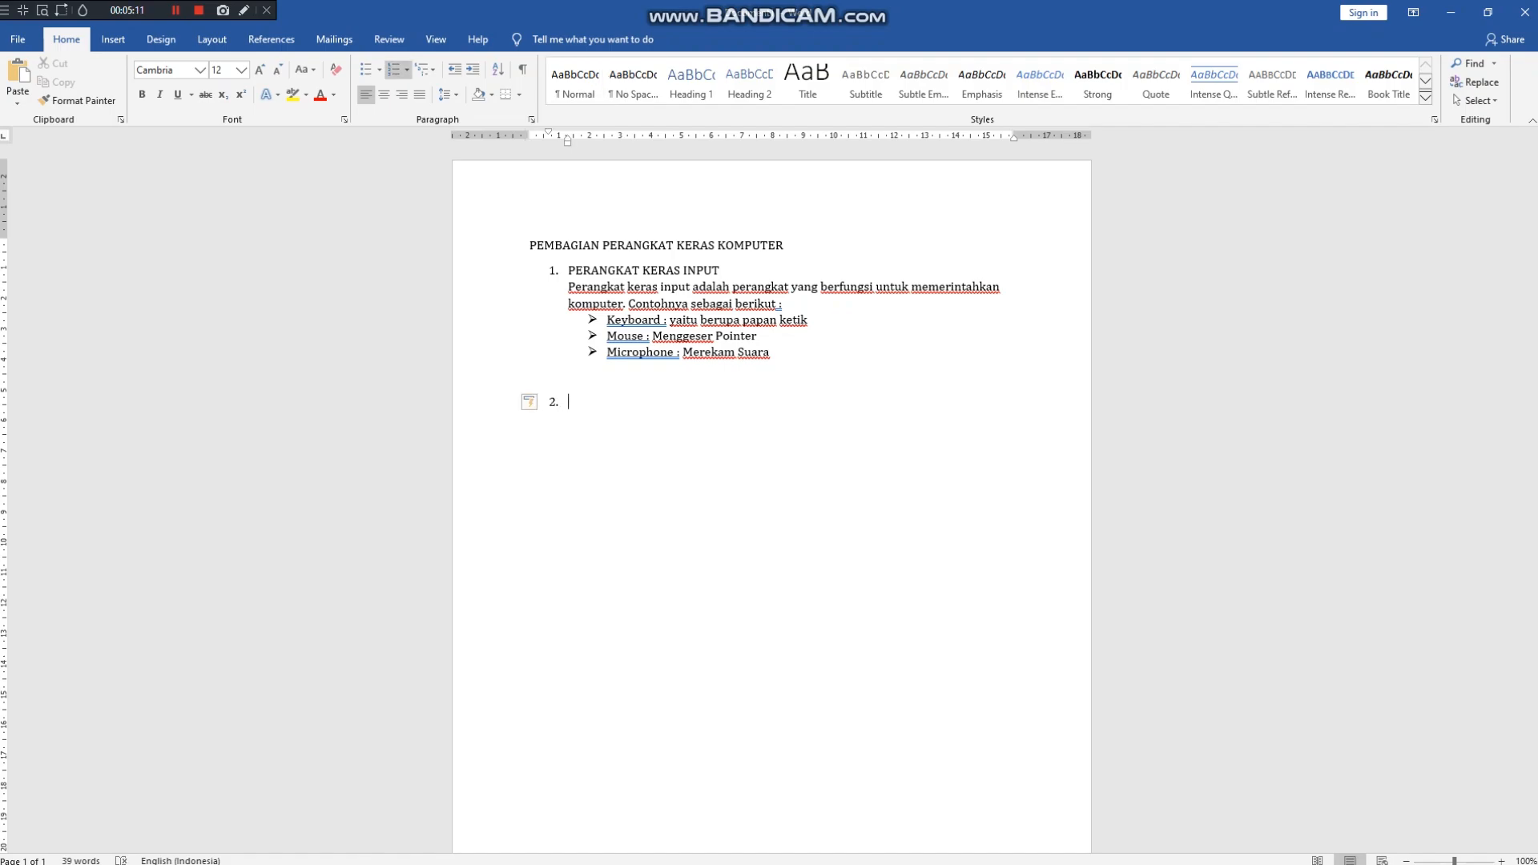
{"action": "type", "text": "PERANGKAT KERAS PEMROSES"}
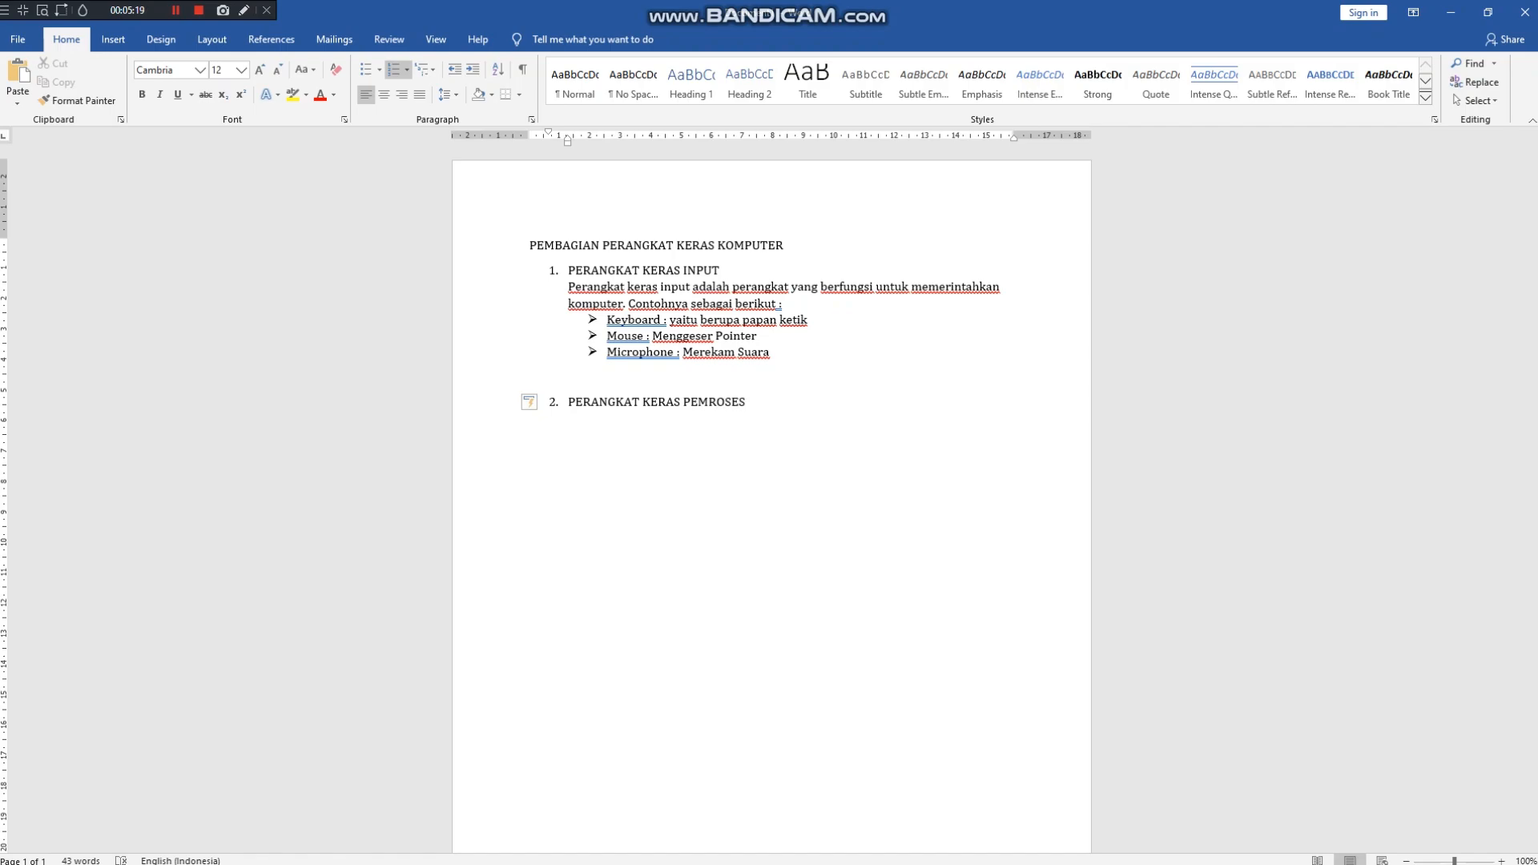
Write an unnumbered line under heading 2: "CONTOH PERANGKAT KERAS PEMROSES :"
{"action": "key", "text": "Return"}
{"action": "key", "text": "BackSpace"}
{"action": "type", "text": "CONTOH"}
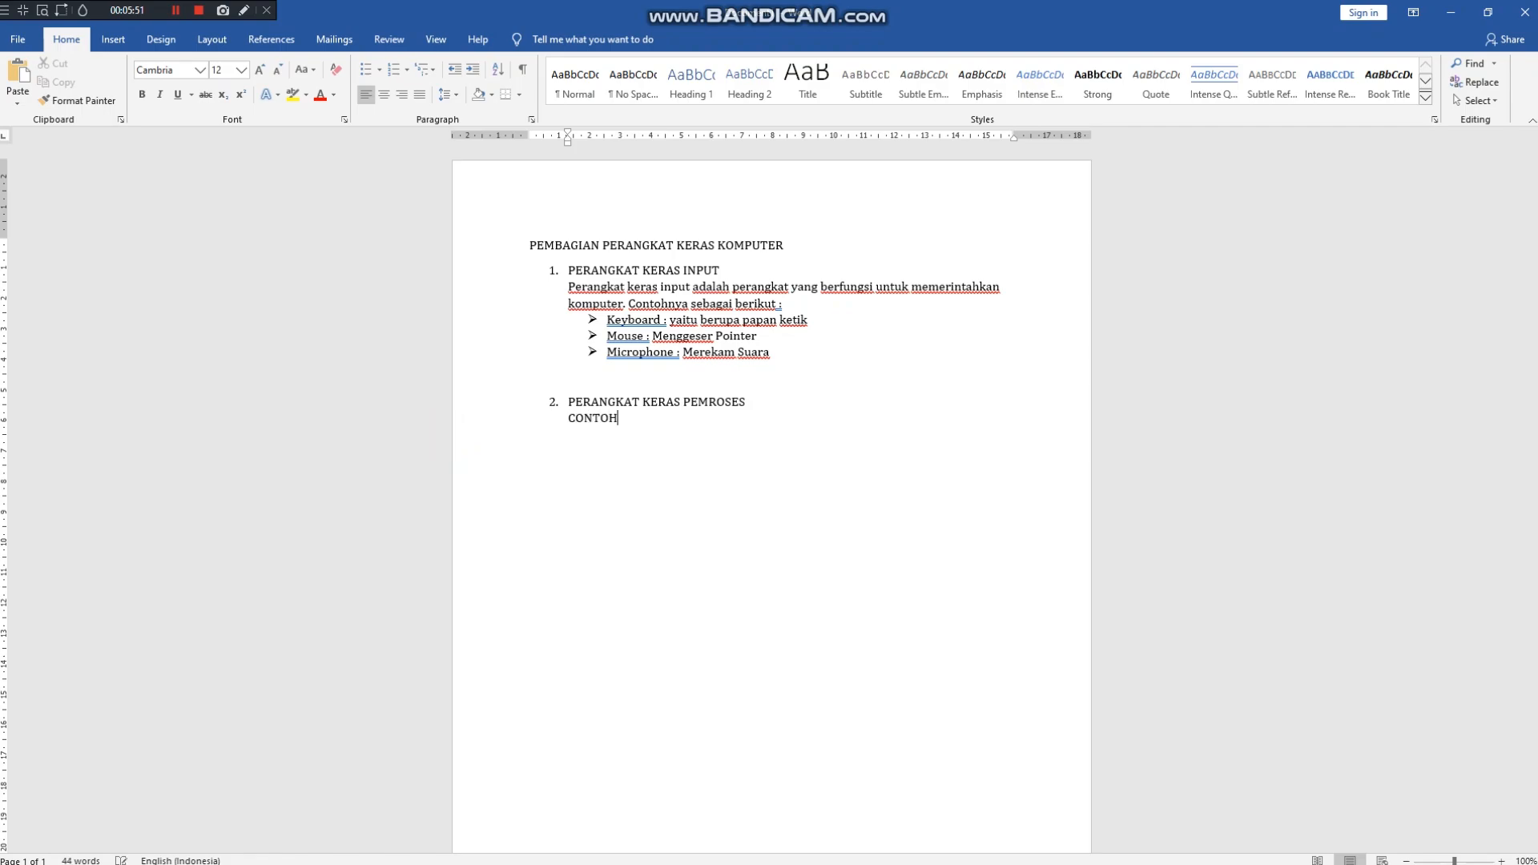
{"action": "type", "text": " PERANGKAT "}
{"action": "type", "text": "UNIT"}
{"action": "key", "text": "BackSpace"}
{"action": "key", "text": "BackSpace"}
{"action": "key", "text": "BackSpace"}
{"action": "key", "text": "BackSpace"}
{"action": "key", "text": "BackSpace"}
{"action": "type", "text": "KERAS PEMROSES "}
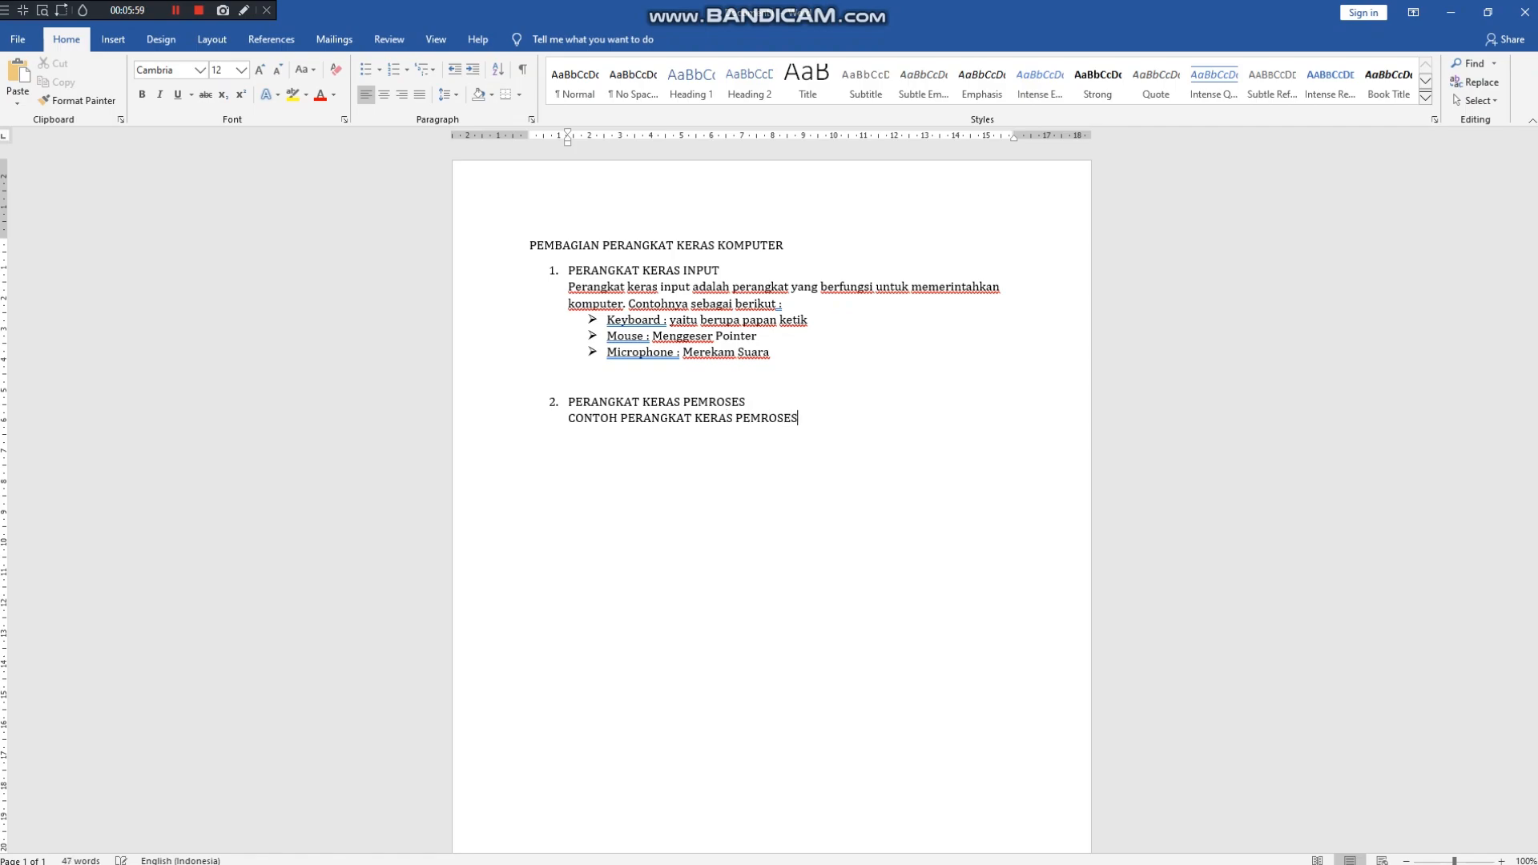
{"action": "type", "text": ":"}
Start a four-diamond bulleted list under that line with the item "CPU : CENTRAL PROCESSING UNIT"
{"action": "key", "text": "Return"}
{"action": "left_click", "coordinate": [378, 71]}
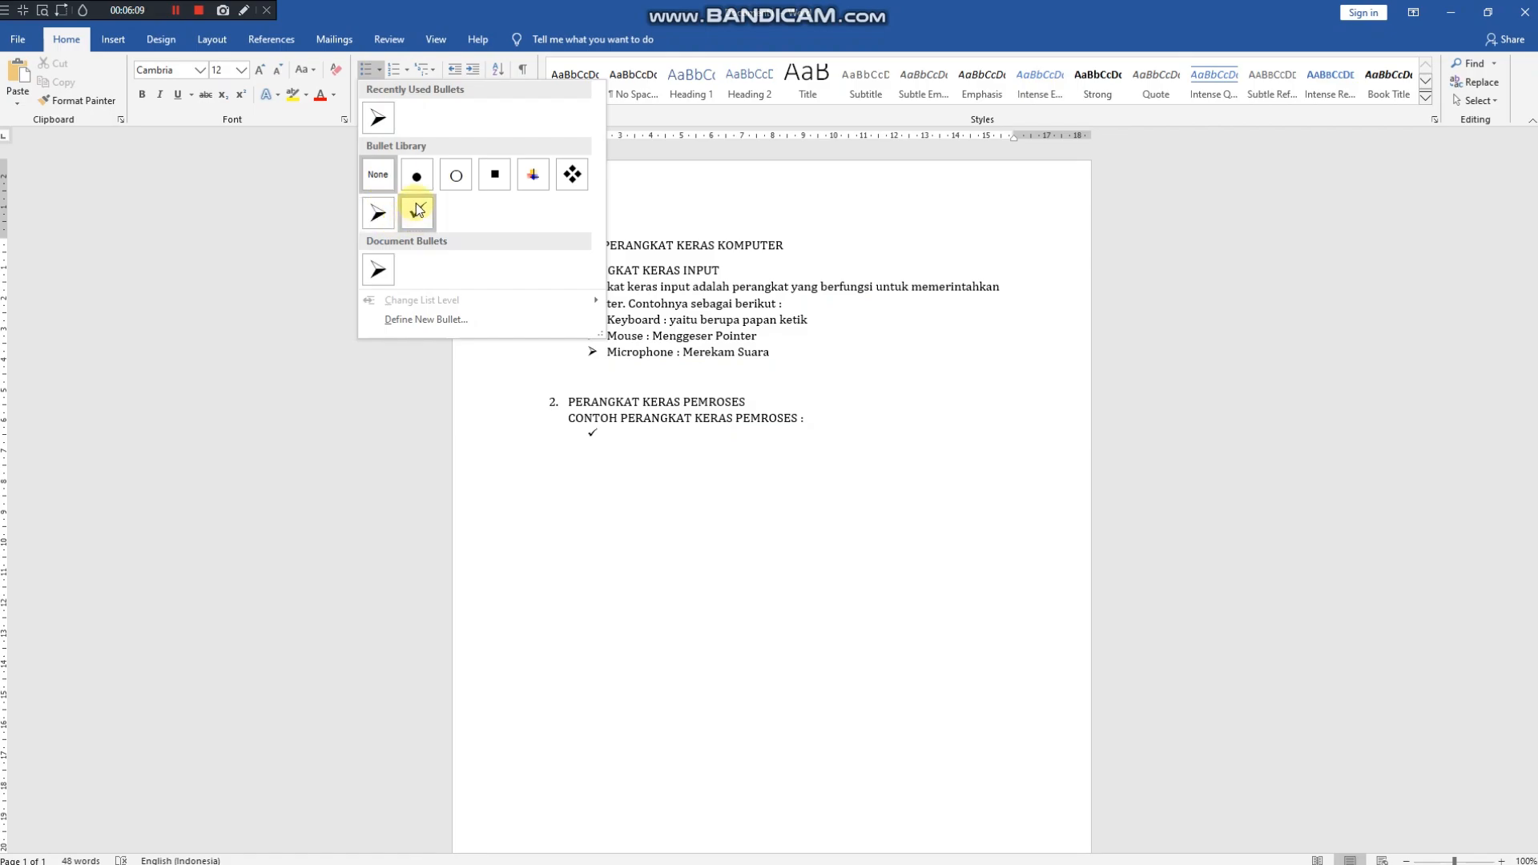
{"action": "left_click", "coordinate": [571, 175]}
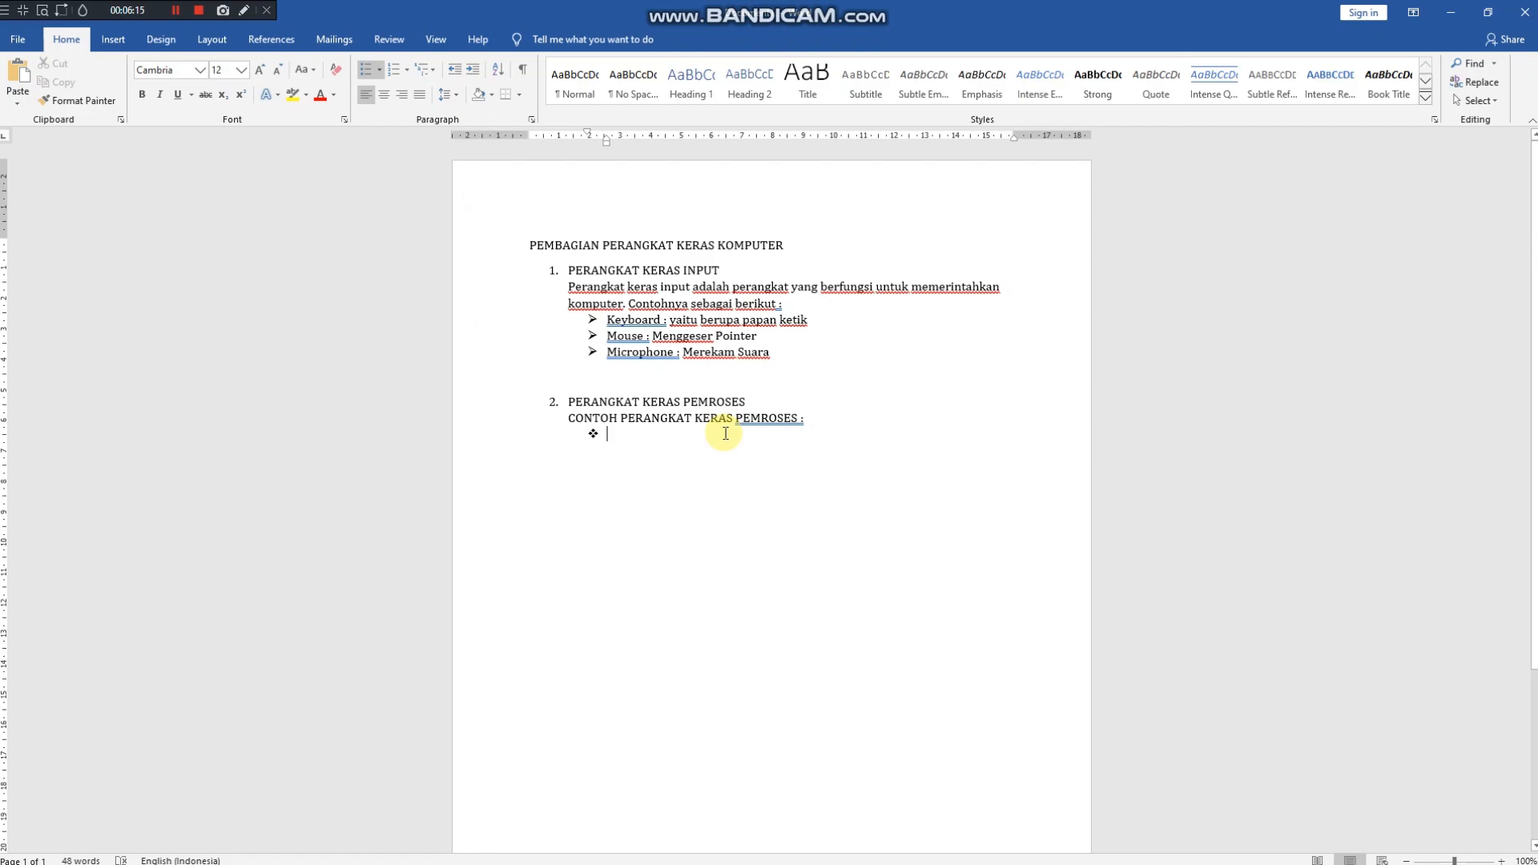
{"action": "type", "text": "CPU "}
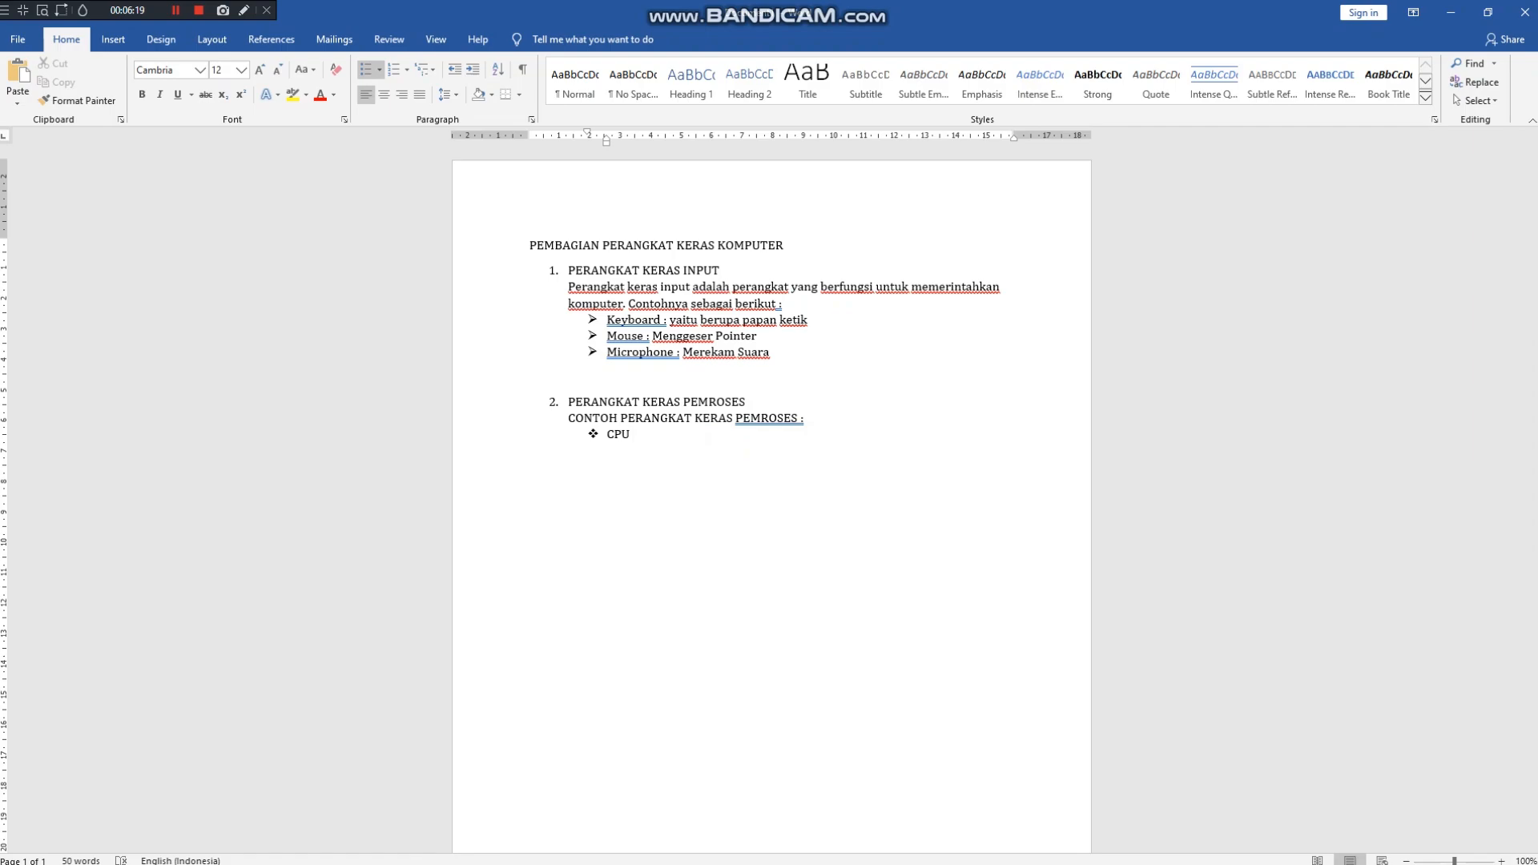
{"action": "type", "text": ": CENTRAL PROCESSING UNIT"}
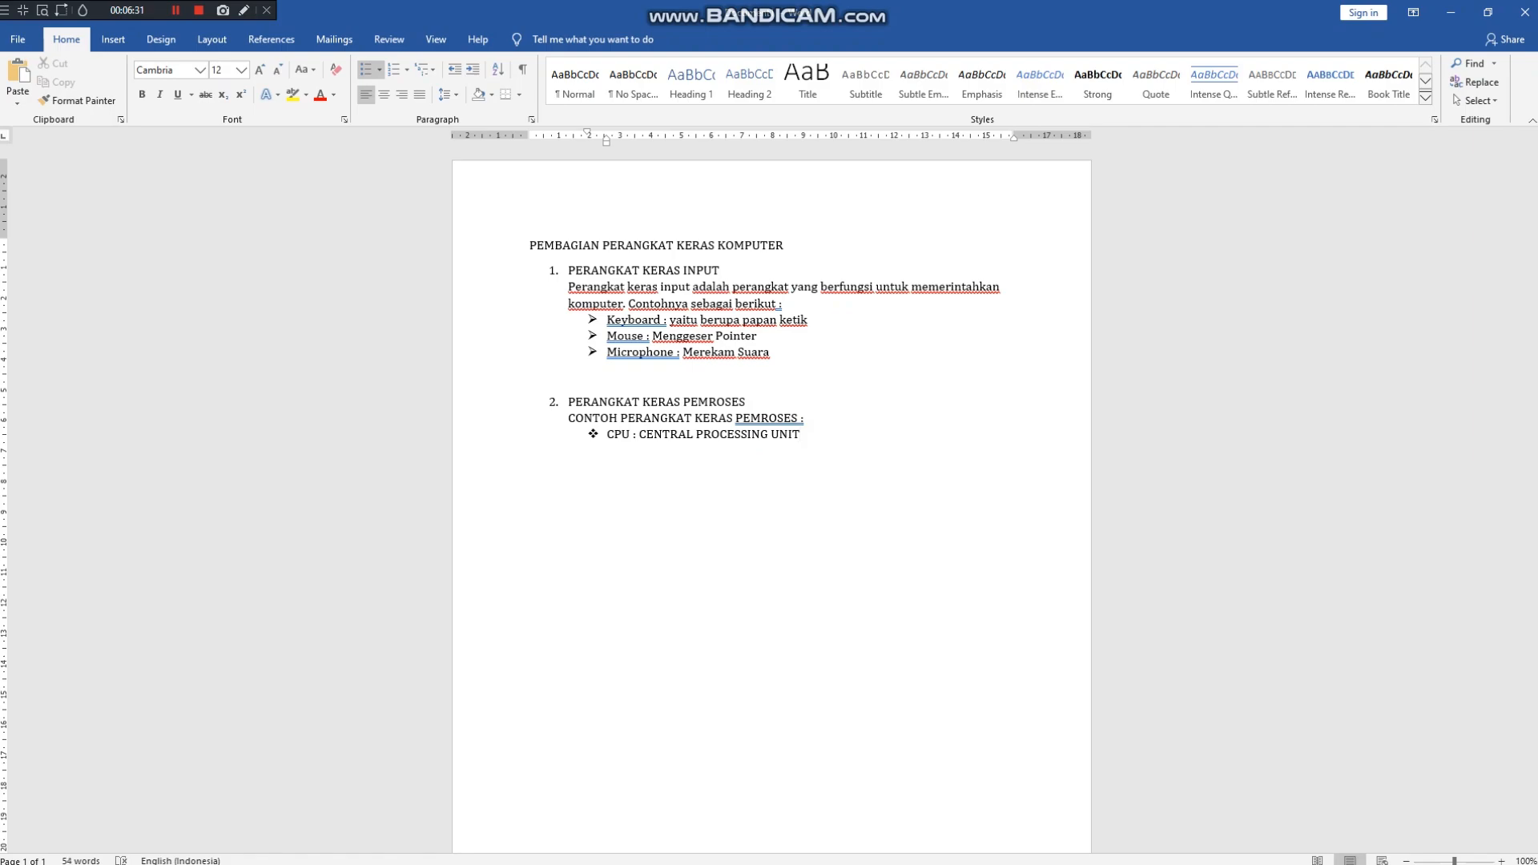
Add the bullet item "CU : CONTROL UNIT" below the CPU item
{"action": "key", "text": "Return"}
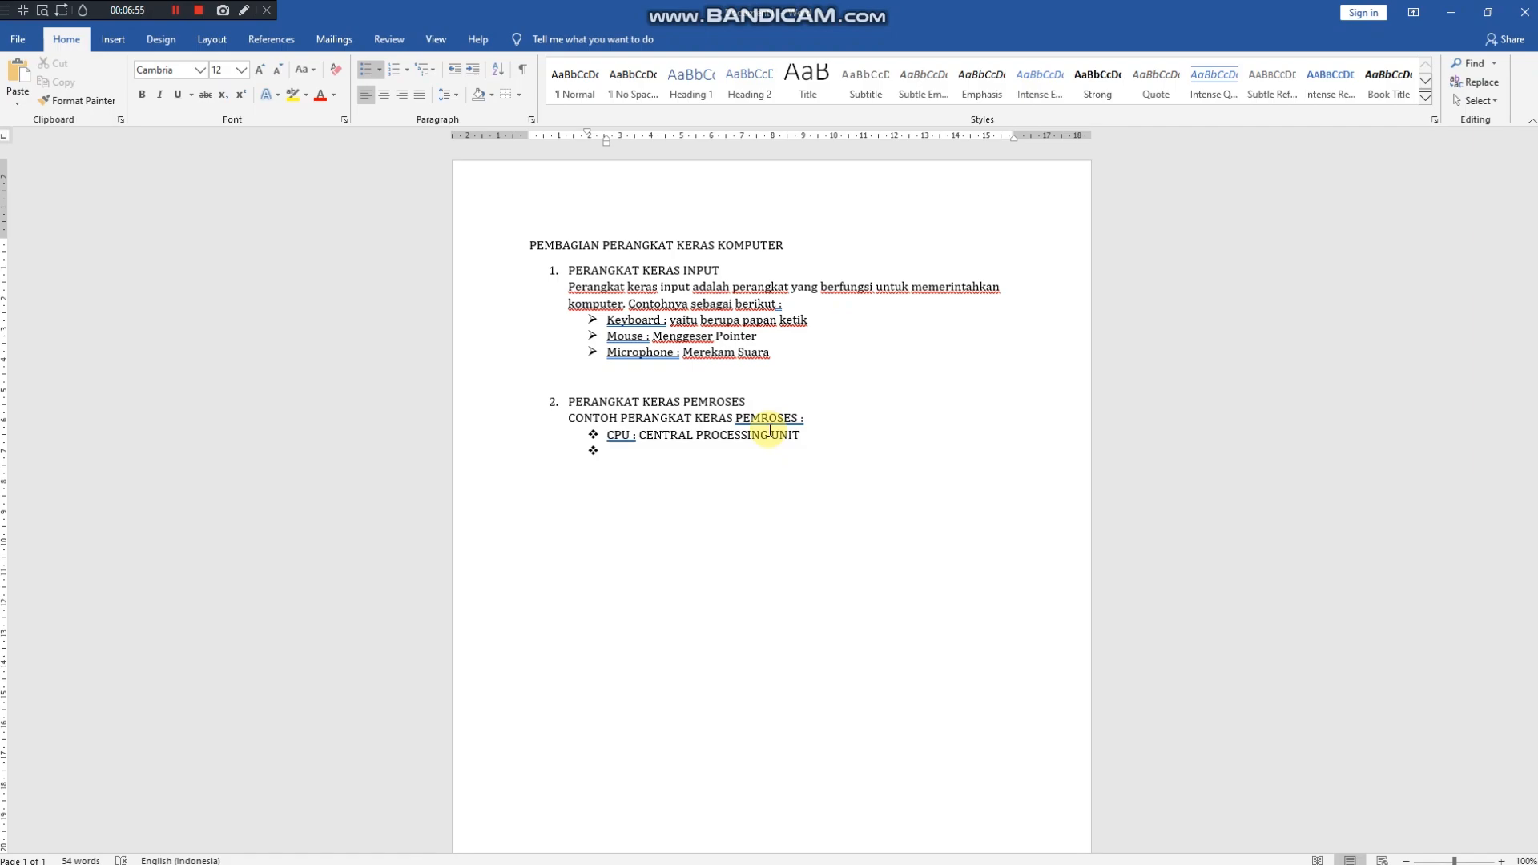
{"action": "type", "text": "CU : cONT"}
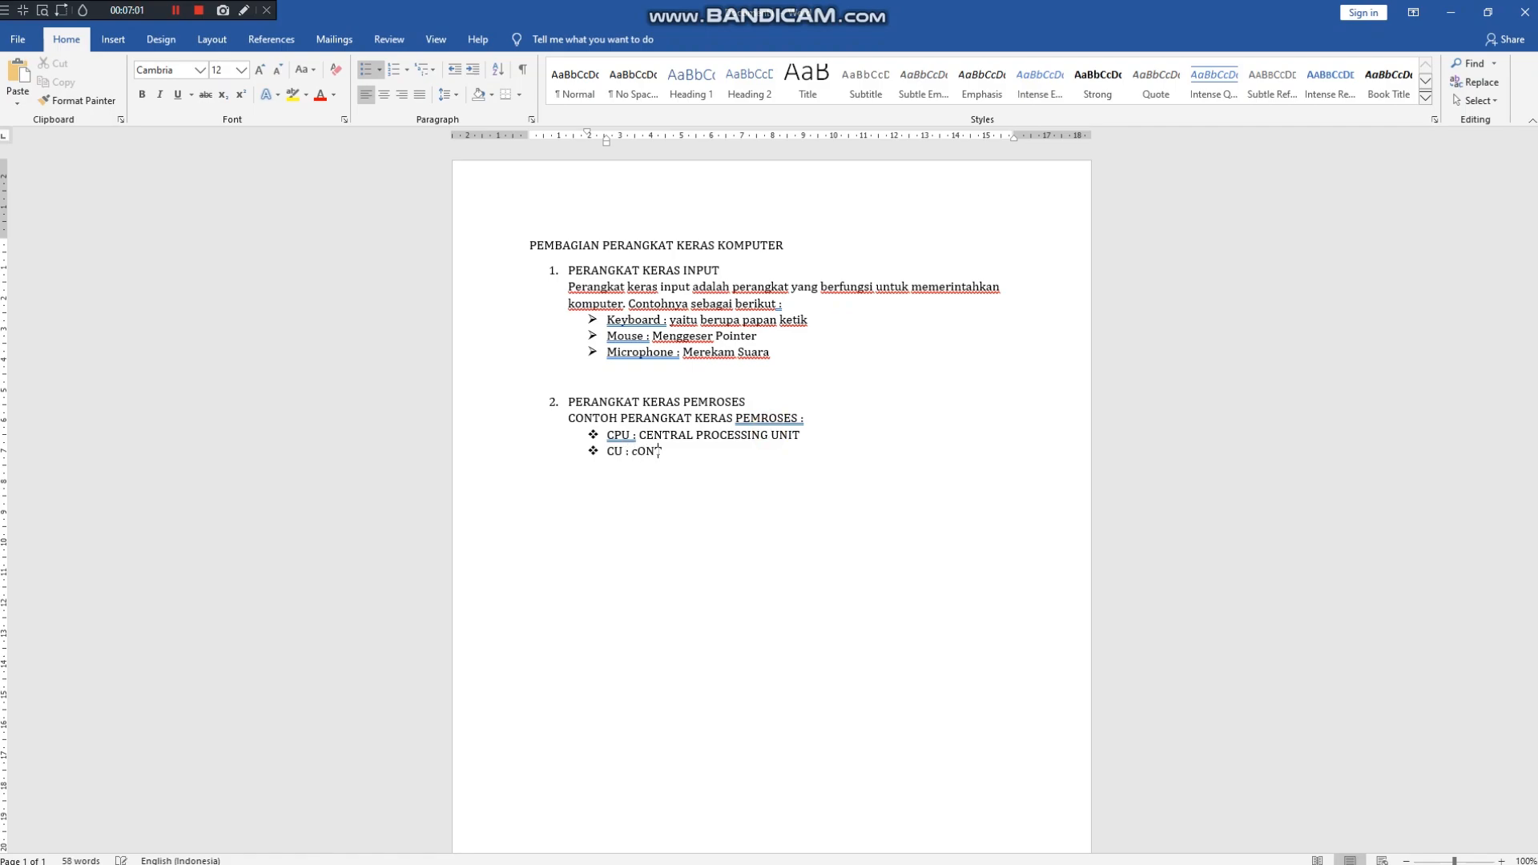
{"action": "key", "text": "BackSpace"}
{"action": "key", "text": "BackSpace"}
{"action": "key", "text": "BackSpace"}
{"action": "key", "text": "BackSpace"}
{"action": "type", "text": "CONTROL UNIT"}
End the bulleted list and add the numbered heading "3. PERANGKAT KERAS OUTPUT" after a gap
{"action": "key", "text": "Return"}
{"action": "key", "text": "Return"}
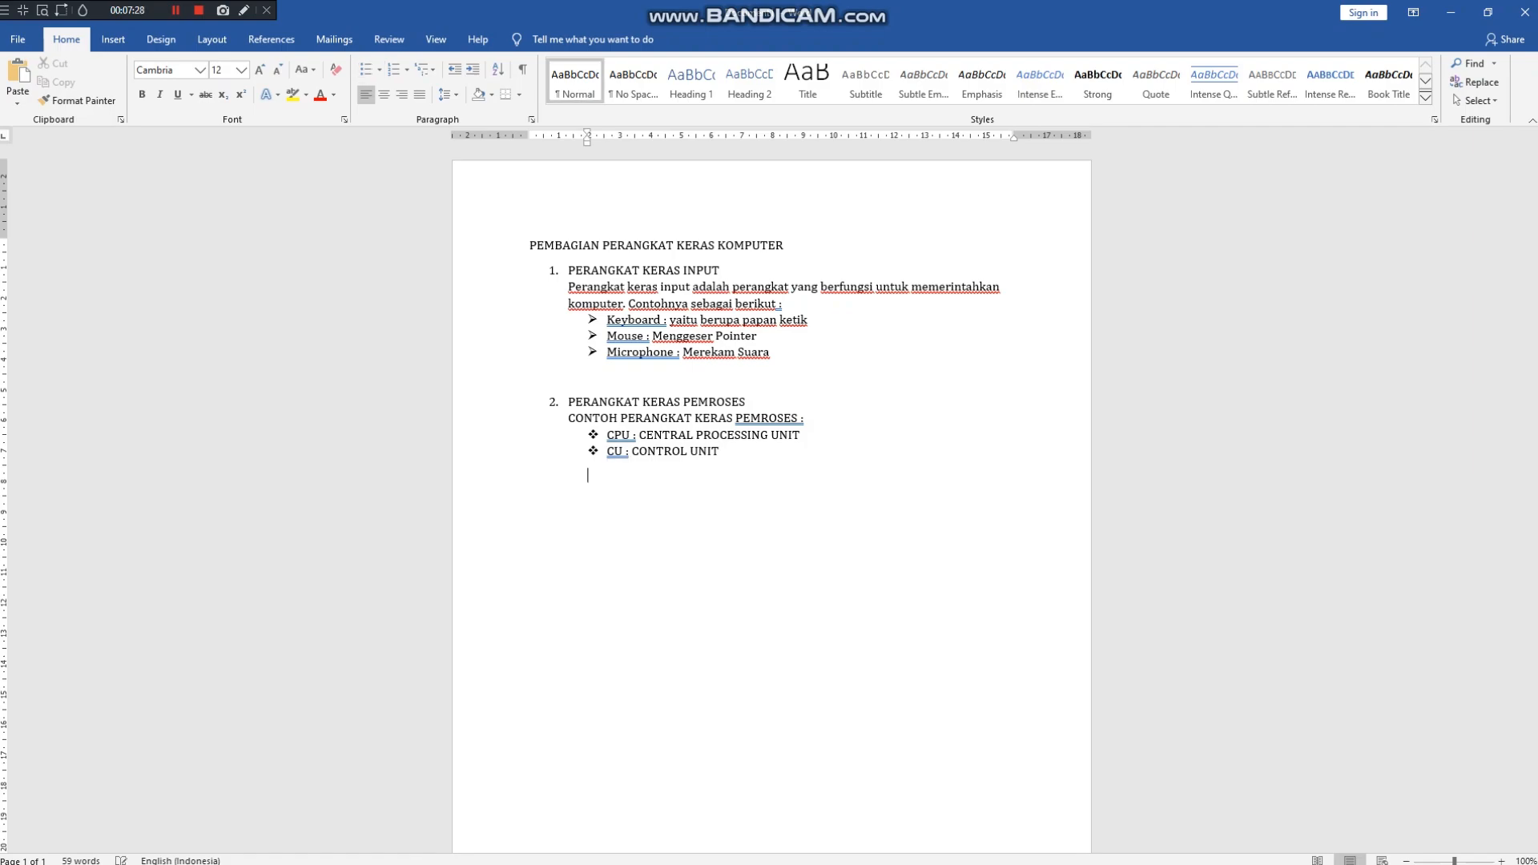
{"action": "key", "text": "BackSpace"}
{"action": "type", "text": "3."}
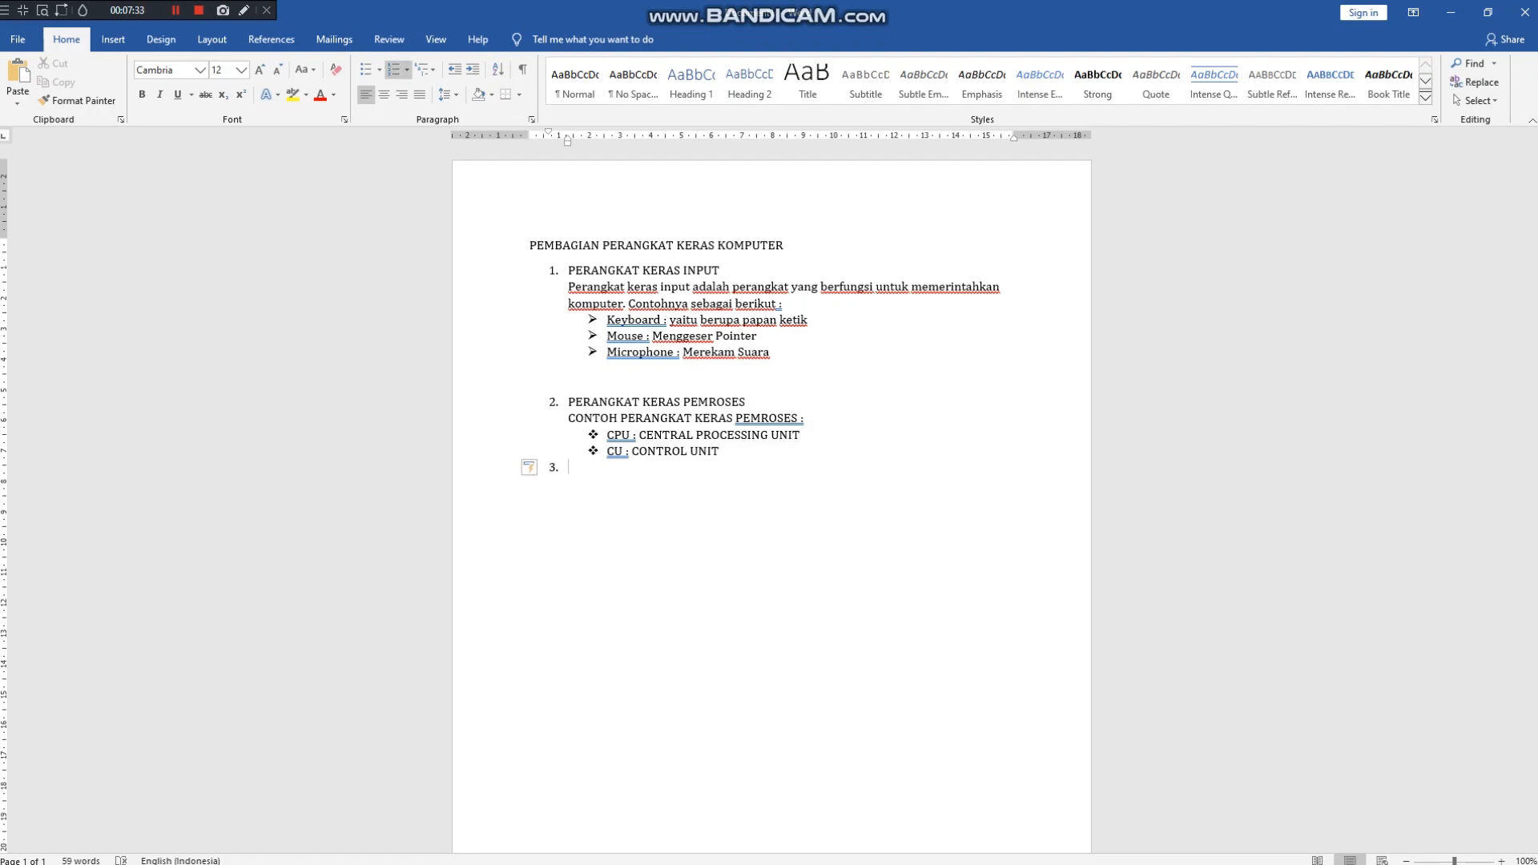
{"action": "key", "text": "BackSpace"}
{"action": "key", "text": "ctrl+z"}
{"action": "type", "text": "PERANGKAT"}
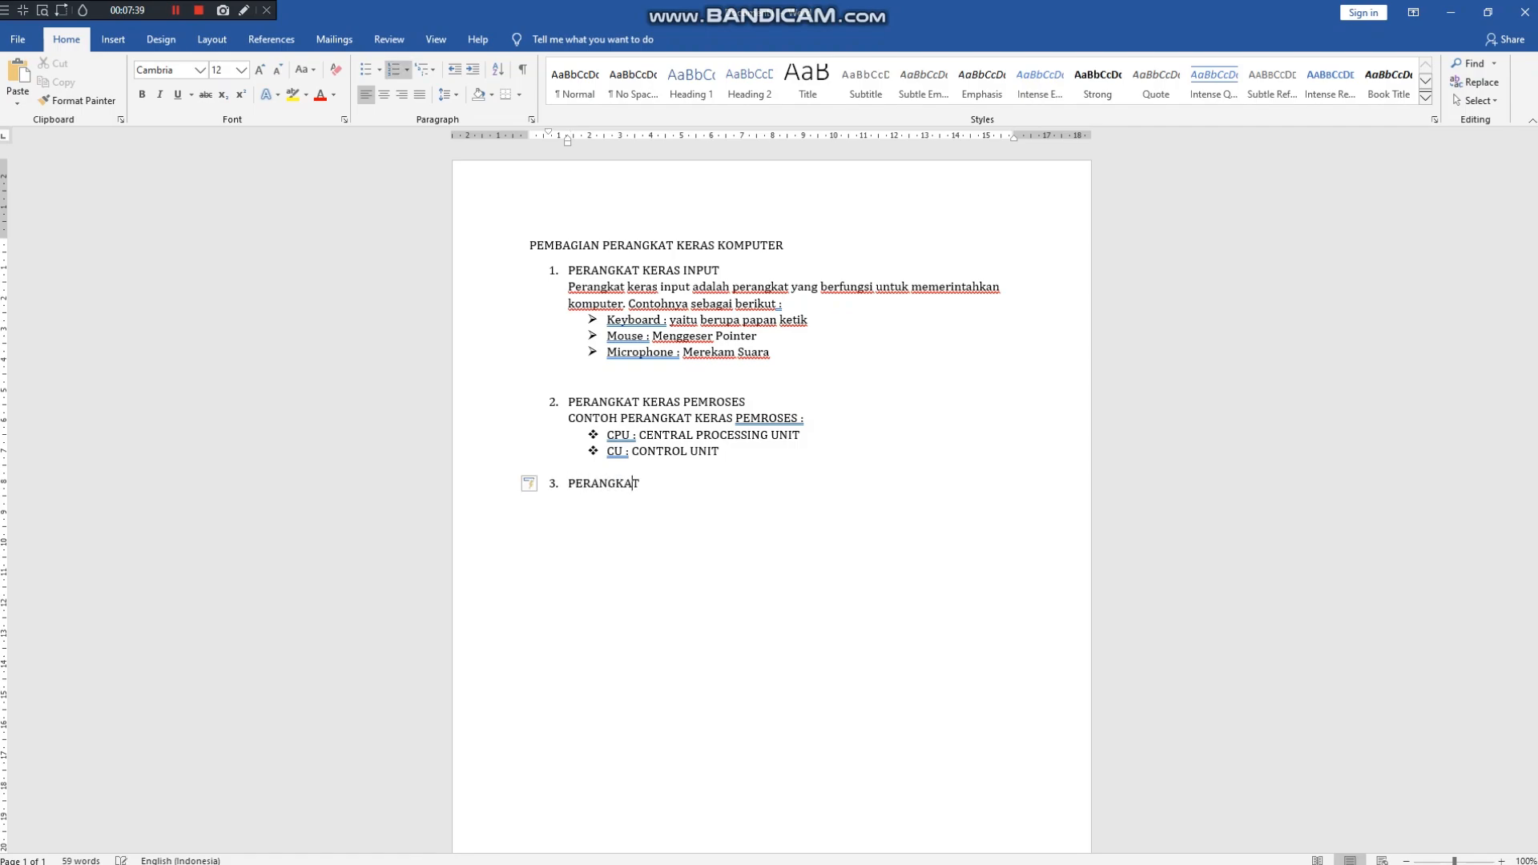
{"action": "type", "text": " KERAS OUTPUT"}
Write an indented, unnumbered paragraph under heading 3: "Perangkat keras out put adalah : berfungsi untuk menampilkan data ataupun hal lainnya."
{"action": "key", "text": "Return"}
{"action": "key", "text": "BackSpace"}
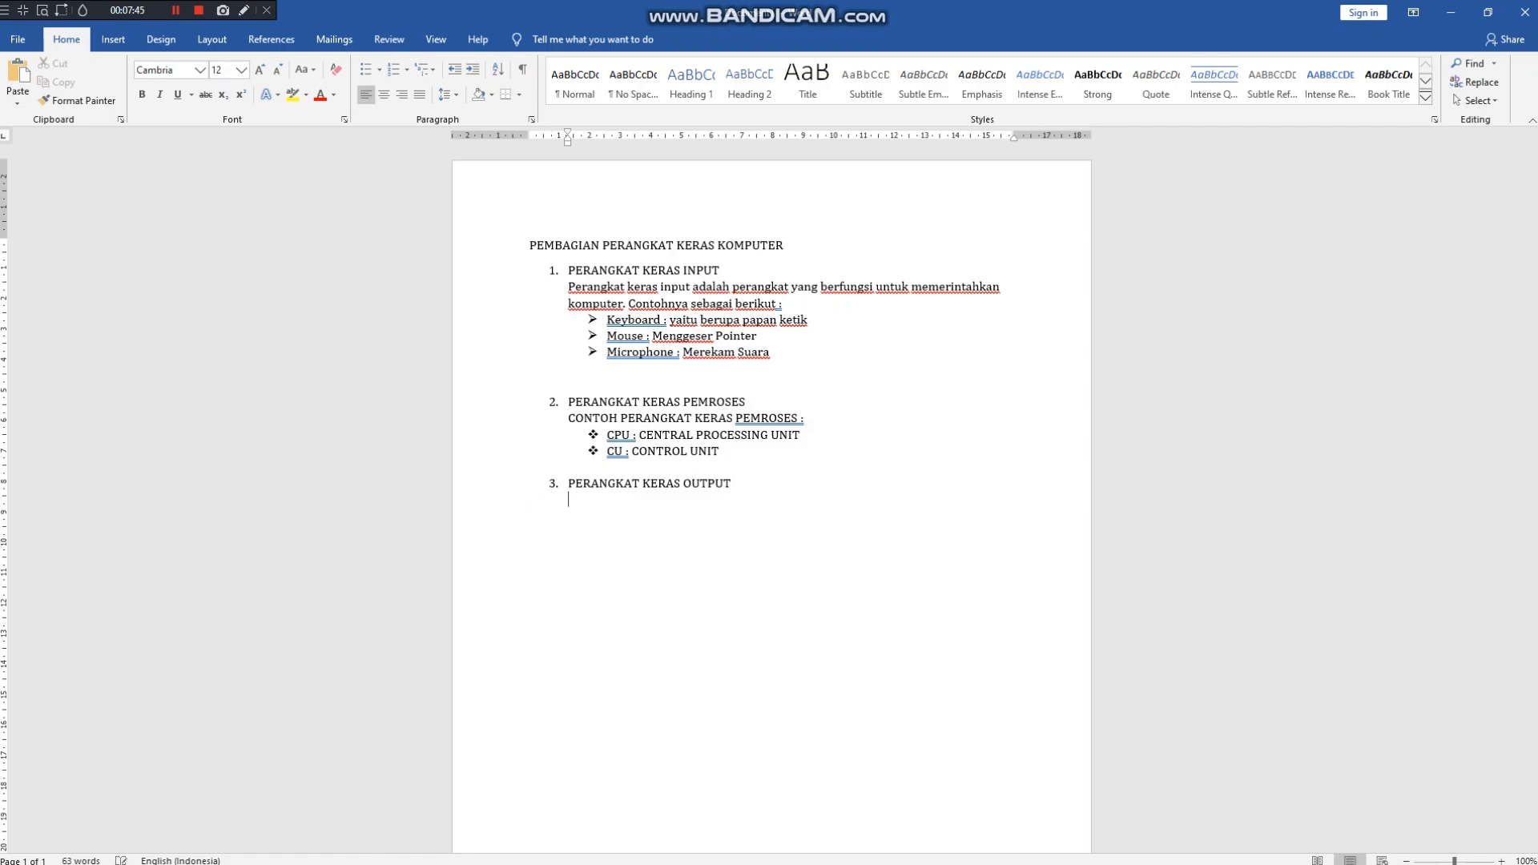
{"action": "key", "text": "Tab"}
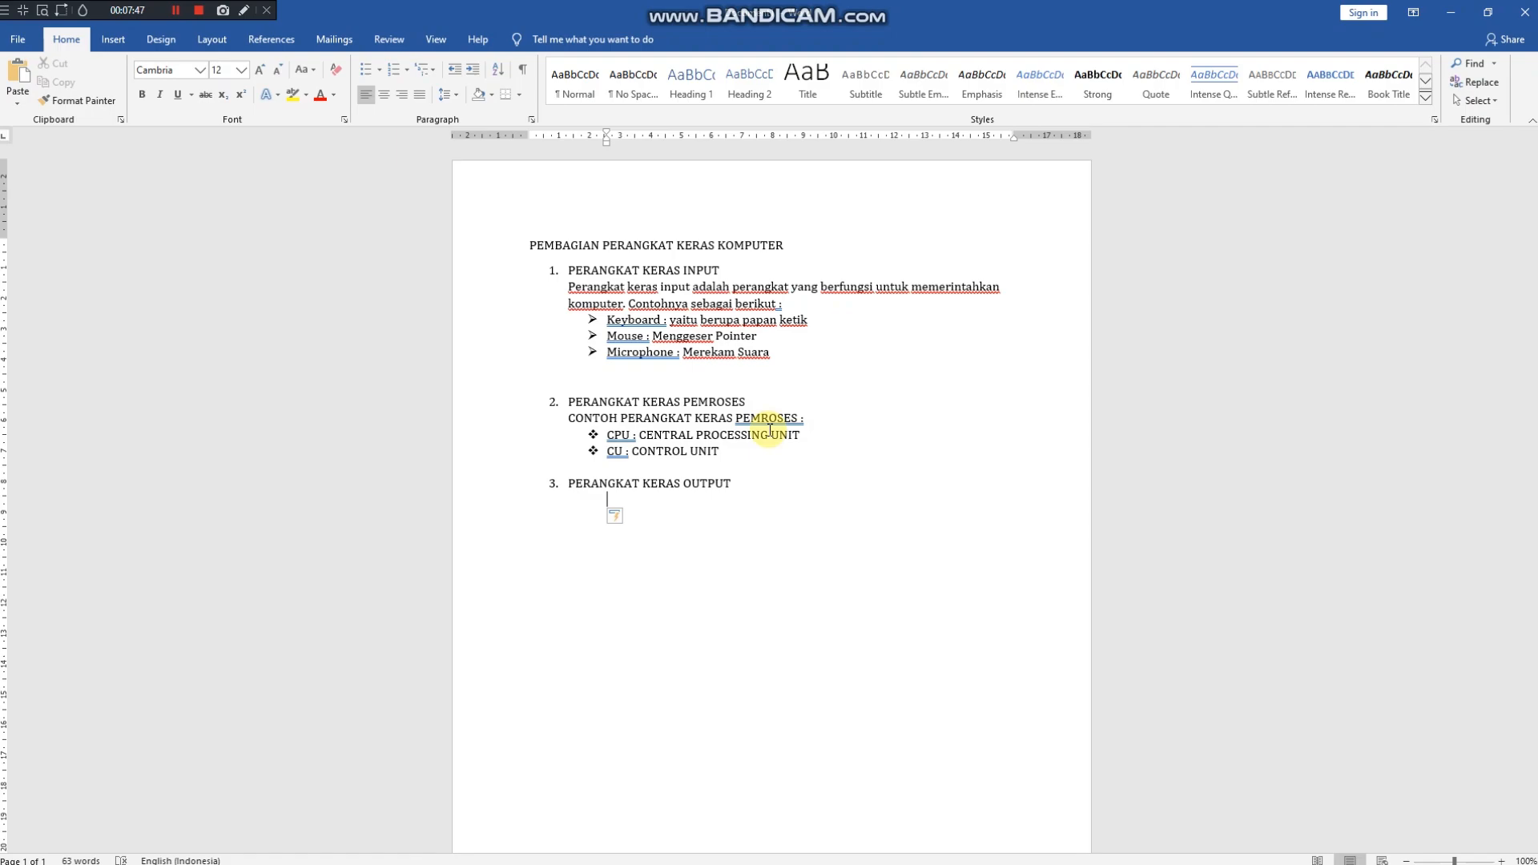
{"action": "type", "text": "pERANGKAT"}
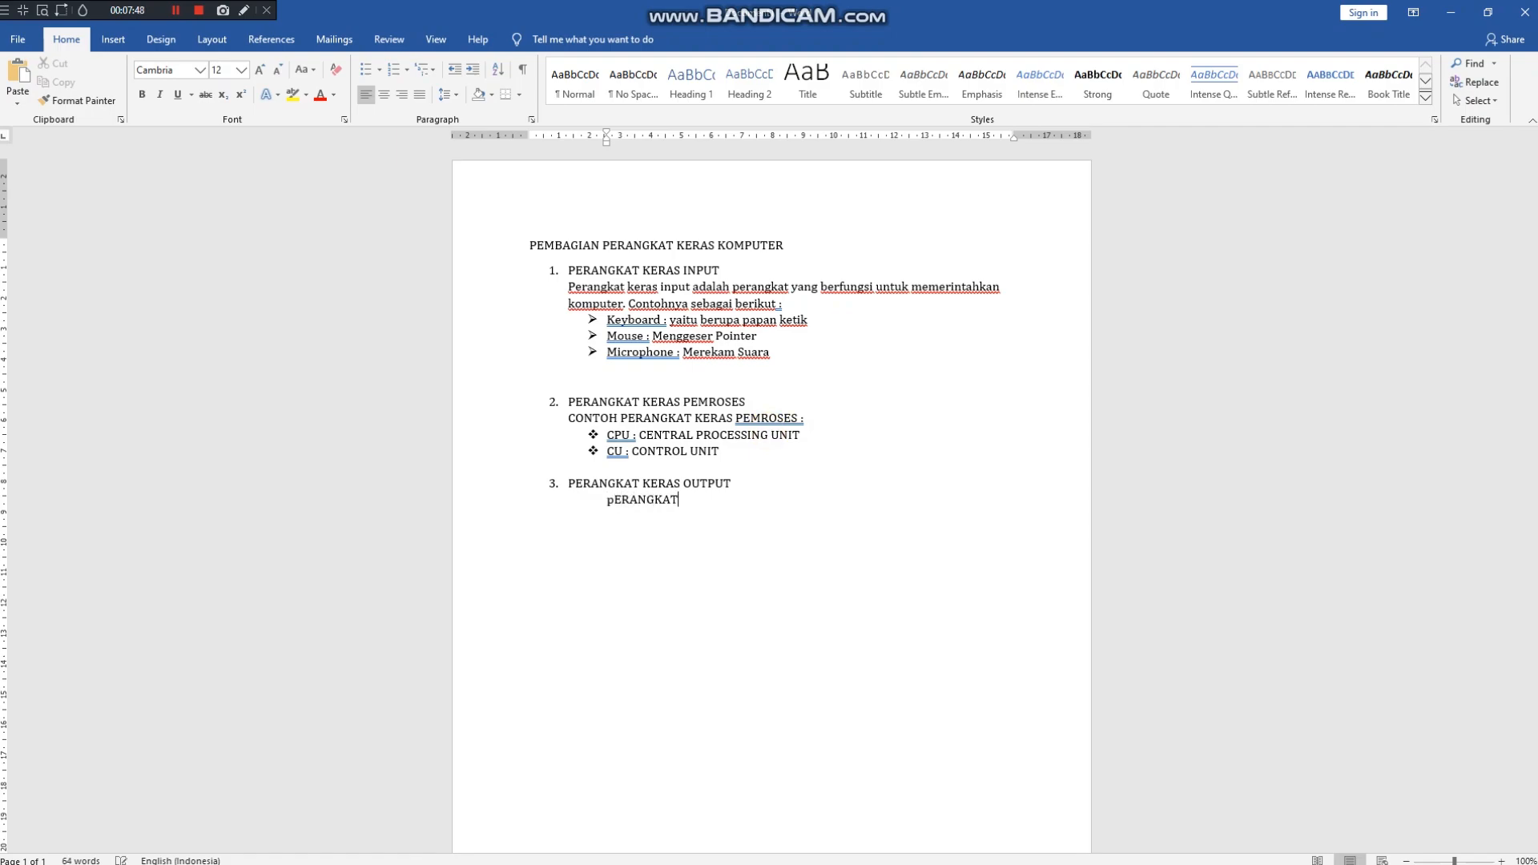
{"action": "key", "text": "BackSpace"}
{"action": "key", "text": "BackSpace"}
{"action": "key", "text": "BackSpace"}
{"action": "key", "text": "BackSpace"}
{"action": "key", "text": "BackSpace"}
{"action": "key", "text": "BackSpace"}
{"action": "key", "text": "BackSpace"}
{"action": "key", "text": "BackSpace"}
{"action": "key", "text": "BackSpace"}
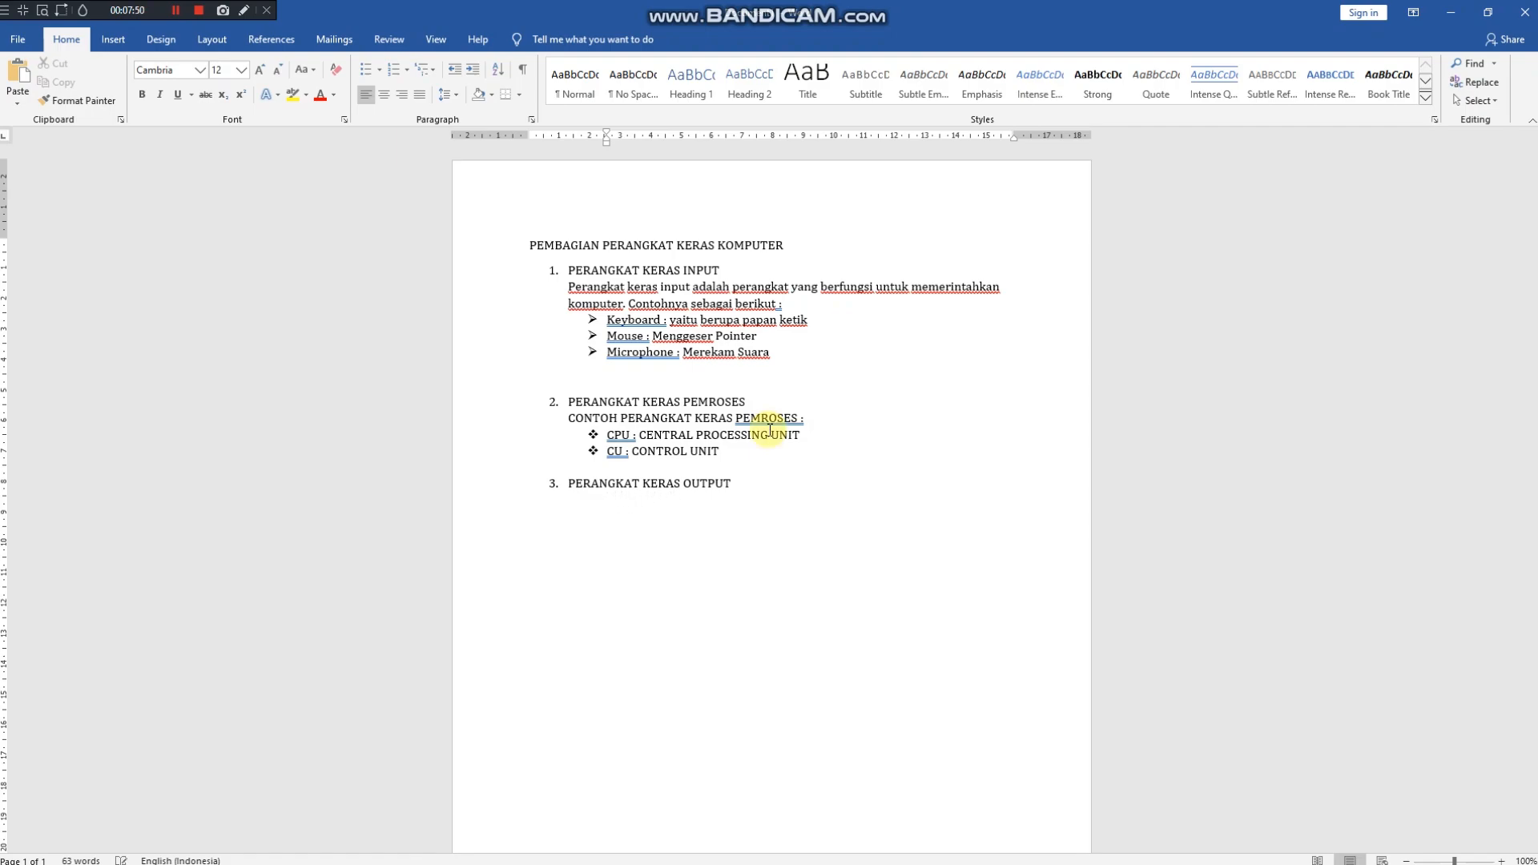
{"action": "type", "text": "Perangkat keras"}
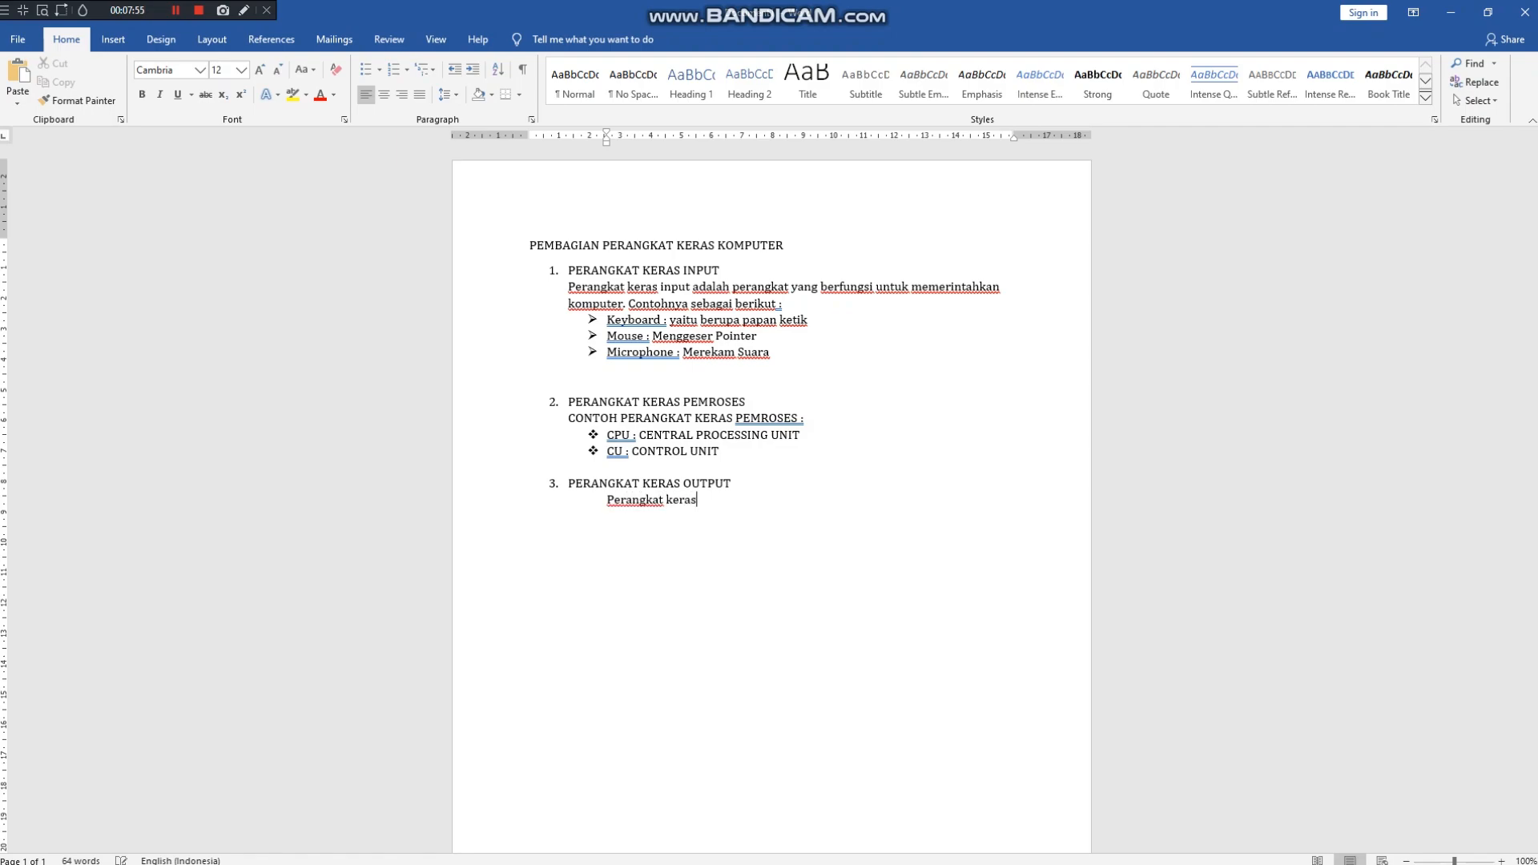
{"action": "type", "text": " out put adalah :"}
{"action": "type", "text": "berfungsi untuk"}
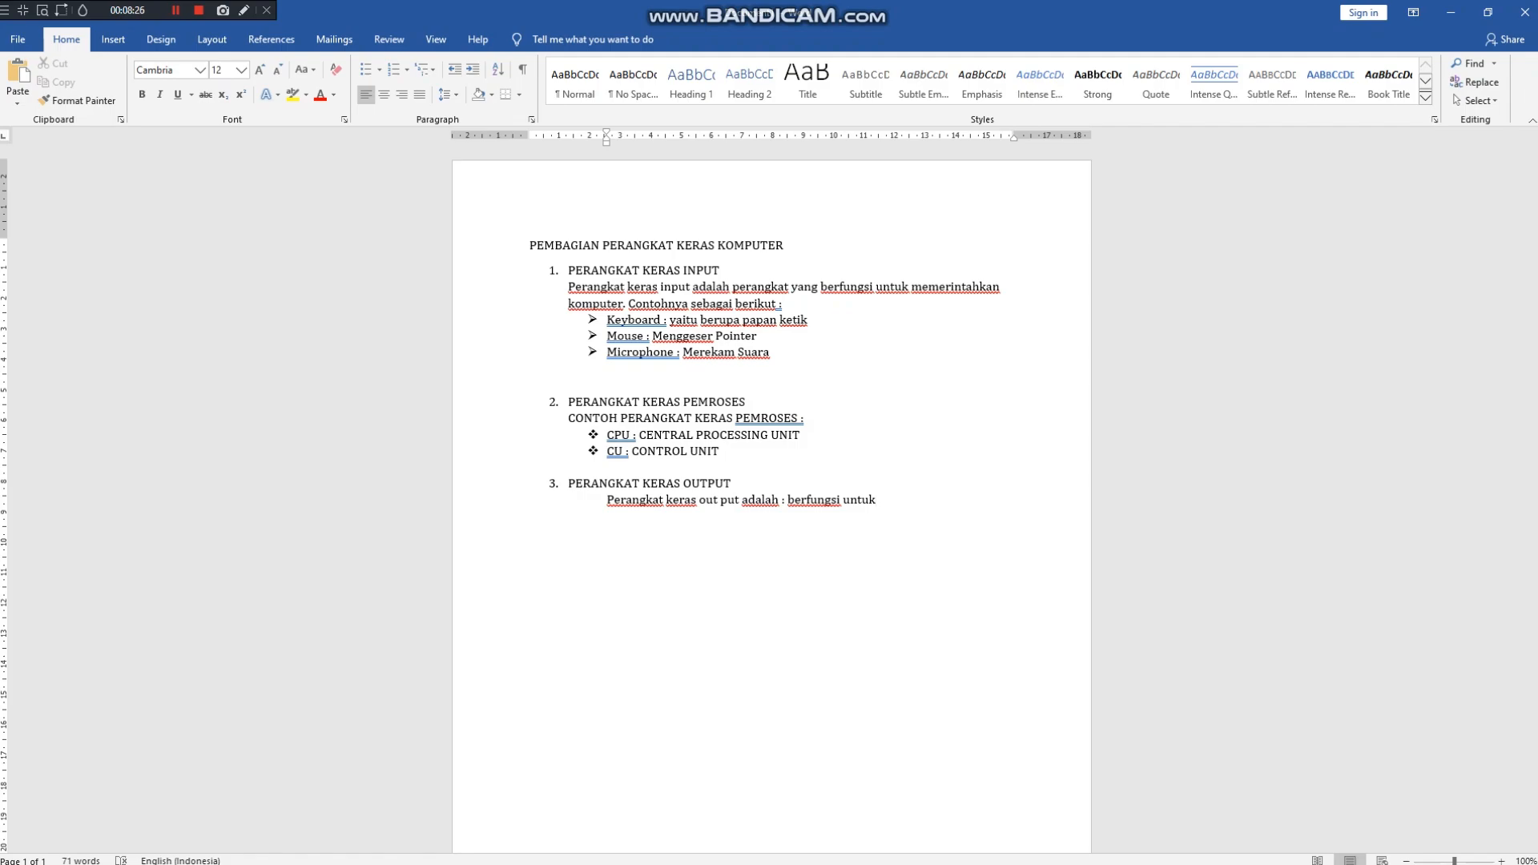
{"action": "type", "text": "menampilkan data ataupun"}
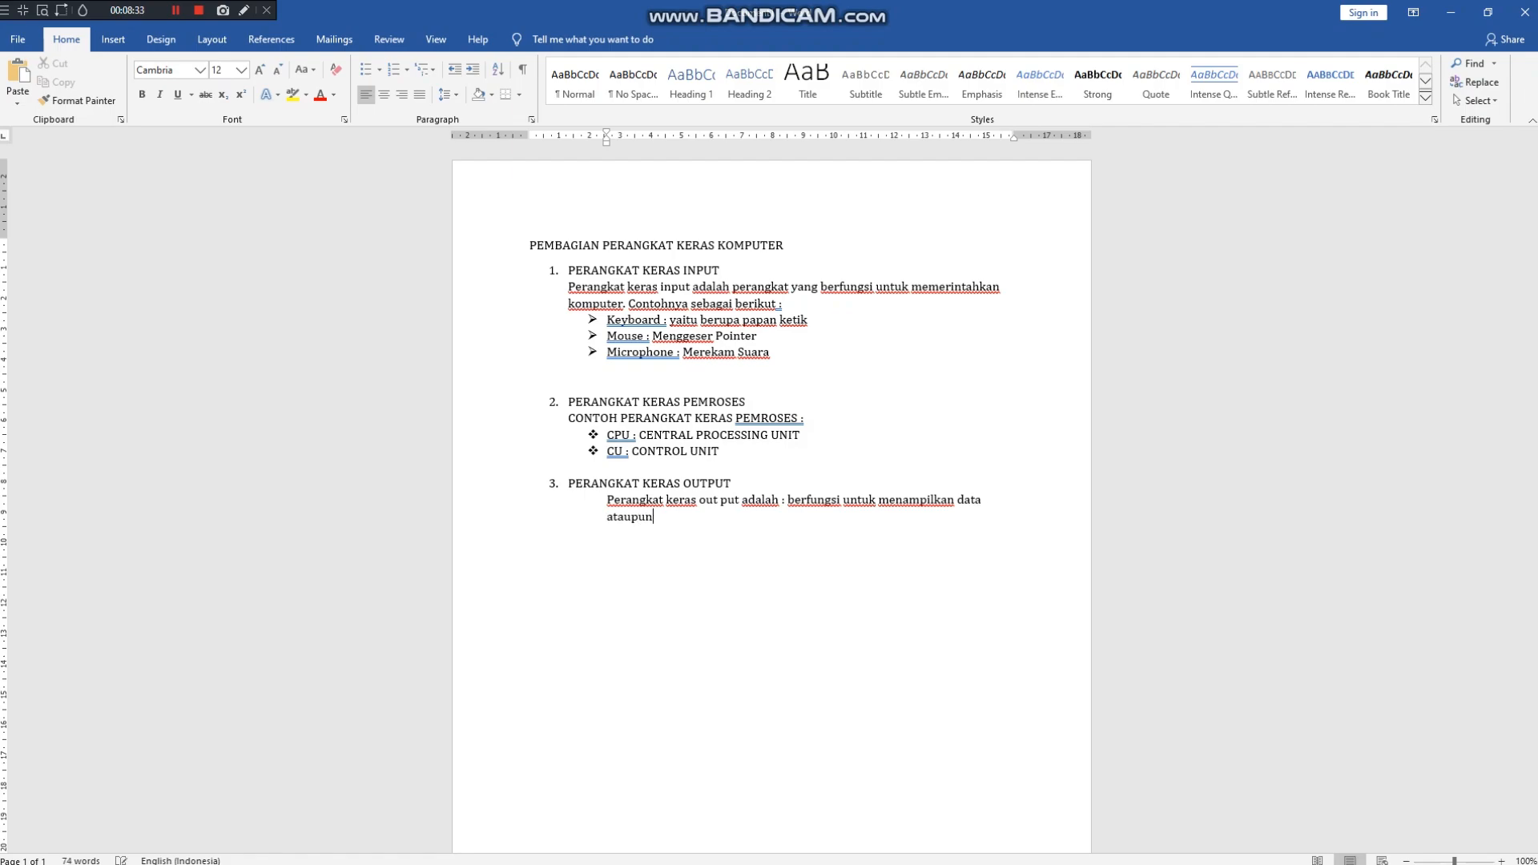
{"action": "type", "text": " hal lainnya."}
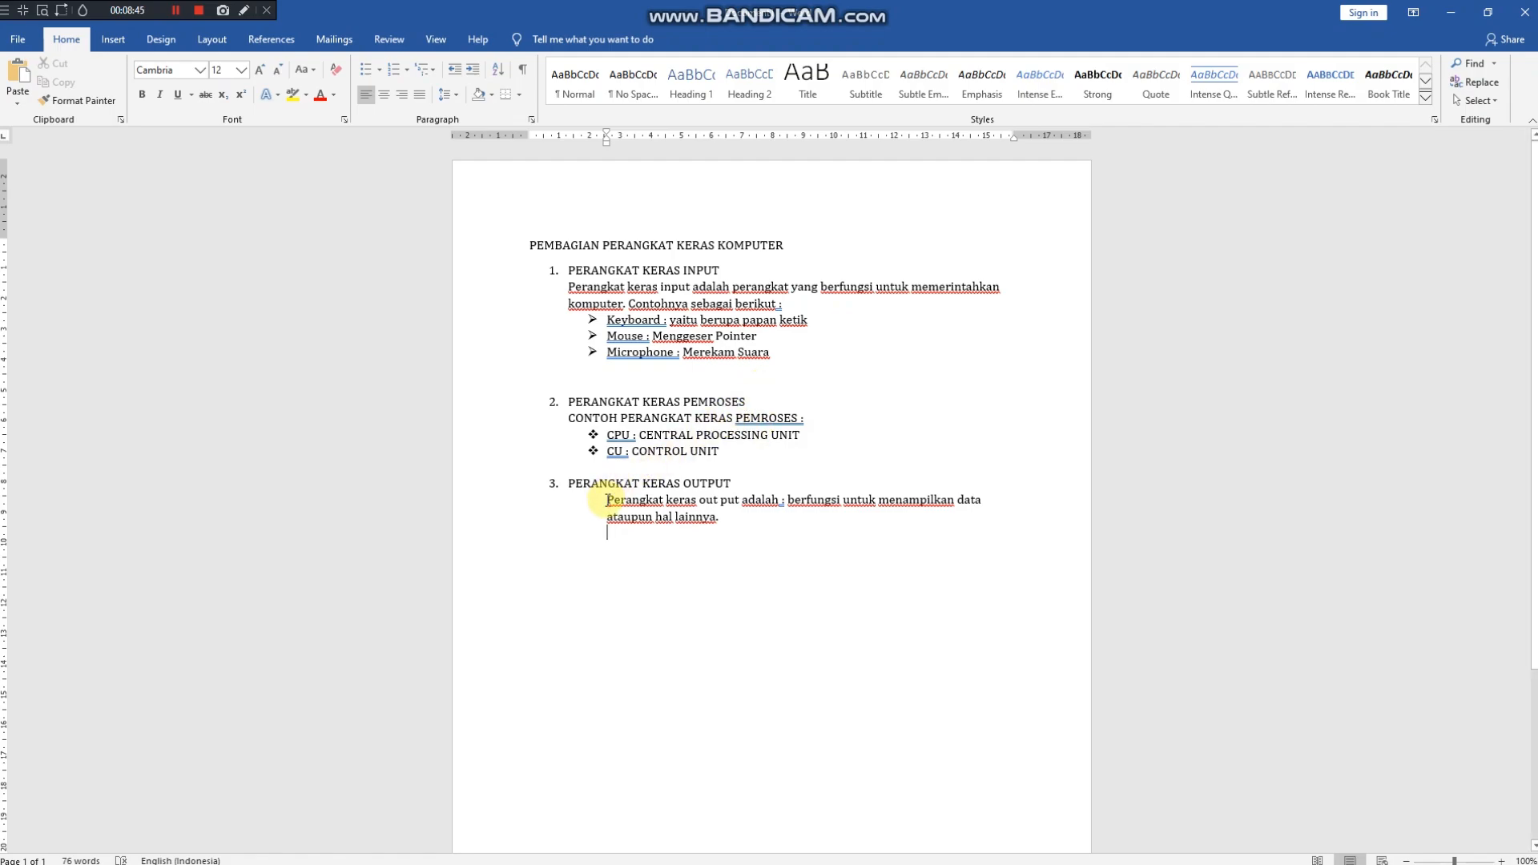
Change the indent of the paragraph under heading 3 so both its lines align with the heading's text
{"action": "left_click", "coordinate": [606, 500]}
{"action": "key", "text": "BackSpace"}
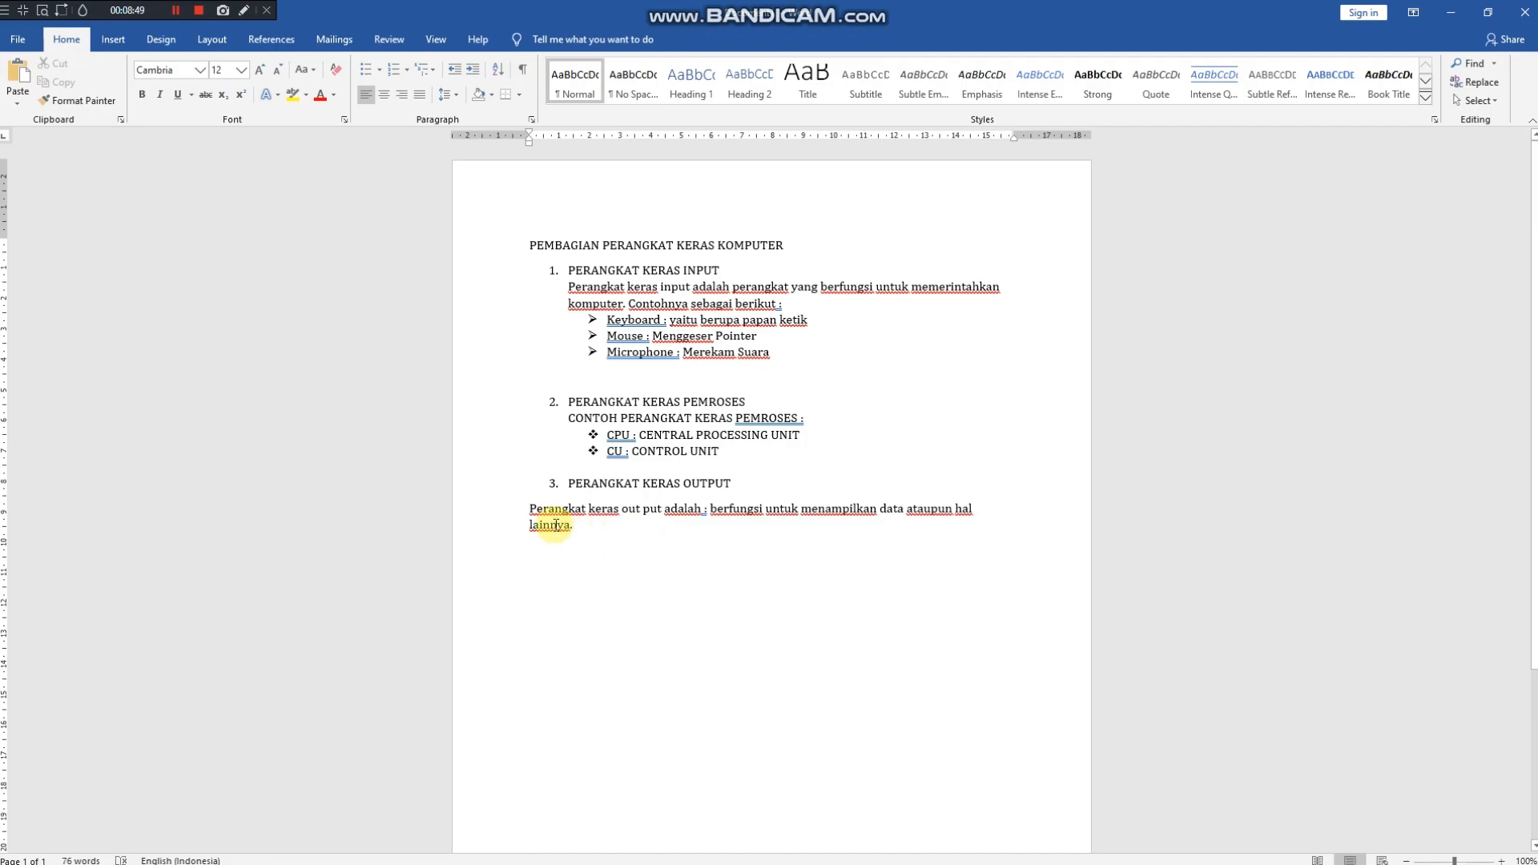
{"action": "key", "text": "Tab"}
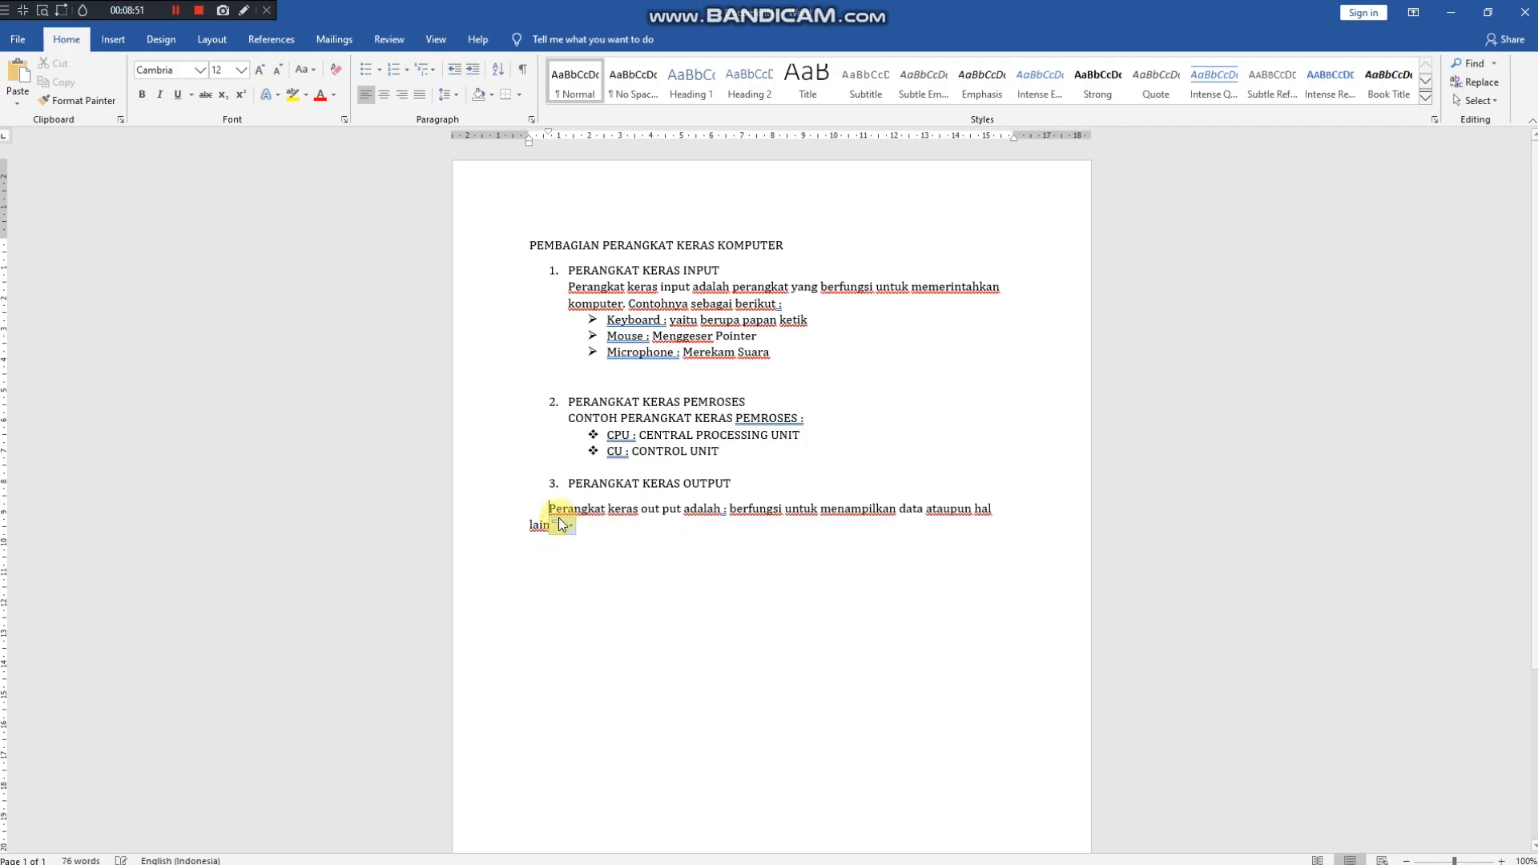
{"action": "key", "text": "Tab"}
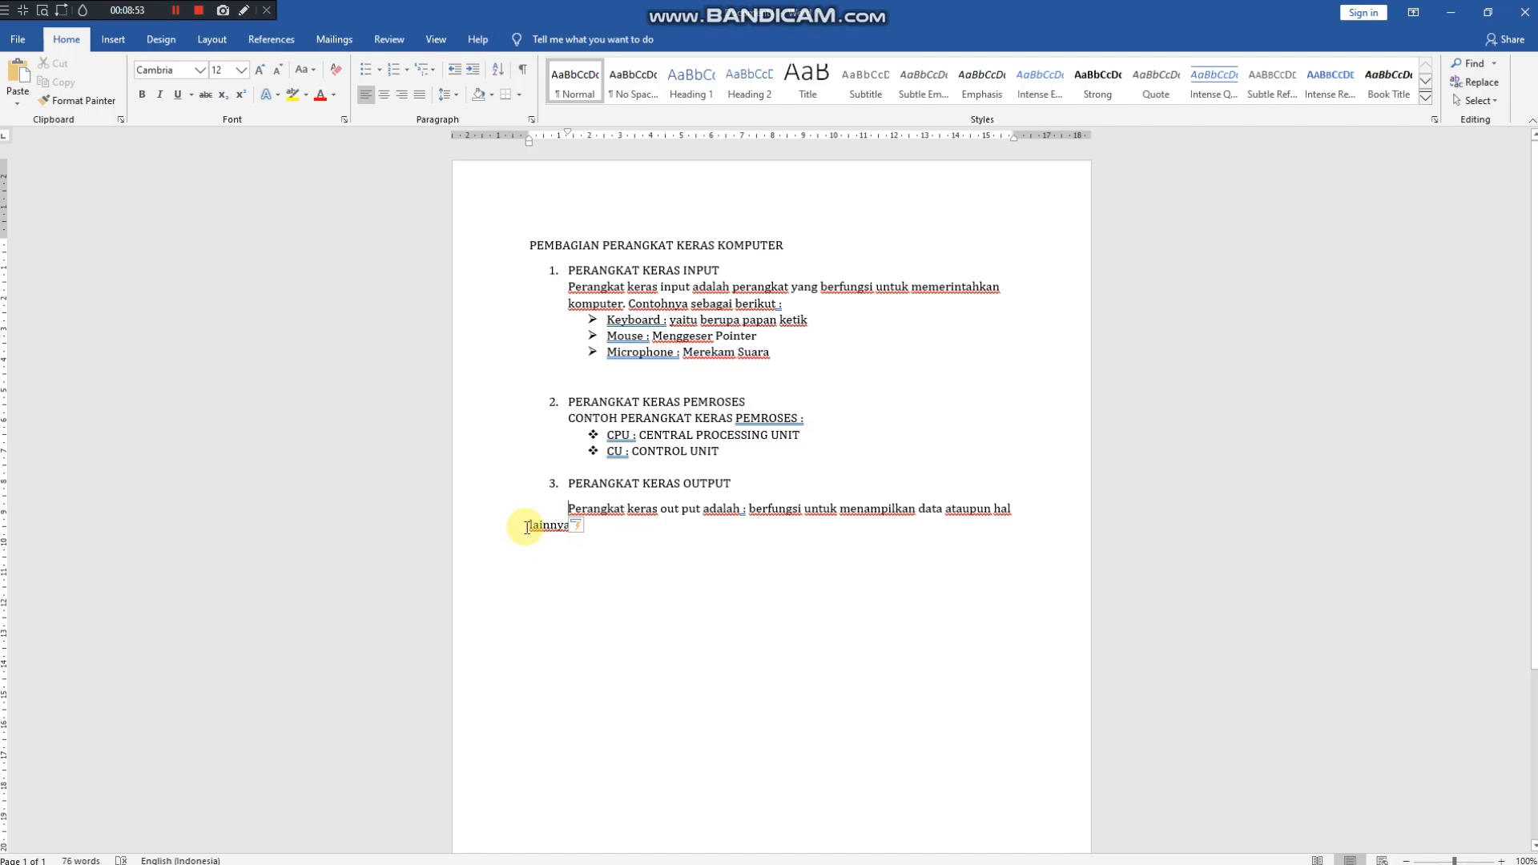
{"action": "left_click", "coordinate": [527, 527]}
{"action": "key", "text": "Tab"}
{"action": "key", "text": "Tab"}
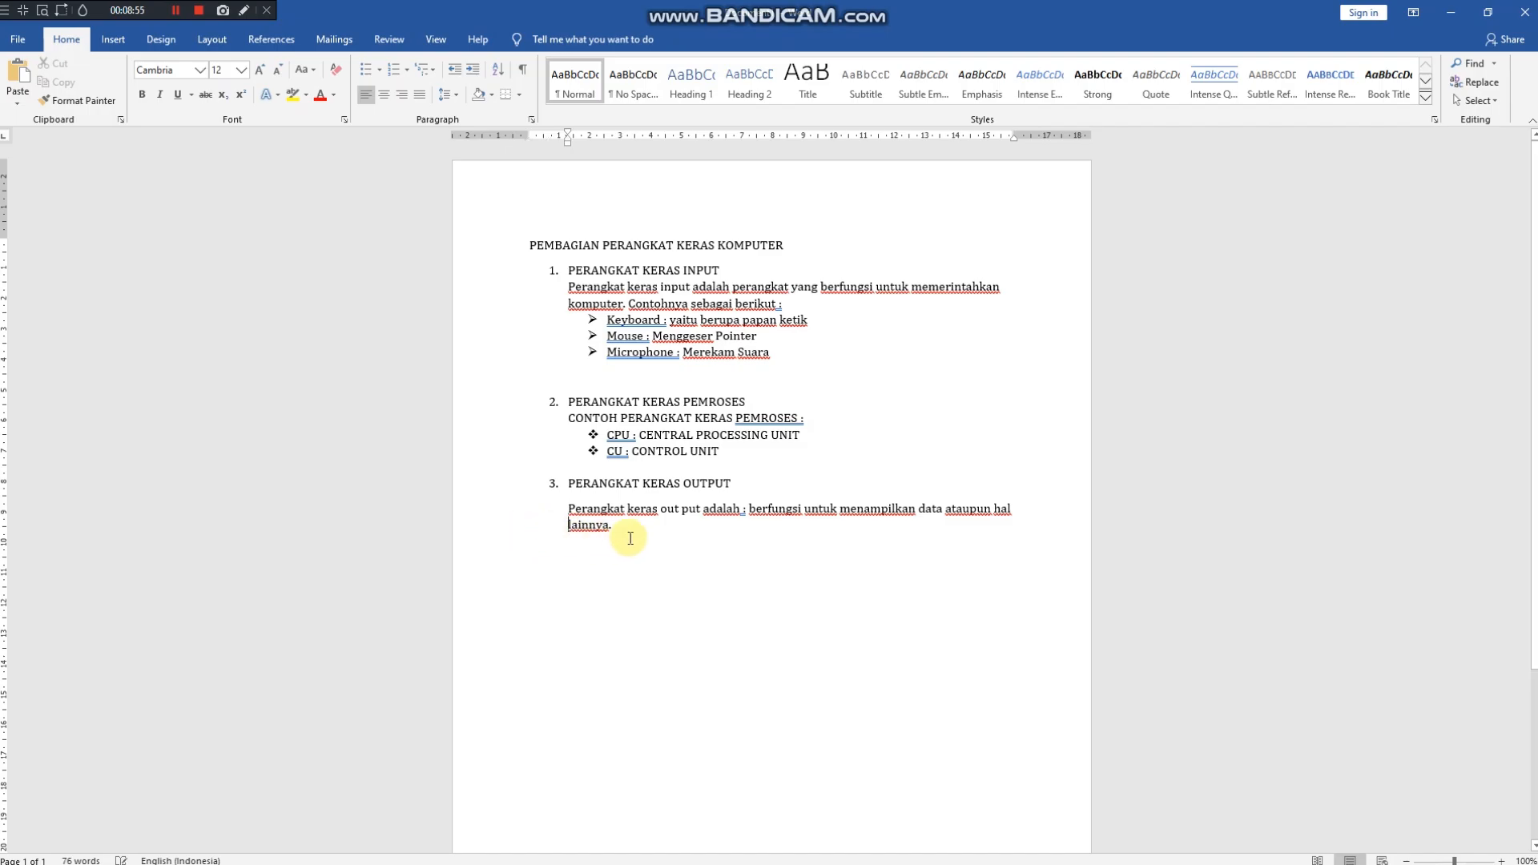
Add a new line below the output paragraph: "Contoh dari perangkat ouput ada apa saja :"
{"action": "left_click", "coordinate": [631, 532]}
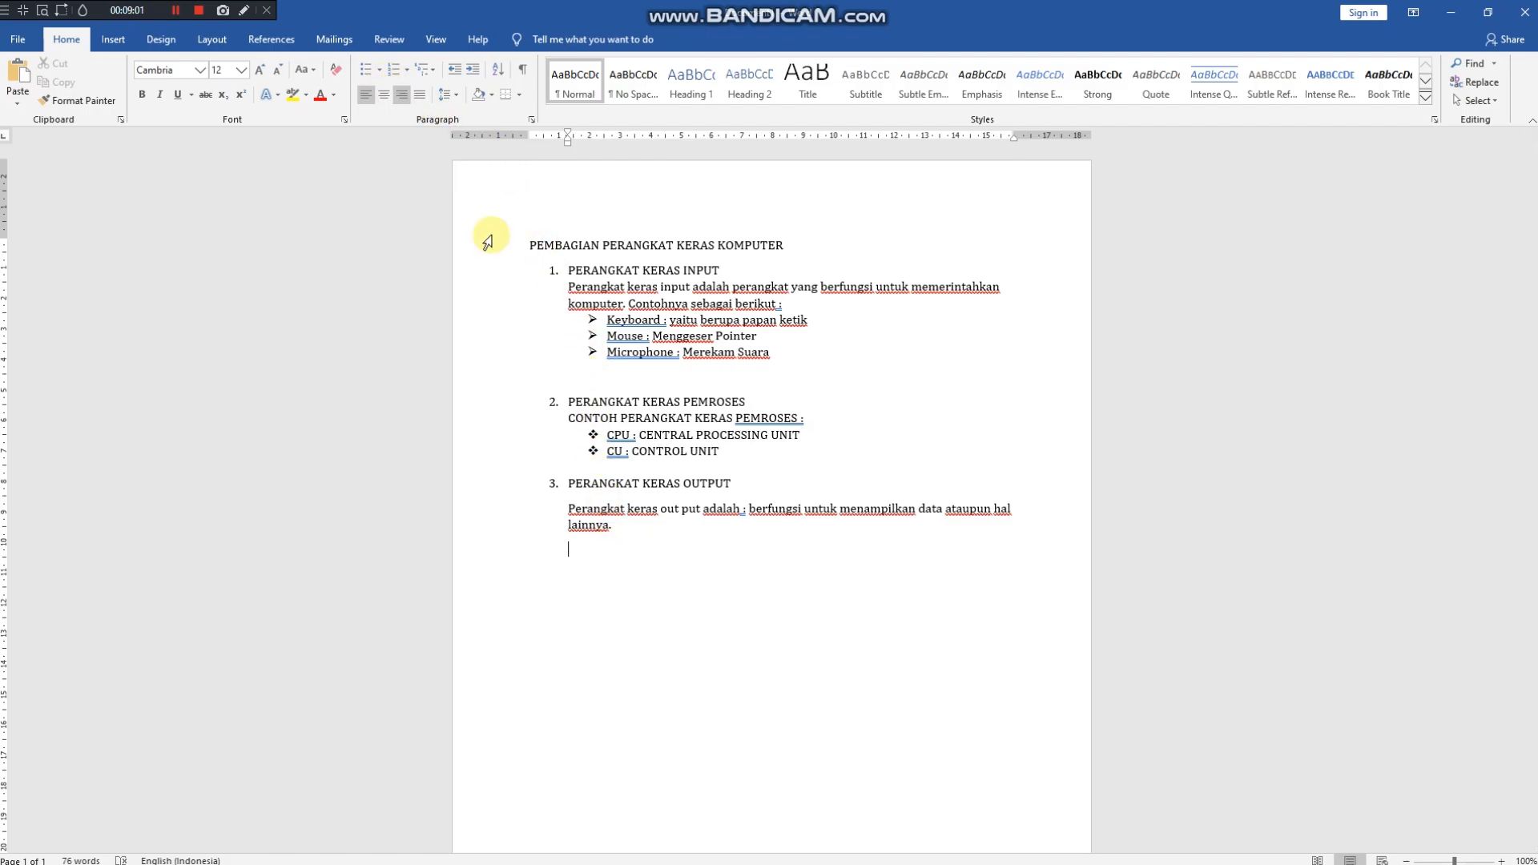
{"action": "key", "text": "Return"}
{"action": "type", "text": "CONTOH"}
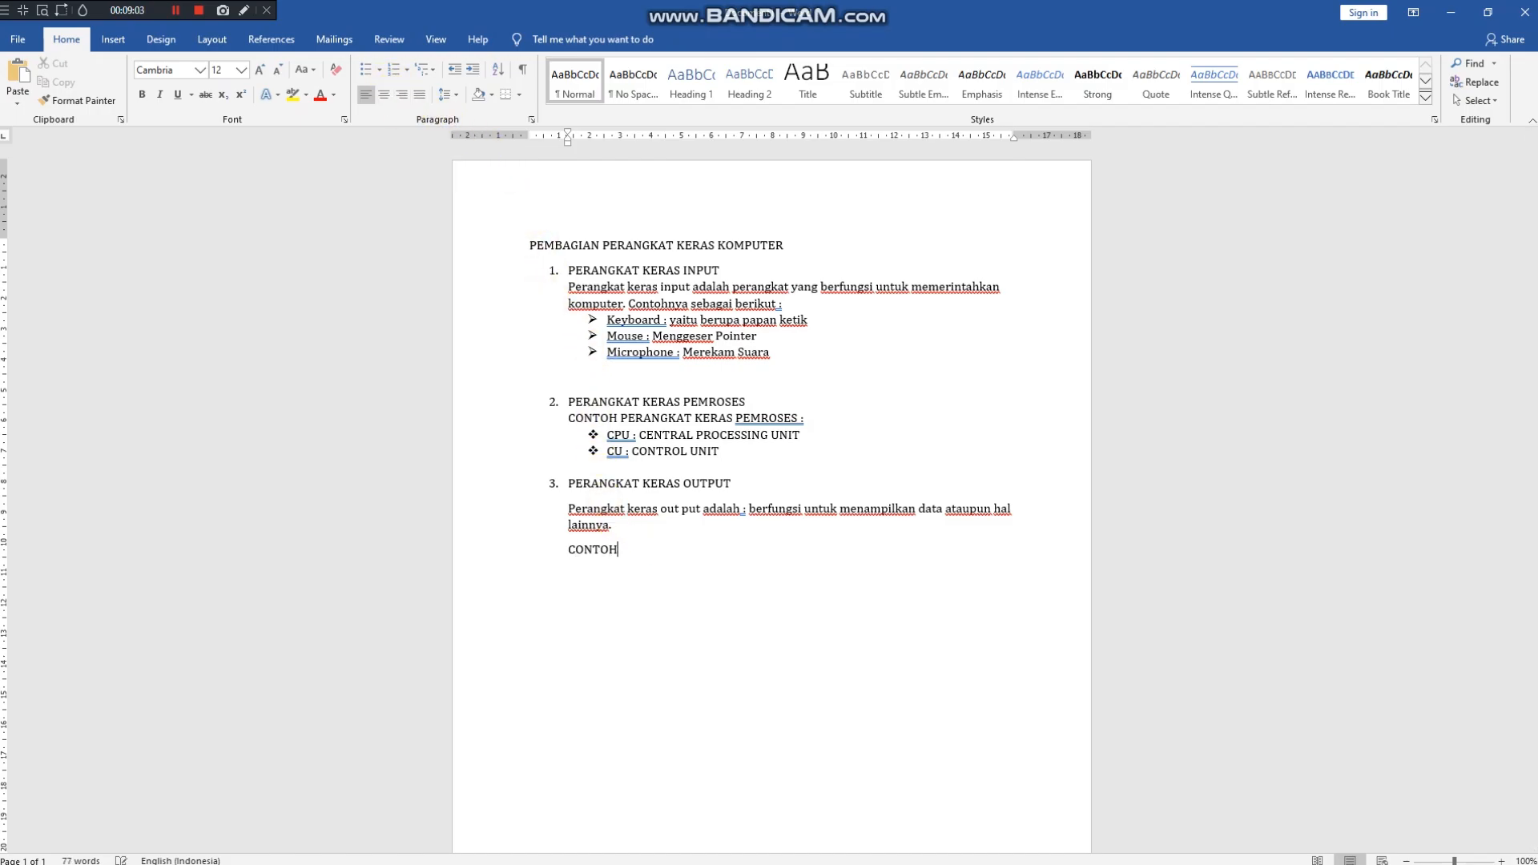
{"action": "key", "text": "BackSpace"}
{"action": "key", "text": "BackSpace"}
{"action": "key", "text": "BackSpace"}
{"action": "key", "text": "BackSpace"}
{"action": "key", "text": "BackSpace"}
{"action": "type", "text": "ontoh dari pernangk"}
{"action": "key", "text": "BackSpace"}
{"action": "key", "text": "BackSpace"}
{"action": "key", "text": "BackSpace"}
{"action": "key", "text": "BackSpace"}
{"action": "key", "text": "BackSpace"}
{"action": "type", "text": "angkat ou[p"}
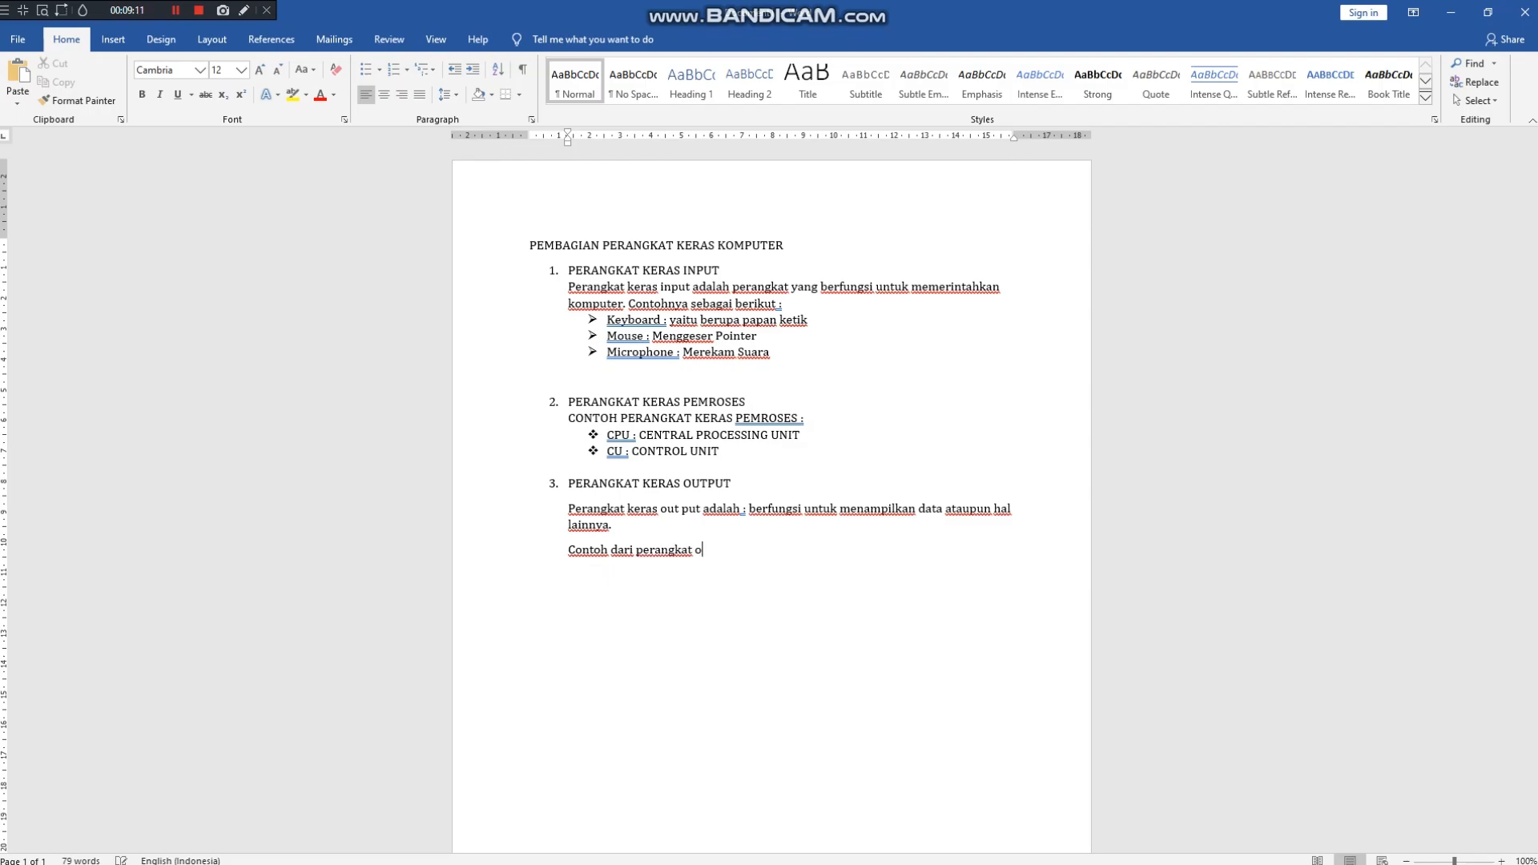
{"action": "key", "text": "BackSpace"}
{"action": "key", "text": "BackSpace"}
{"action": "type", "text": "put ada apa saja '"}
{"action": "key", "text": "BackSpace"}
{"action": "type", "text": ":"}
Start a check-mark bulleted list under that line with the item "Speaker : menghasilkan sebuah suara/audio"
{"action": "left_click", "coordinate": [379, 70]}
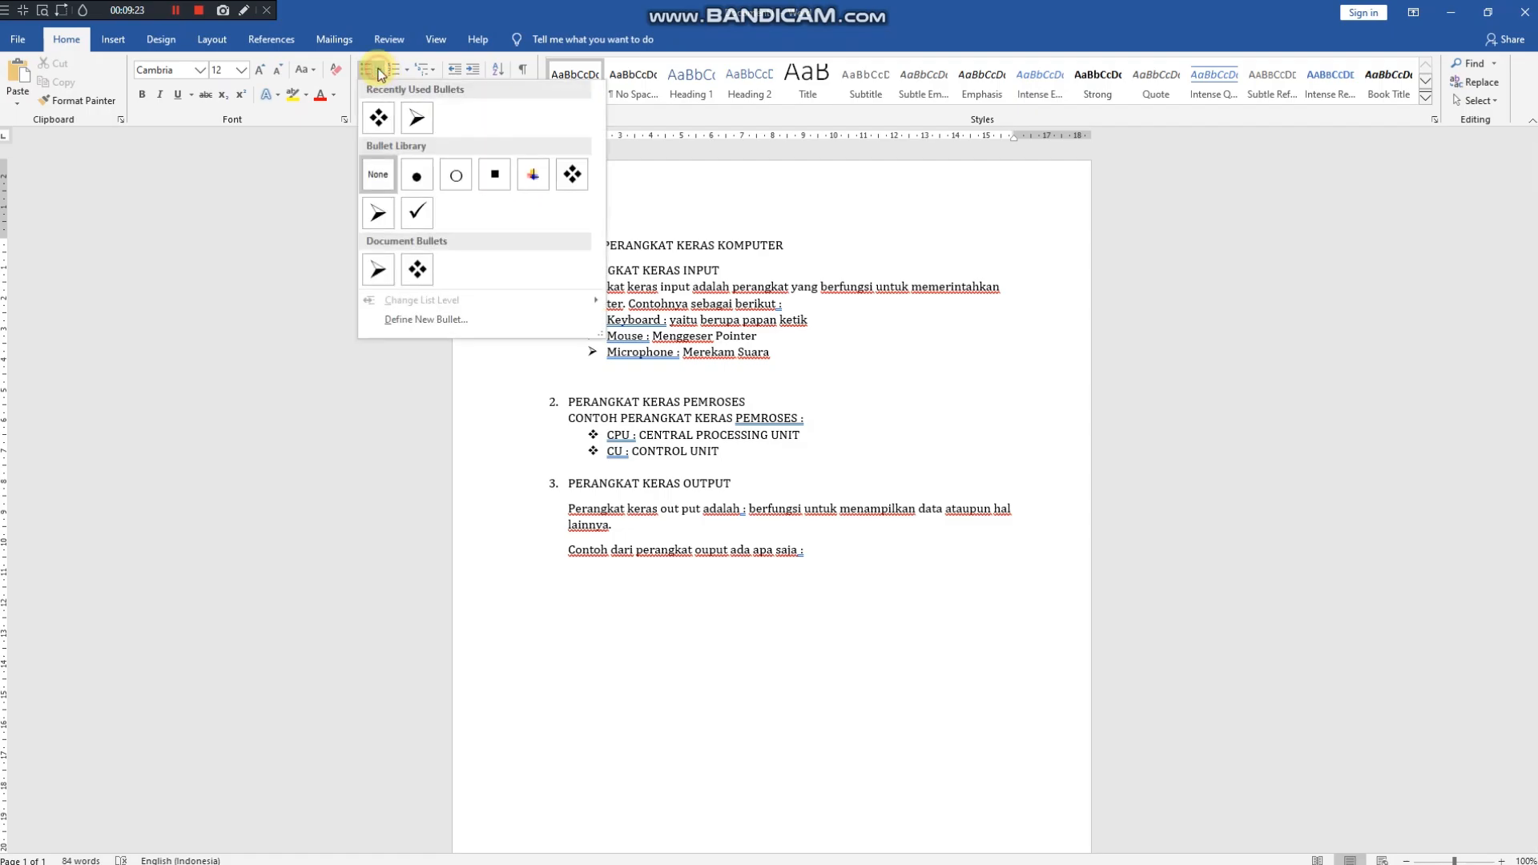
{"action": "left_click", "coordinate": [415, 219]}
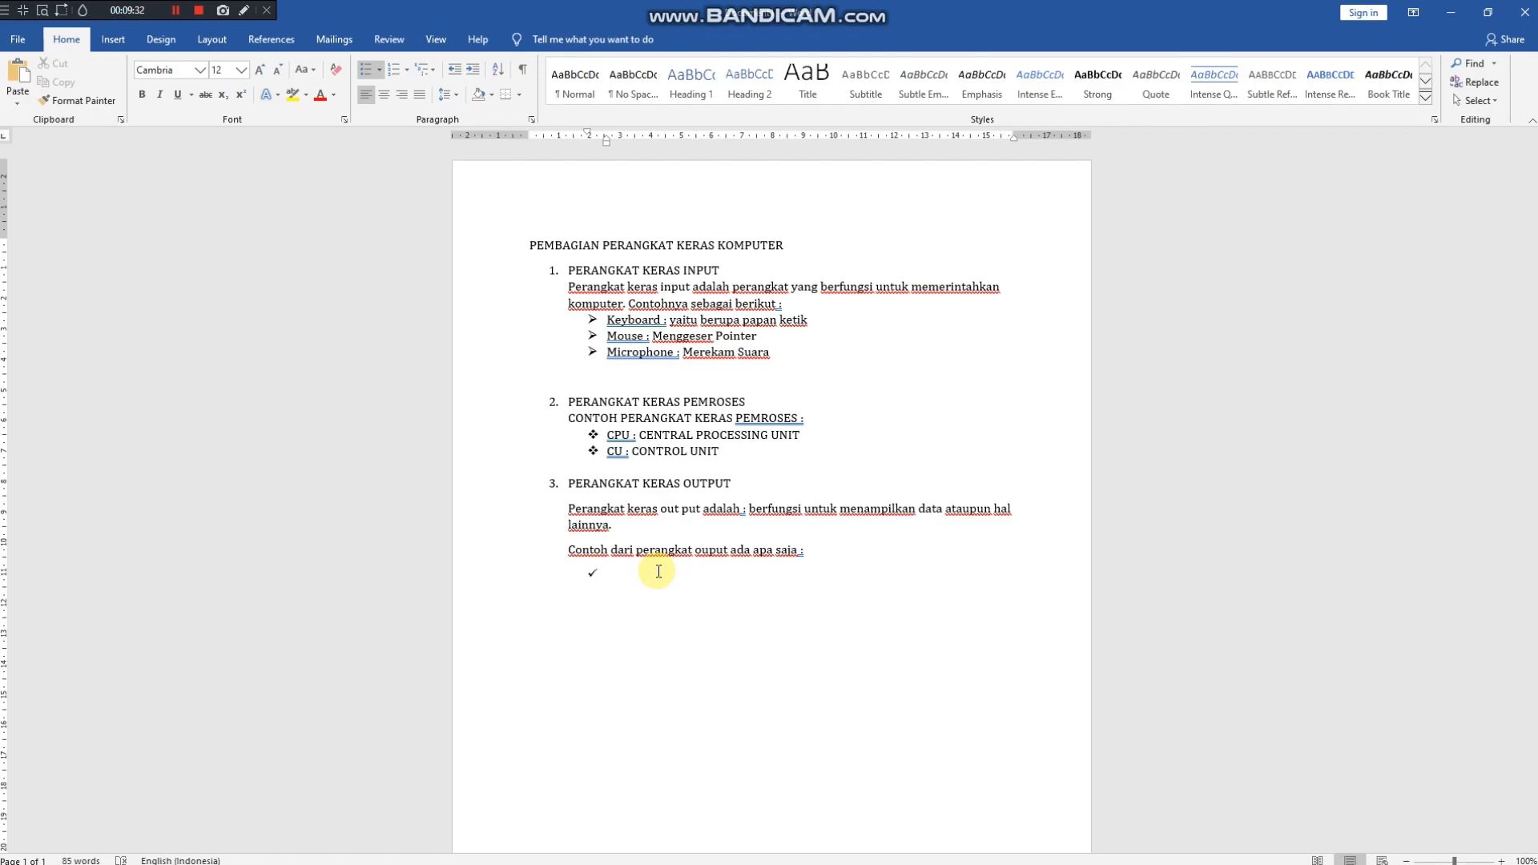
{"action": "type", "text": "Speaker : menghas"}
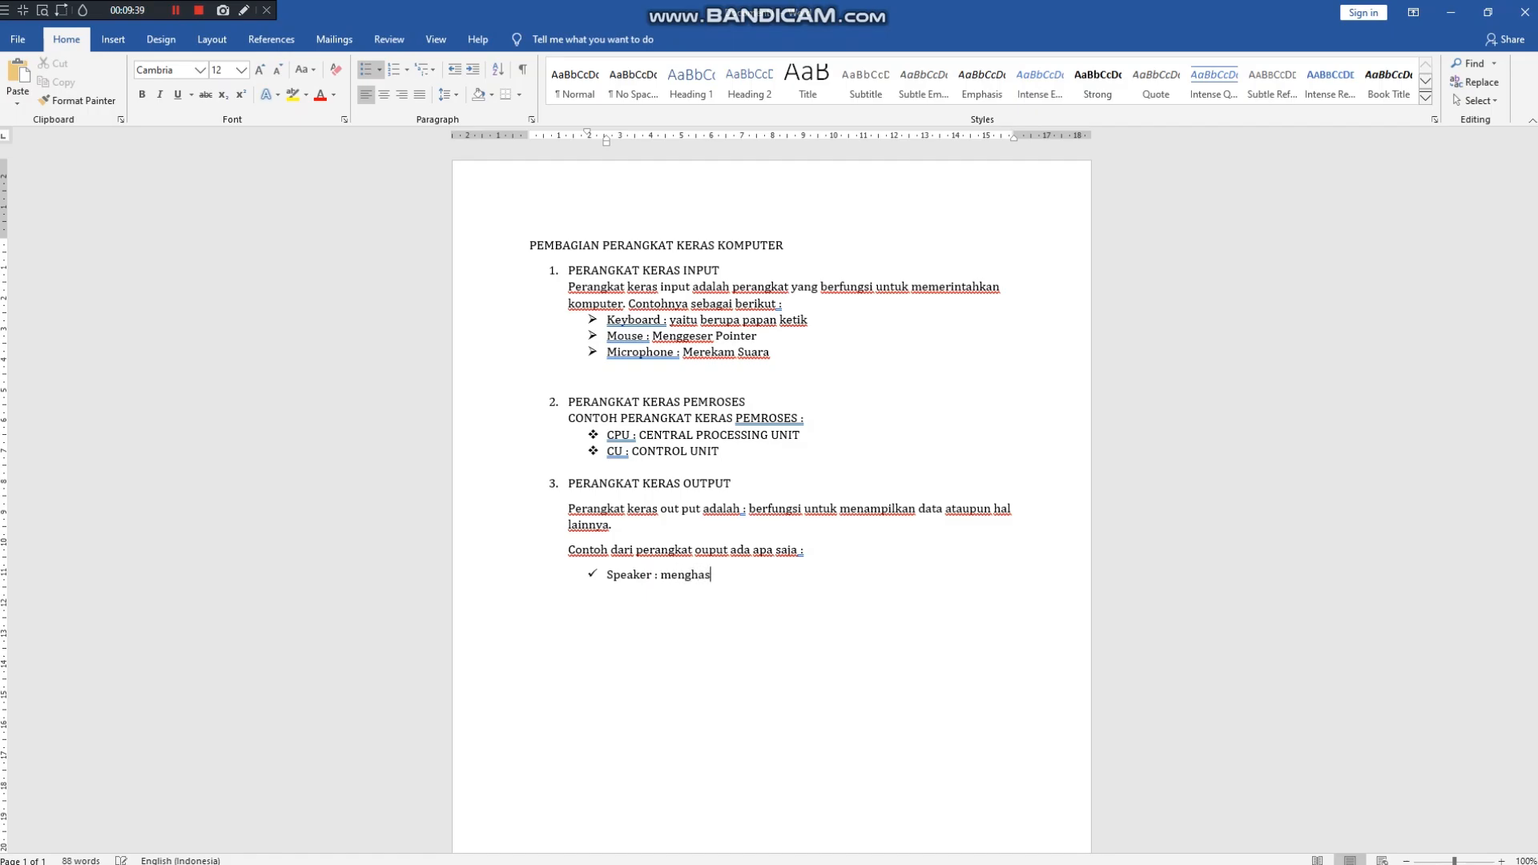
{"action": "type", "text": "ilkan sebuah suara/audio"}
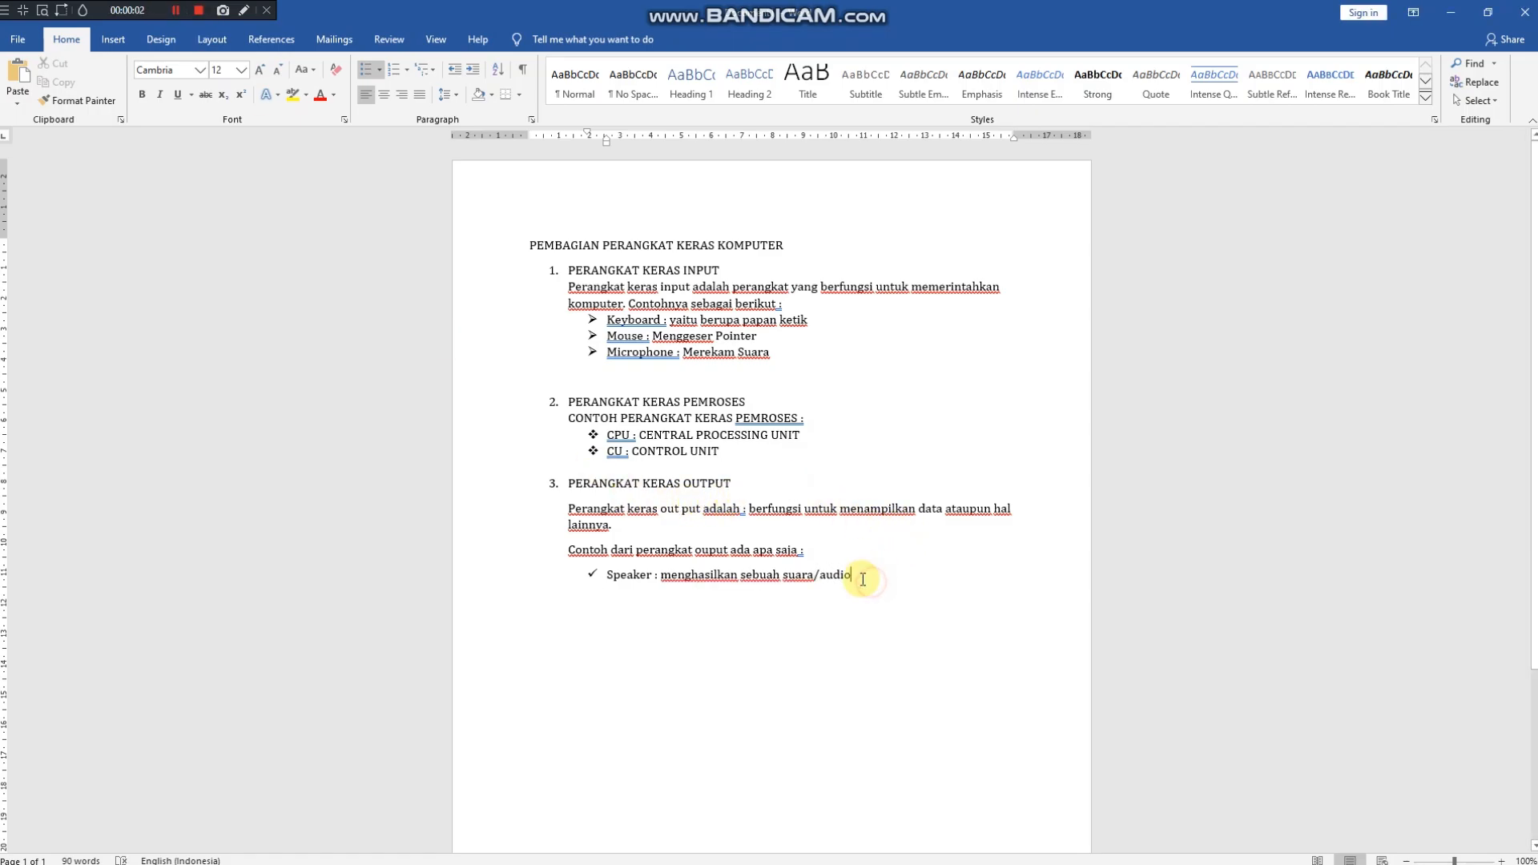
Add the bullet item "Monitor : menghasilkan sebuah gambar, teks, video dsb." below the Speaker item
{"action": "key", "text": "Return"}
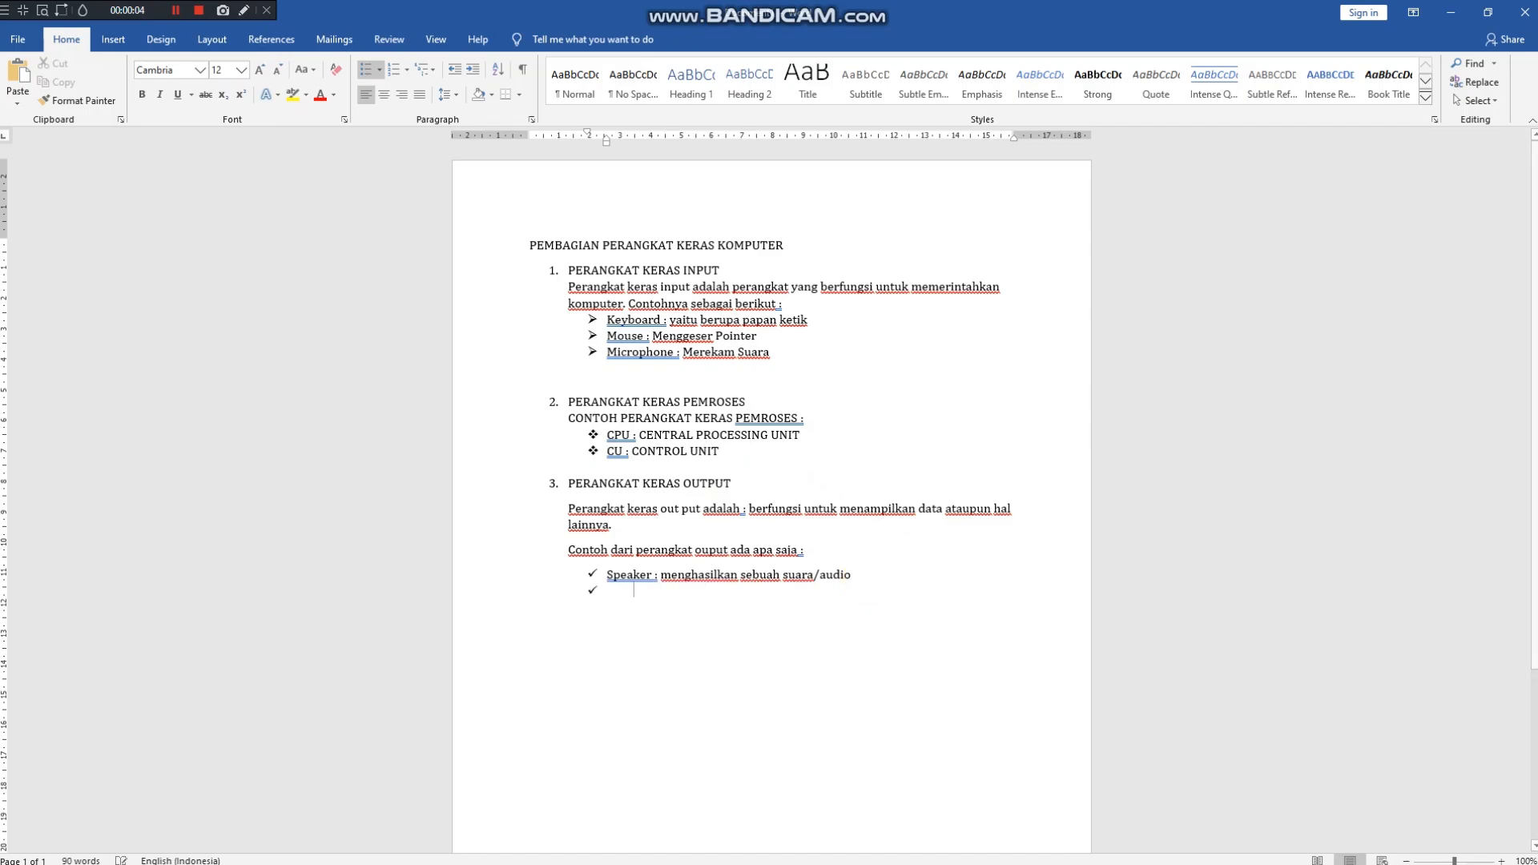
{"action": "type", "text": "Monitor"}
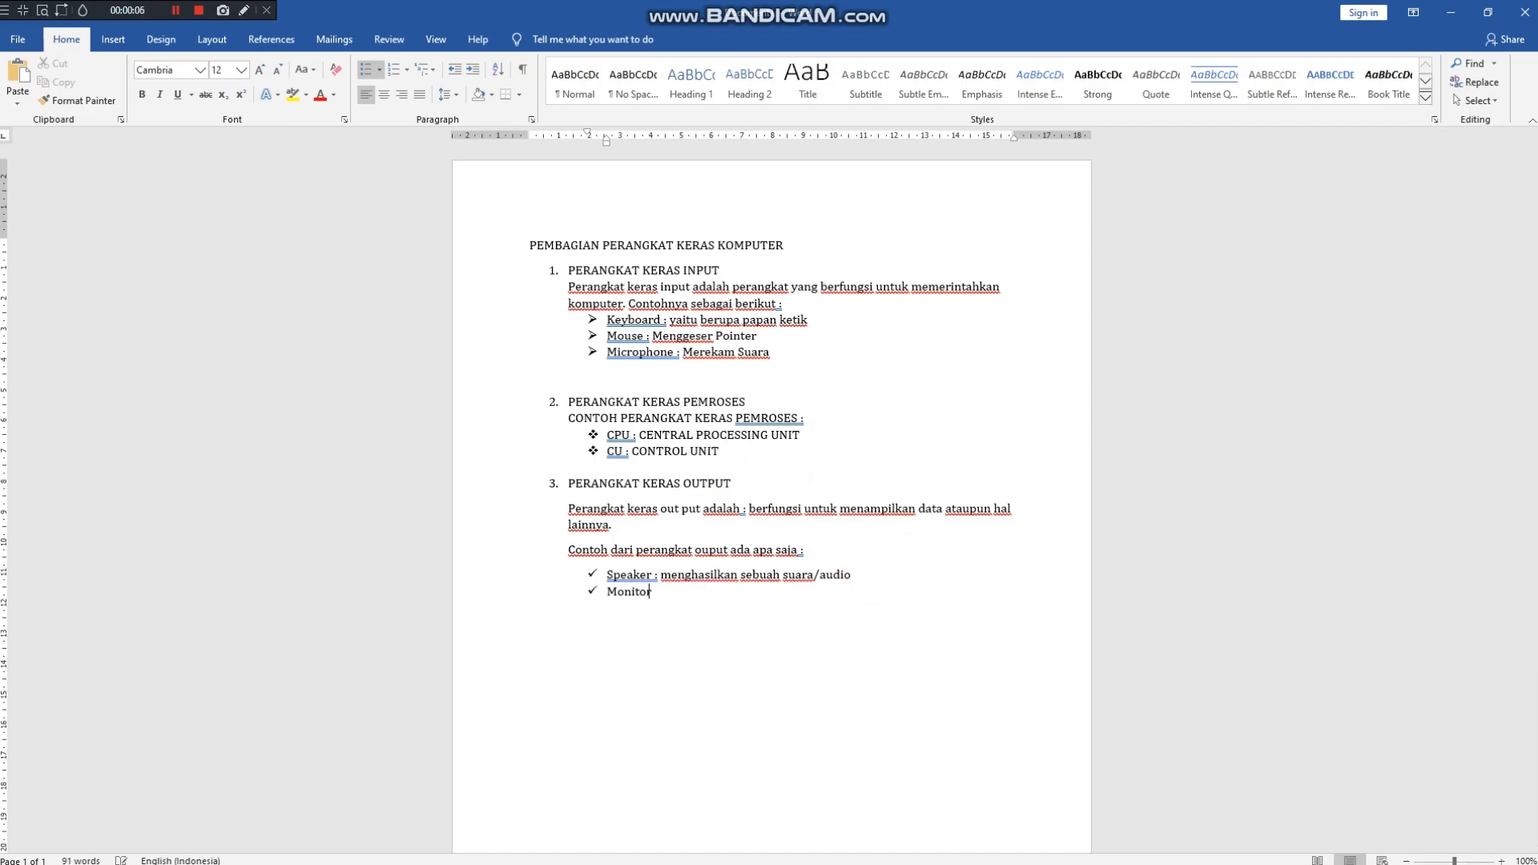
{"action": "type", "text": " : menghasilkan sebuah "}
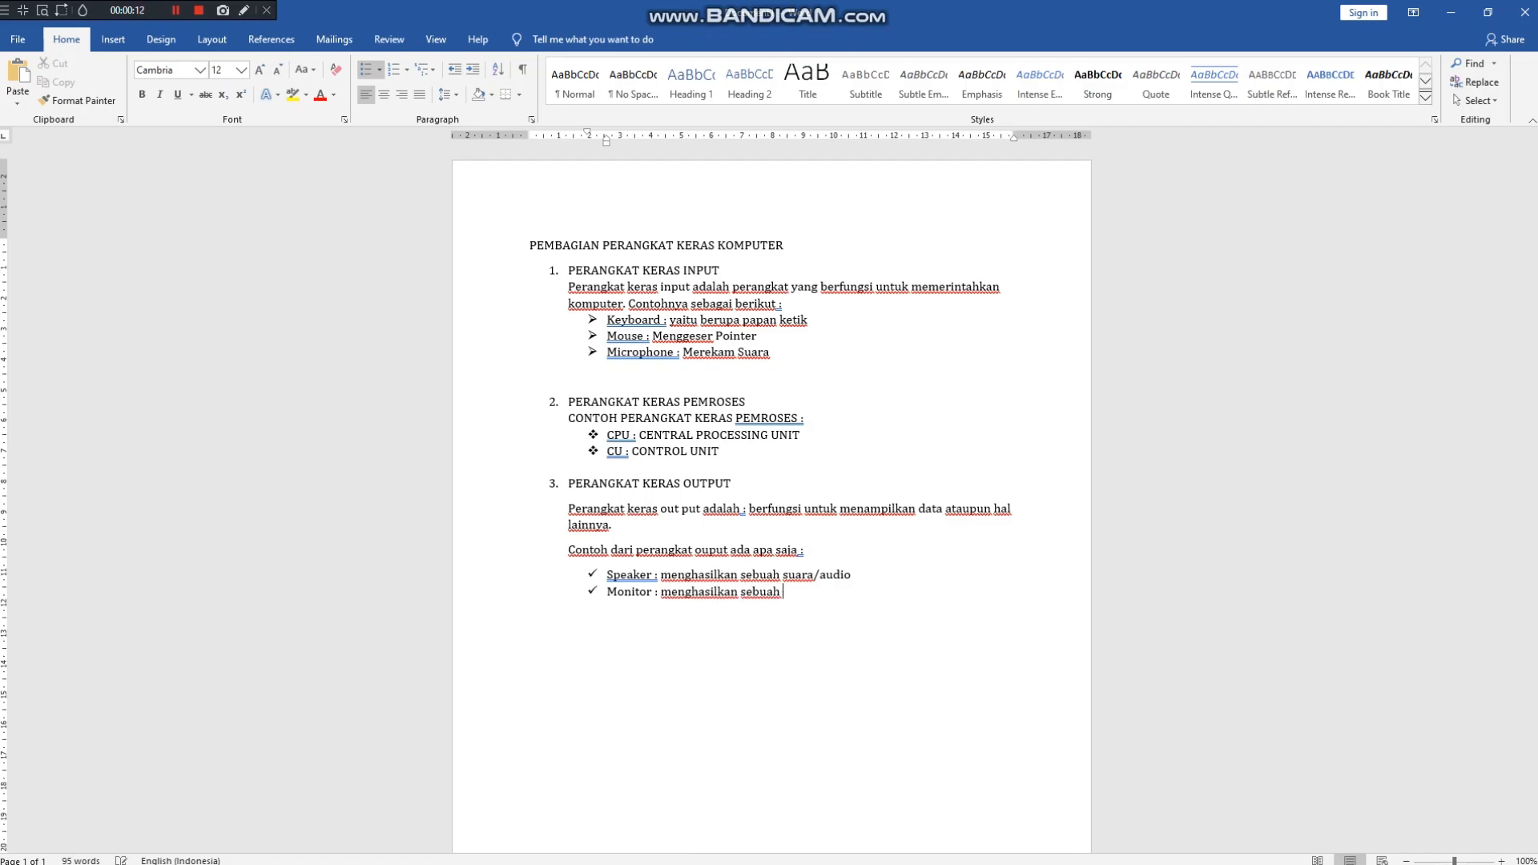
{"action": "type", "text": "gambar, teks, video dsb."}
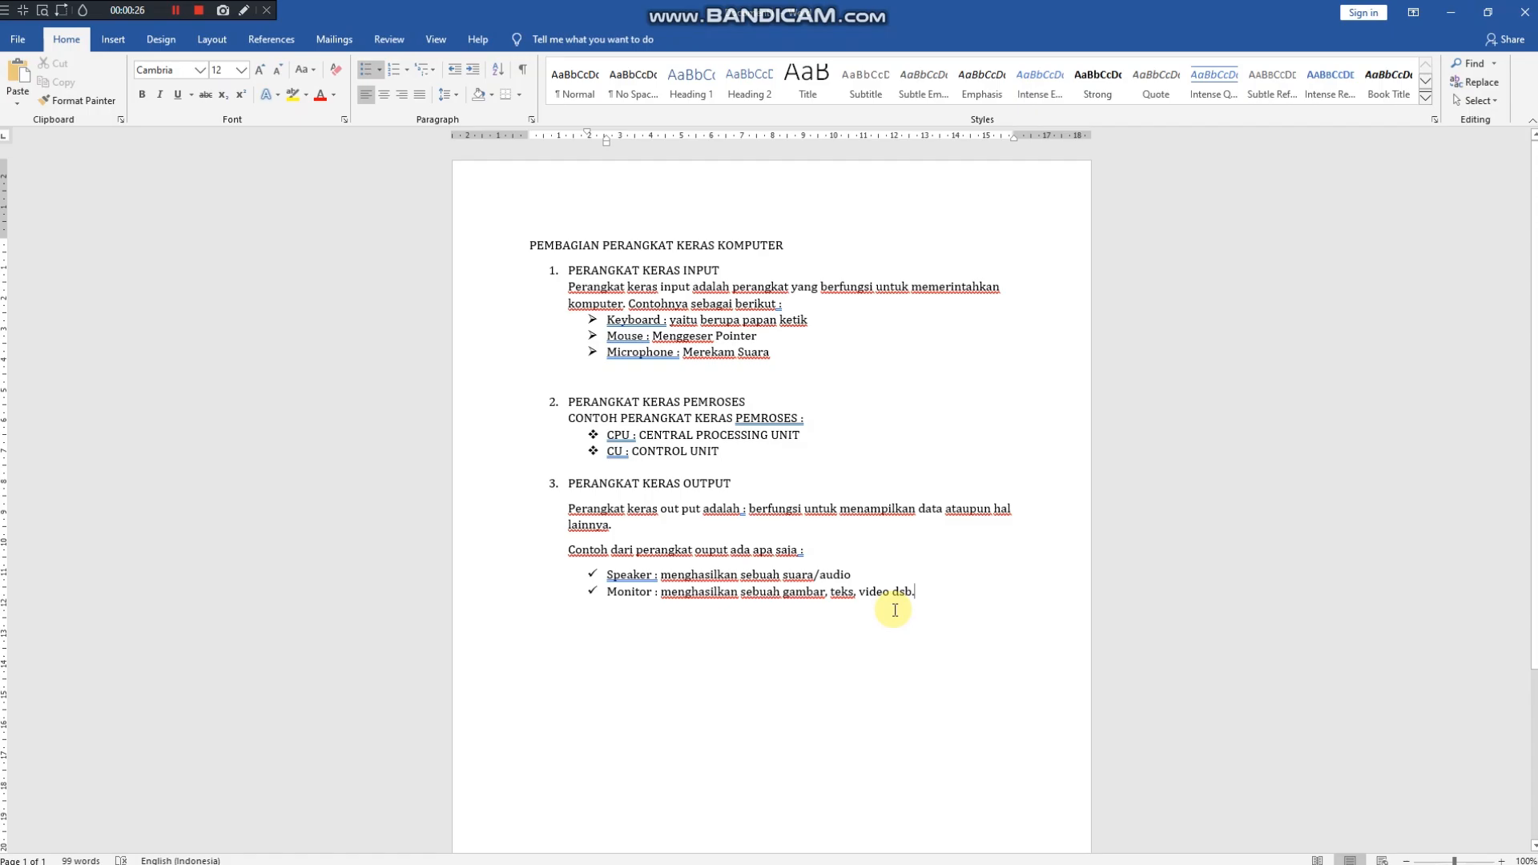
Add the bullet item "Printer : menghasilkan sebuah media cetak" below the Monitor item
{"action": "key", "text": "Return"}
{"action": "type", "text": "Pr"}
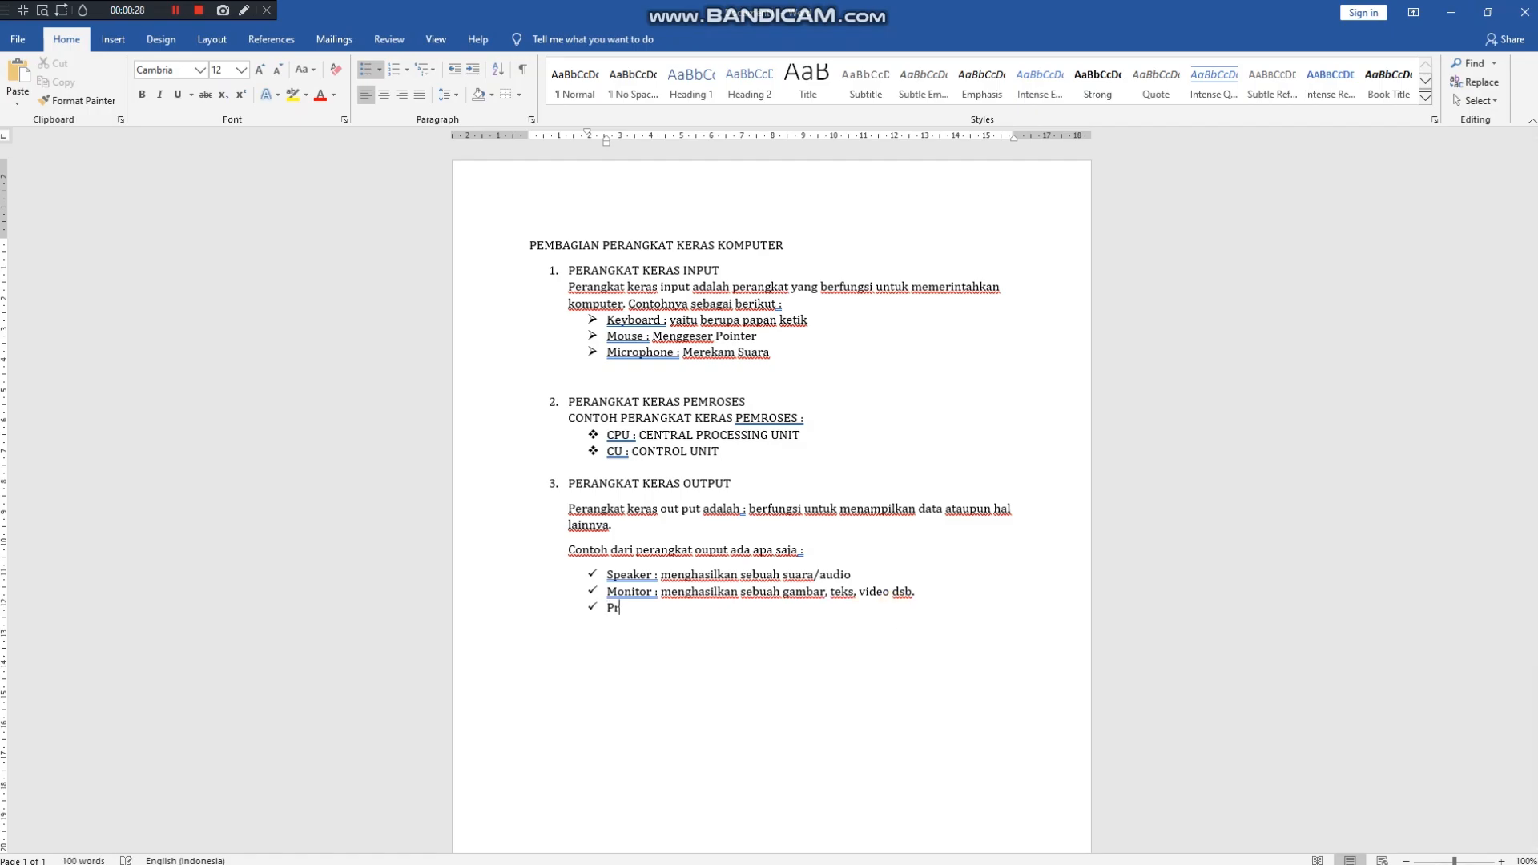
{"action": "type", "text": "inter : menghasilkan sebuah media cetak"}
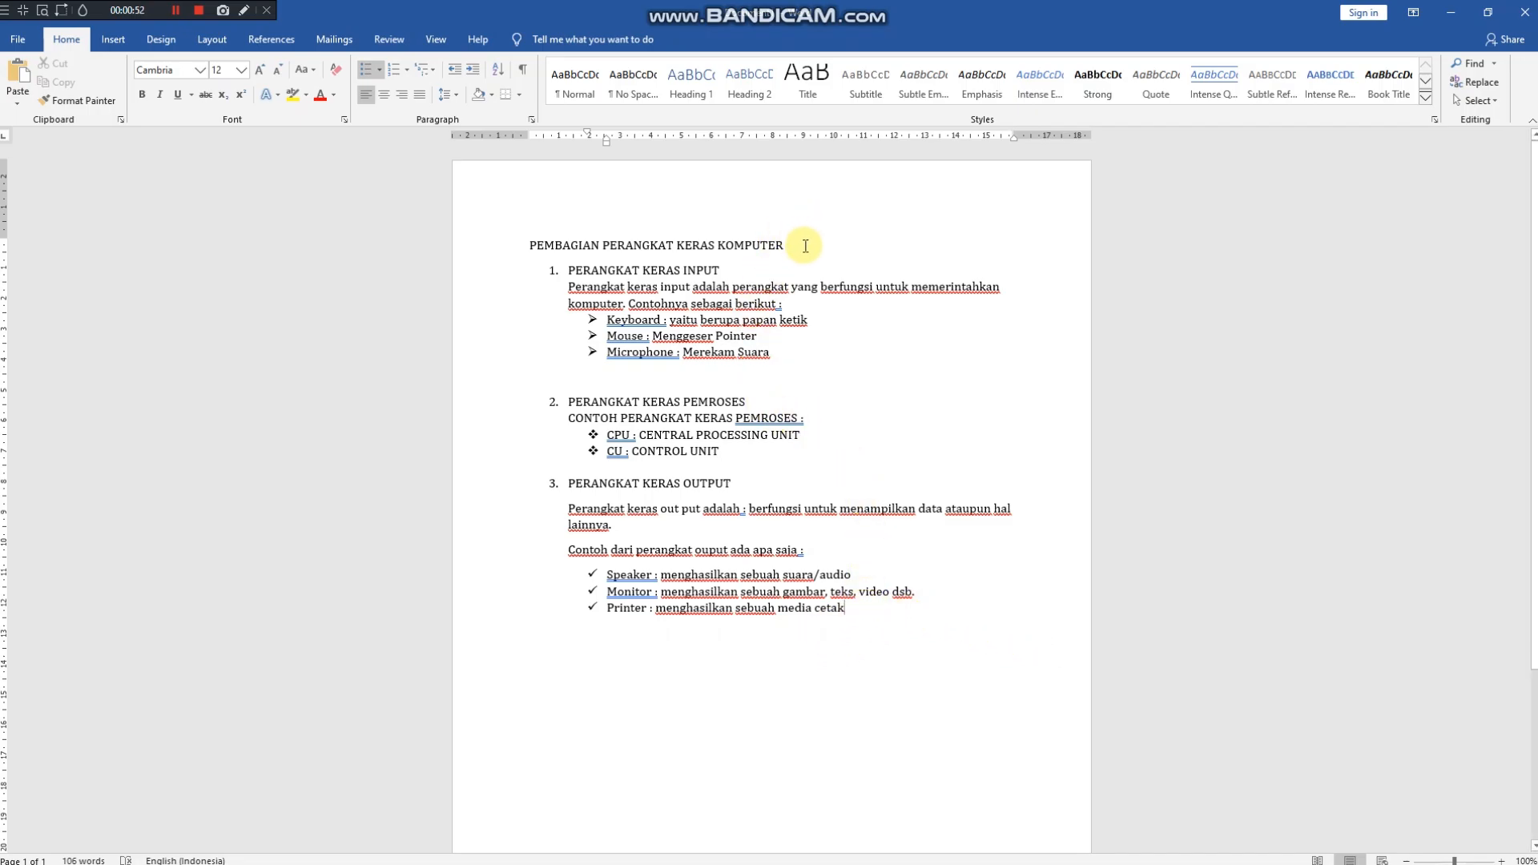
Make the title "PEMBAGIAN PERANGKAT KERAS KOMPUTER" bold and center it on the page
{"action": "left_click_drag", "start_coordinate": [805, 245], "coordinate": [530, 243]}
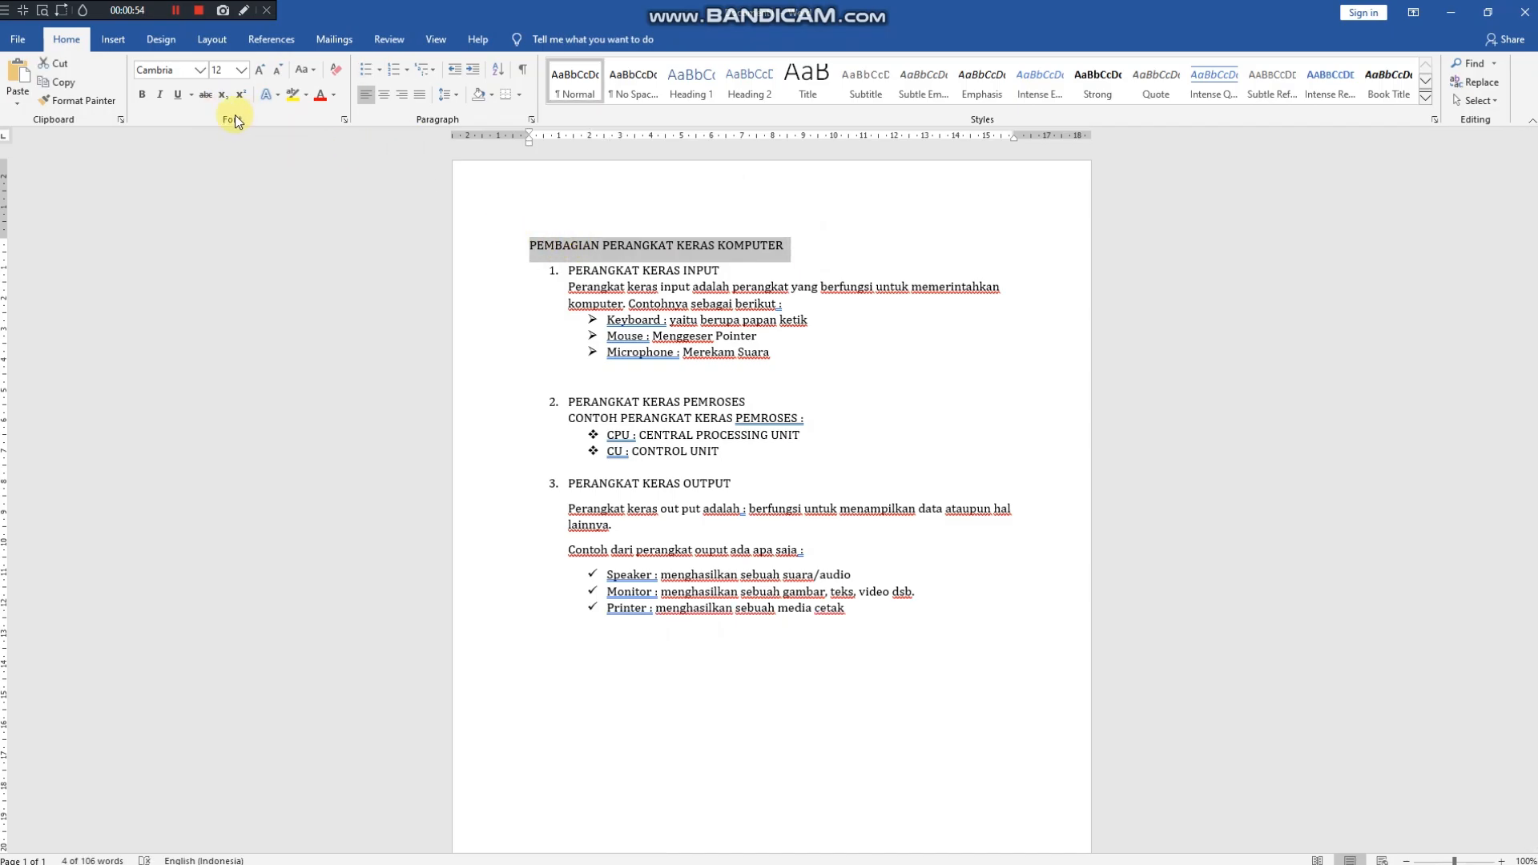
{"action": "left_click", "coordinate": [141, 94]}
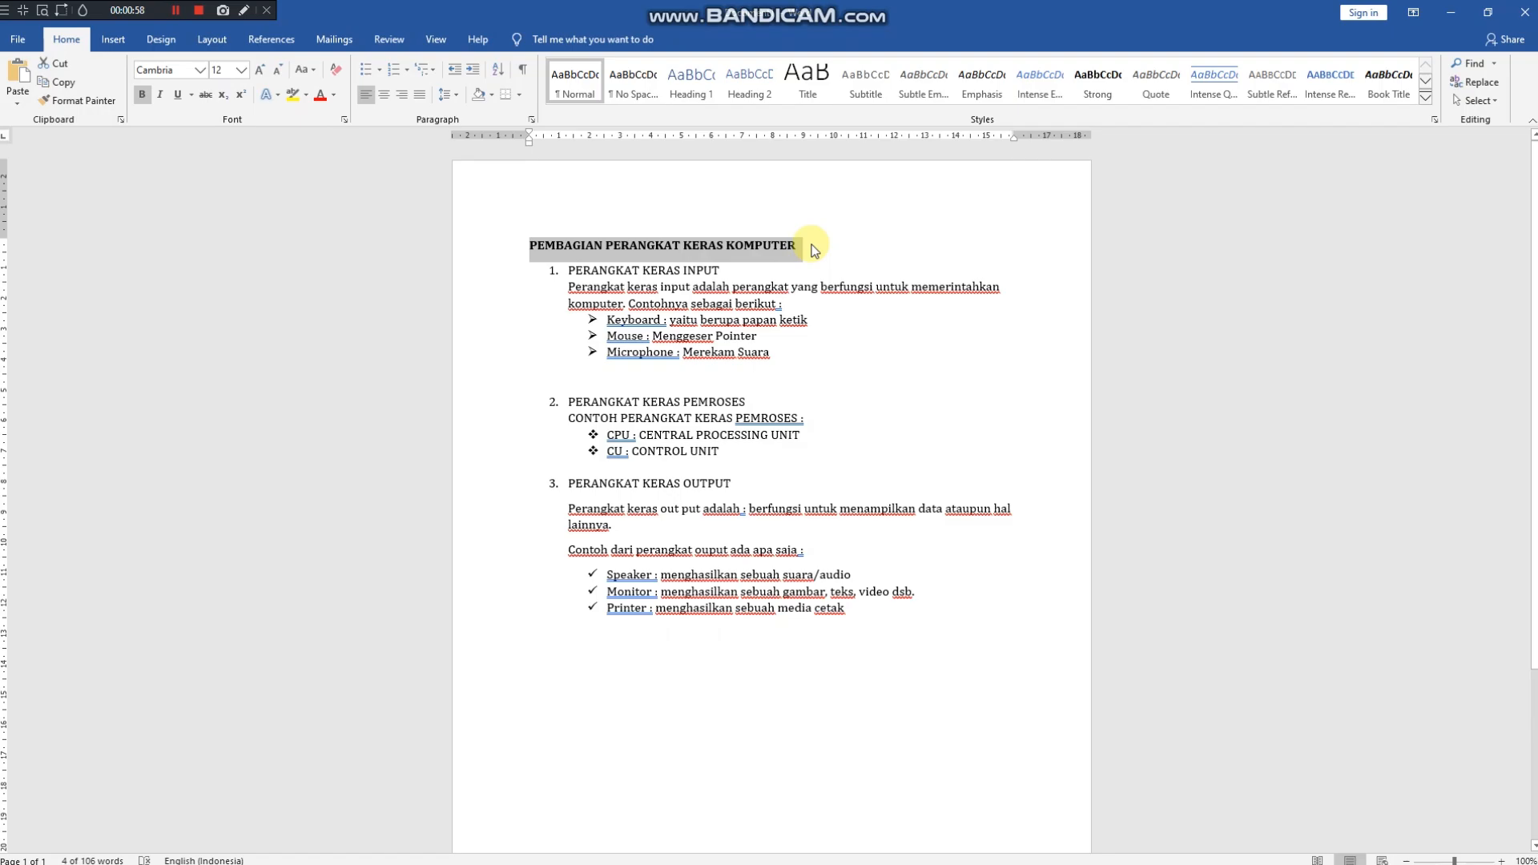
{"action": "left_click", "coordinate": [385, 96]}
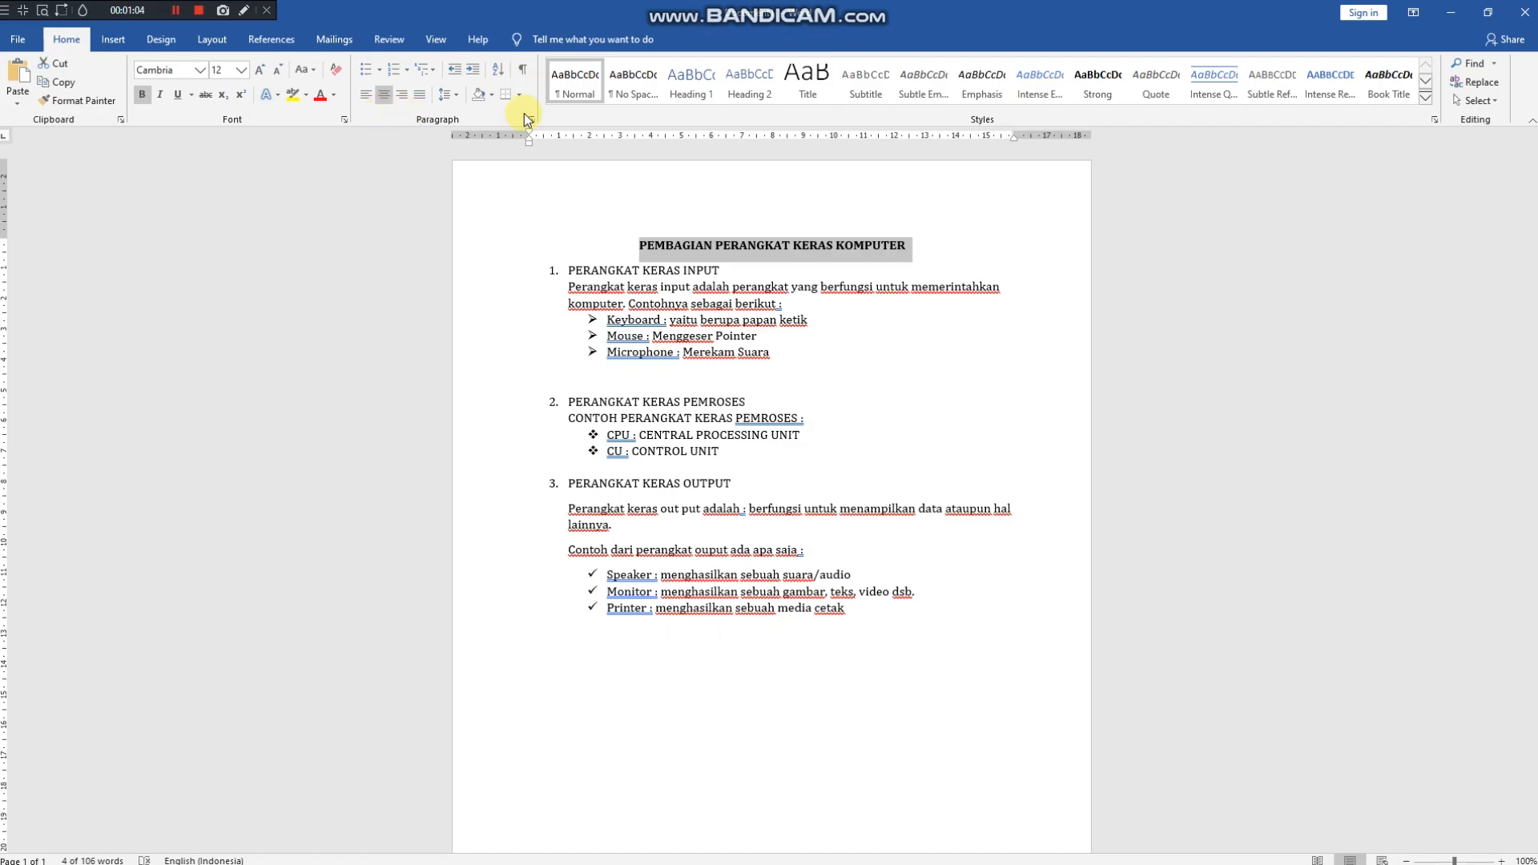
{"action": "left_click", "coordinate": [926, 257]}
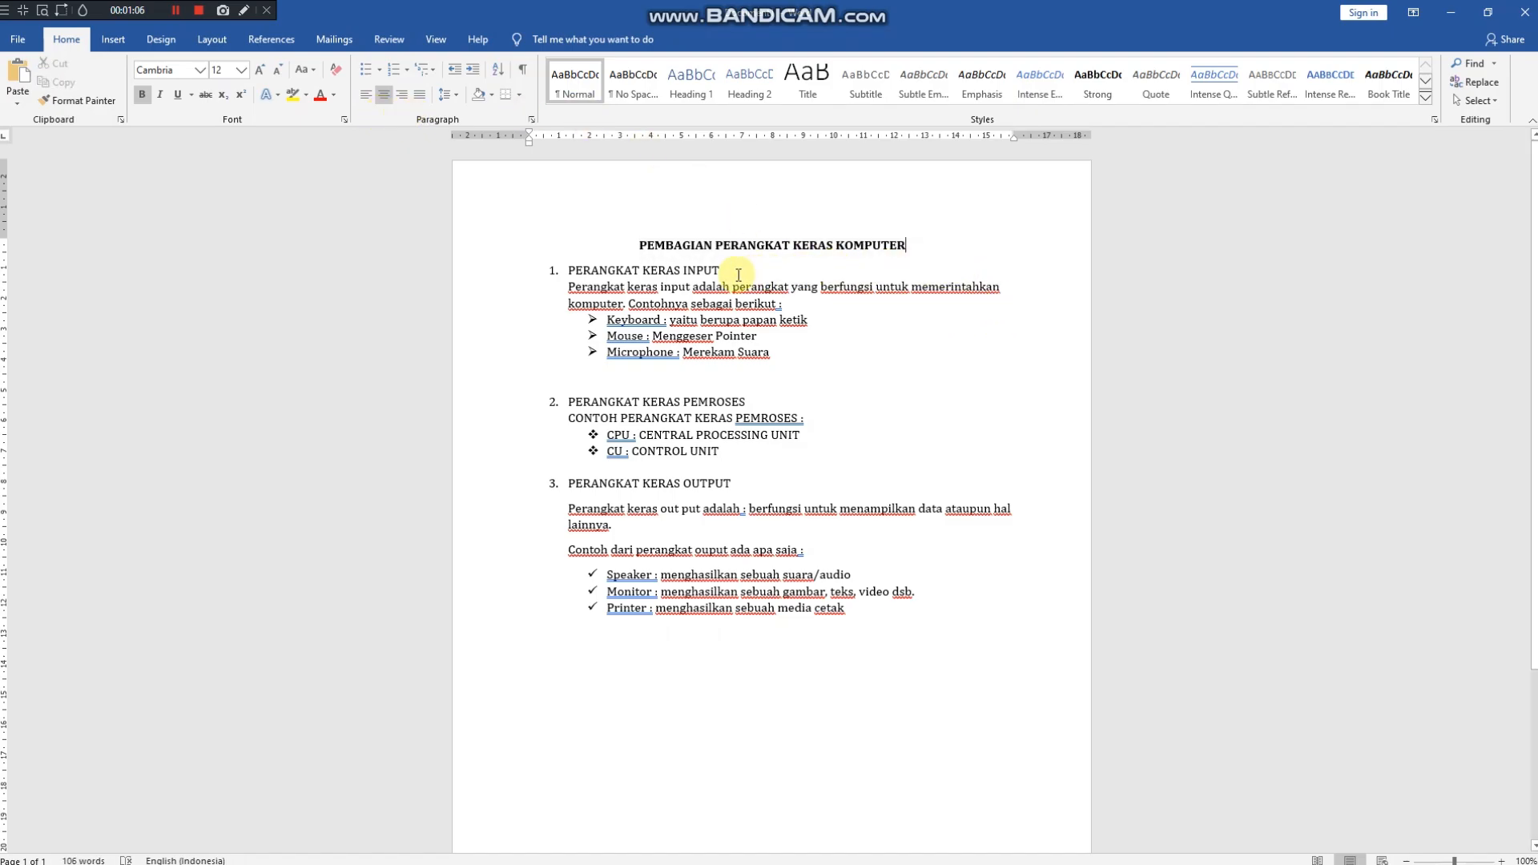
Make the three numbered headings for input, pemroses and output hardware bold
{"action": "left_click_drag", "start_coordinate": [720, 270], "coordinate": [559, 266]}
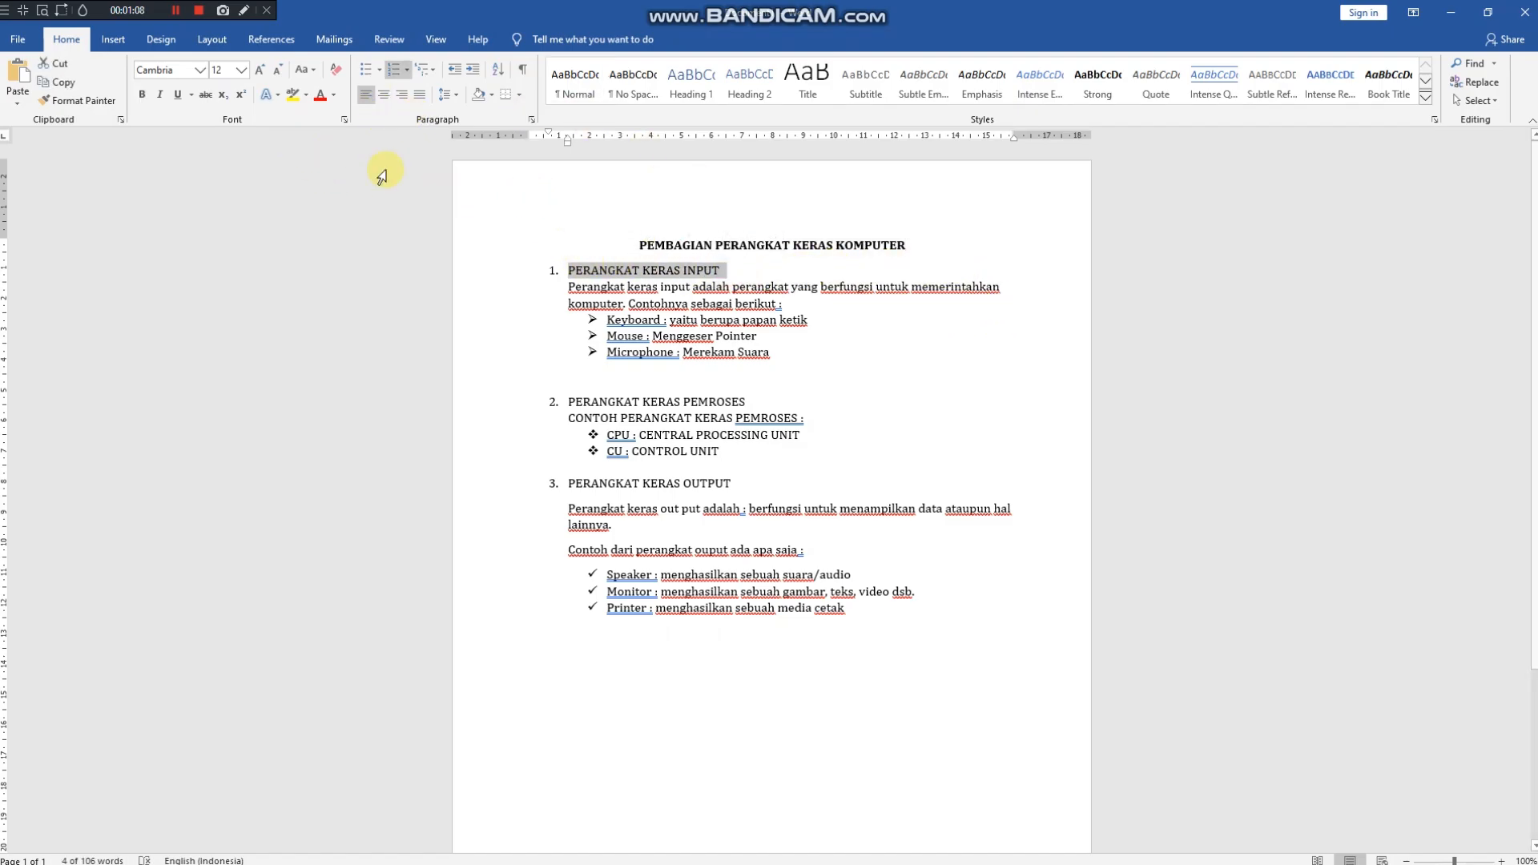
{"action": "left_click", "coordinate": [142, 95]}
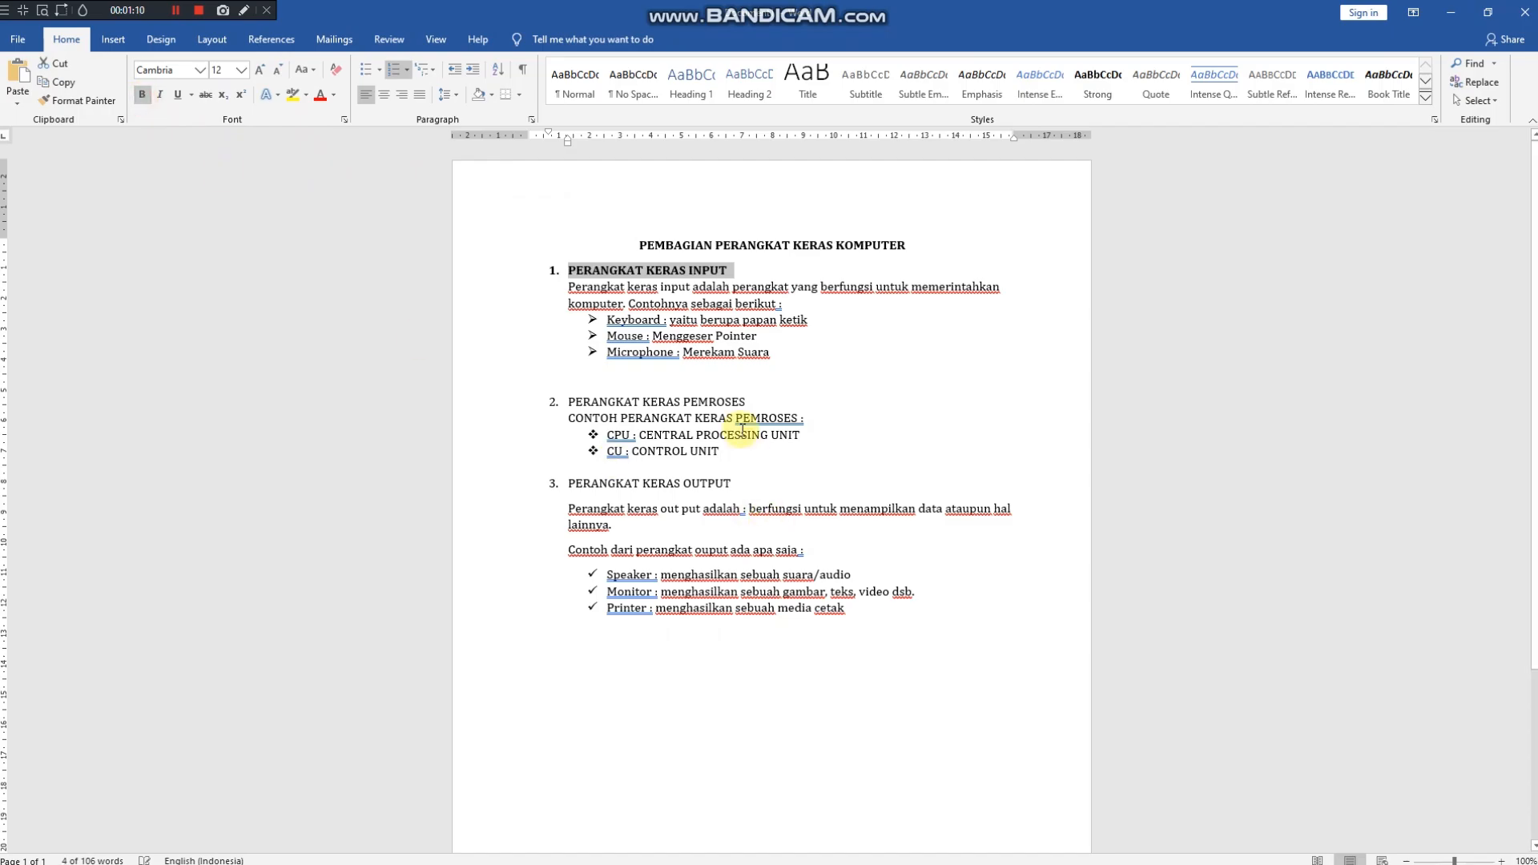
{"action": "left_click_drag", "start_coordinate": [749, 401], "coordinate": [565, 401]}
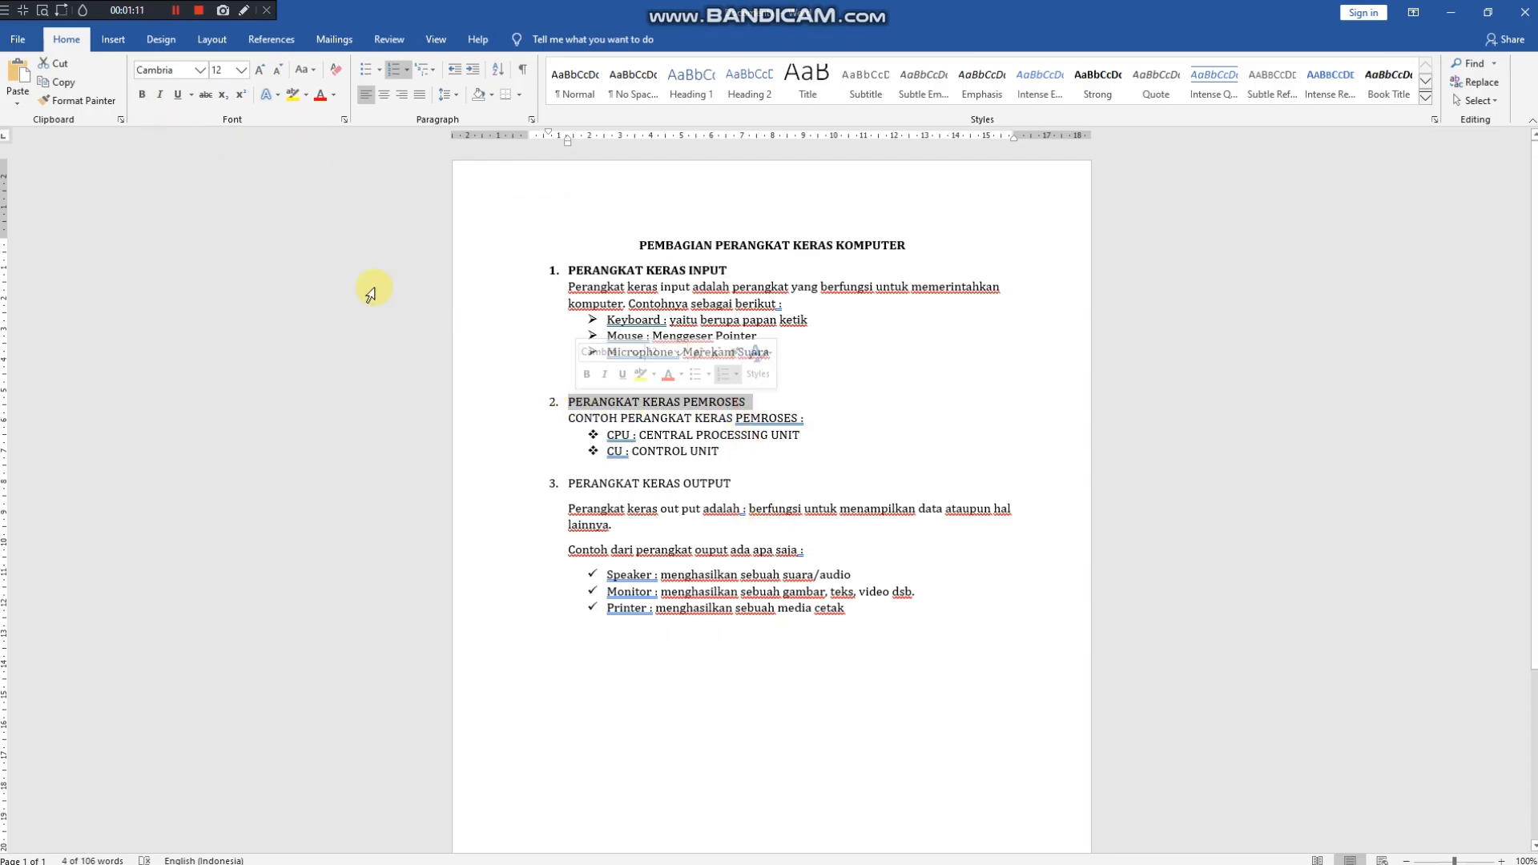
{"action": "left_click", "coordinate": [141, 94]}
{"action": "left_click_drag", "start_coordinate": [737, 484], "coordinate": [560, 481]}
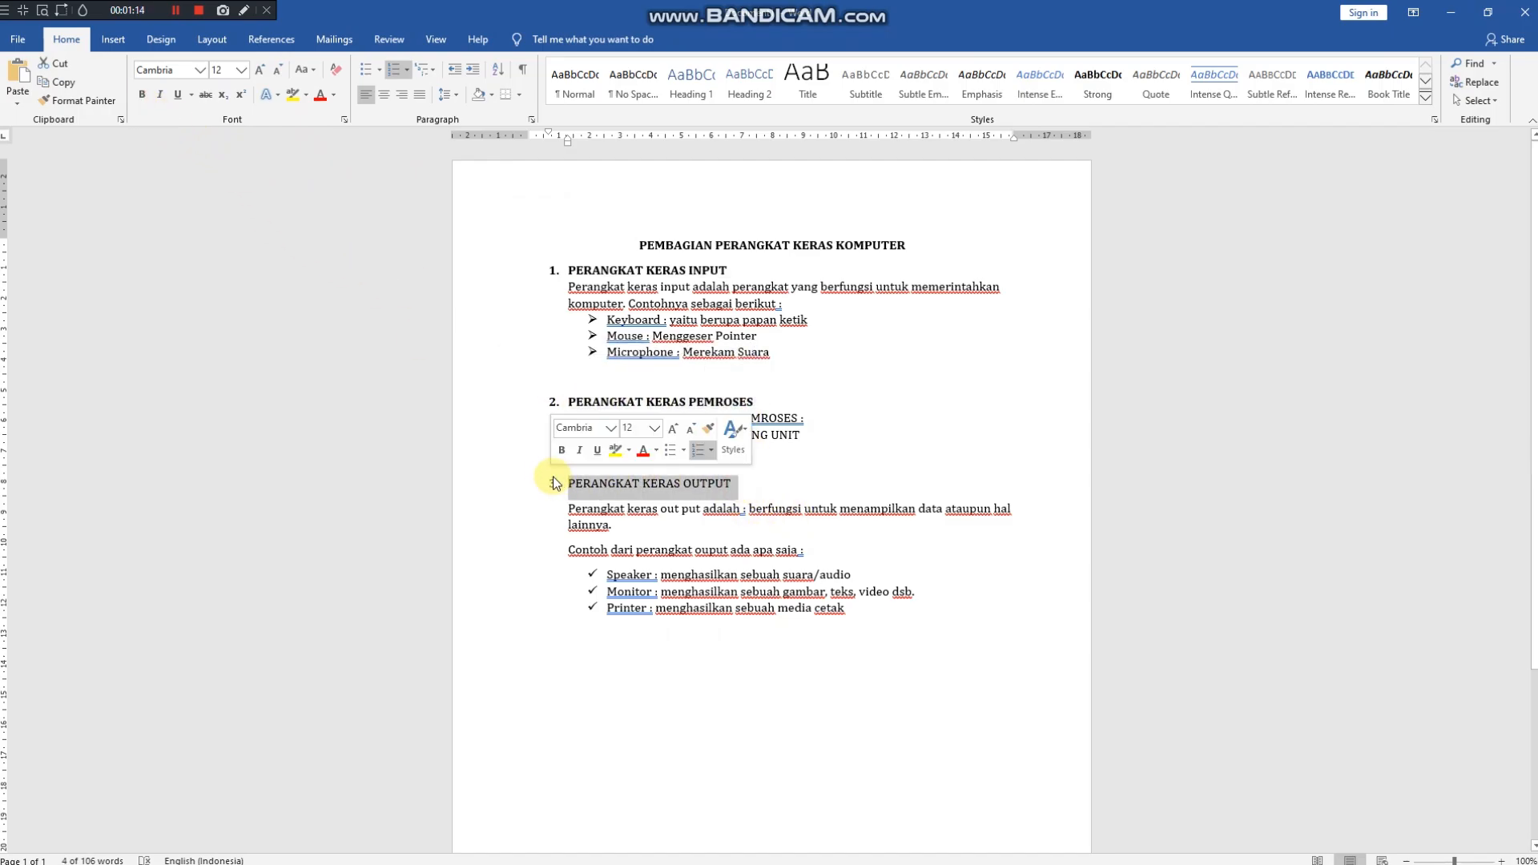
{"action": "left_click", "coordinate": [142, 94]}
{"action": "left_click", "coordinate": [581, 490]}
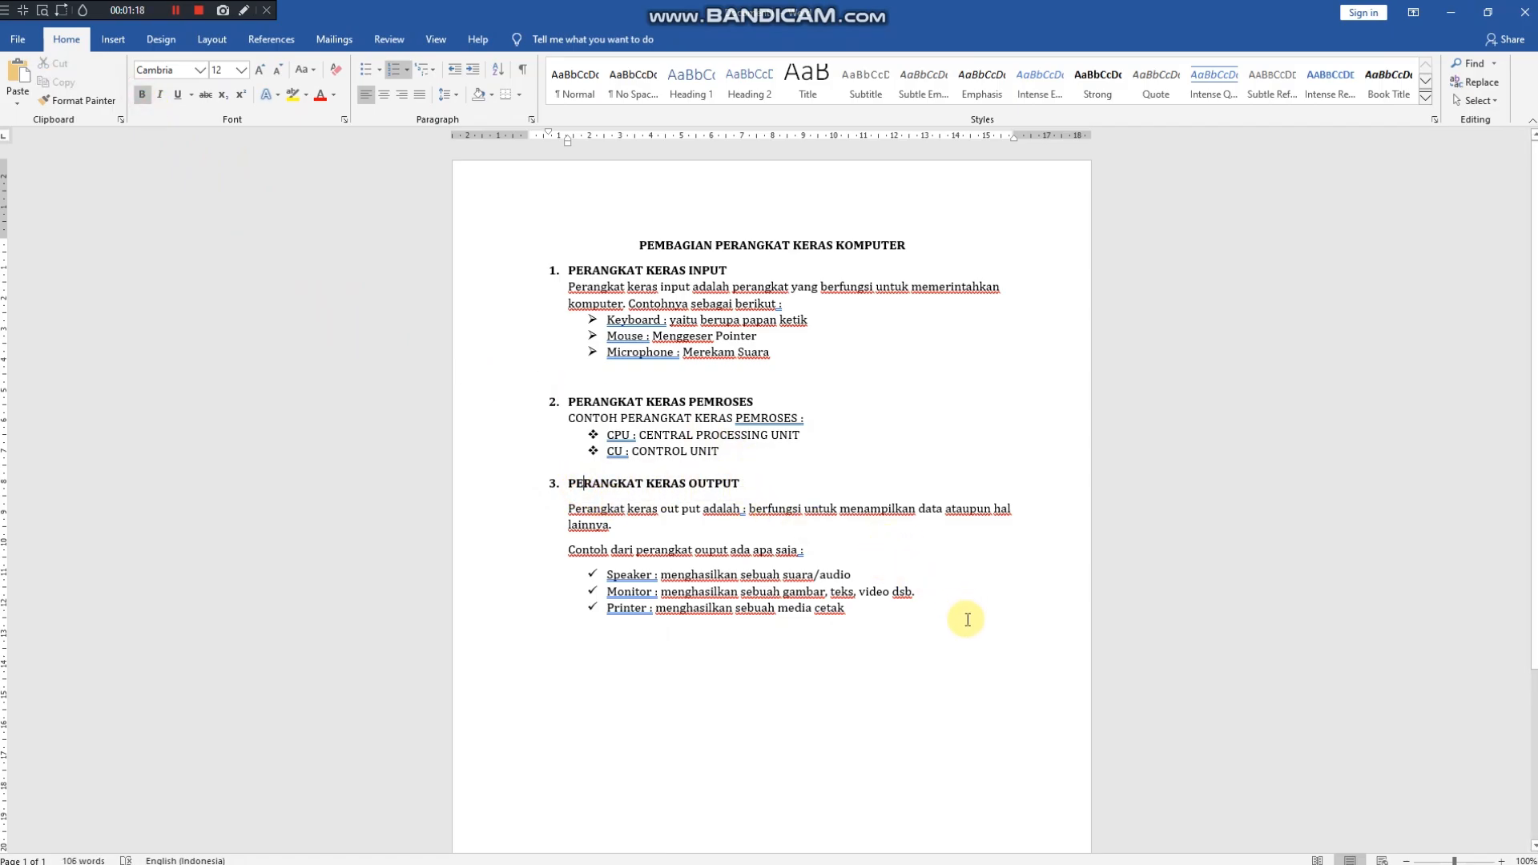
Set the alignment of all the document's text to left and center the title line again
{"action": "key", "text": "ctrl+a"}
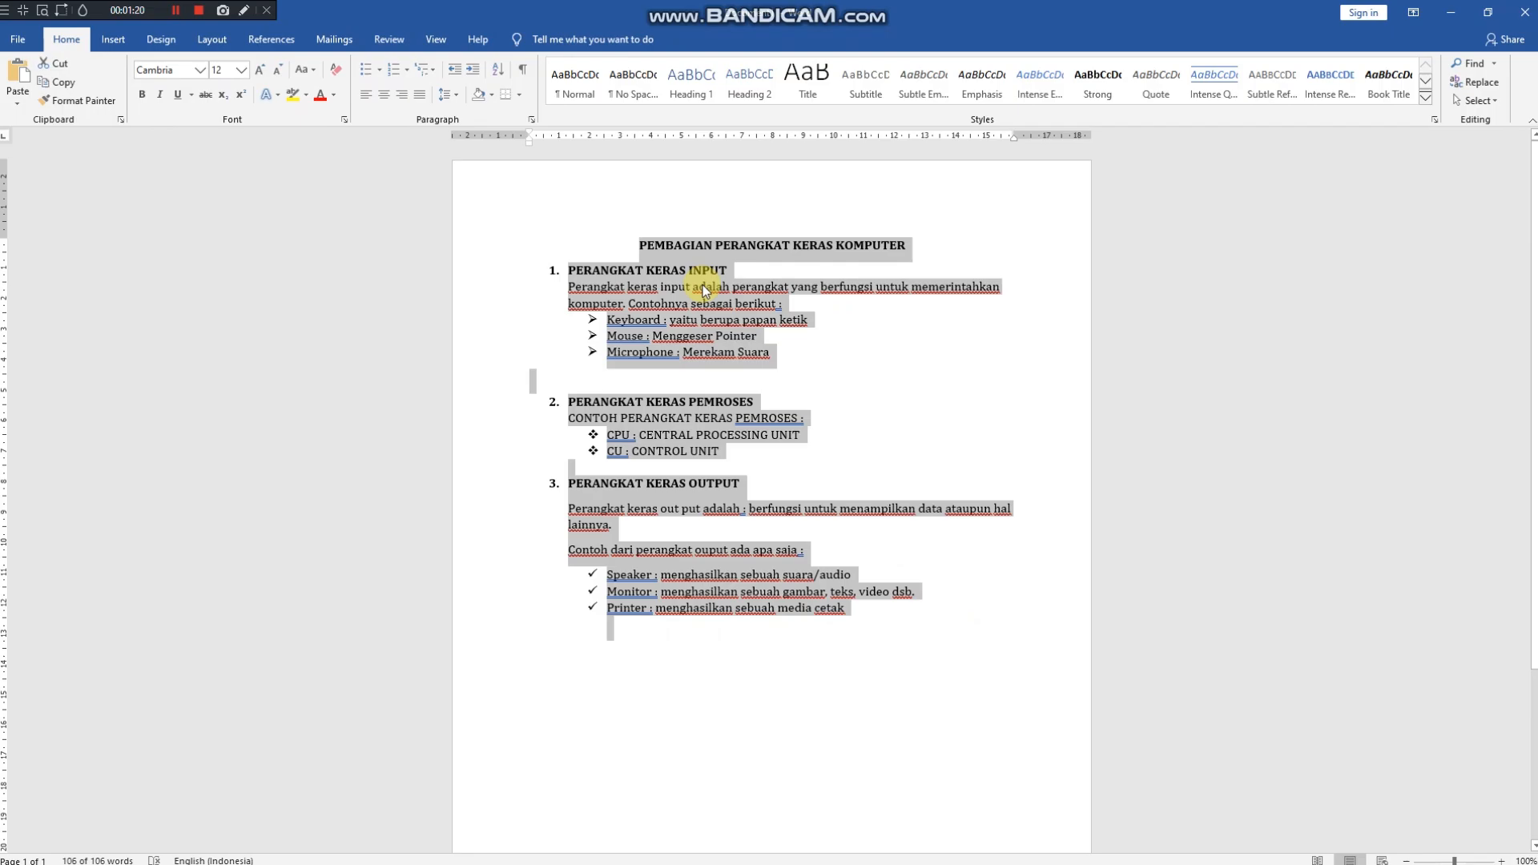
{"action": "left_click", "coordinate": [423, 101]}
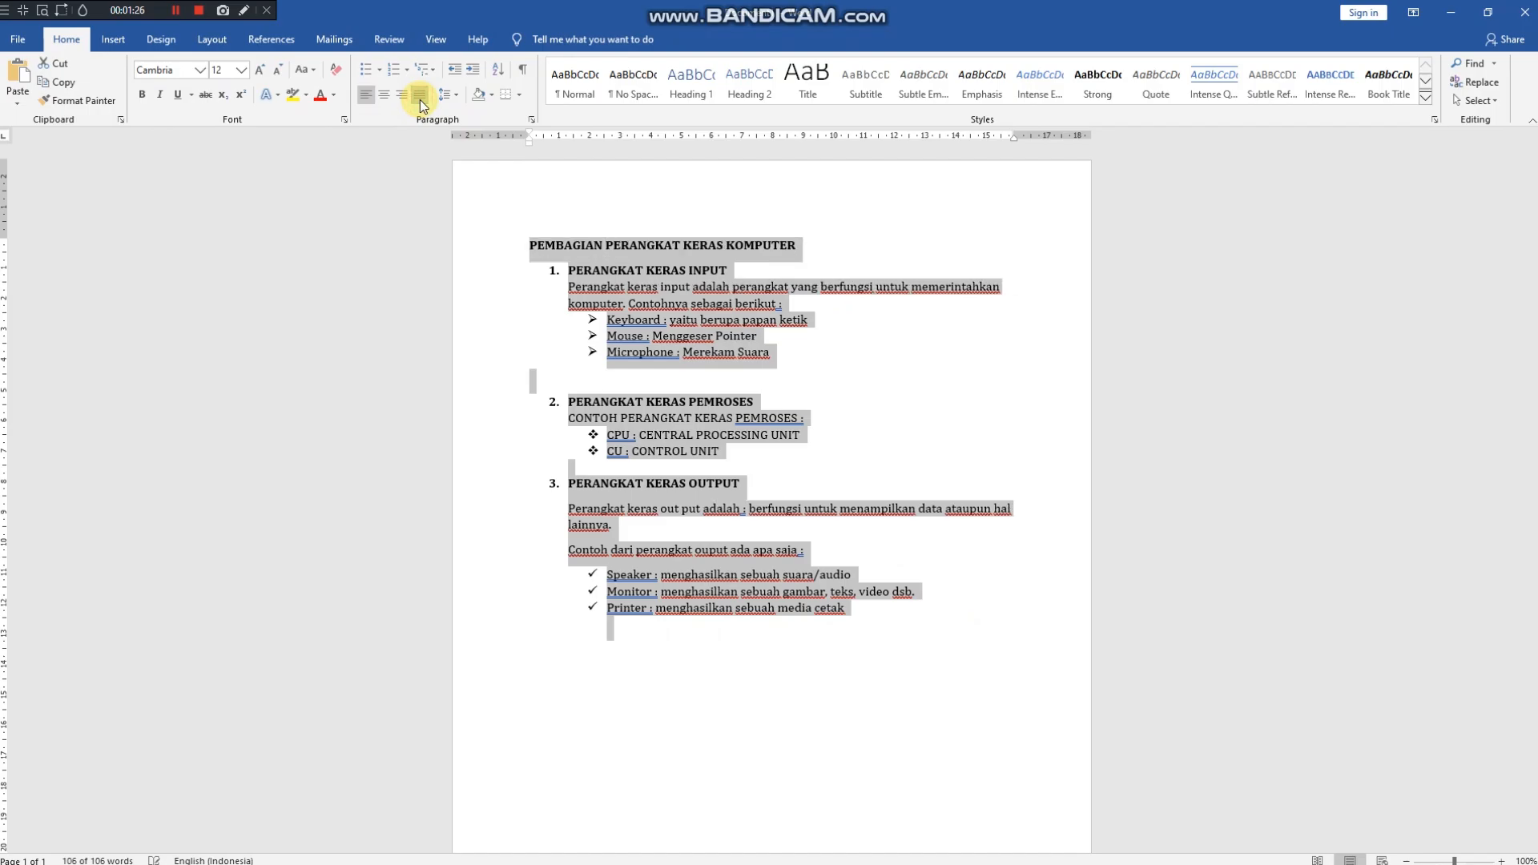
{"action": "left_click_drag", "start_coordinate": [804, 244], "coordinate": [535, 242]}
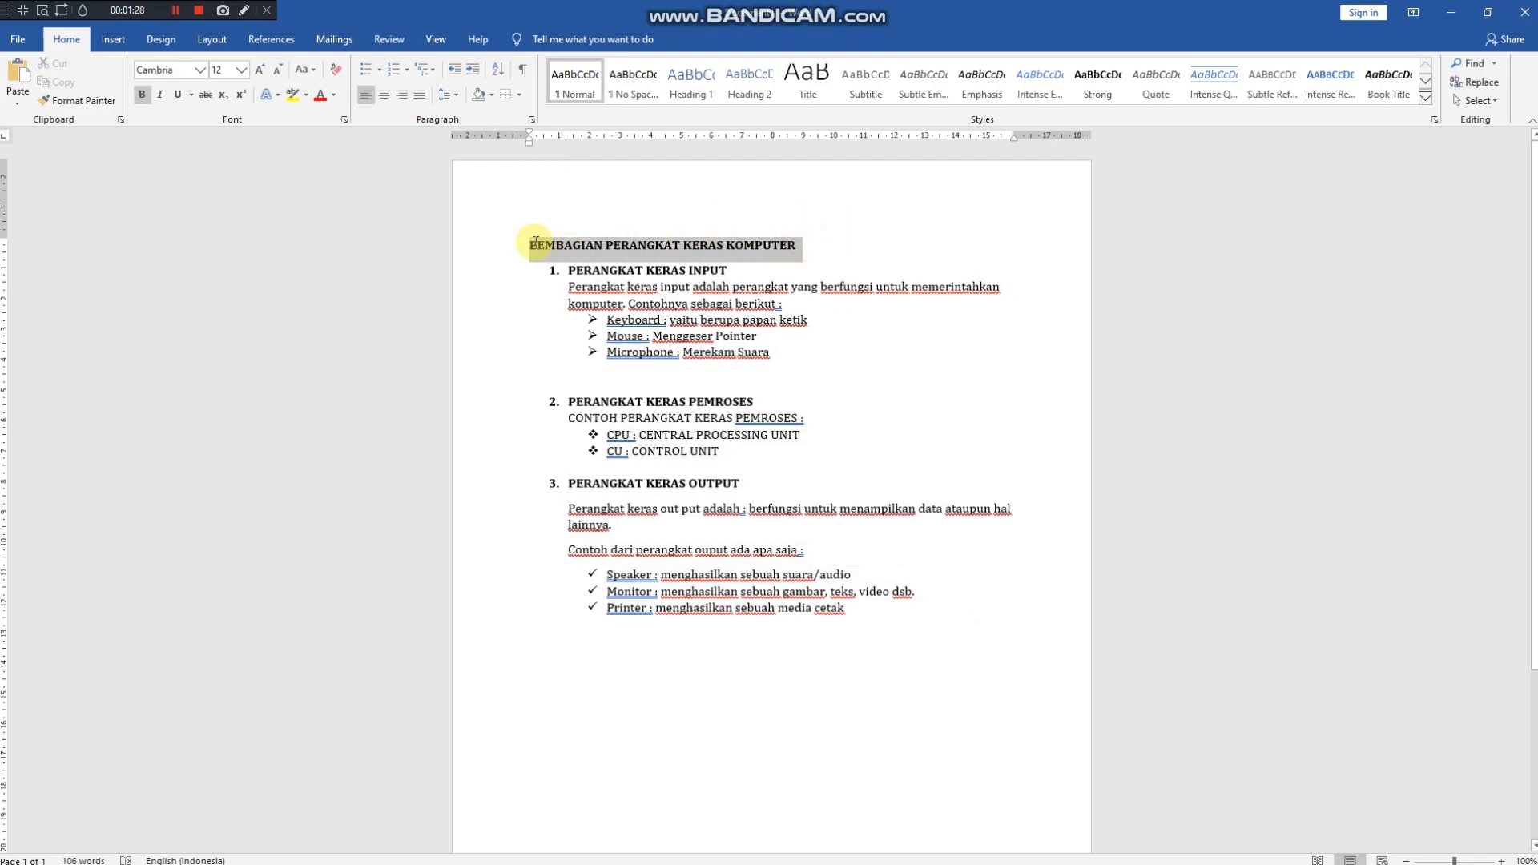
{"action": "left_click", "coordinate": [384, 94]}
{"action": "left_click", "coordinate": [867, 337]}
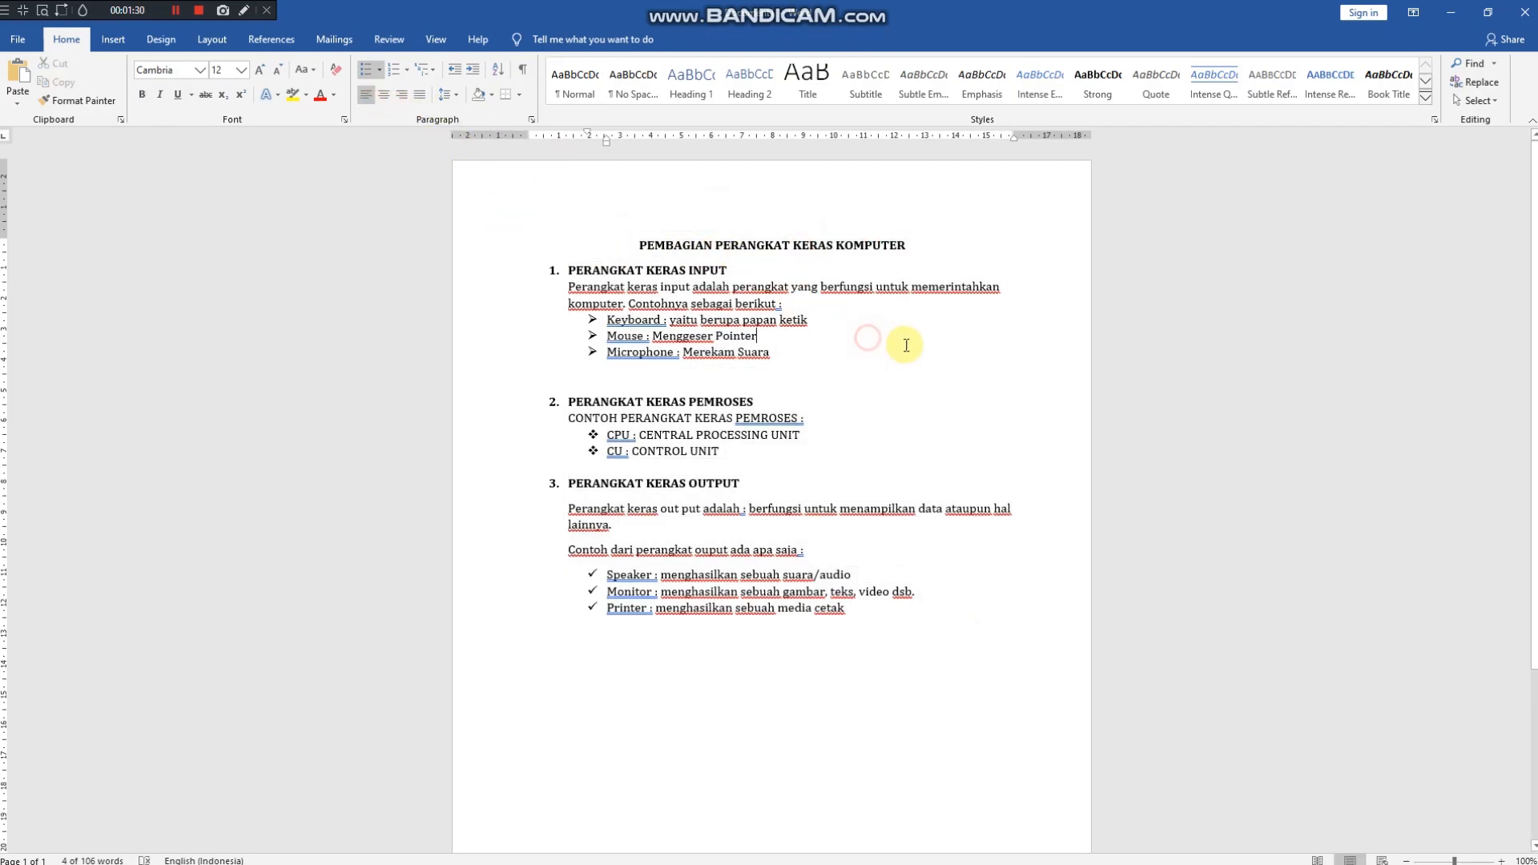
{"action": "scroll", "coordinate": [921, 711], "scroll_direction": "down", "scroll_amount": 3}
{"action": "scroll", "coordinate": [923, 681], "scroll_direction": "up", "scroll_amount": 3}
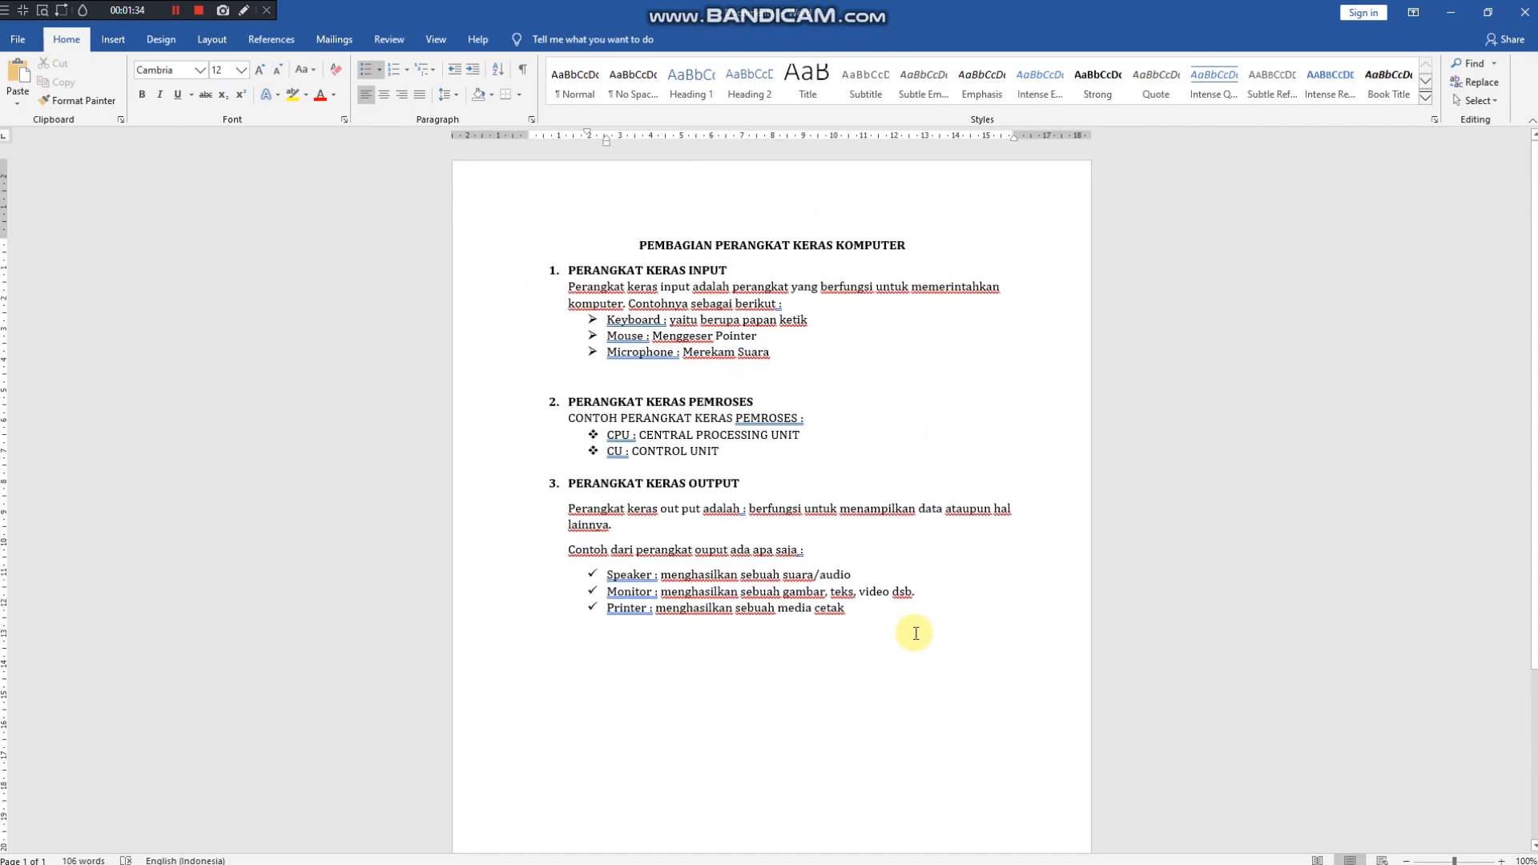
Insert a blank page after the output bullet list at the end of the document
{"action": "left_click", "coordinate": [911, 627]}
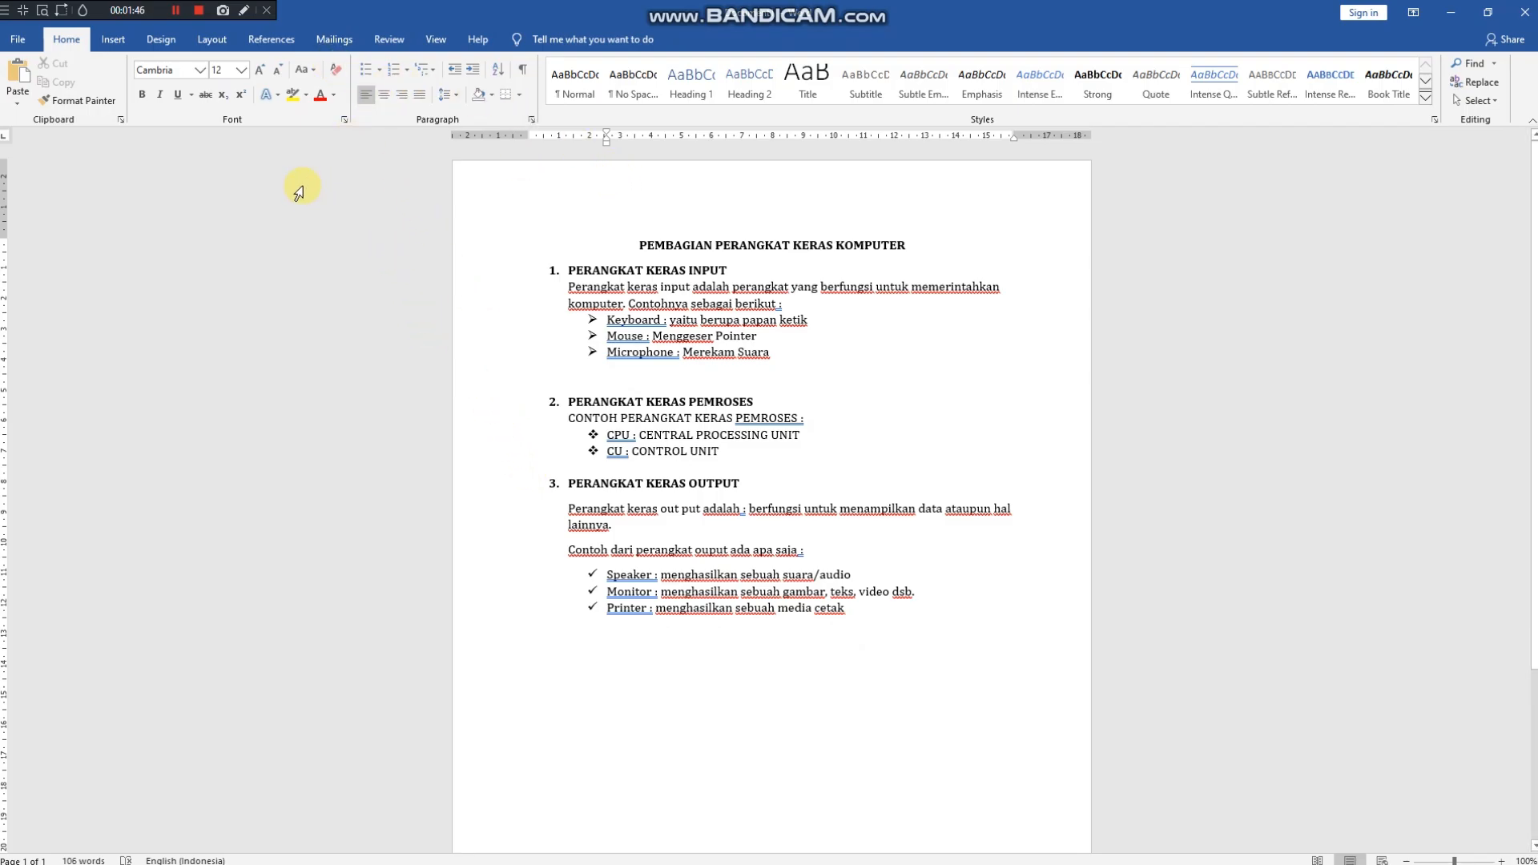
{"action": "left_click", "coordinate": [109, 41]}
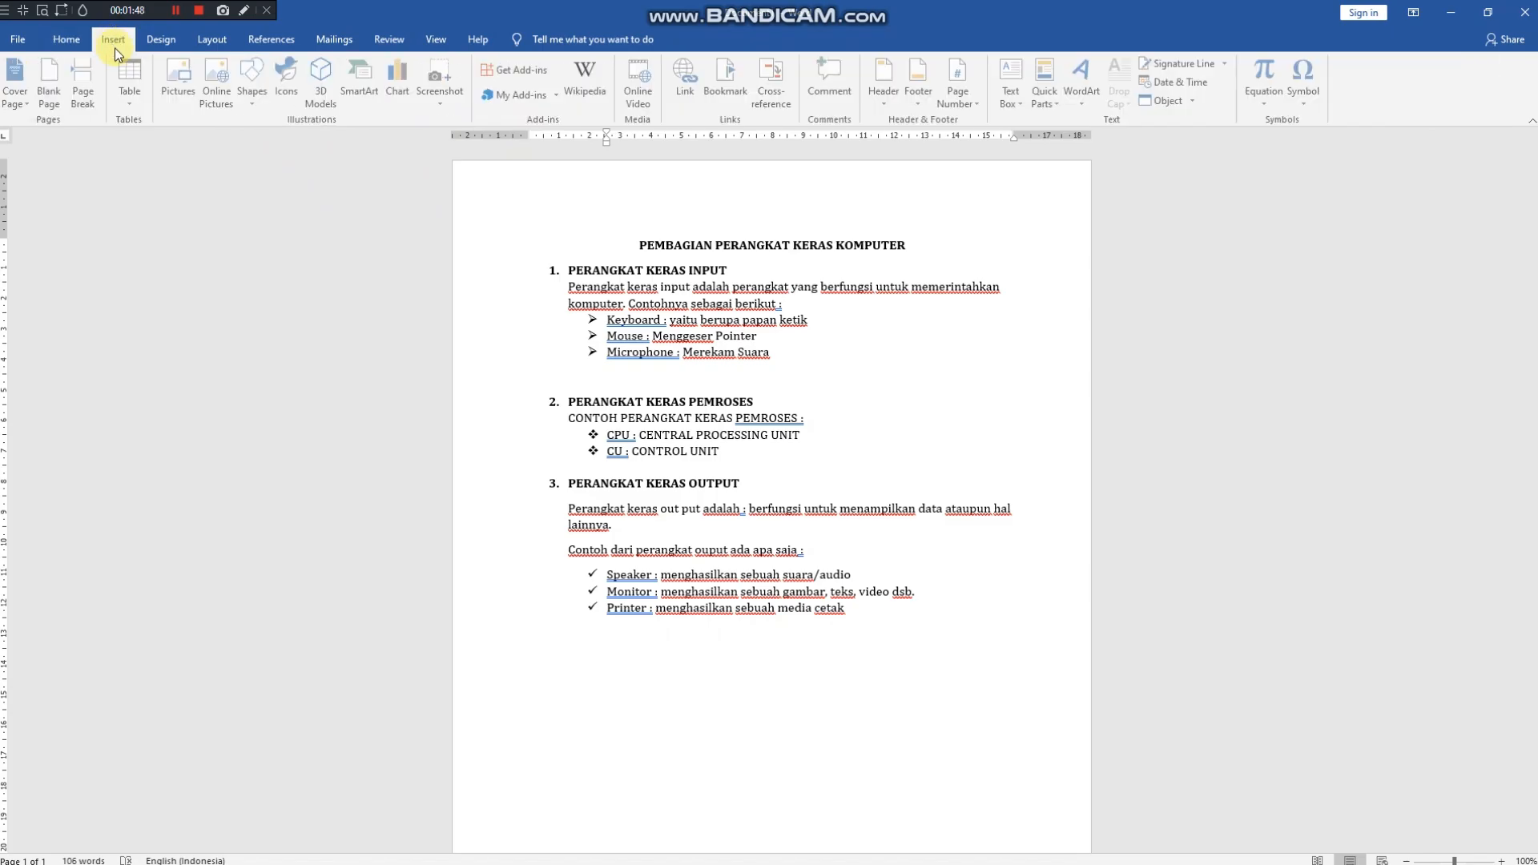
{"action": "left_click", "coordinate": [50, 92]}
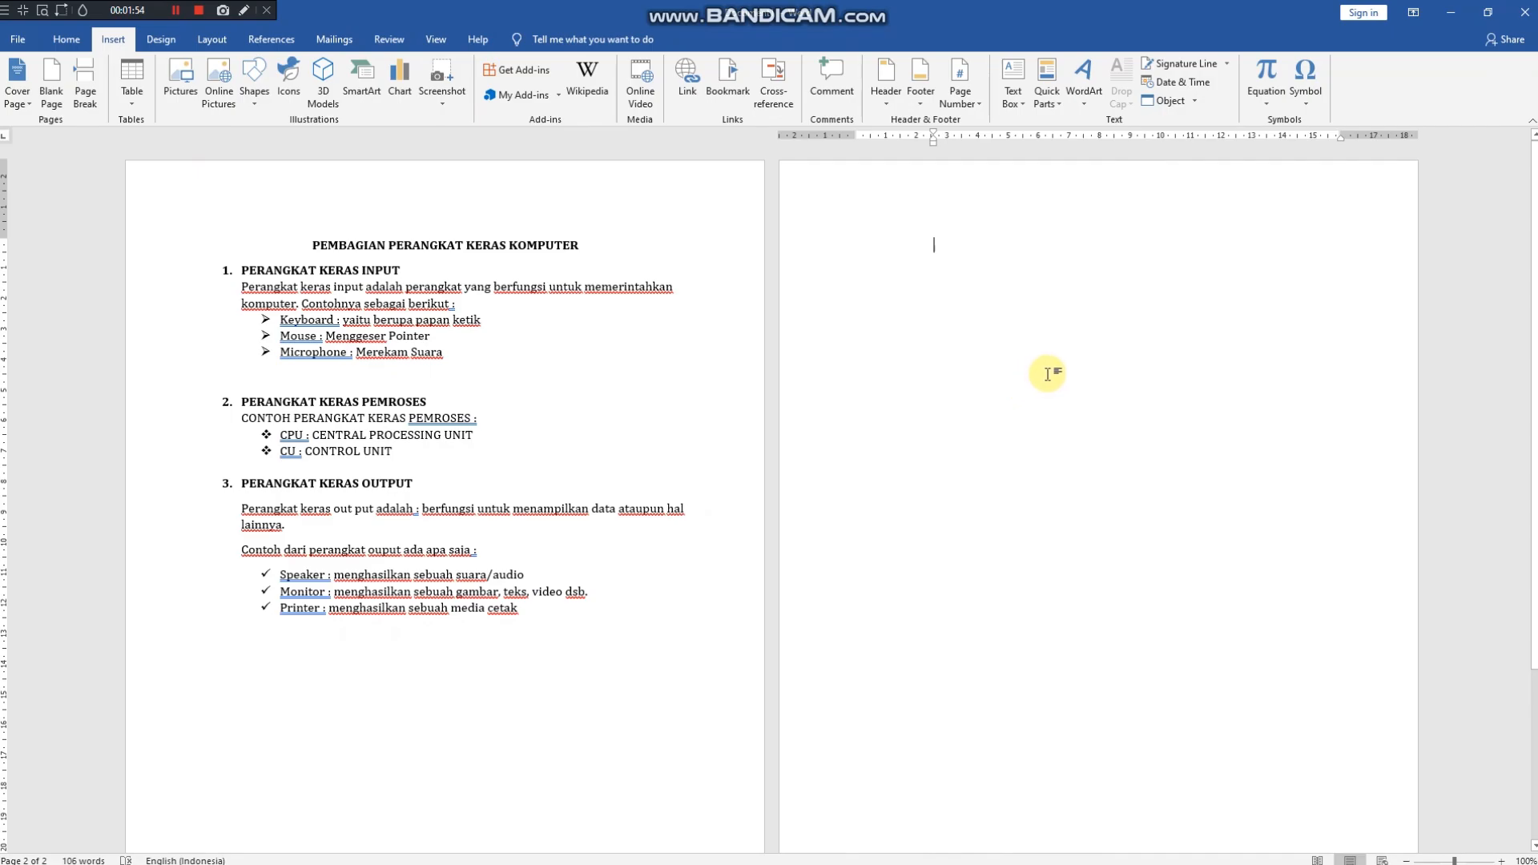
Copy the title "PEMBAGIAN PERANGKAT KERAS KOMPUTER" from the first page to the start of the second page
{"action": "left_click", "coordinate": [577, 244]}
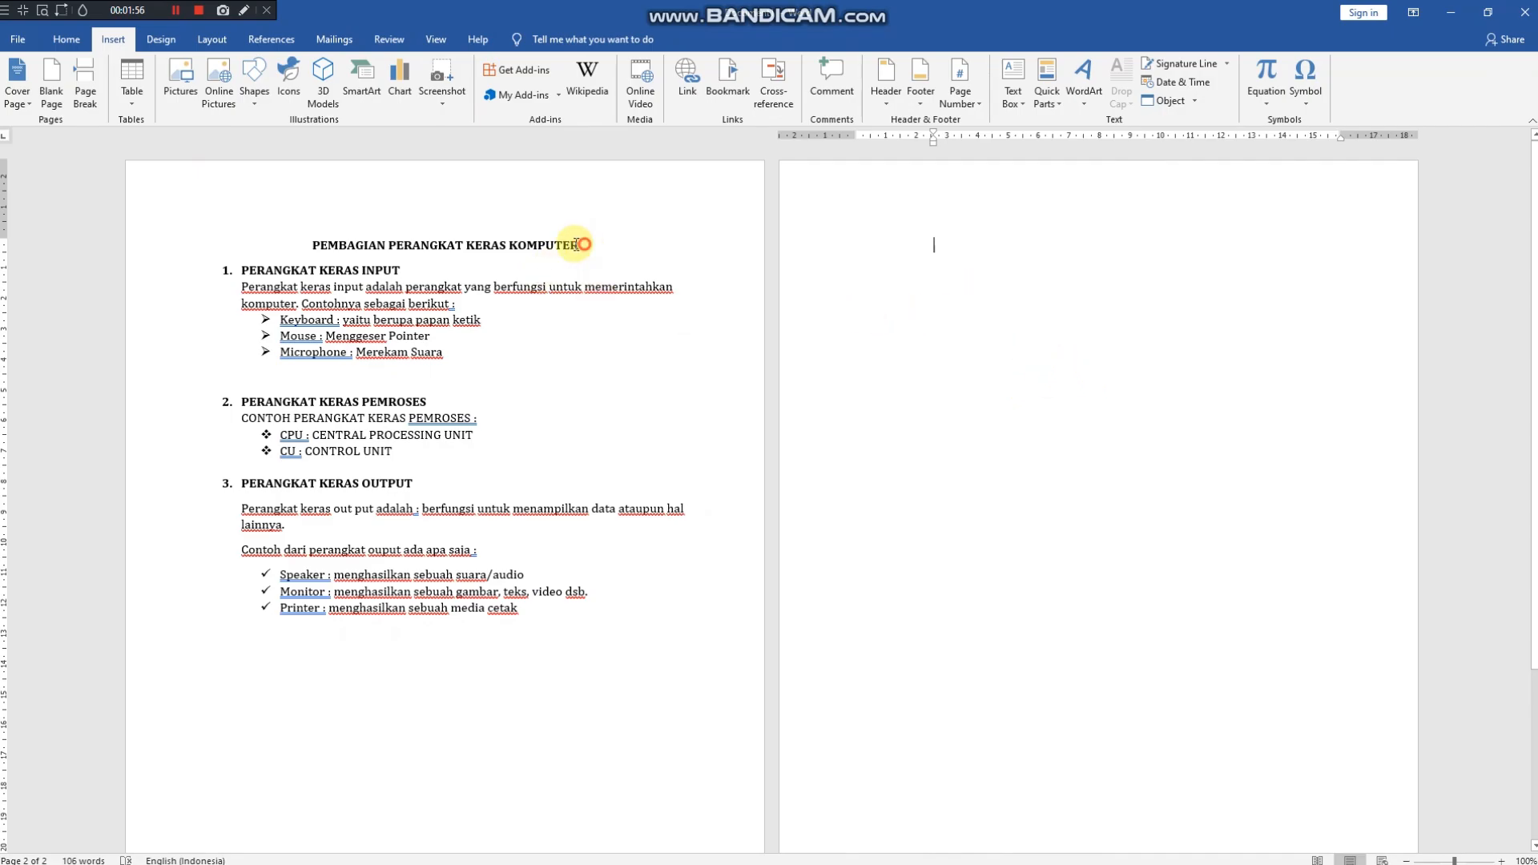
{"action": "left_click_drag", "start_coordinate": [576, 244], "coordinate": [312, 245]}
{"action": "key", "text": "ctrl+c"}
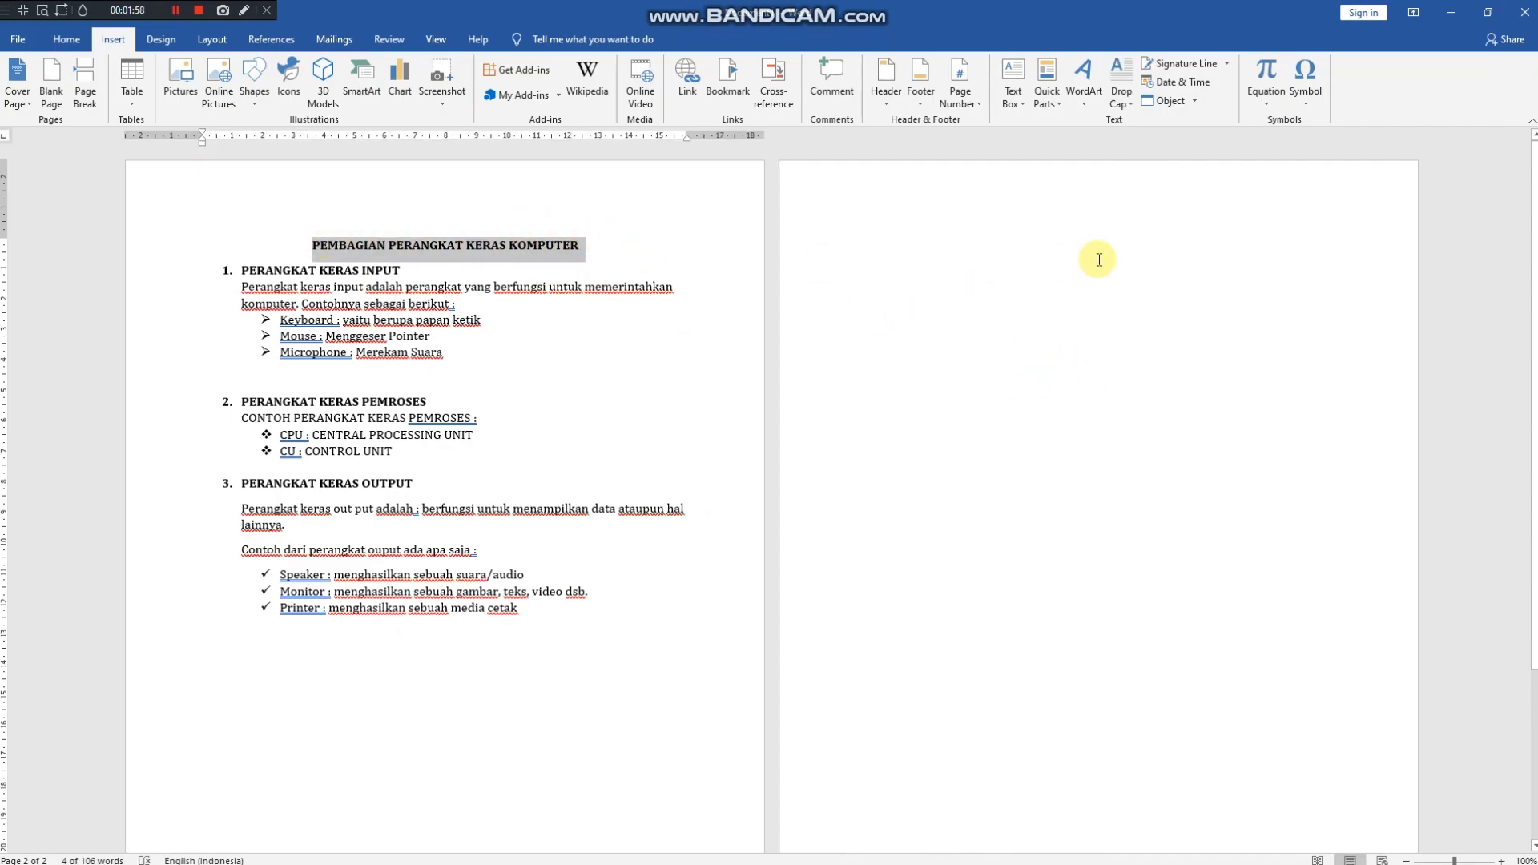
{"action": "left_click", "coordinate": [990, 239]}
{"action": "key", "text": "ctrl+v"}
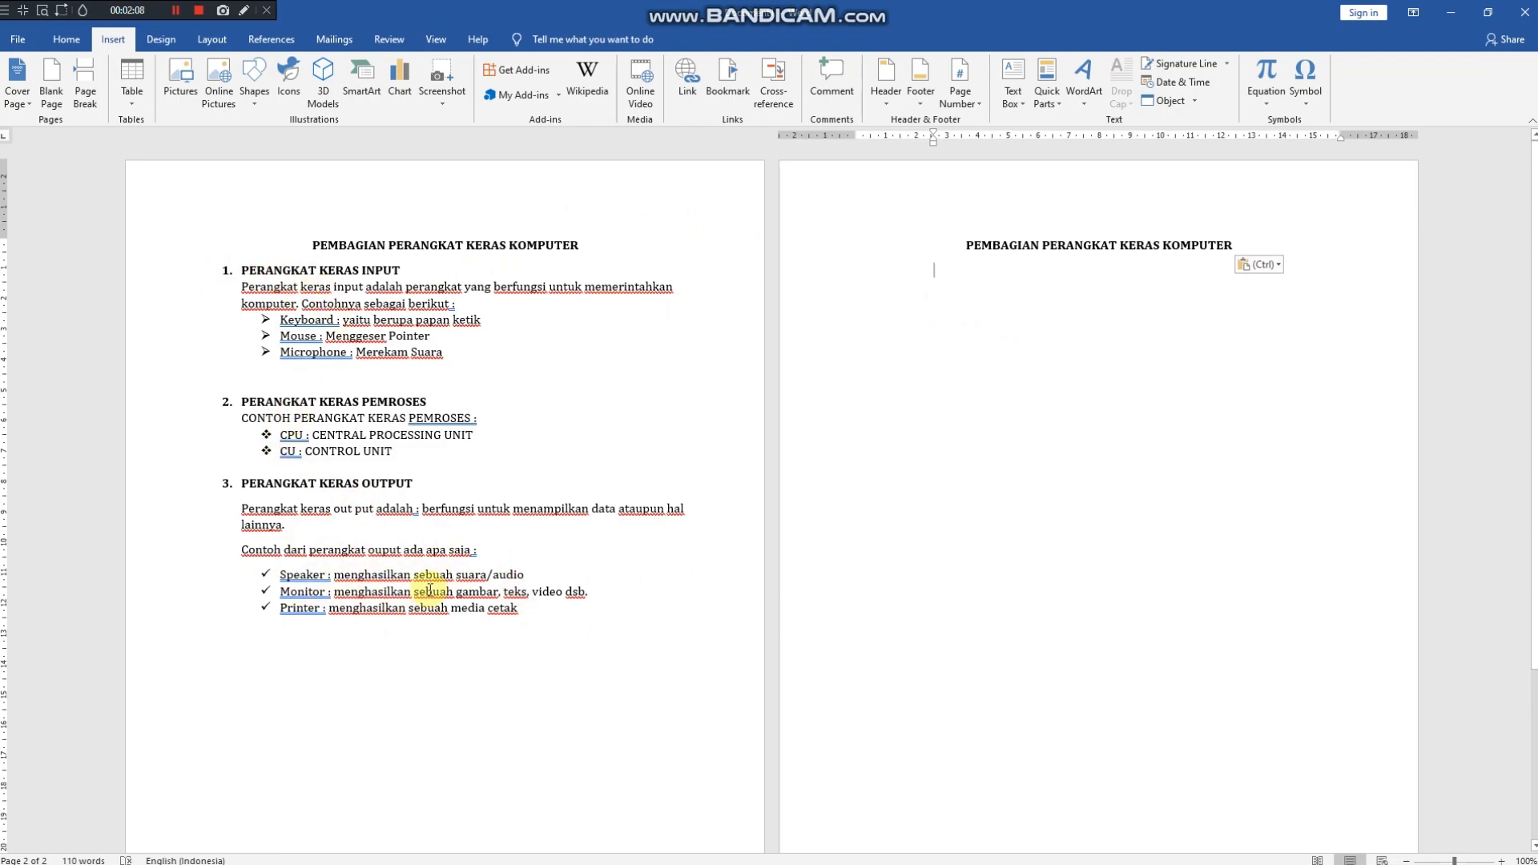
Draw a rectangle shape about 8.39 cm wide and 1.32 cm high below the title on page 2
{"action": "left_click", "coordinate": [255, 111]}
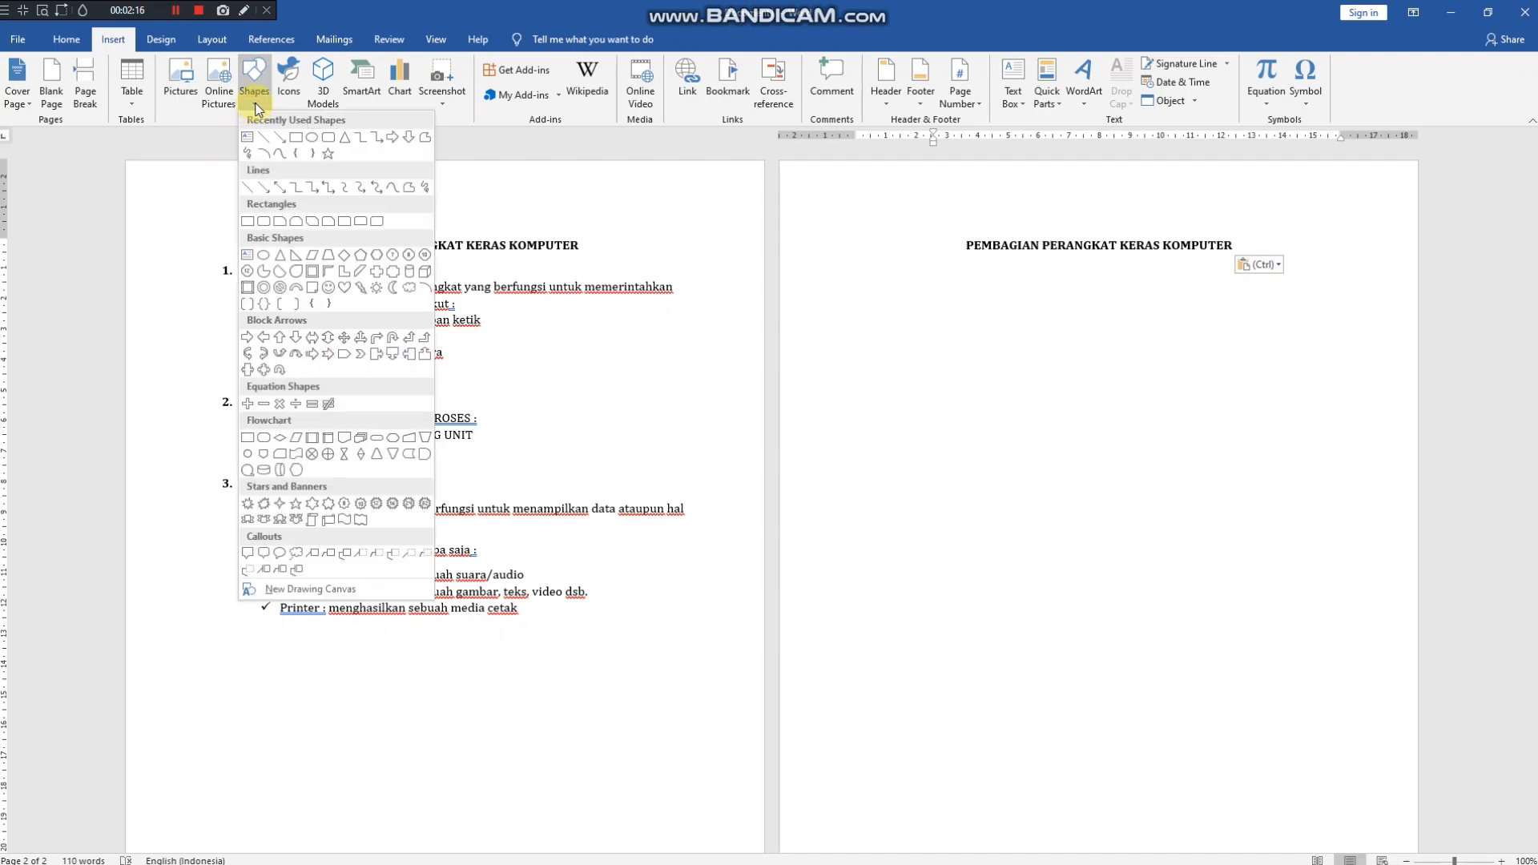
{"action": "left_click", "coordinate": [295, 138]}
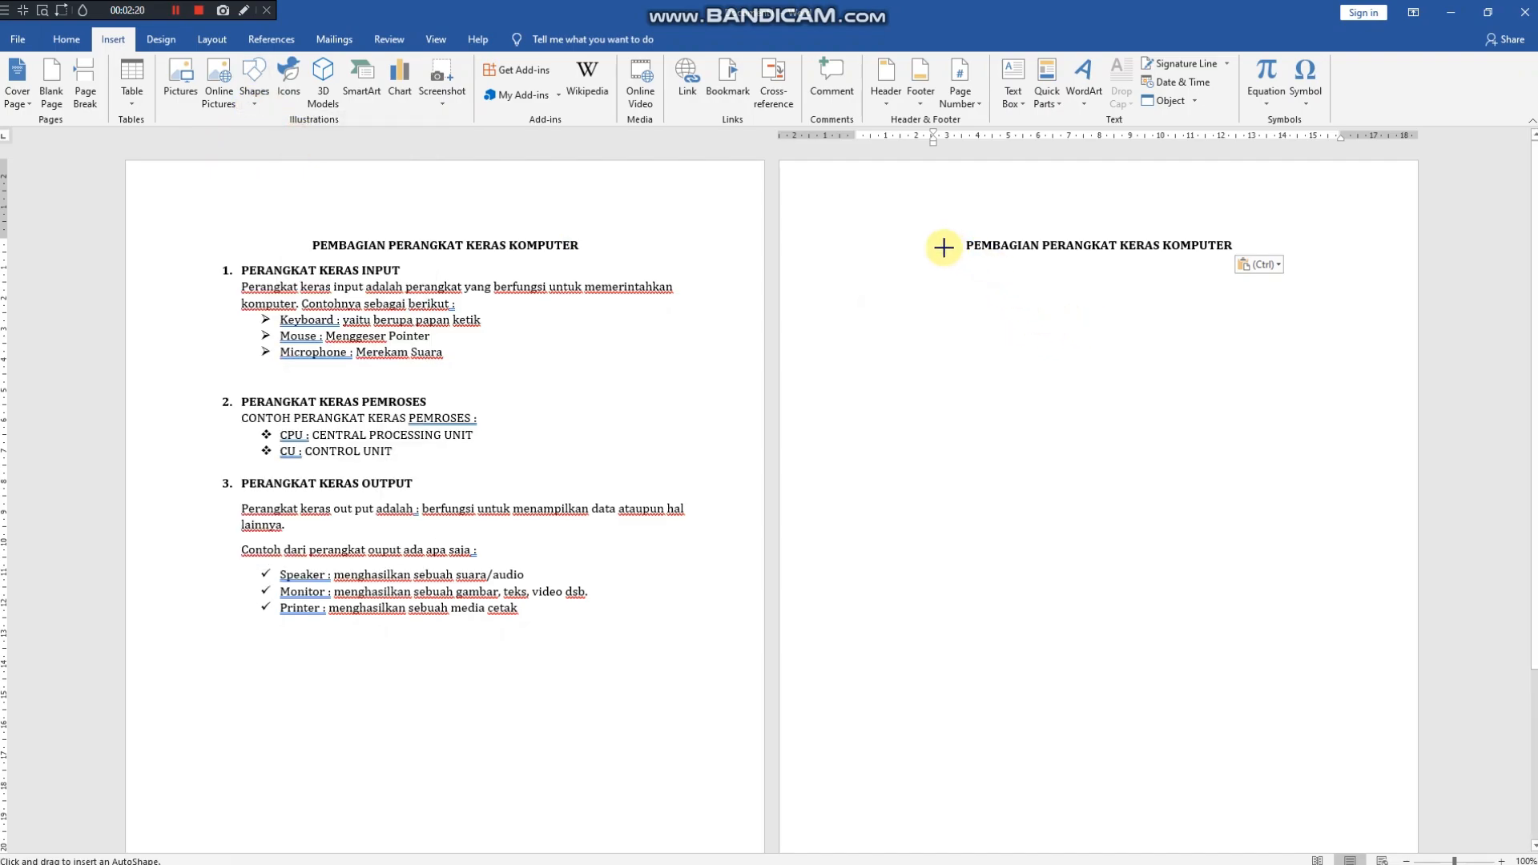
{"action": "mouse_move", "coordinate": [963, 303]}
{"action": "left_mouse_down"}
{"action": "mouse_move", "coordinate": [1192, 359]}
{"action": "mouse_move", "coordinate": [1219, 344]}
{"action": "left_mouse_up"}
Add the text "PERANGKAT KERAS" inside the rectangle
{"action": "right_click", "coordinate": [1084, 319]}
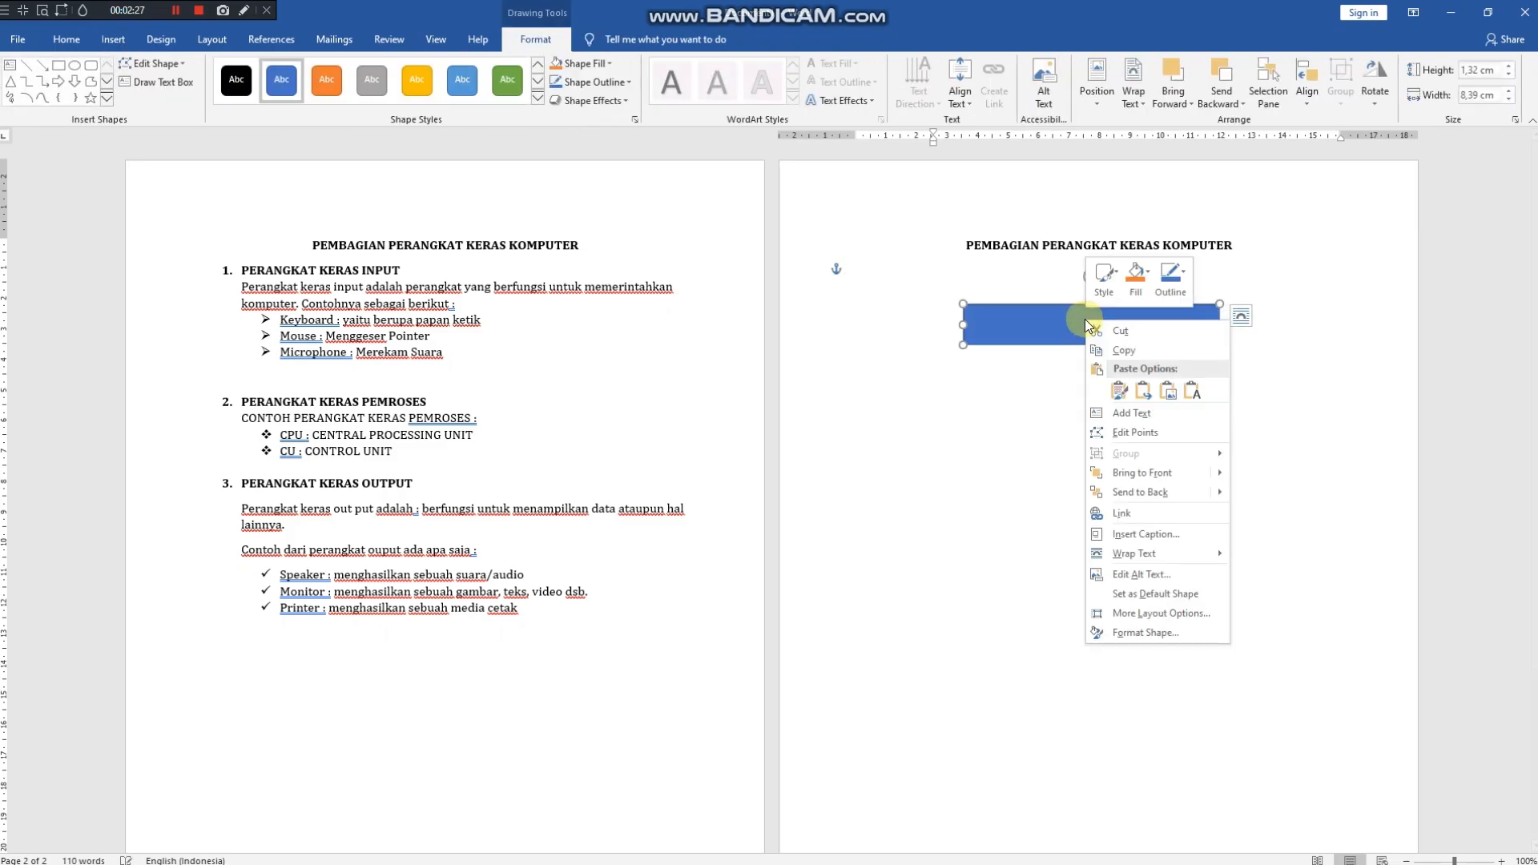
{"action": "left_click", "coordinate": [1130, 413]}
{"action": "type", "text": "pe"}
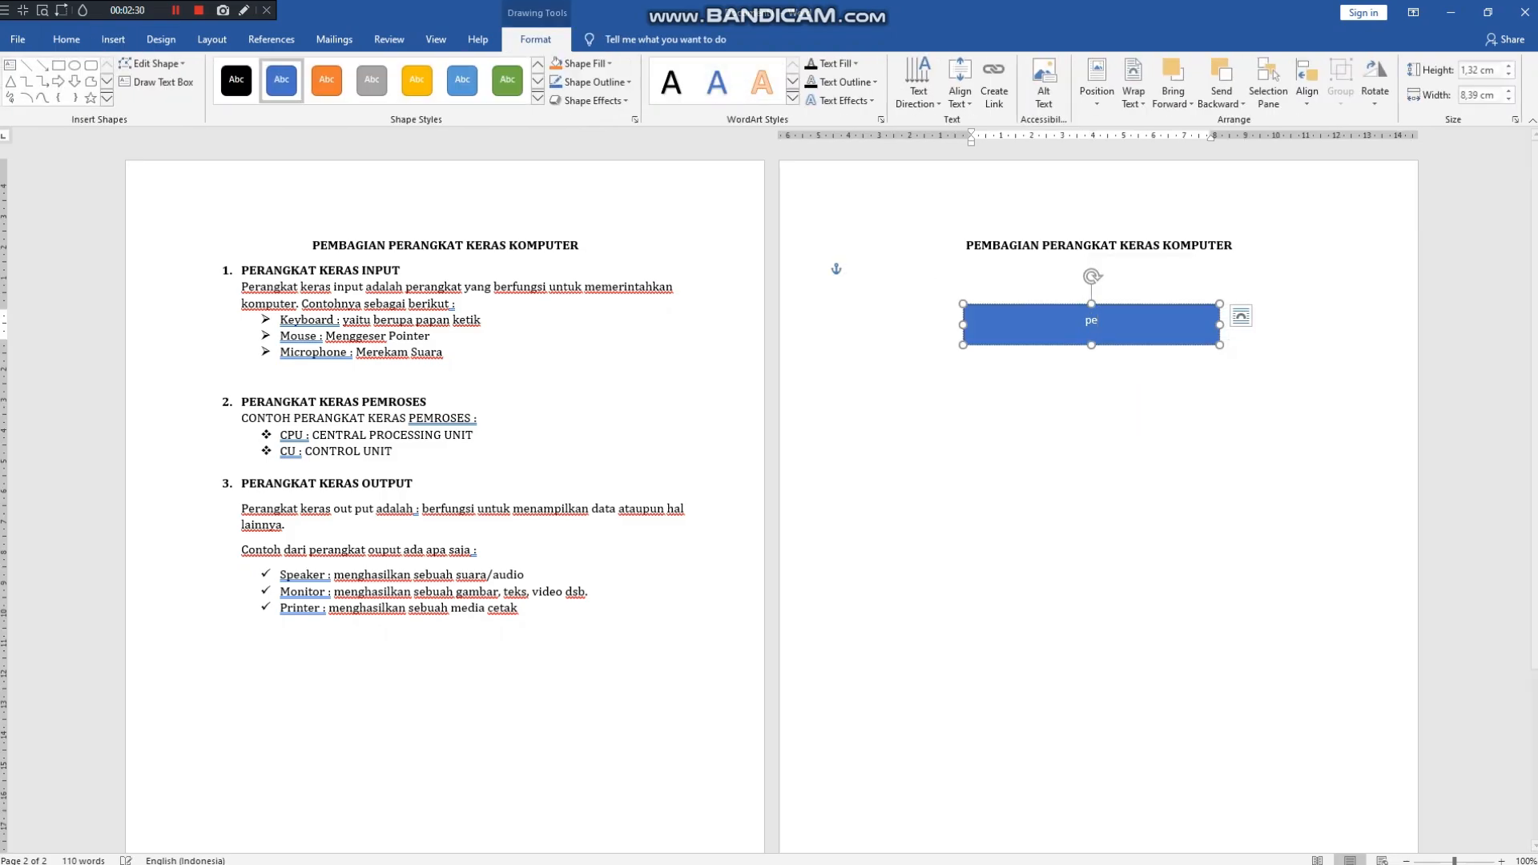
{"action": "key", "text": "BackSpace"}
{"action": "type", "text": "PE"}
{"action": "type", "text": "RANGKAT KERAS"}
Narrow the rectangle to fit its text, center it under the title, and make the text "PERANGKAT KERAS" bold
{"action": "left_click_drag", "start_coordinate": [962, 327], "coordinate": [1019, 300]}
{"action": "left_click", "coordinate": [1185, 372]}
{"action": "left_click", "coordinate": [66, 40]}
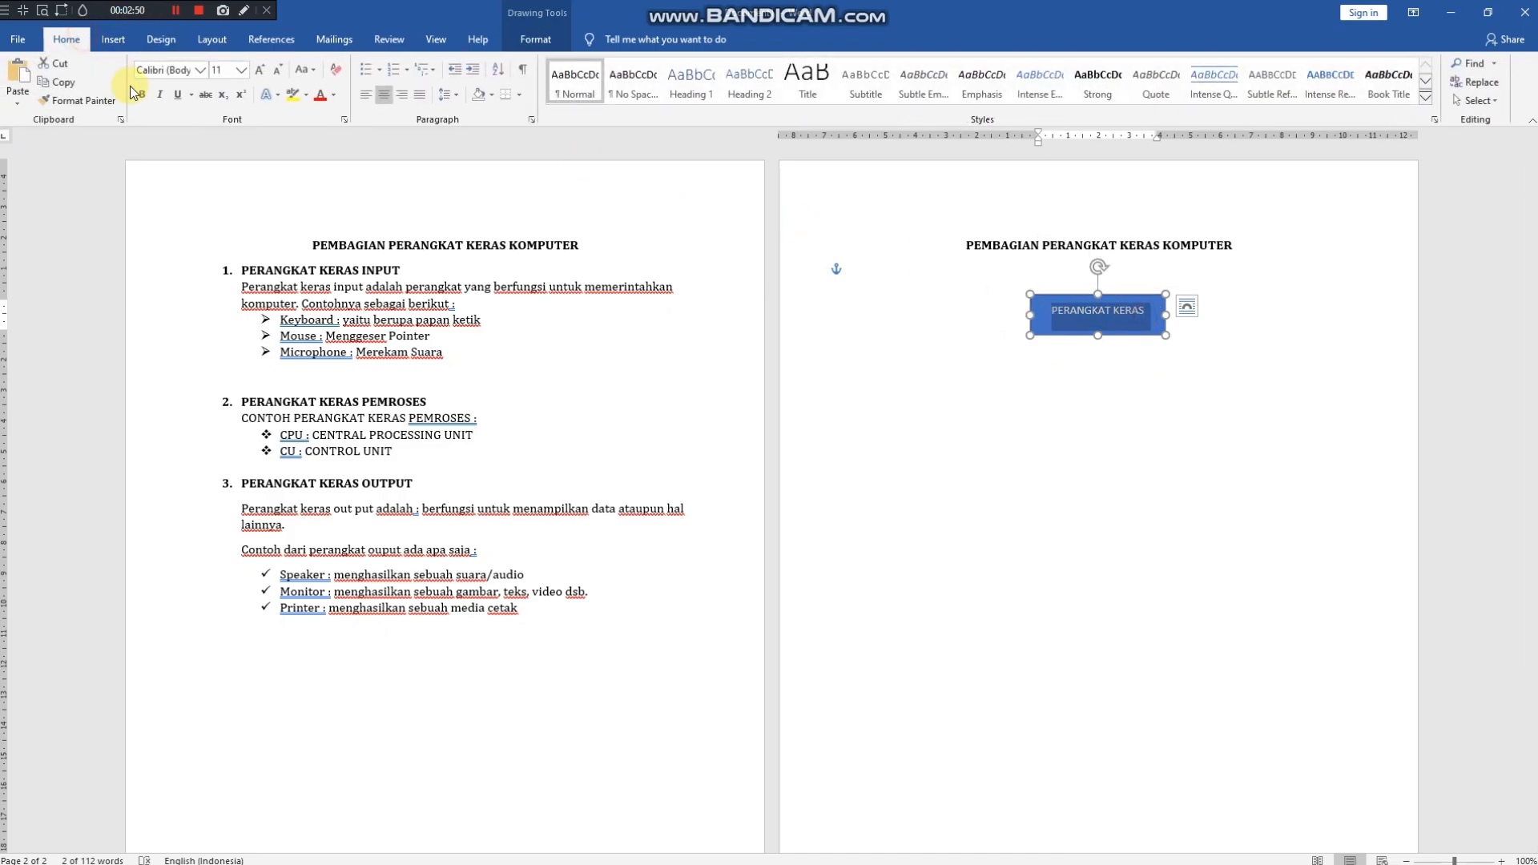
{"action": "left_click", "coordinate": [140, 96]}
{"action": "left_click", "coordinate": [1144, 419]}
{"action": "left_click", "coordinate": [1063, 320]}
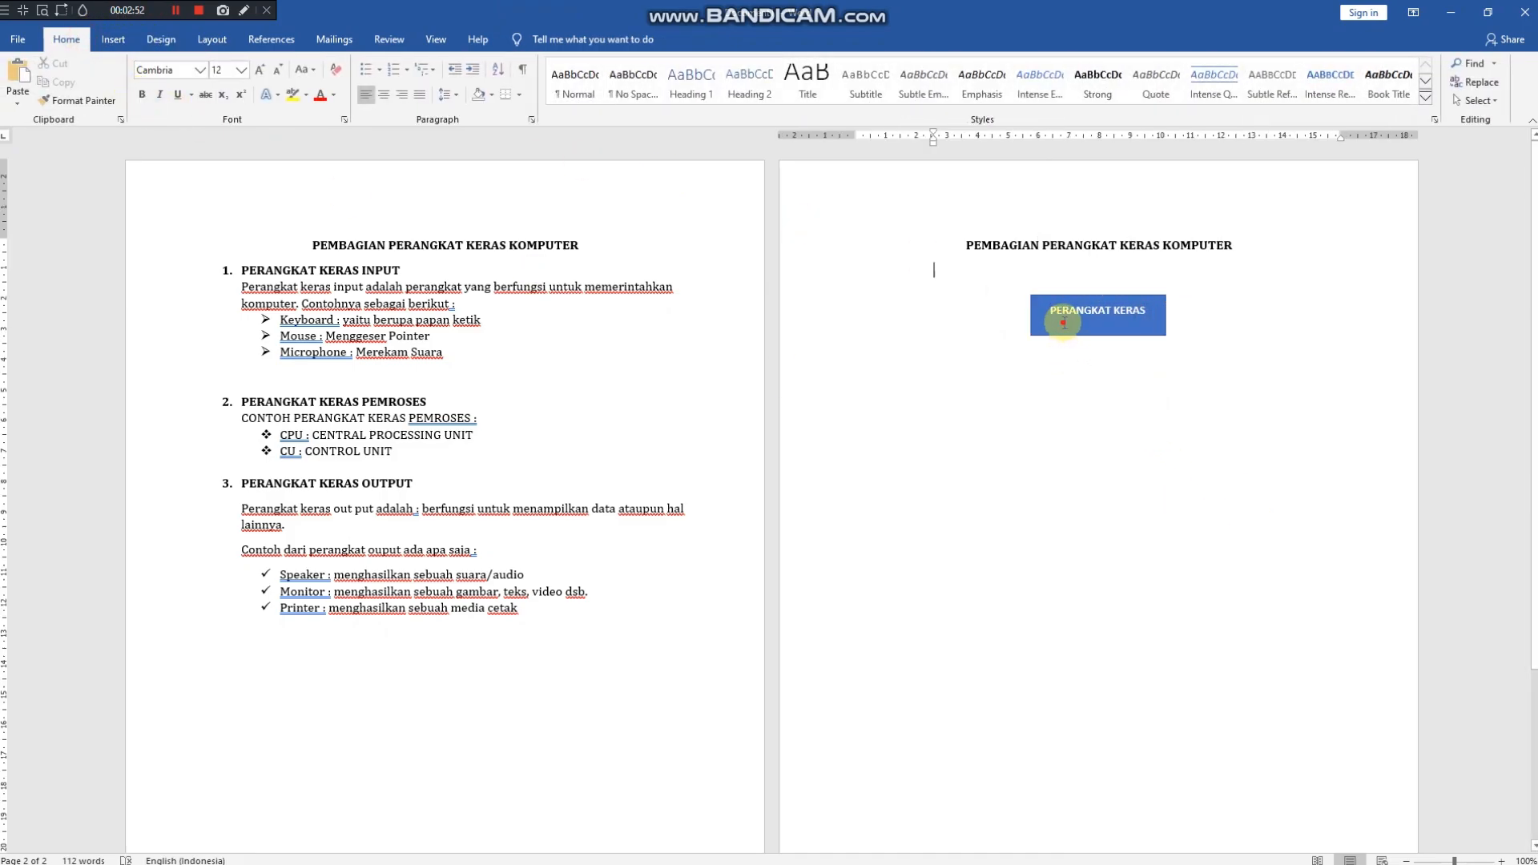
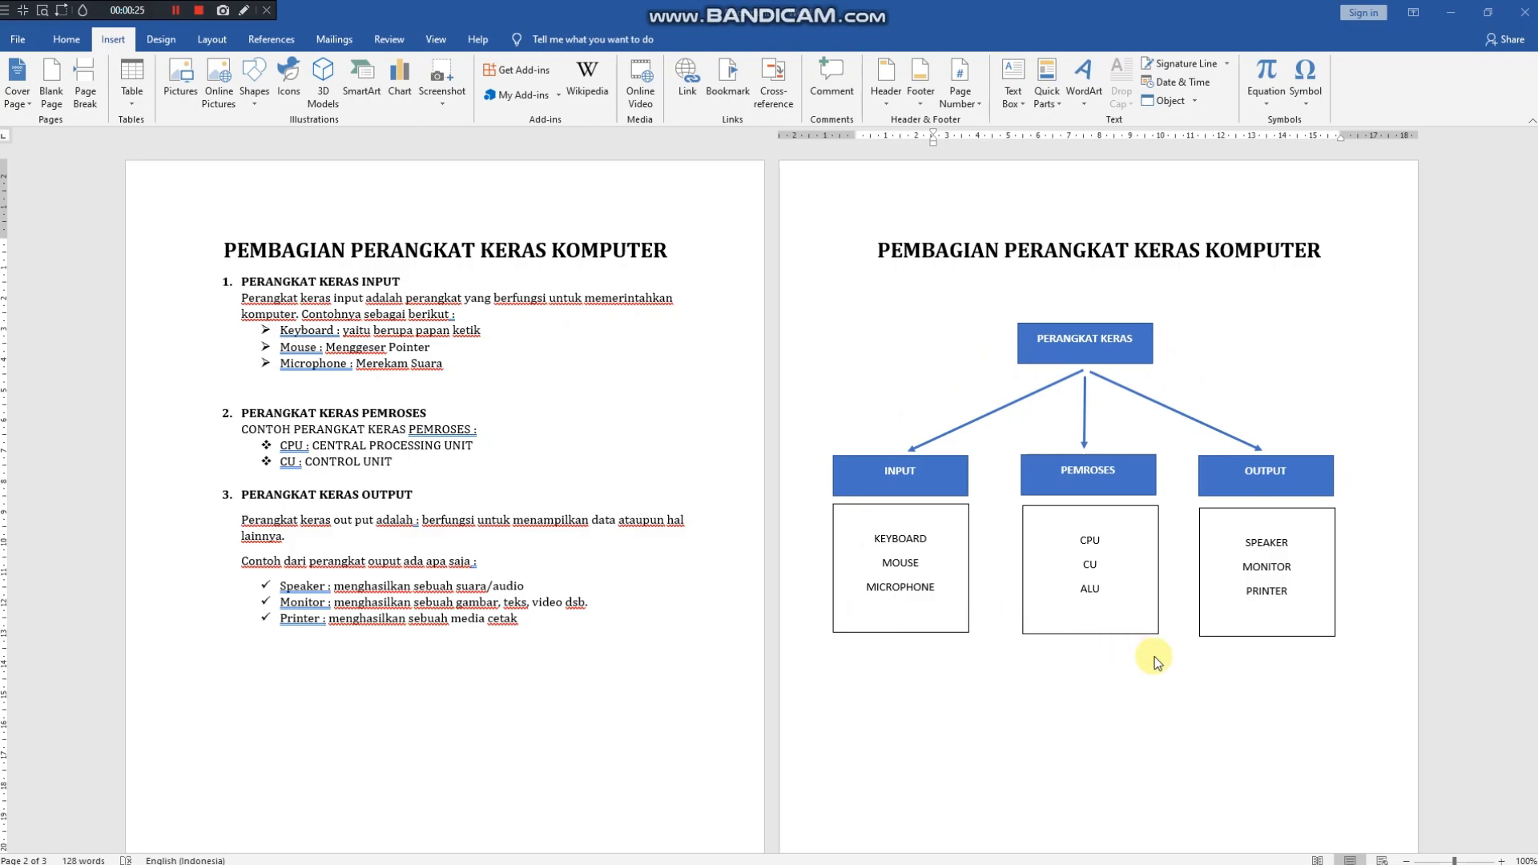
Insert a table of four columns and four rows below the title on page 3
{"action": "scroll", "coordinate": [992, 611], "scroll_direction": "down", "scroll_amount": 7}
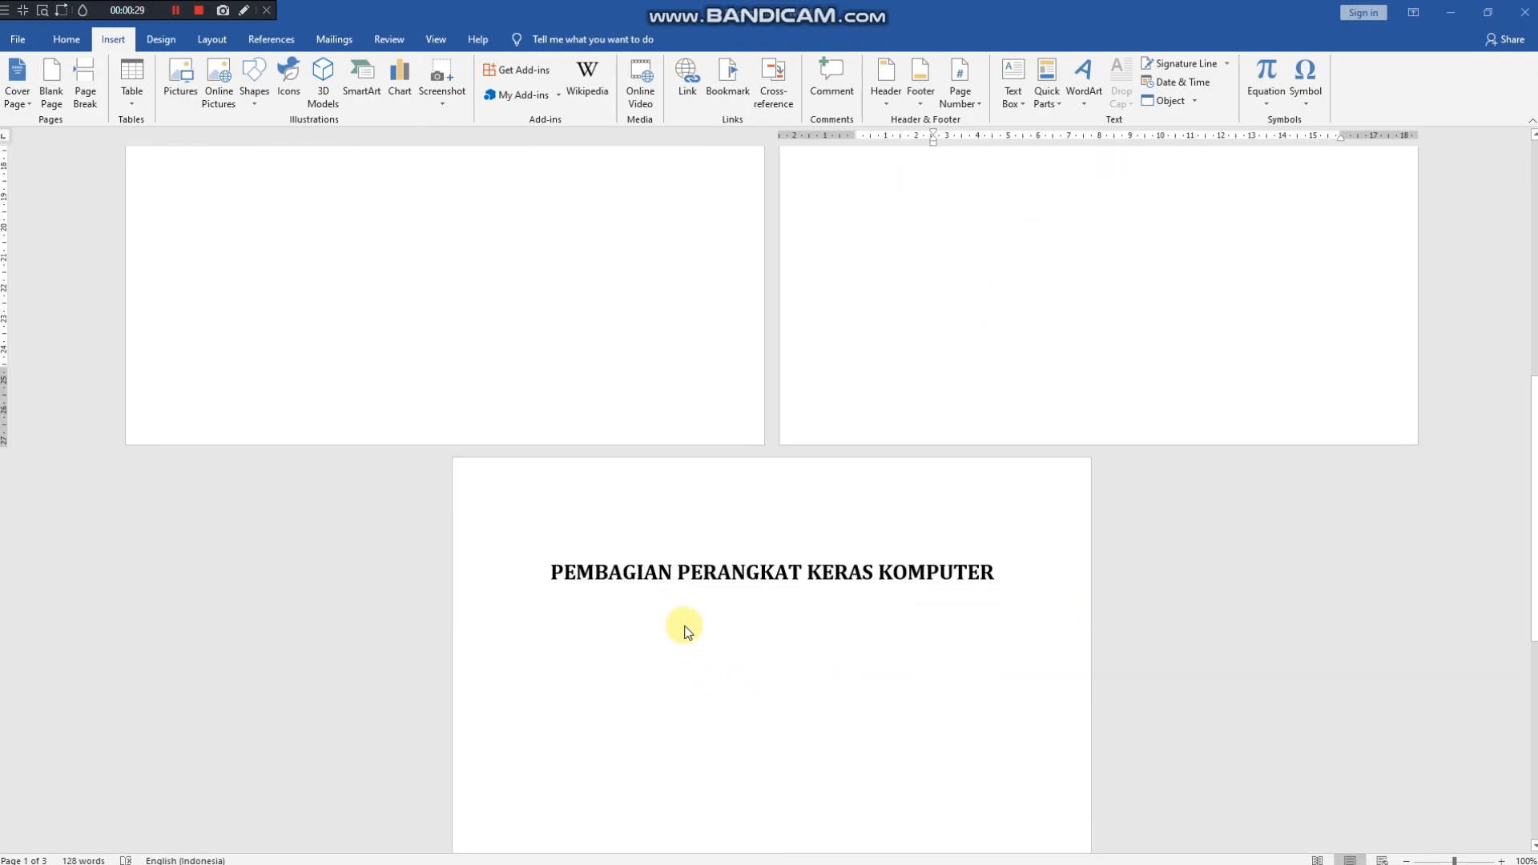
{"action": "scroll", "coordinate": [721, 637], "scroll_direction": "up", "scroll_amount": 5}
{"action": "scroll", "coordinate": [732, 623], "scroll_direction": "up", "scroll_amount": 7}
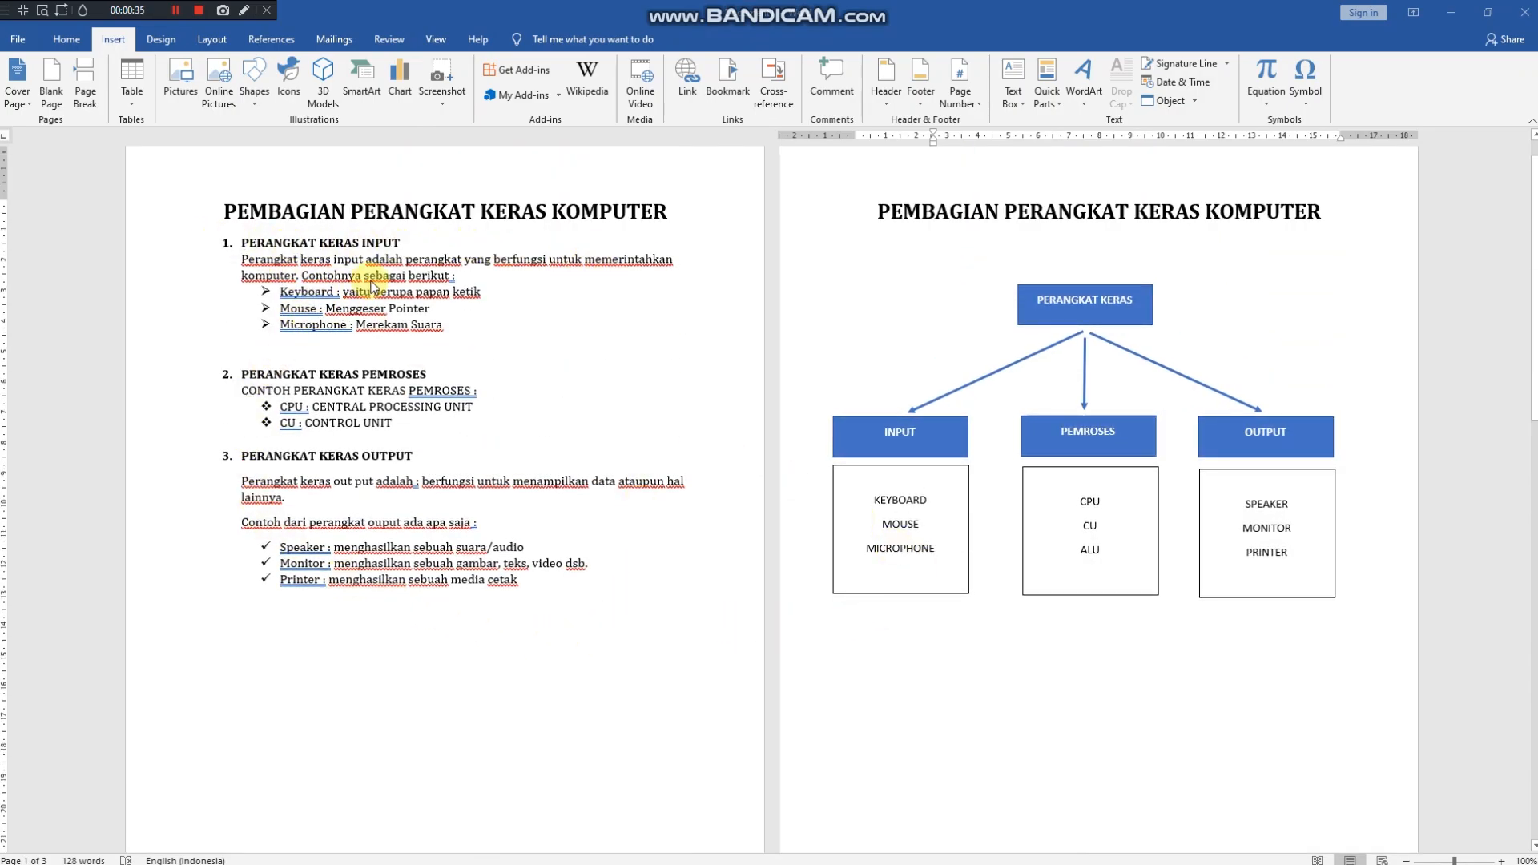
{"action": "scroll", "coordinate": [318, 333], "scroll_direction": "down", "scroll_amount": 3}
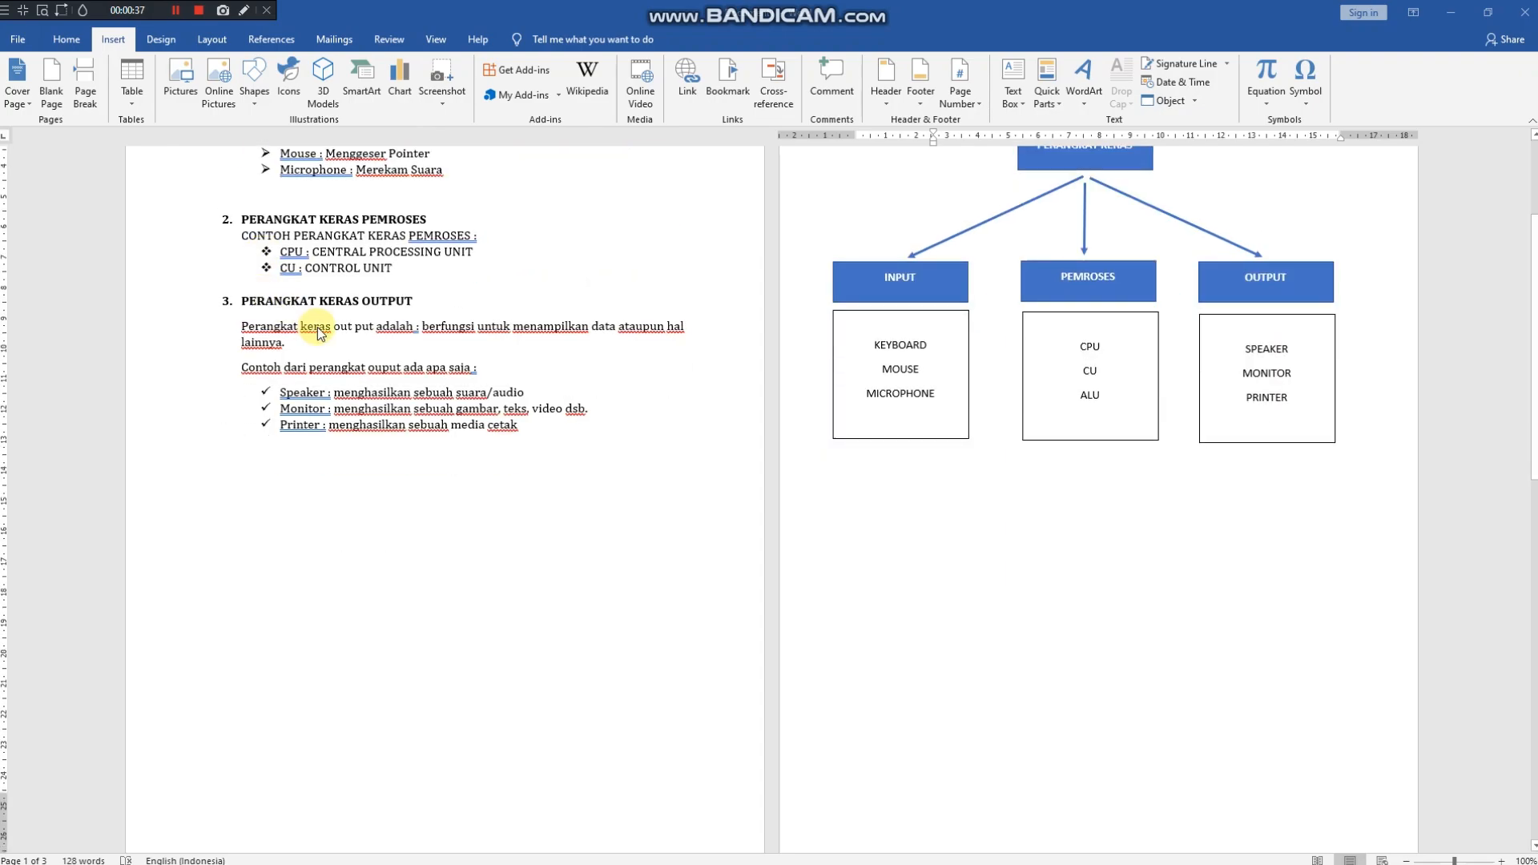
{"action": "scroll", "coordinate": [319, 333], "scroll_direction": "down", "scroll_amount": 10}
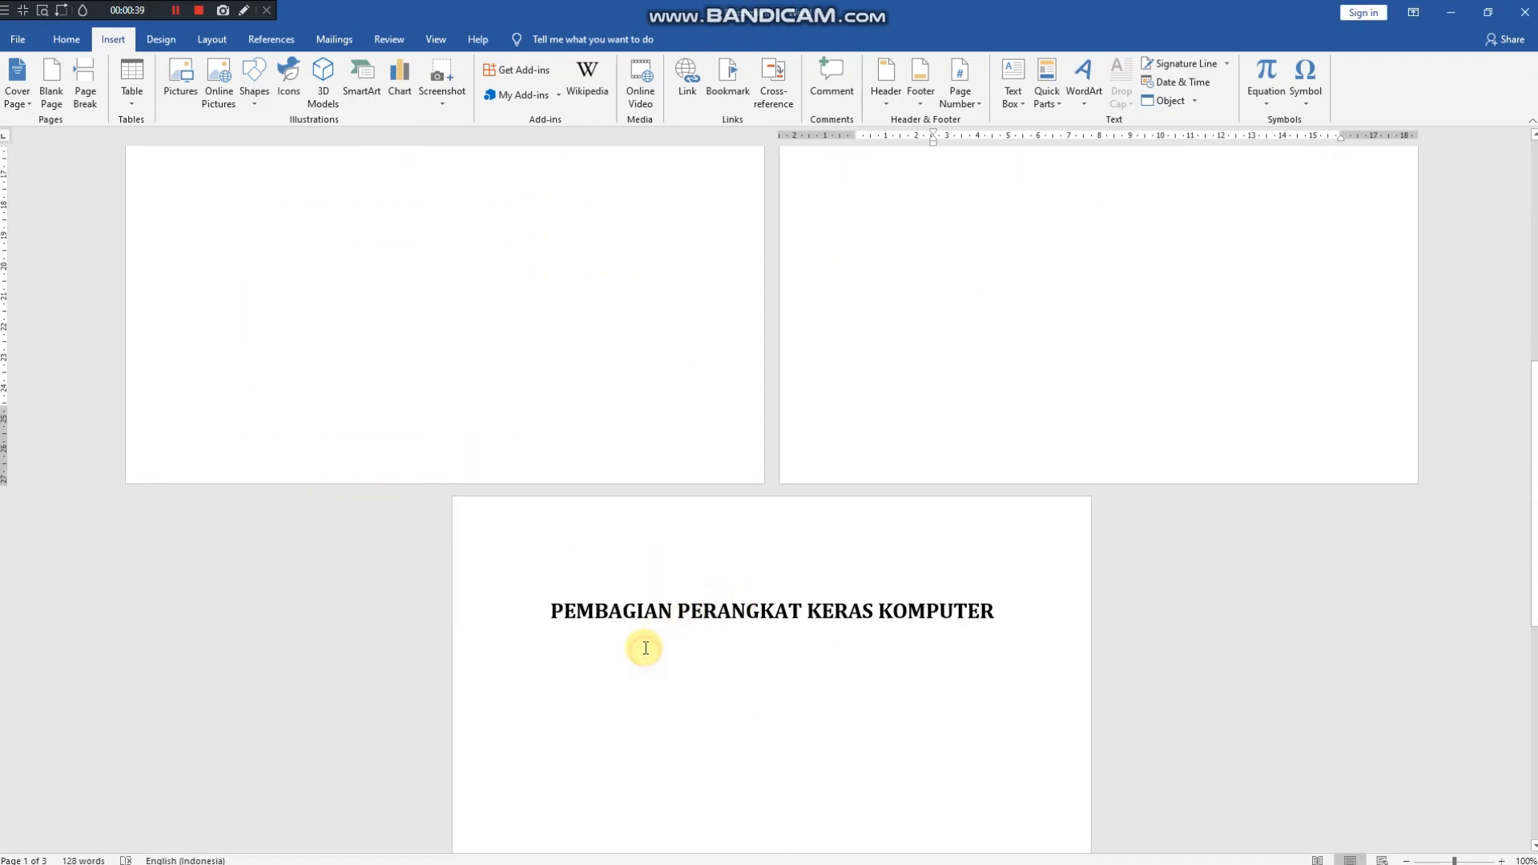
{"action": "left_click", "coordinate": [679, 649]}
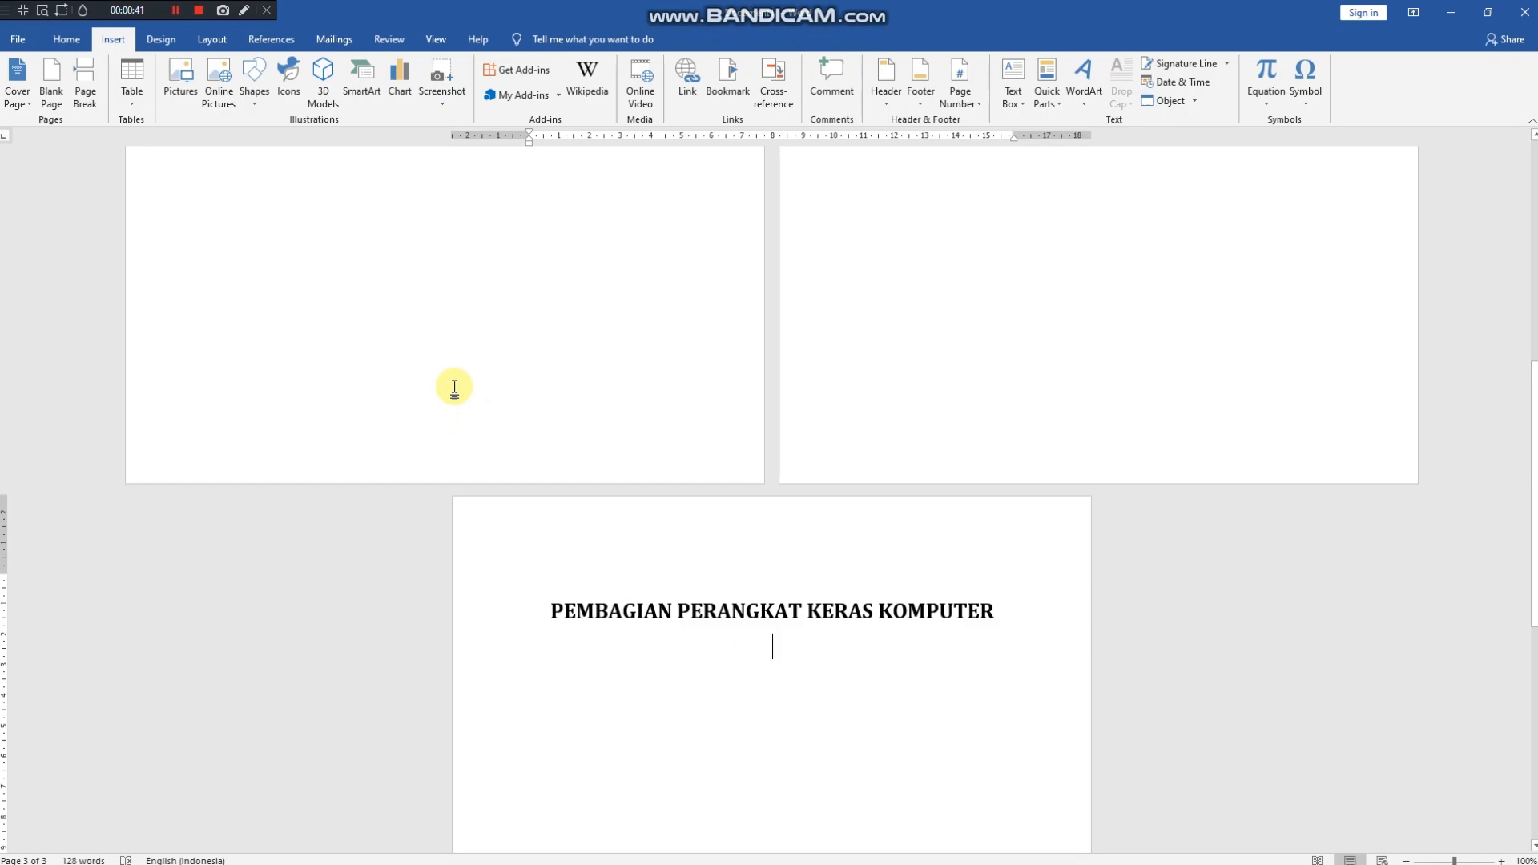
{"action": "left_click", "coordinate": [128, 106]}
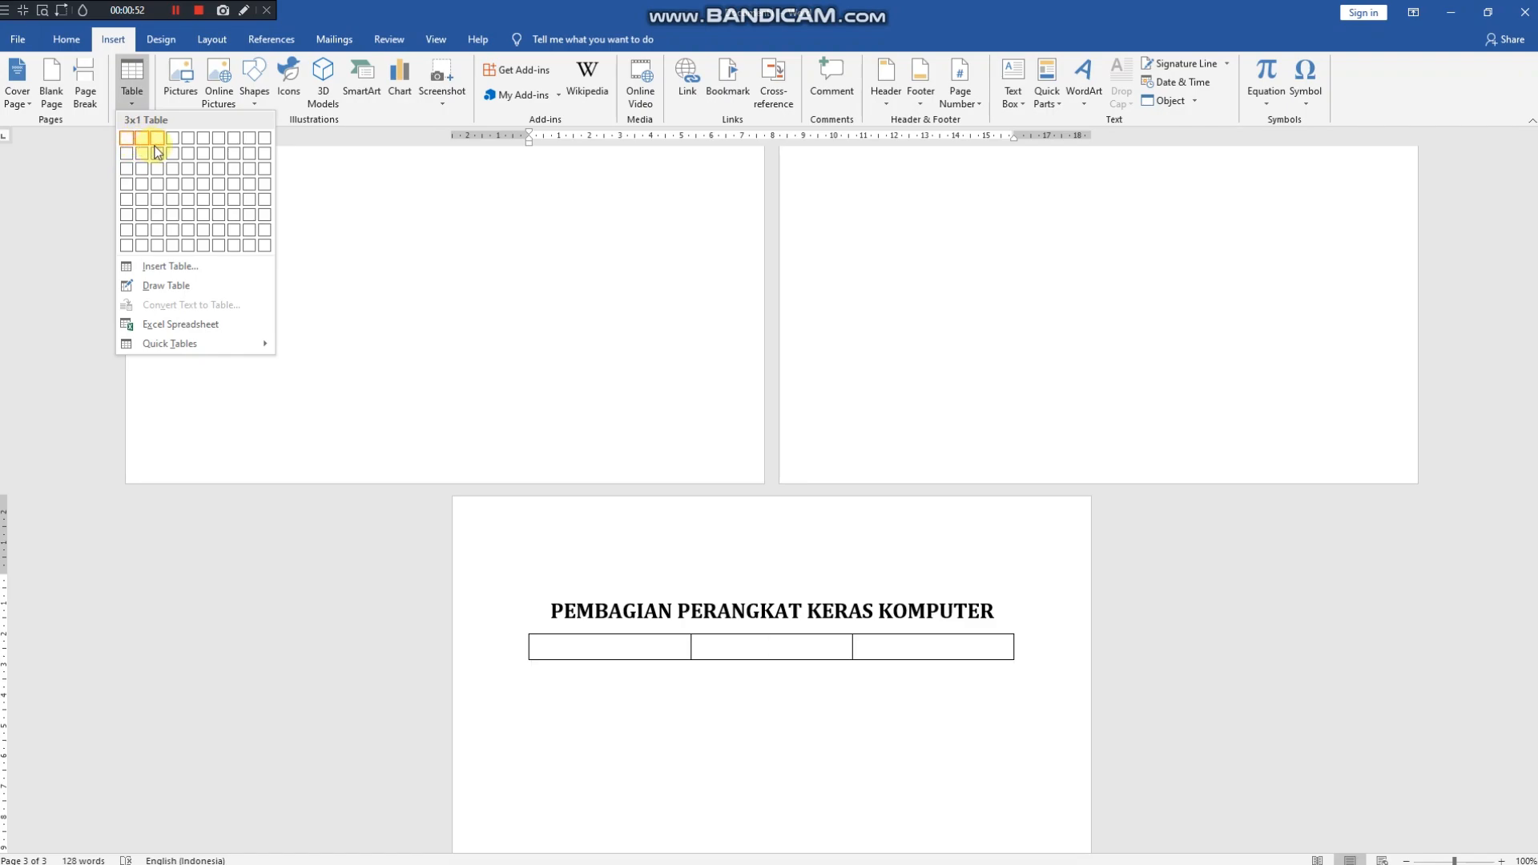
{"action": "left_click", "coordinate": [170, 187]}
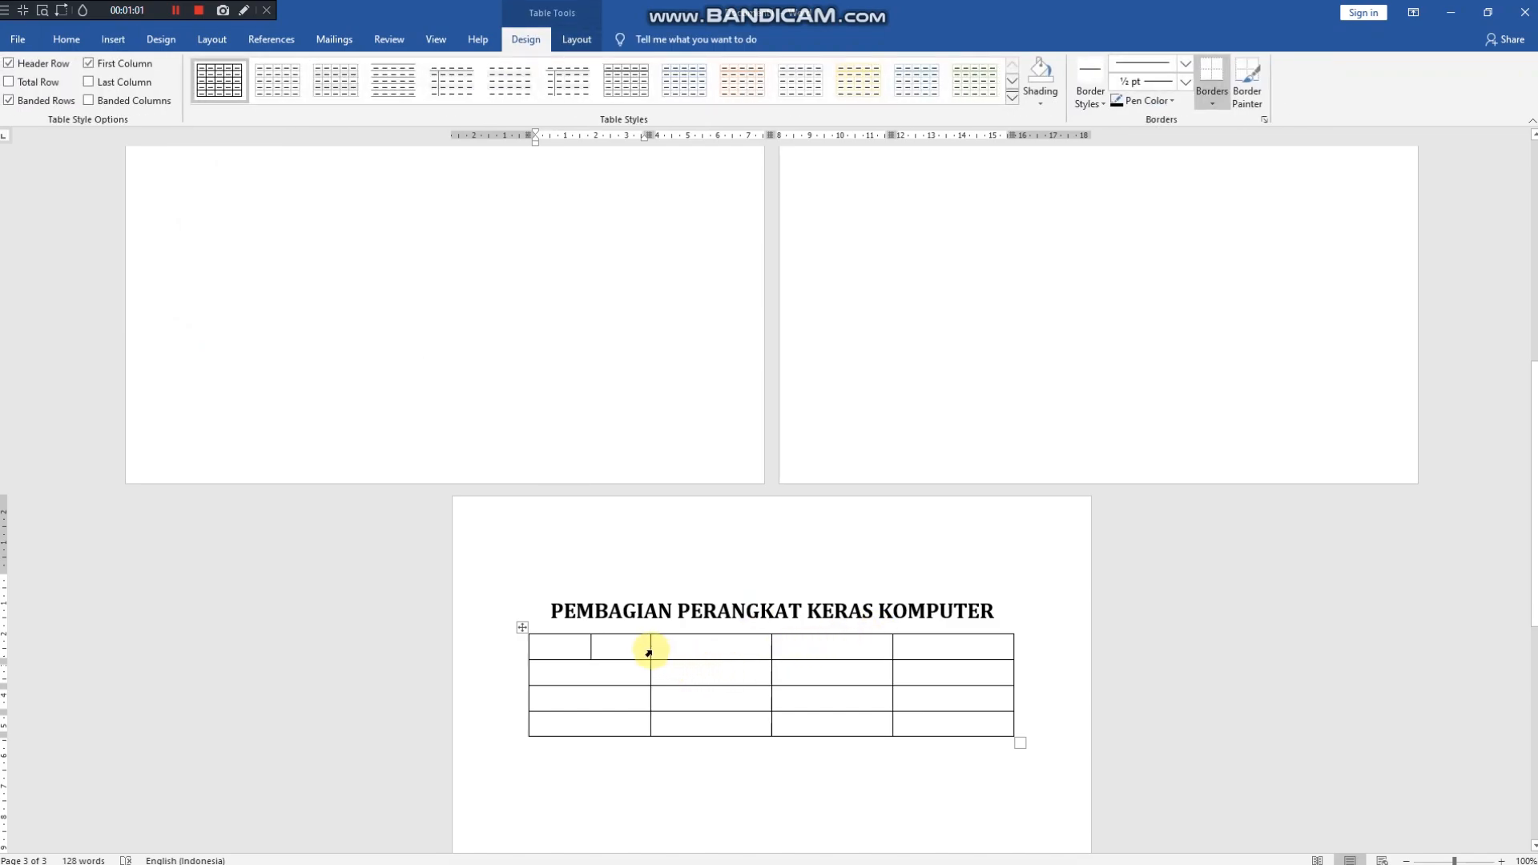
Enter the header "NO" in the table's first cell and narrow the first column to fit it
{"action": "left_click_drag", "start_coordinate": [650, 649], "coordinate": [566, 645]}
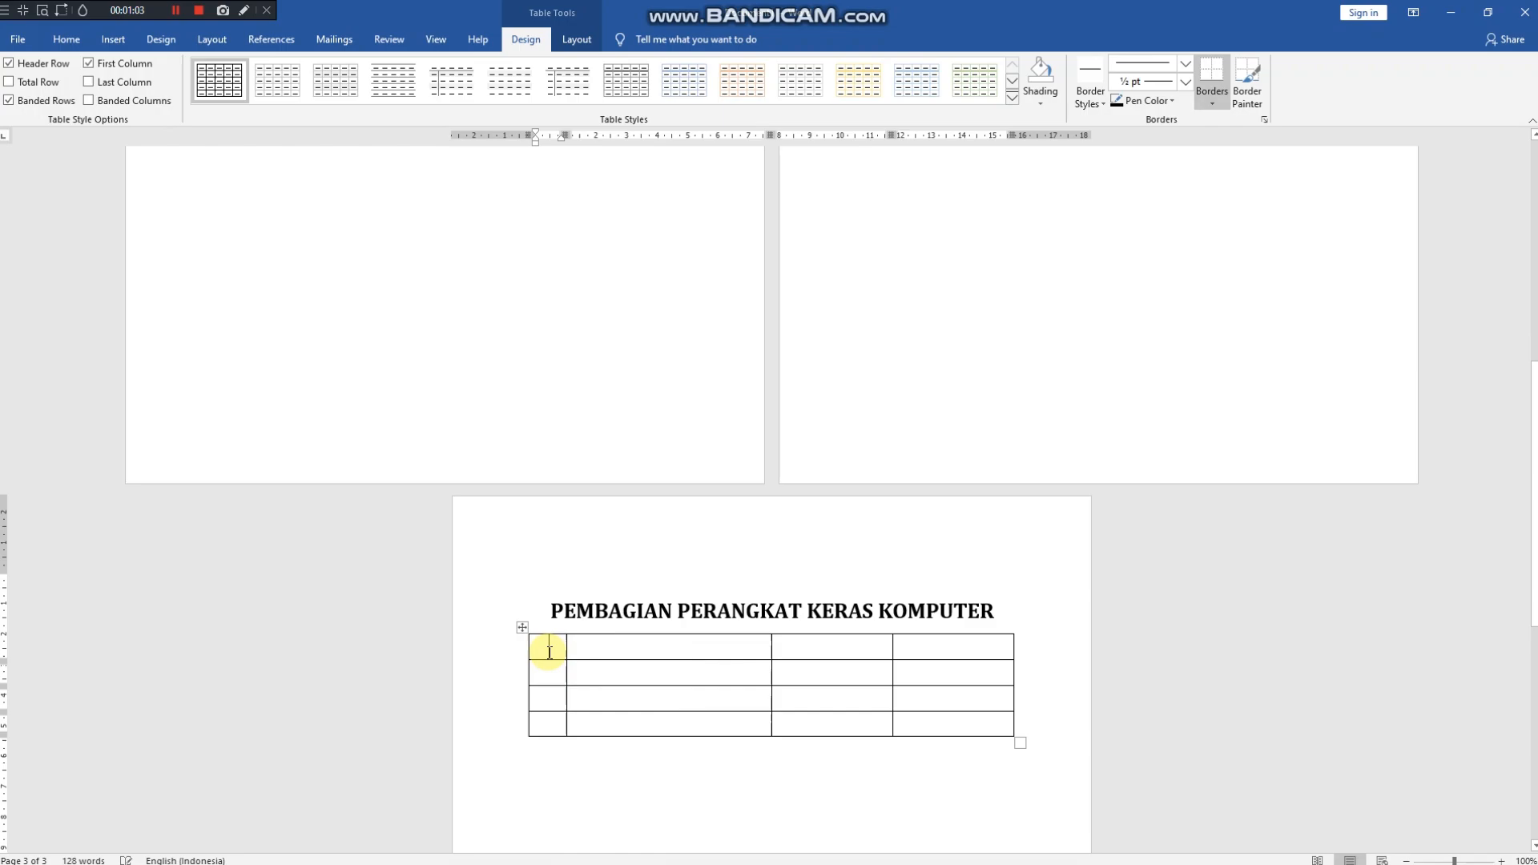
{"action": "key", "text": "ctrl+z"}
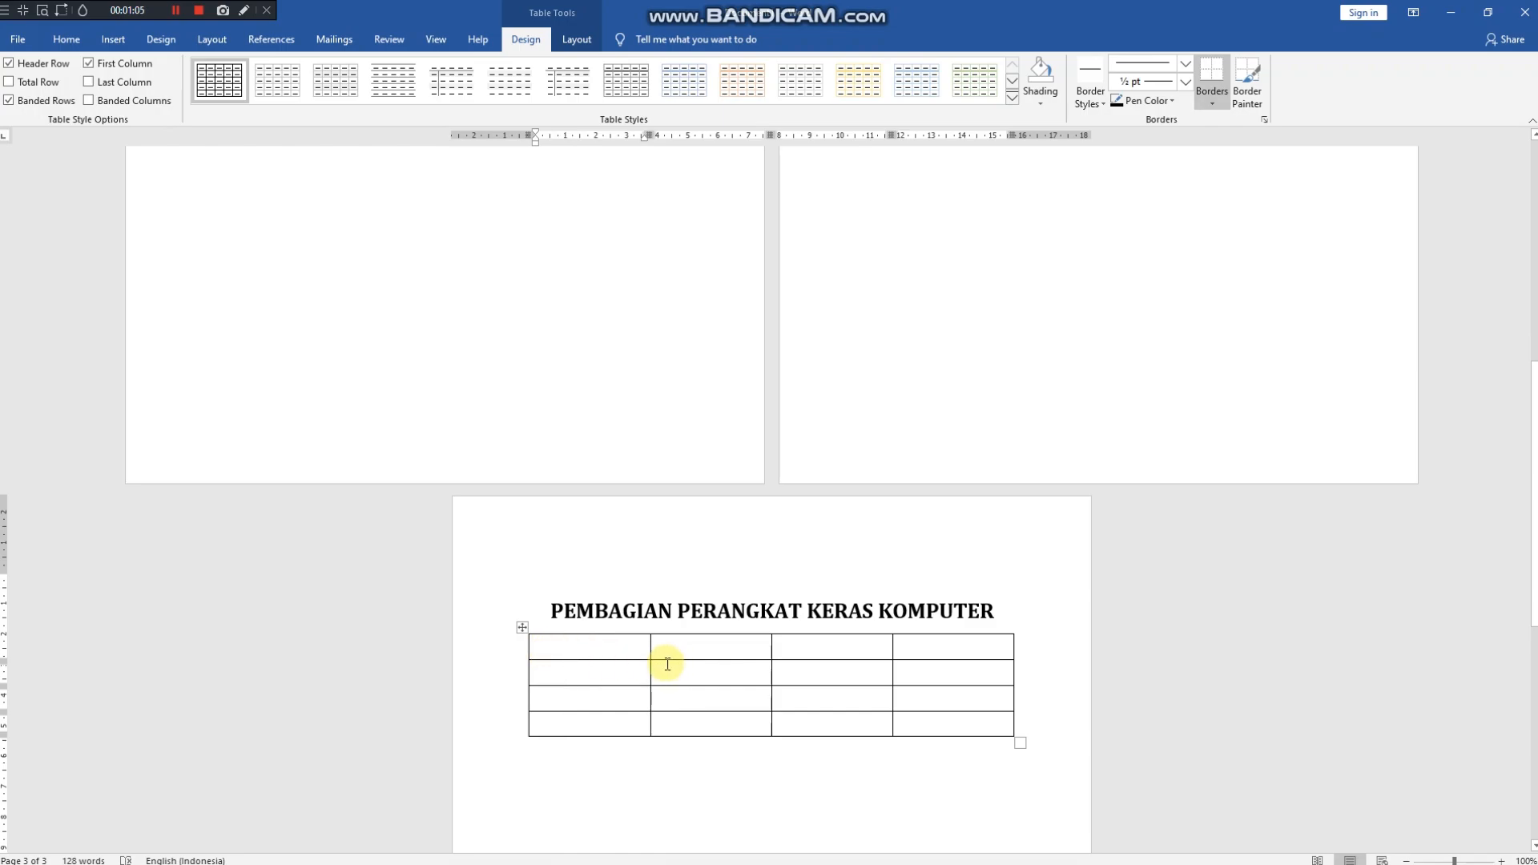
{"action": "type", "text": "NO"}
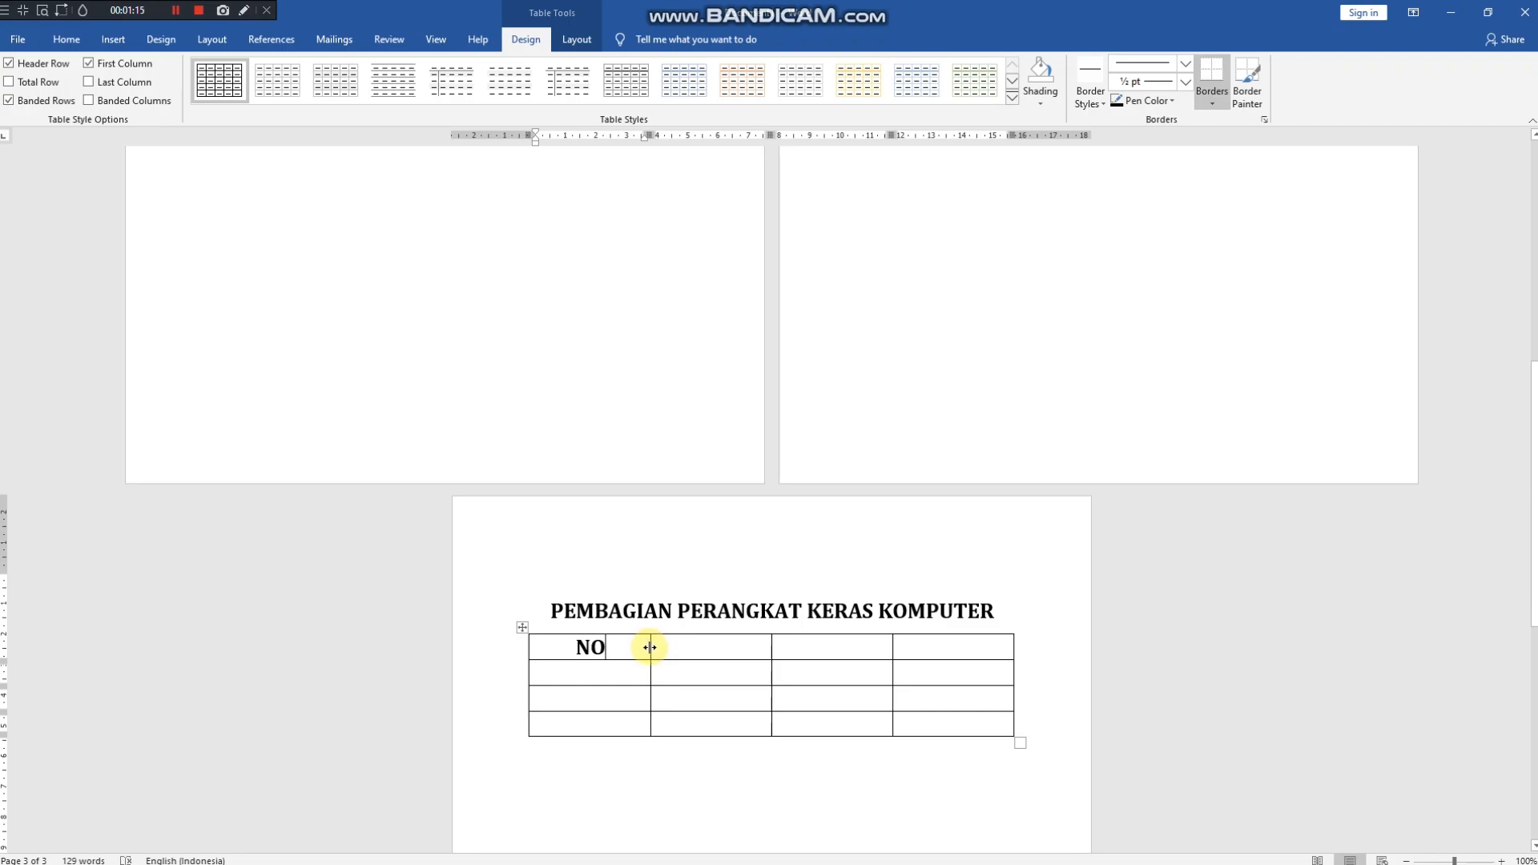
{"action": "left_click_drag", "start_coordinate": [650, 647], "coordinate": [580, 650]}
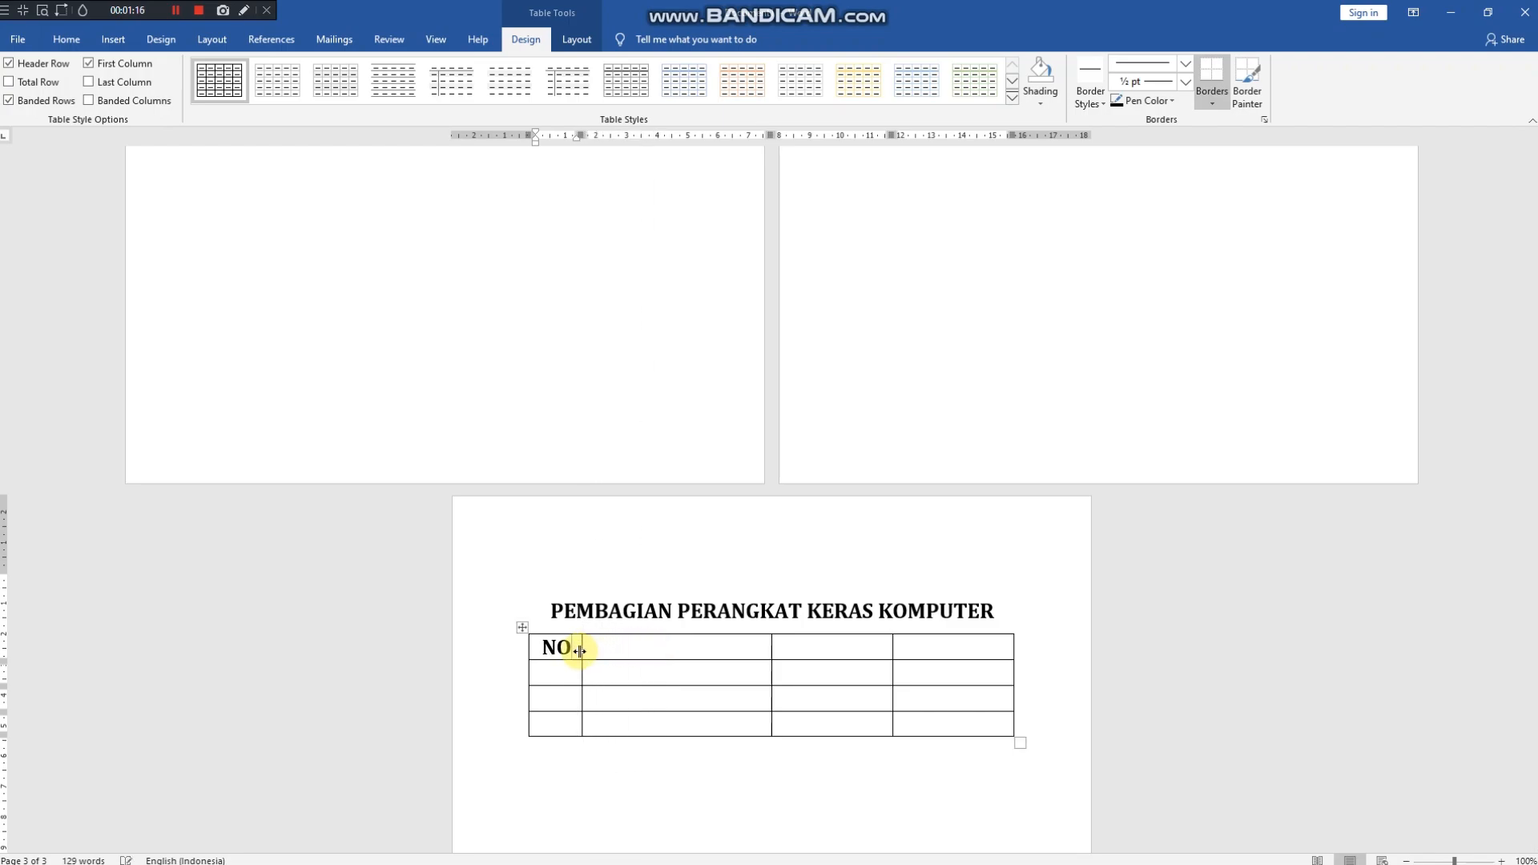
Enter "Input" as the header of the table's second column
{"action": "left_click", "coordinate": [648, 650]}
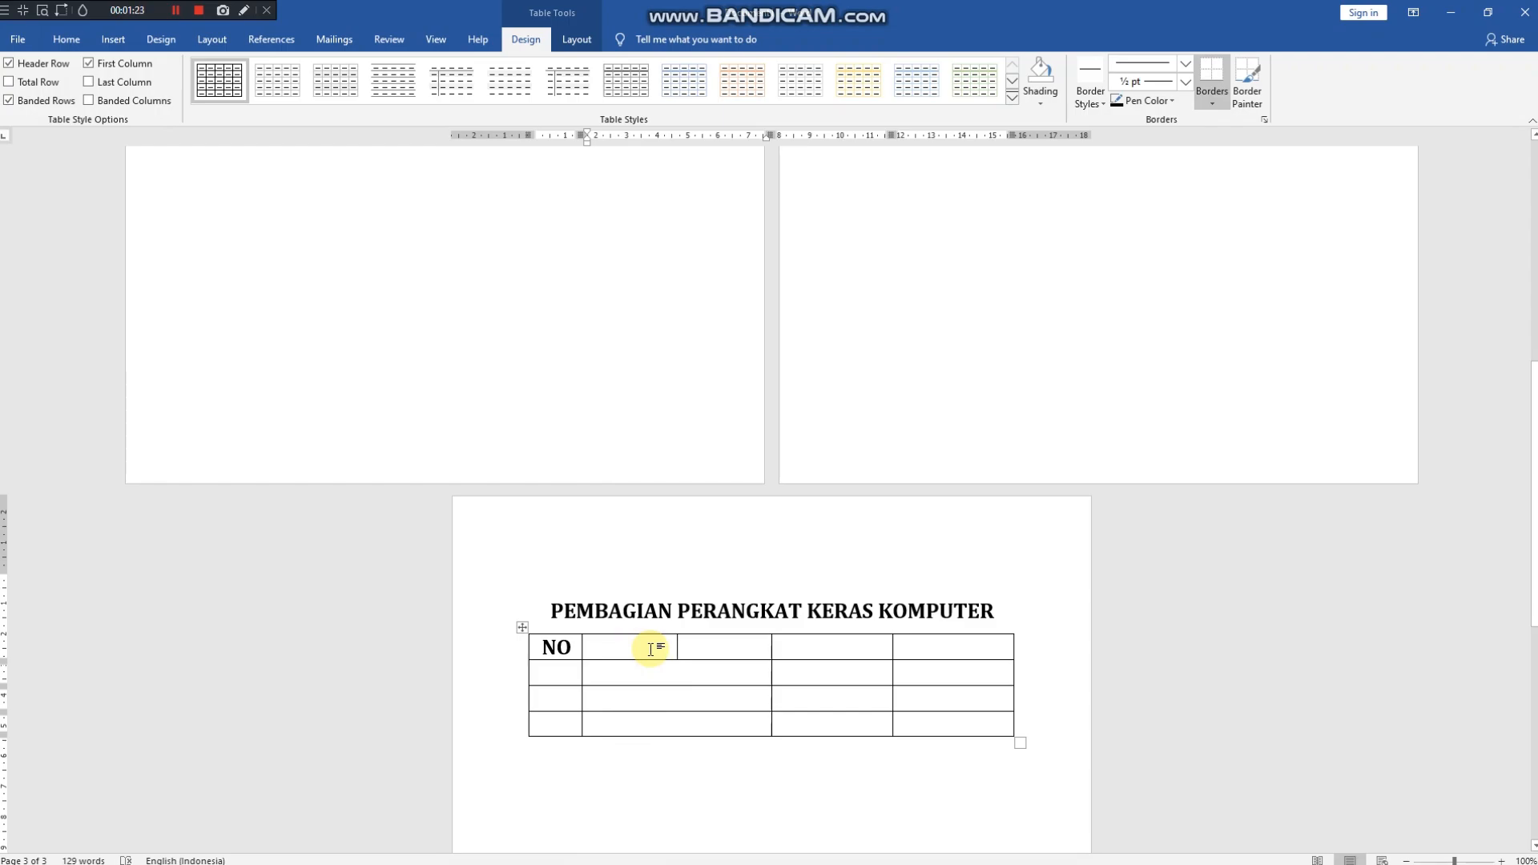
{"action": "type", "text": "perngkat"}
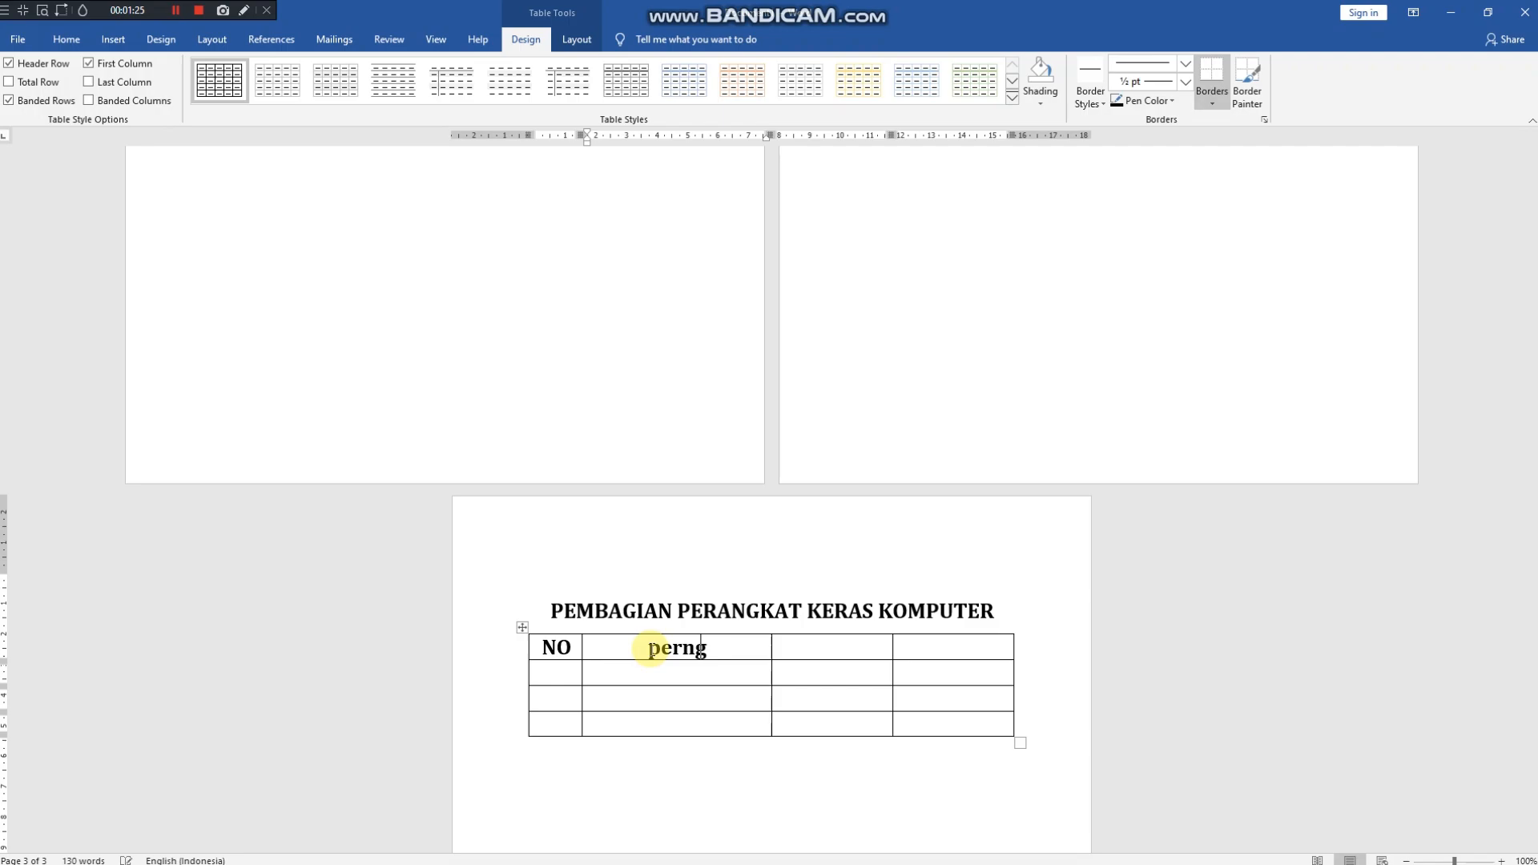
{"action": "key", "text": "BackSpace"}
{"action": "key", "text": "BackSpace"}
{"action": "key", "text": "BackSpace"}
{"action": "key", "text": "BackSpace"}
{"action": "key", "text": "BackSpace"}
{"action": "key", "text": "BackSpace"}
{"action": "key", "text": "BackSpace"}
{"action": "key", "text": "BackSpace"}
{"action": "type", "text": "P"}
{"action": "key", "text": "BackSpace"}
{"action": "type", "text": "In"}
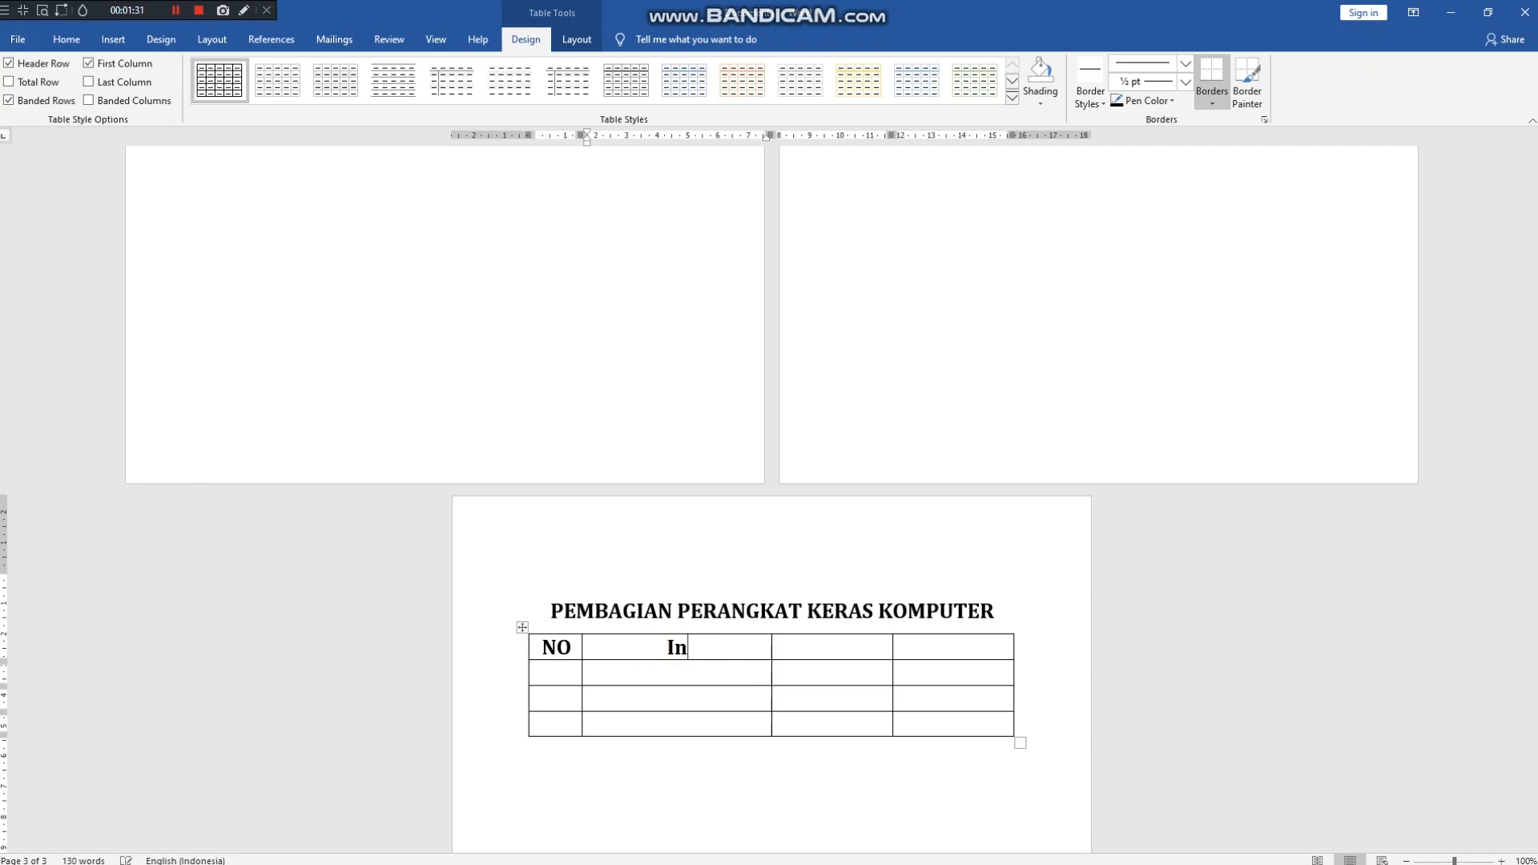
{"action": "type", "text": "put"}
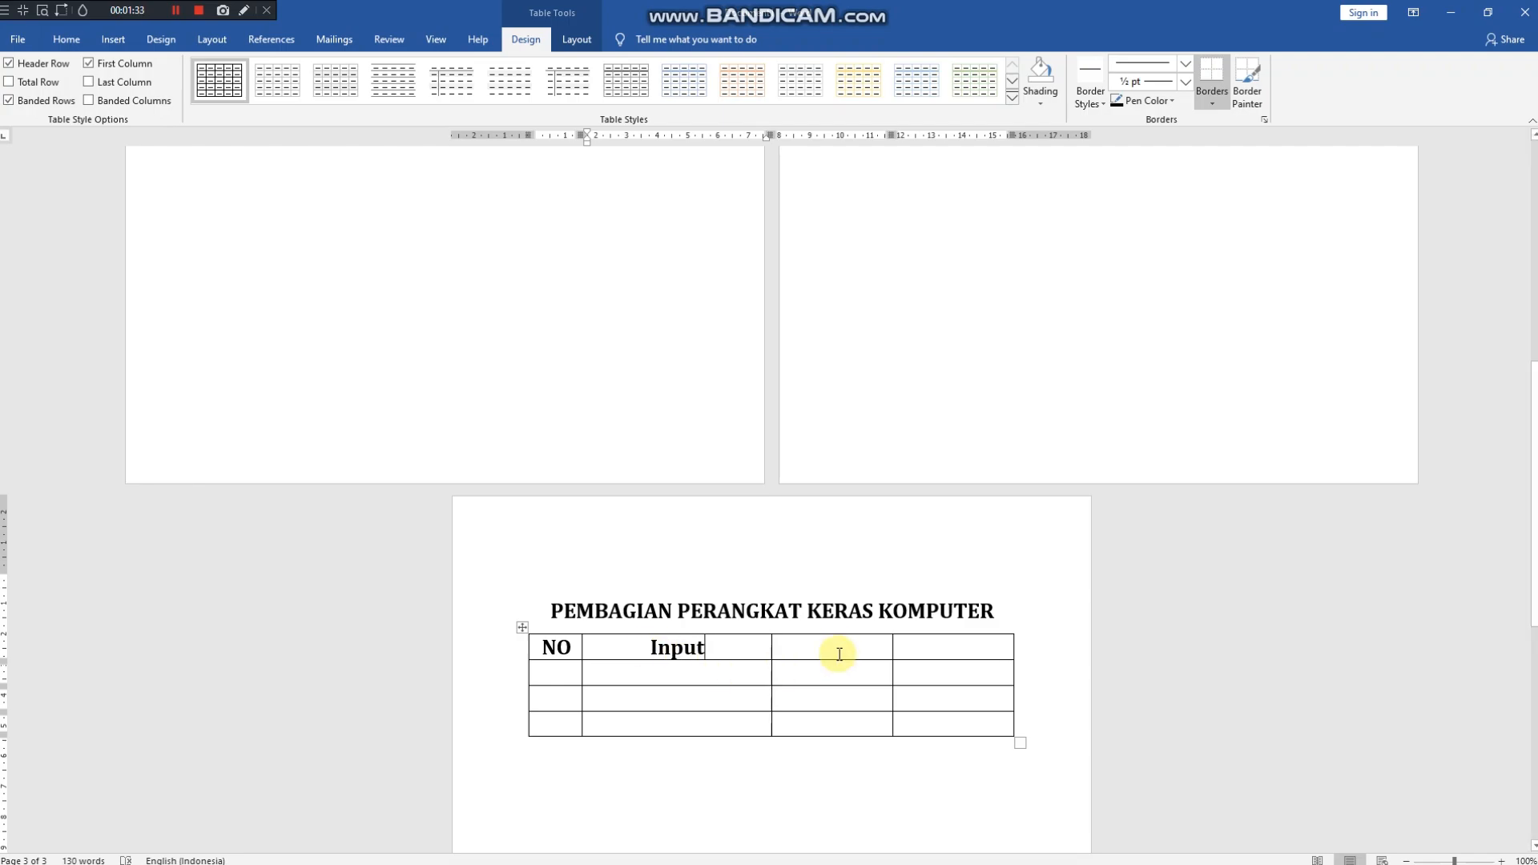
Enter "Pemroses" and "Output" as the headers of the third and fourth columns
{"action": "left_click", "coordinate": [835, 649]}
{"action": "type", "text": "O"}
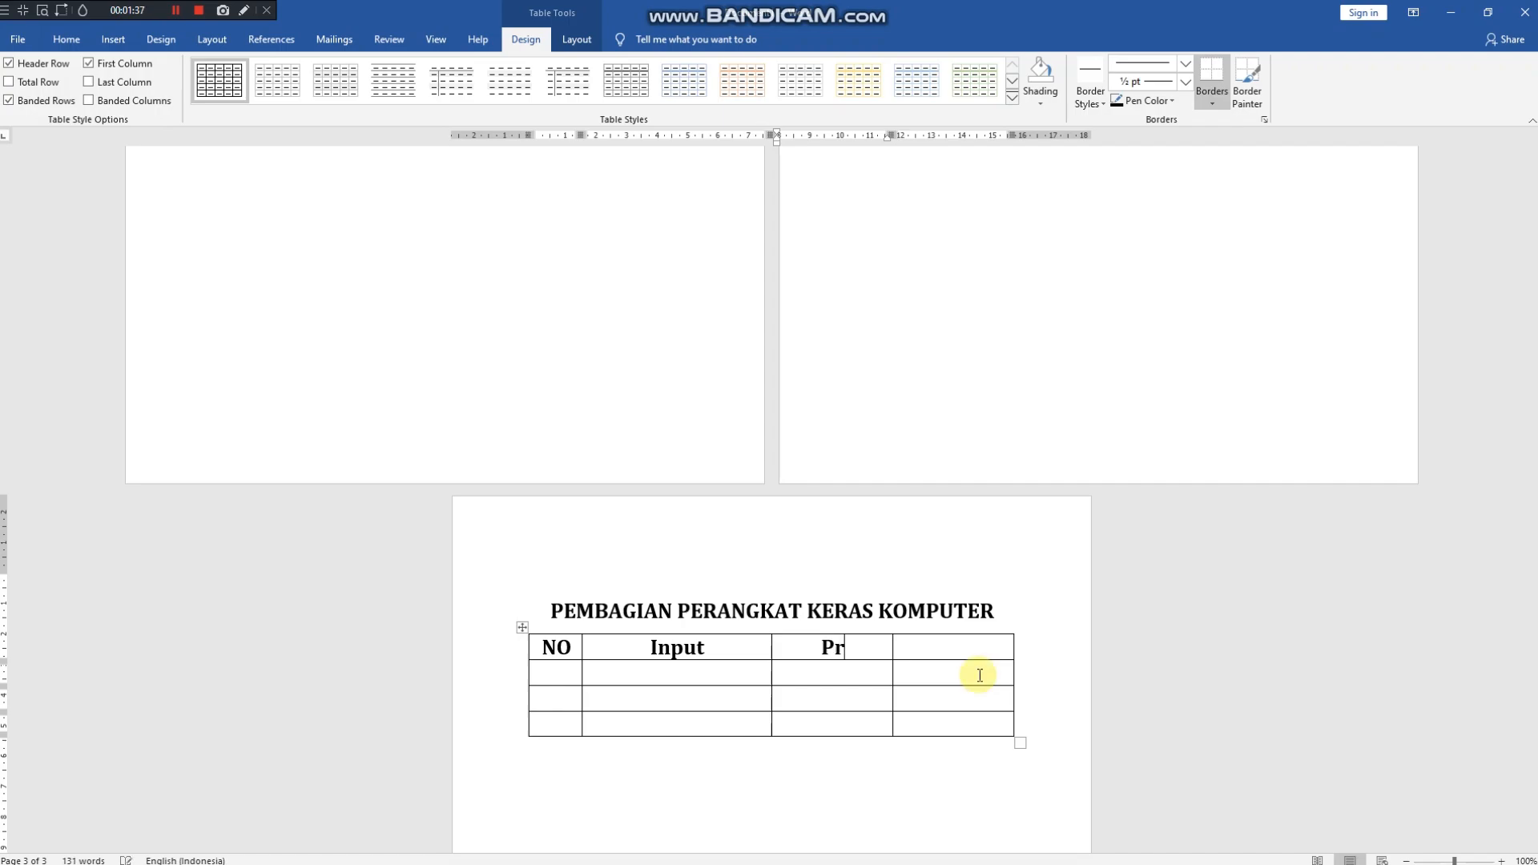
{"action": "type", "text": "remroses"}
{"action": "left_click", "coordinate": [945, 646]}
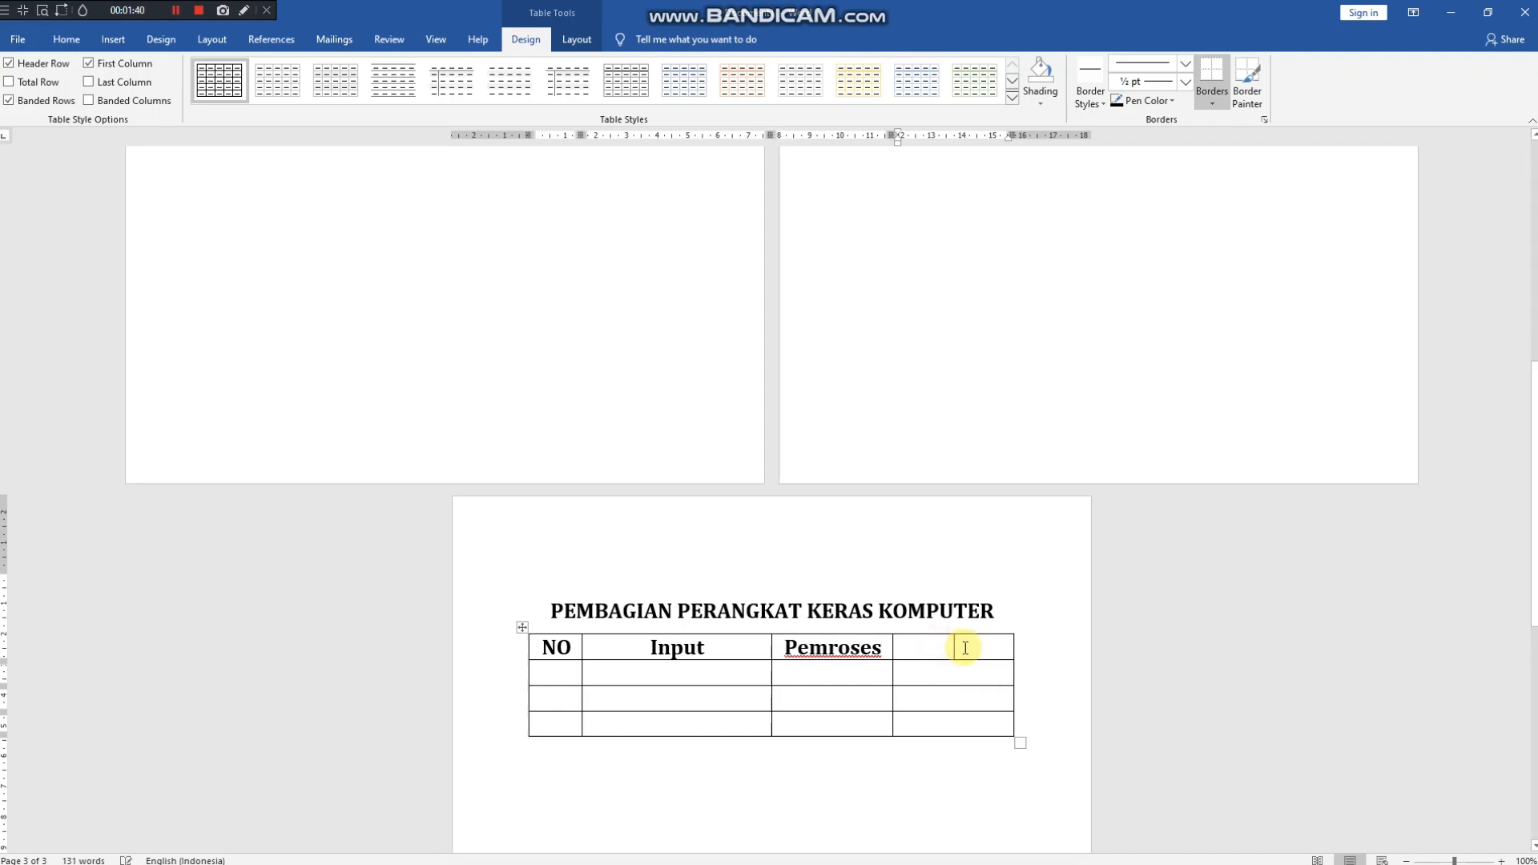
{"action": "type", "text": "Output"}
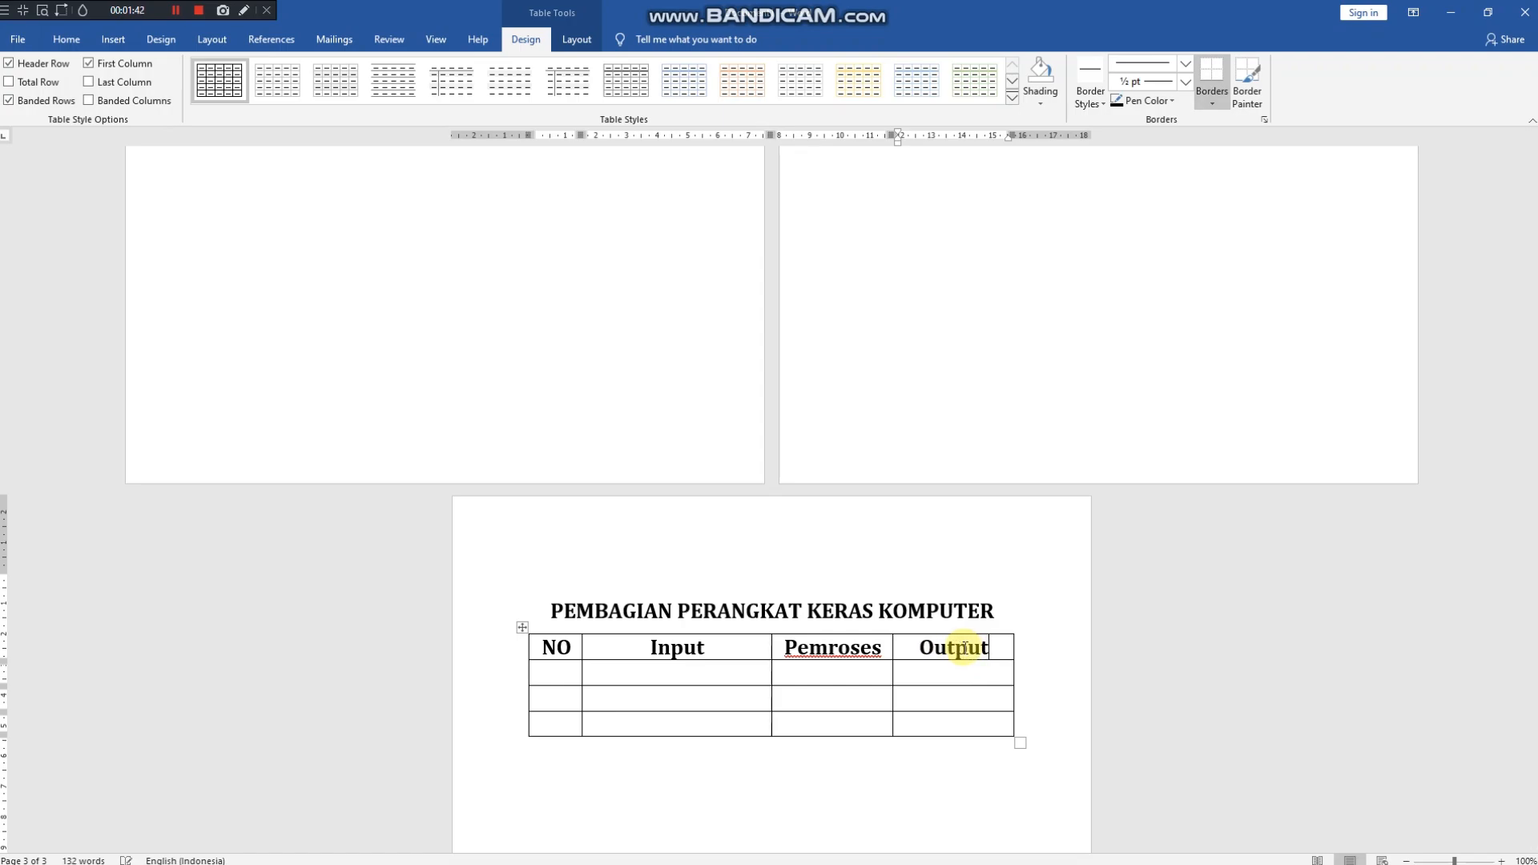
Narrow the Input column and slightly shift the border between Pemroses and Output to balance the column widths
{"action": "left_click", "coordinate": [767, 649]}
{"action": "left_click_drag", "start_coordinate": [767, 648], "coordinate": [728, 653]}
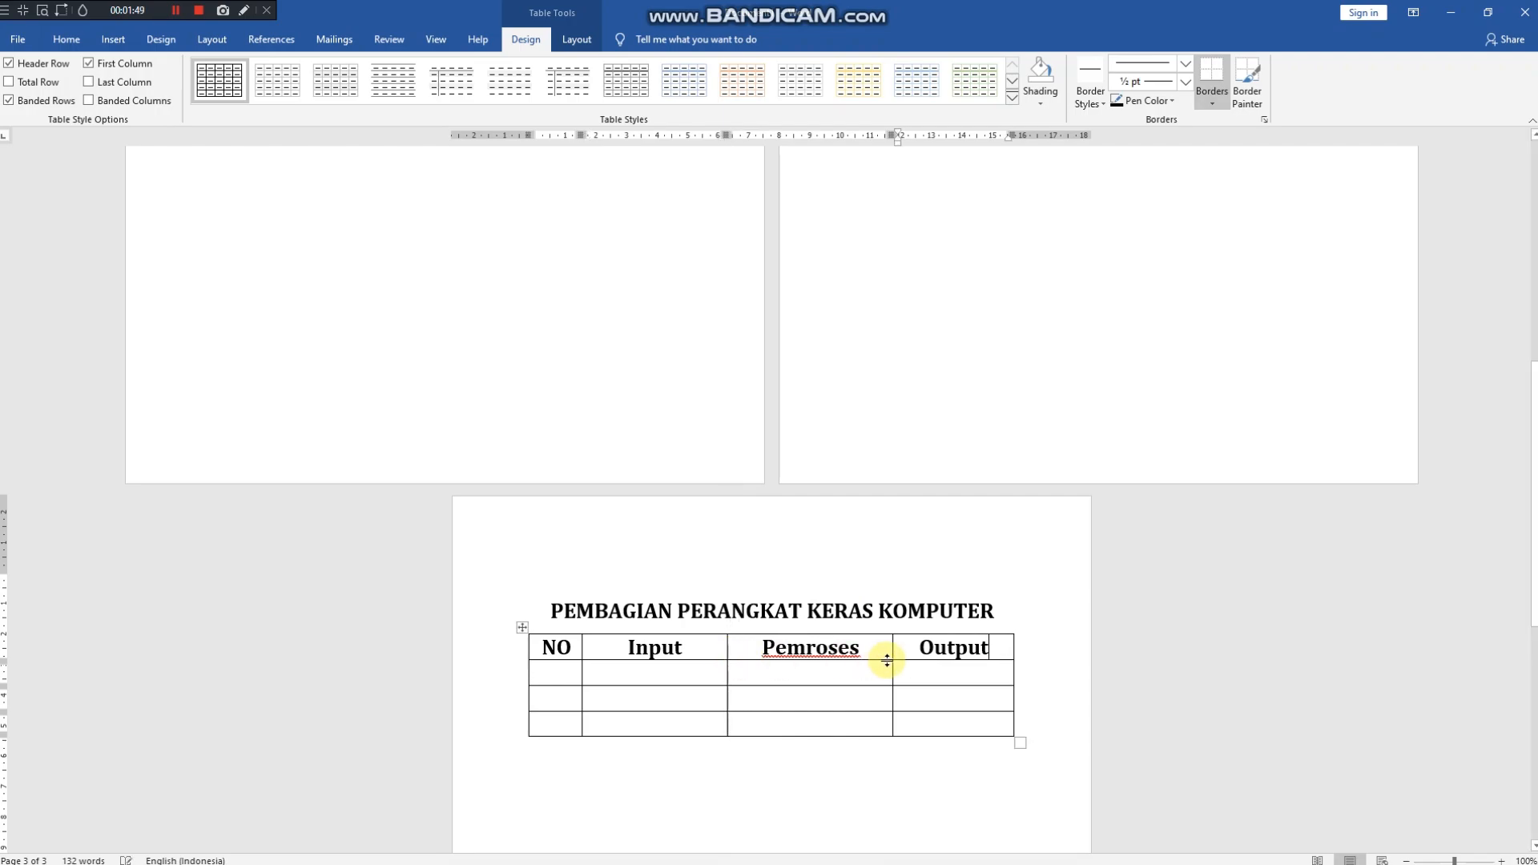
{"action": "left_click_drag", "start_coordinate": [889, 647], "coordinate": [887, 647]}
Number the three rows below the "NO" header 1, 2 and 3
{"action": "left_click", "coordinate": [555, 673]}
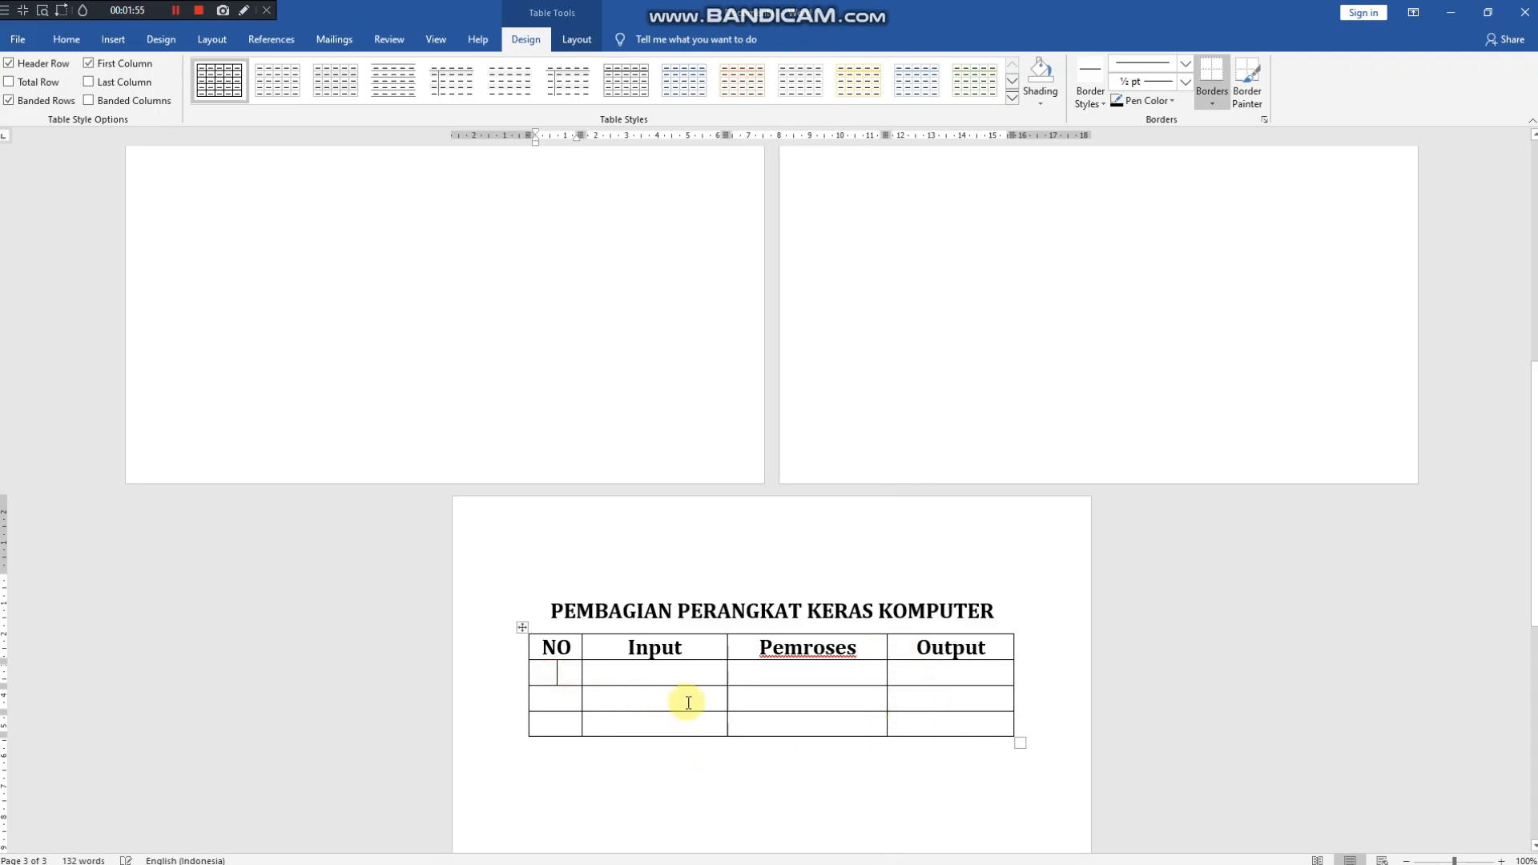
{"action": "type", "text": "1"}
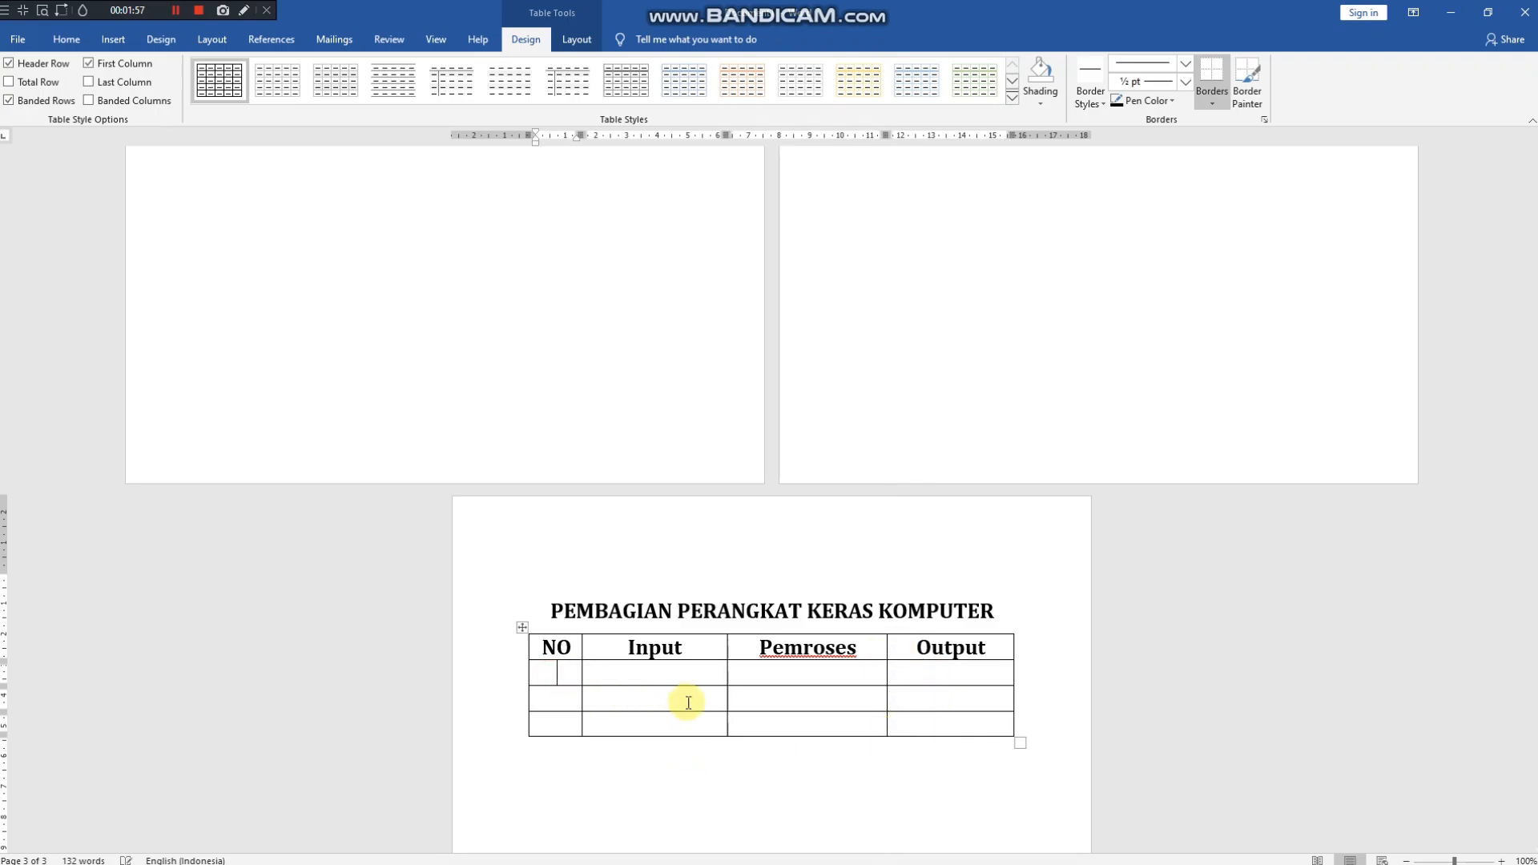
{"action": "left_click", "coordinate": [66, 39]}
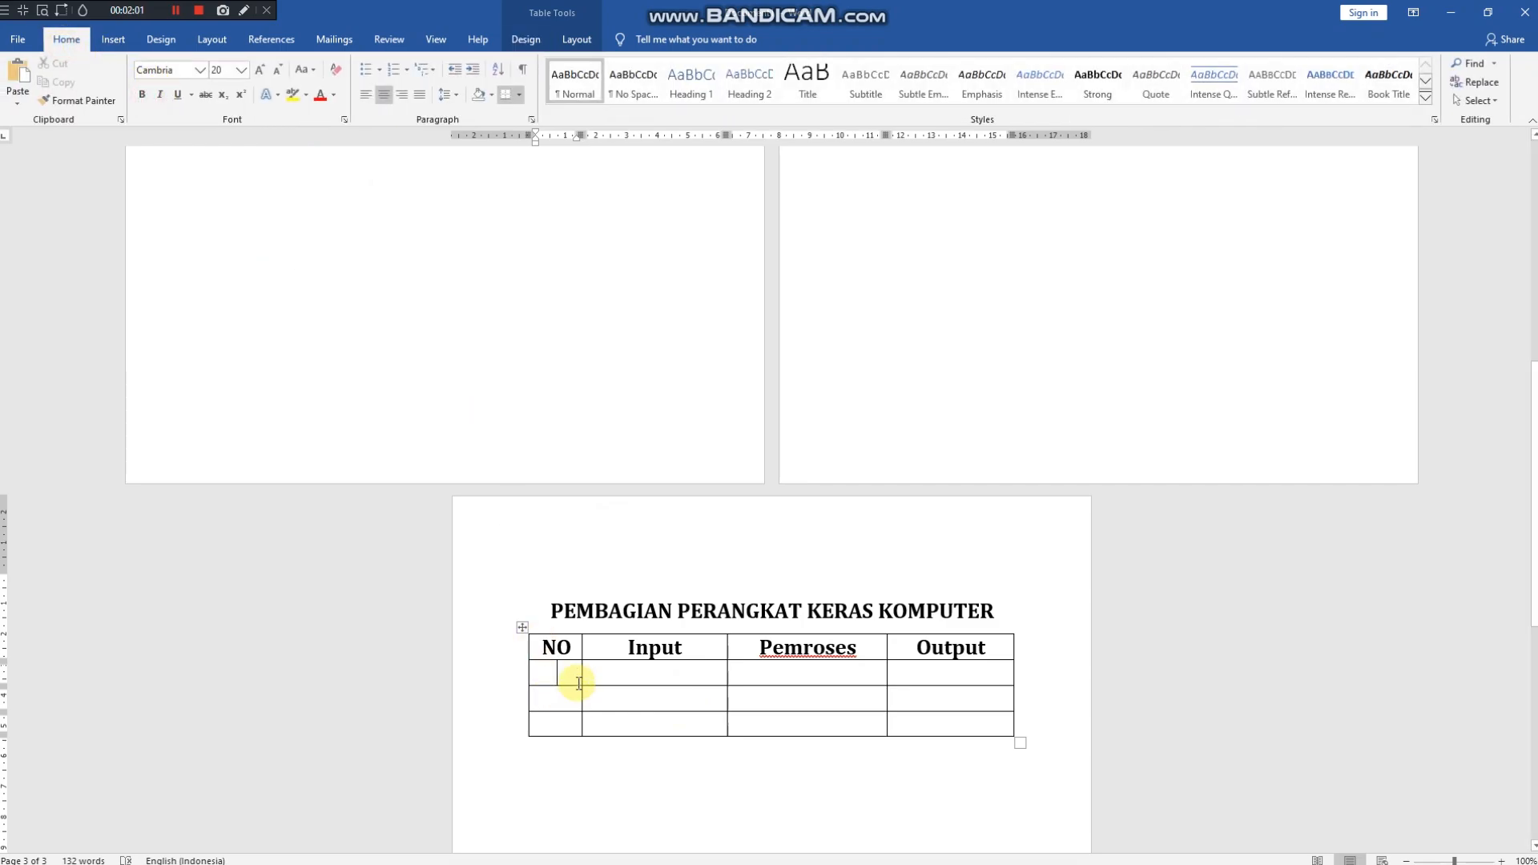
{"action": "type", "text": "1"}
{"action": "key", "text": "Down"}
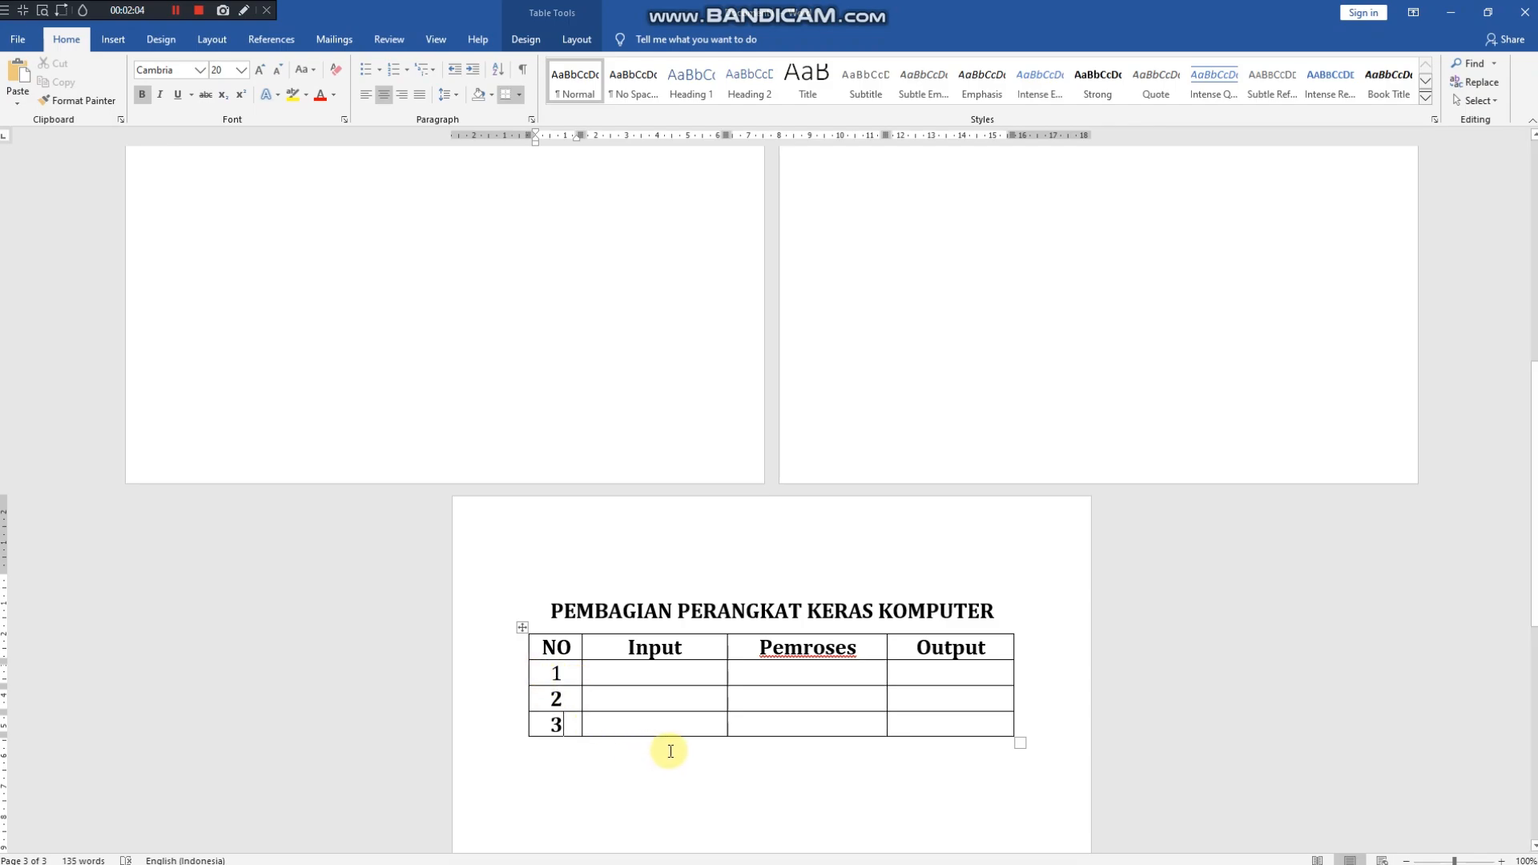
{"action": "left_click", "coordinate": [716, 778]}
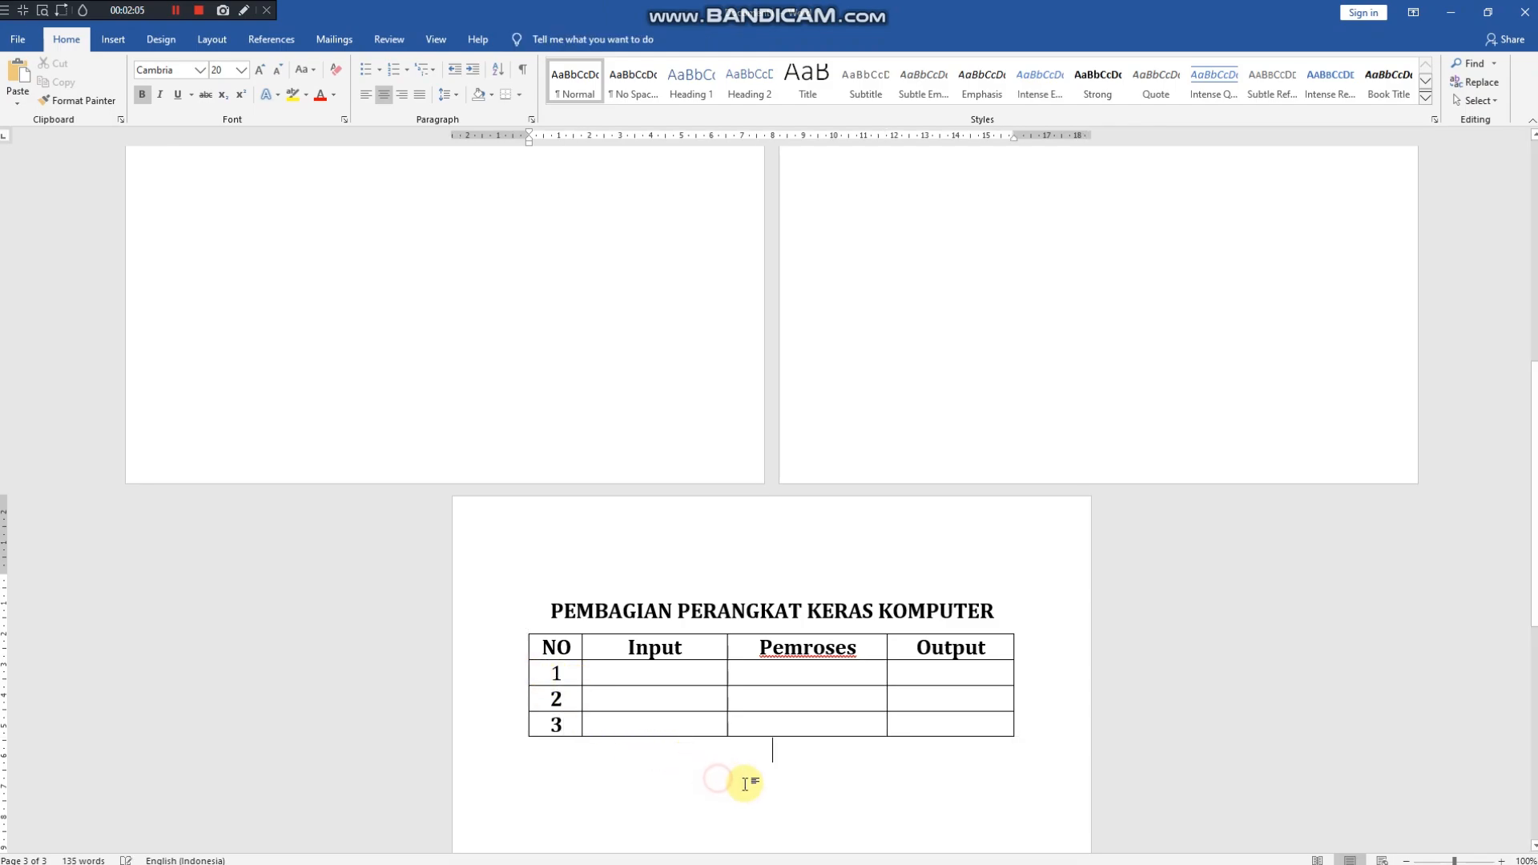
Fill the Input column's three rows with "Keyboard", "Mouse" and "microphone", following the examples on the earlier pages
{"action": "left_click", "coordinate": [656, 675]}
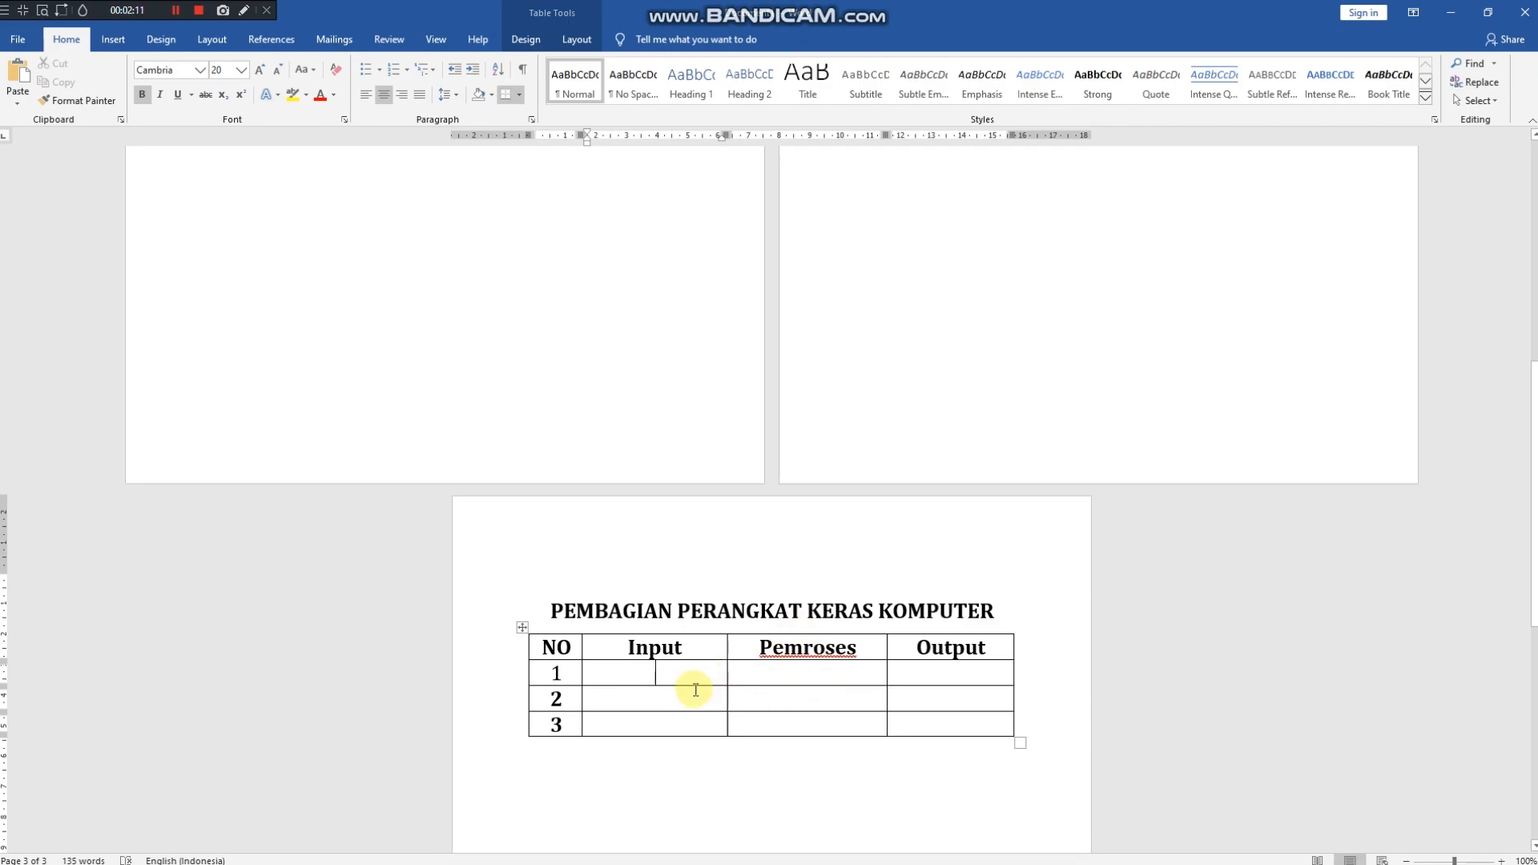
{"action": "scroll", "coordinate": [690, 692], "scroll_direction": "up", "scroll_amount": 4}
{"action": "scroll", "coordinate": [689, 690], "scroll_direction": "up", "scroll_amount": 6}
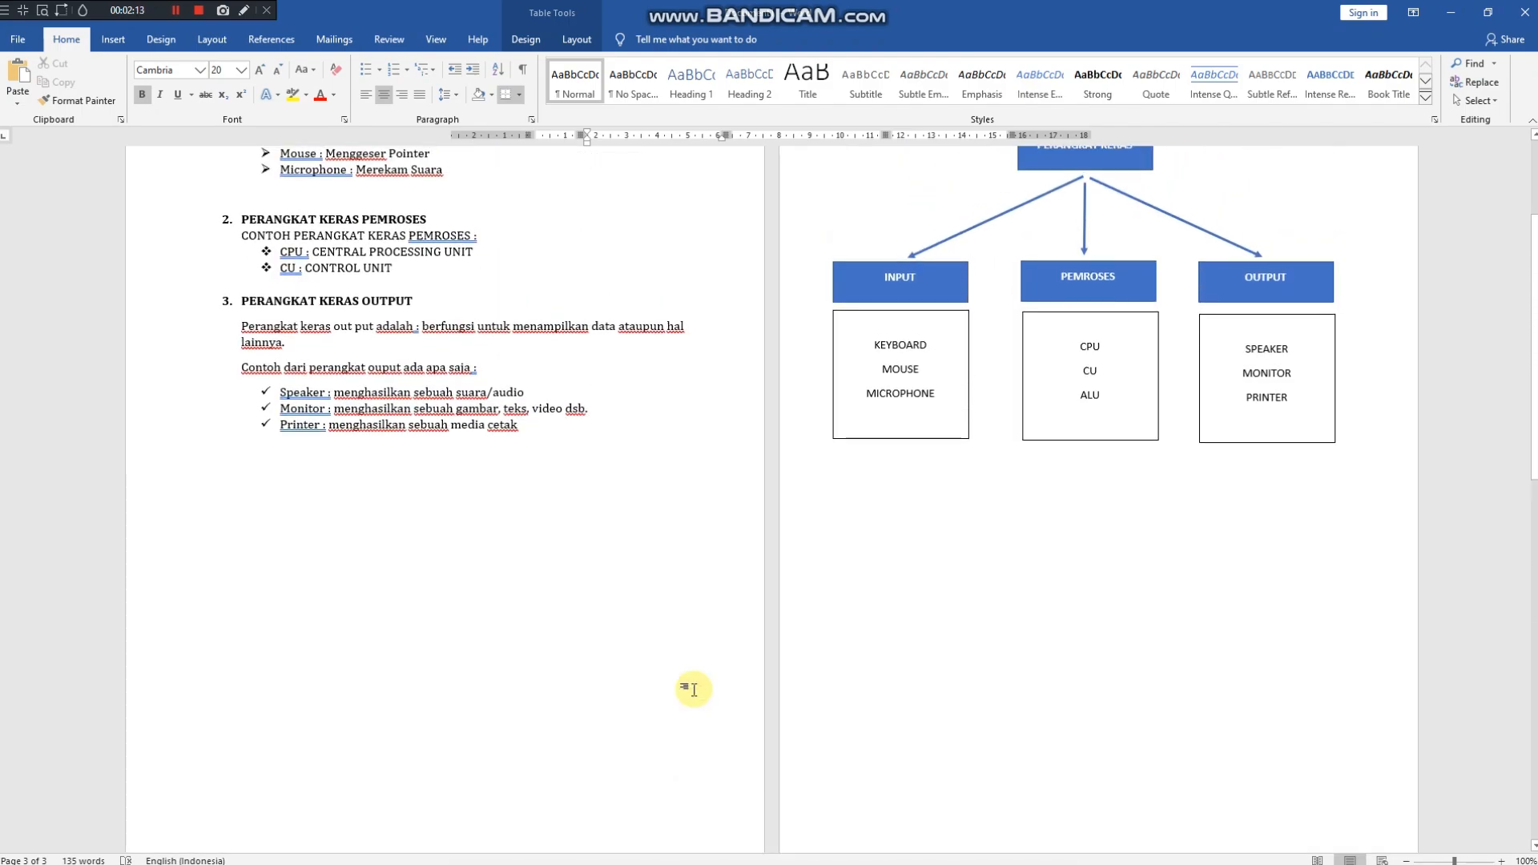
{"action": "scroll", "coordinate": [689, 690], "scroll_direction": "down", "scroll_amount": 4}
{"action": "scroll", "coordinate": [720, 663], "scroll_direction": "up", "scroll_amount": 1}
{"action": "scroll", "coordinate": [731, 651], "scroll_direction": "down", "scroll_amount": 4}
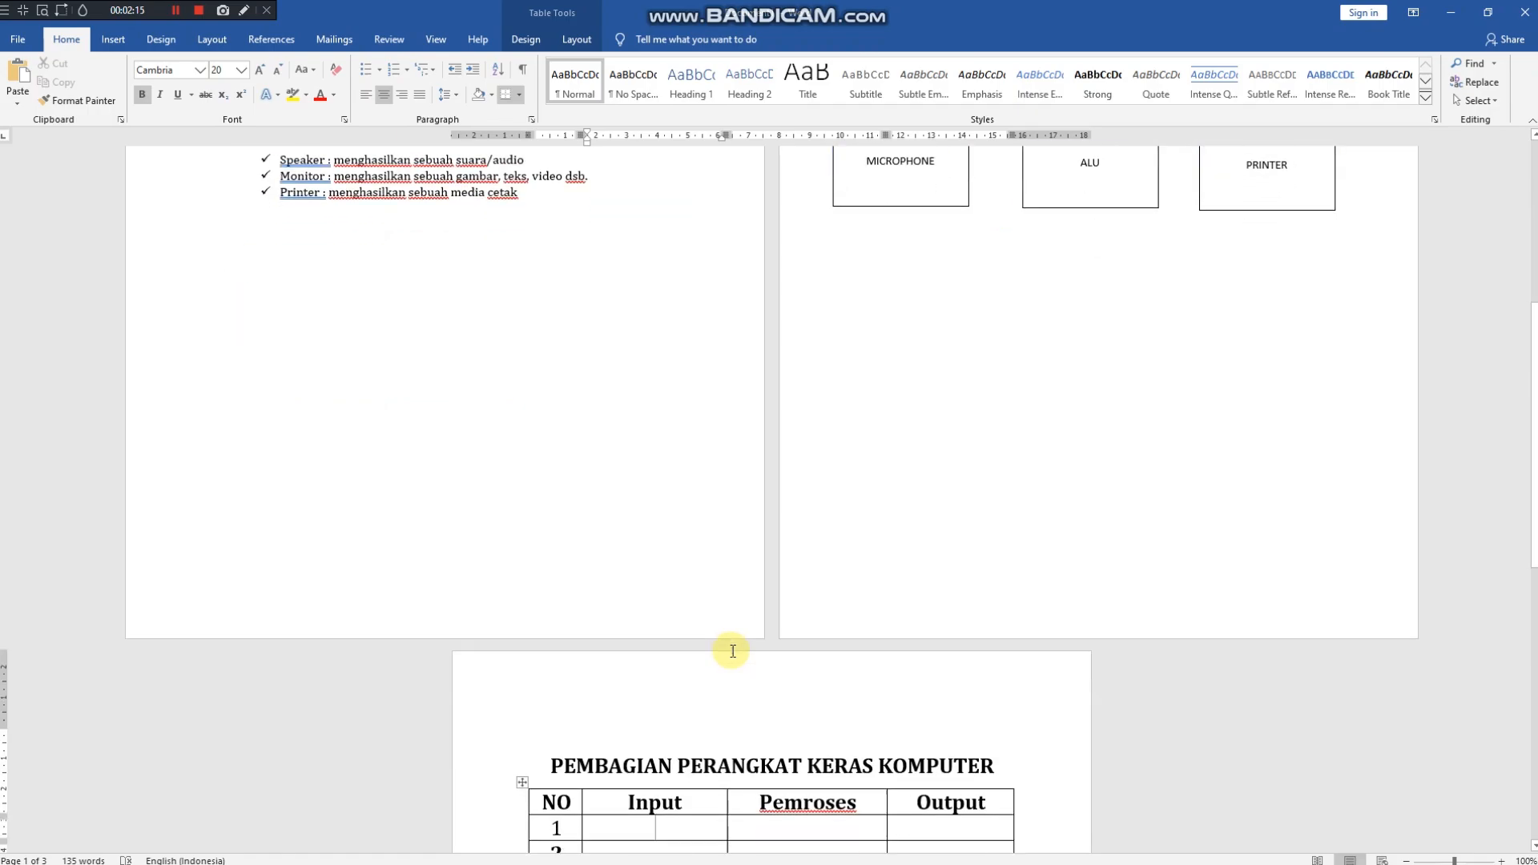
{"action": "scroll", "coordinate": [731, 649], "scroll_direction": "up", "scroll_amount": 3}
{"action": "scroll", "coordinate": [731, 648], "scroll_direction": "down", "scroll_amount": 4}
{"action": "scroll", "coordinate": [721, 793], "scroll_direction": "down", "scroll_amount": 3}
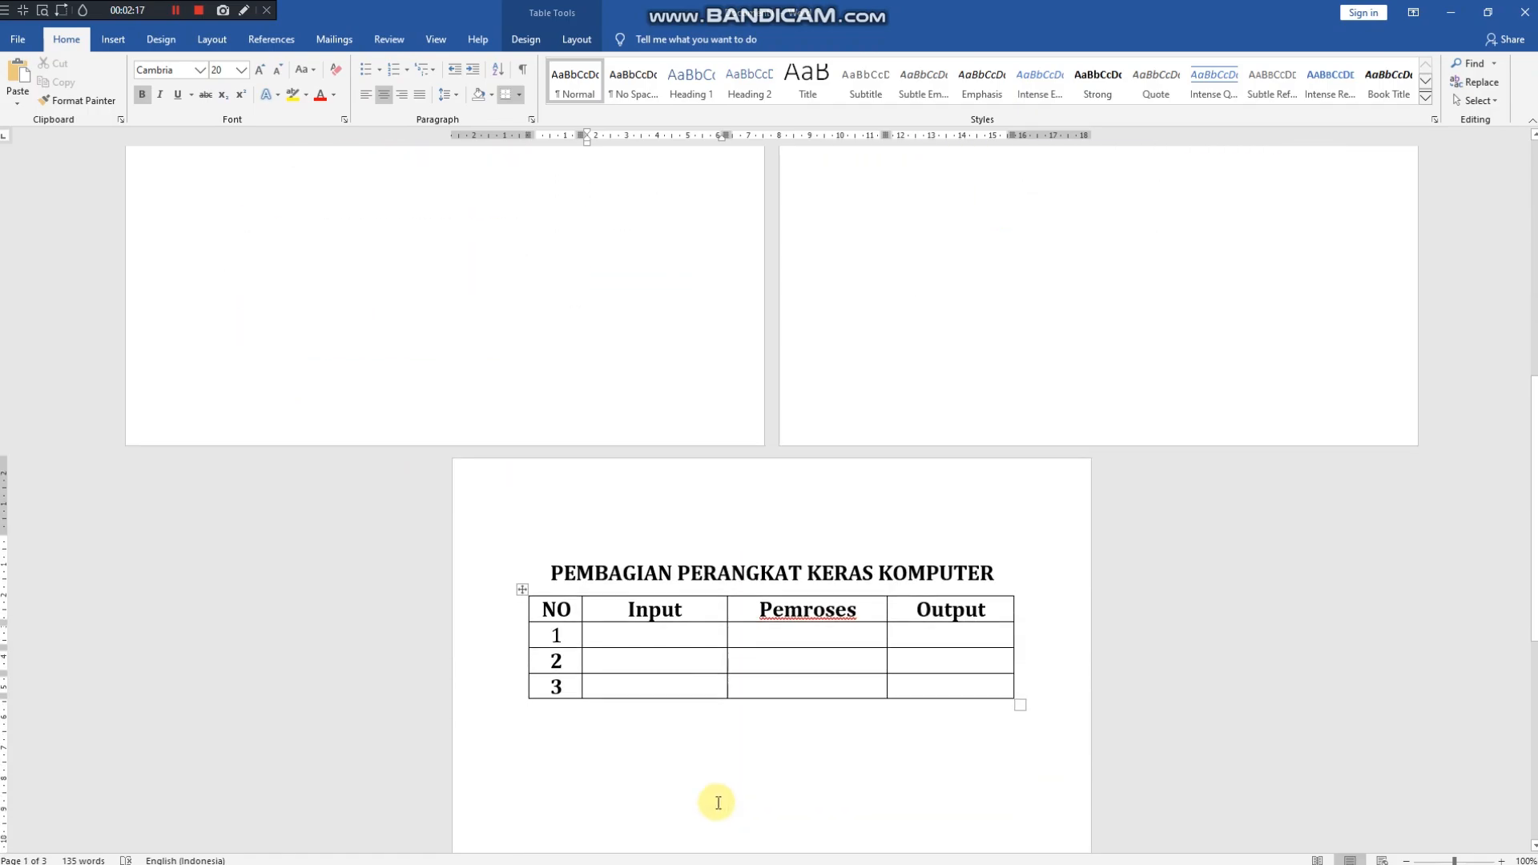
{"action": "type", "text": "keyboard"}
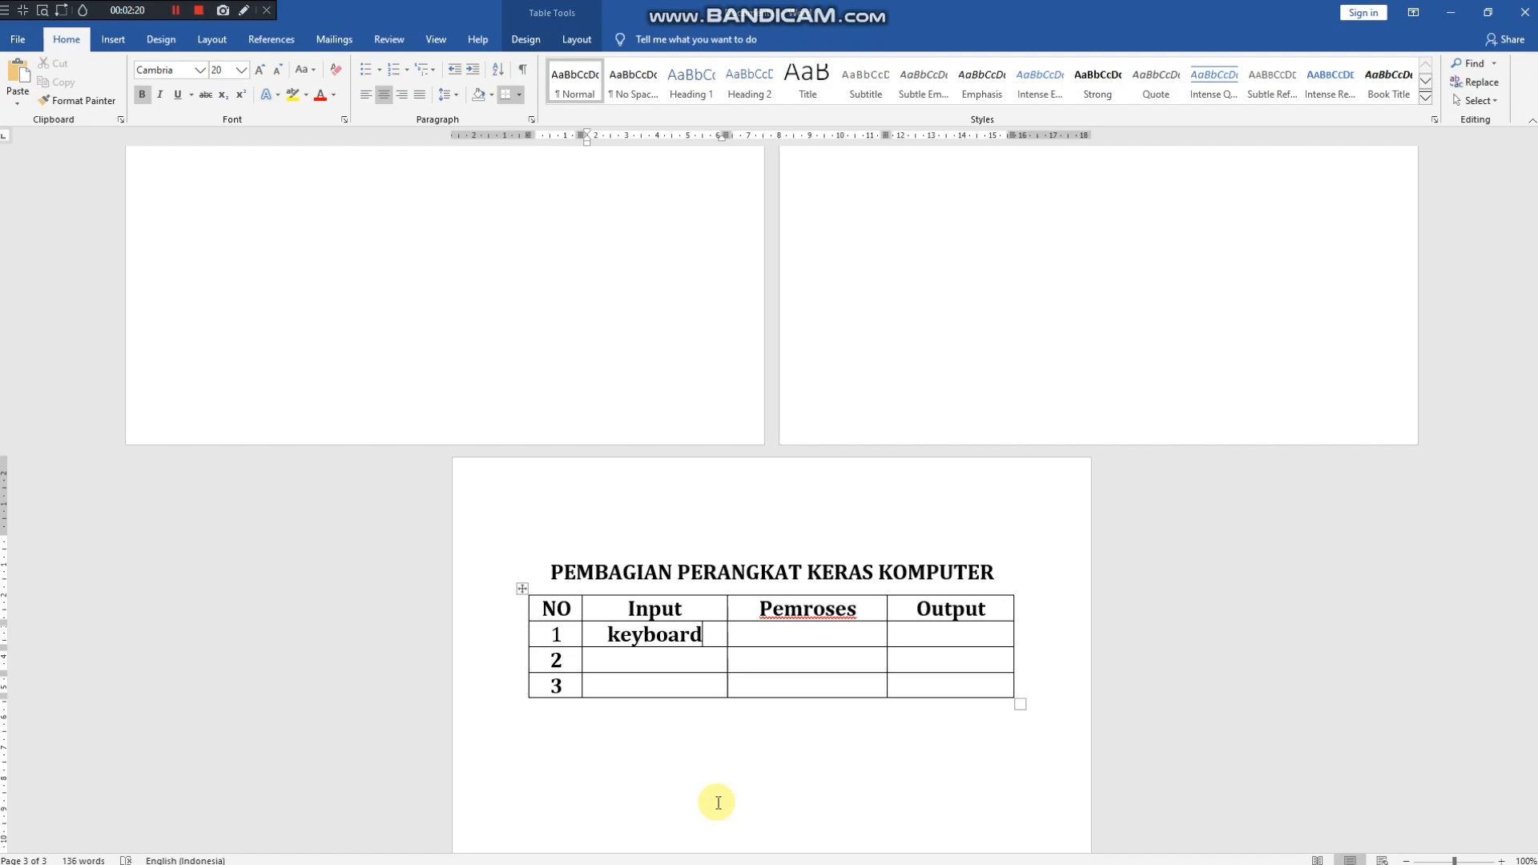
{"action": "key", "text": "Down"}
{"action": "type", "text": "mouse"}
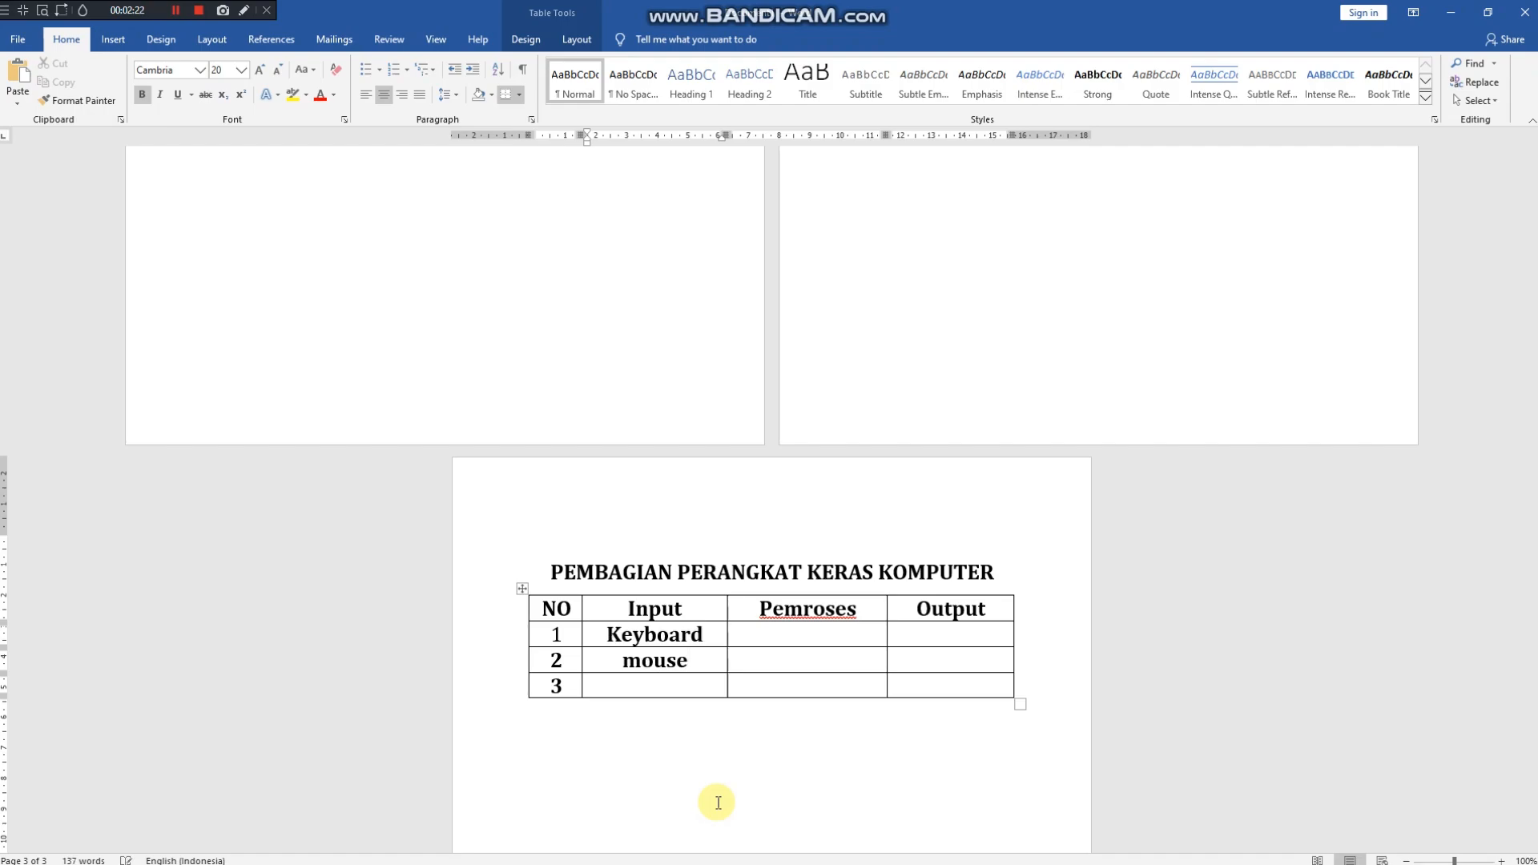
{"action": "key", "text": "Down"}
{"action": "type", "text": "micro"}
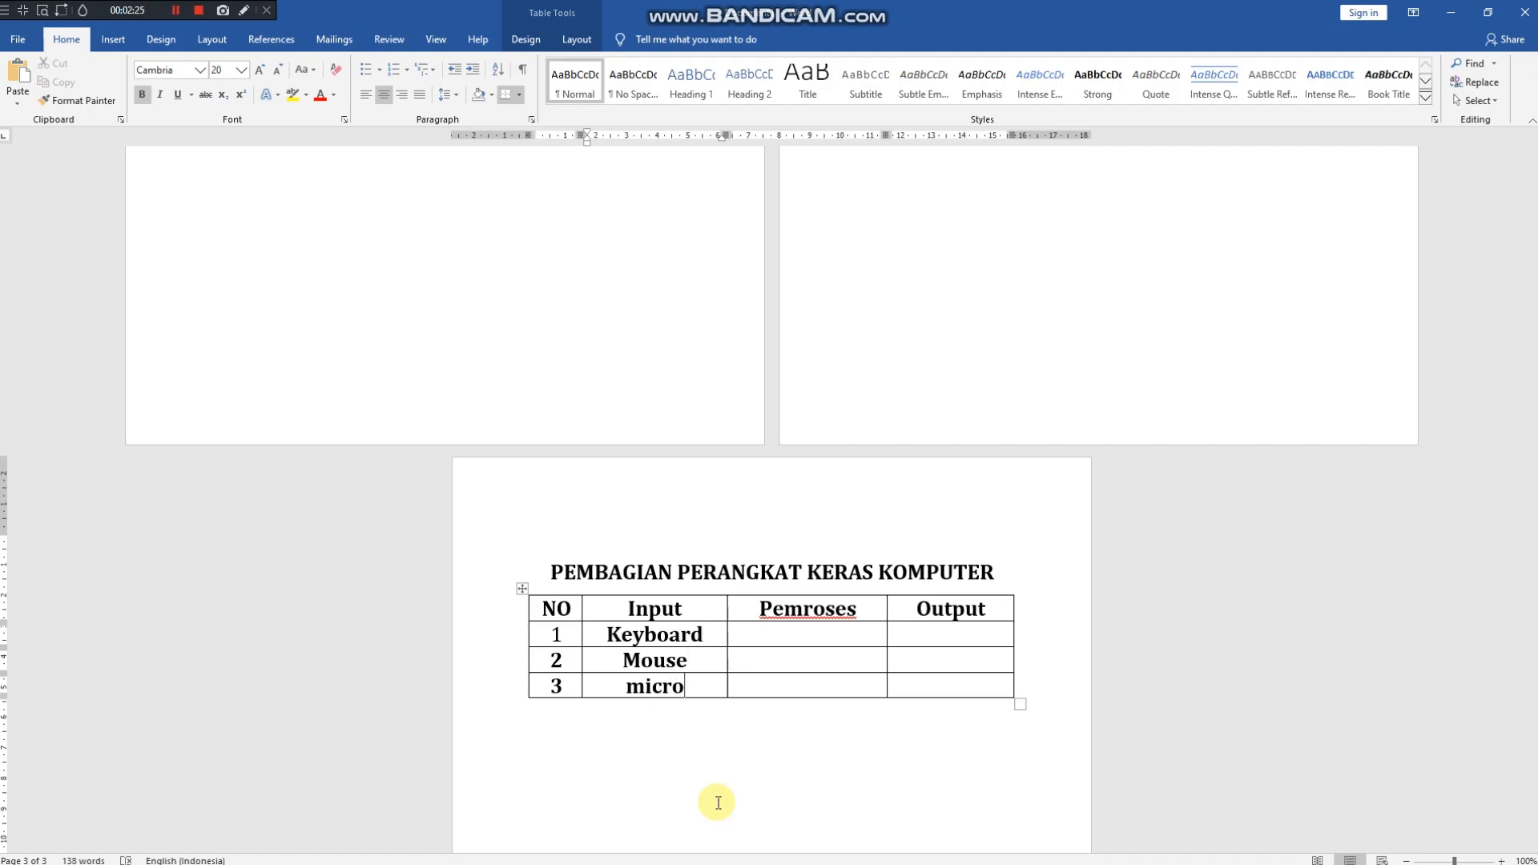
{"action": "type", "text": "phone"}
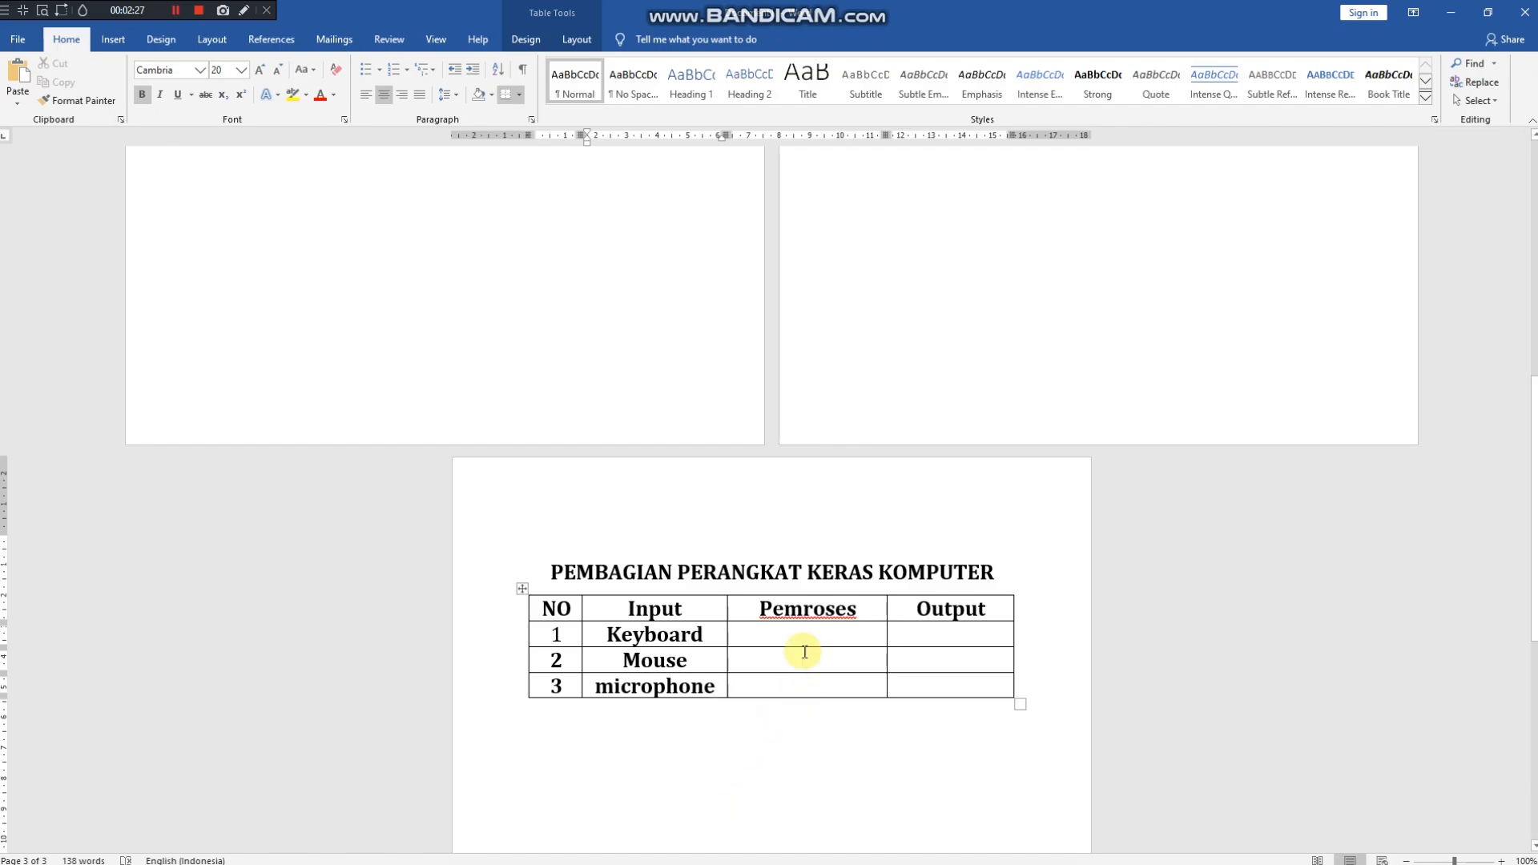
Enter "CPU" in the first row of the Pemroses column, following the diagram on page 2
{"action": "scroll", "coordinate": [809, 679], "scroll_direction": "up", "scroll_amount": 3}
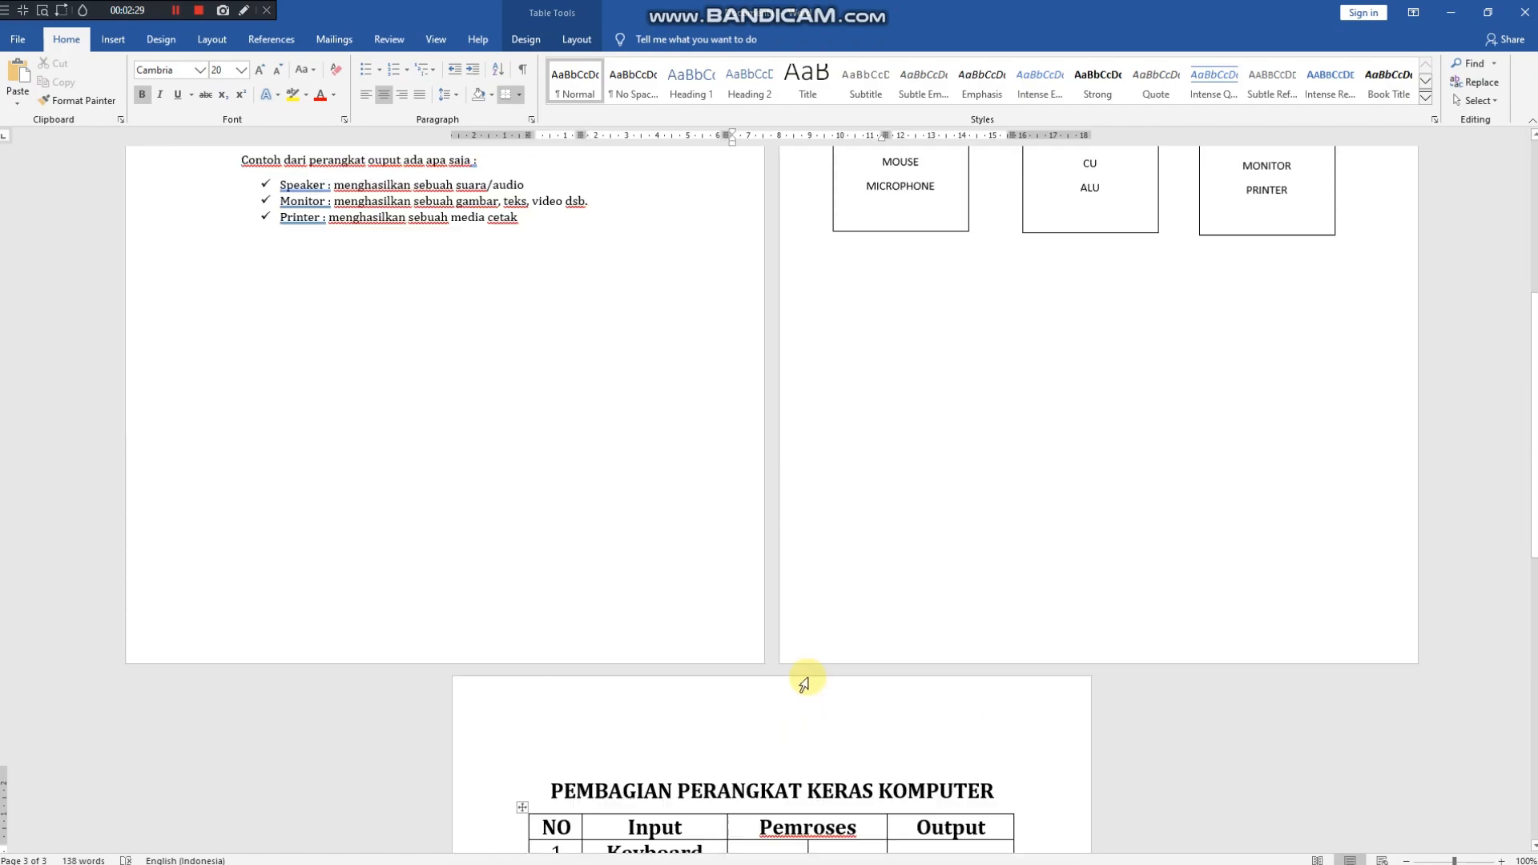
{"action": "scroll", "coordinate": [804, 683], "scroll_direction": "up", "scroll_amount": 4}
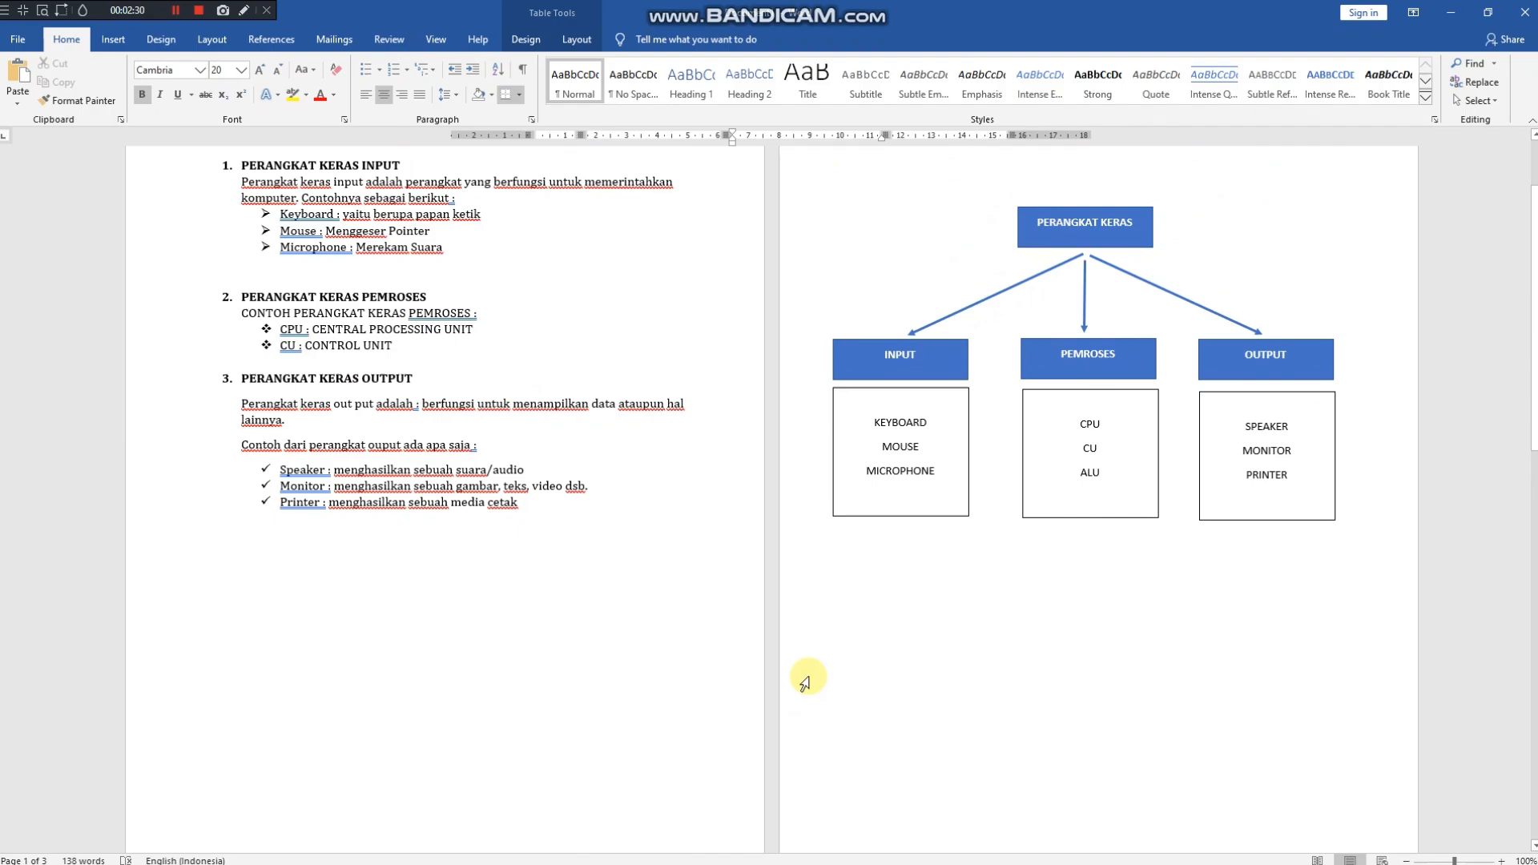
{"action": "scroll", "coordinate": [805, 680], "scroll_direction": "down", "scroll_amount": 8}
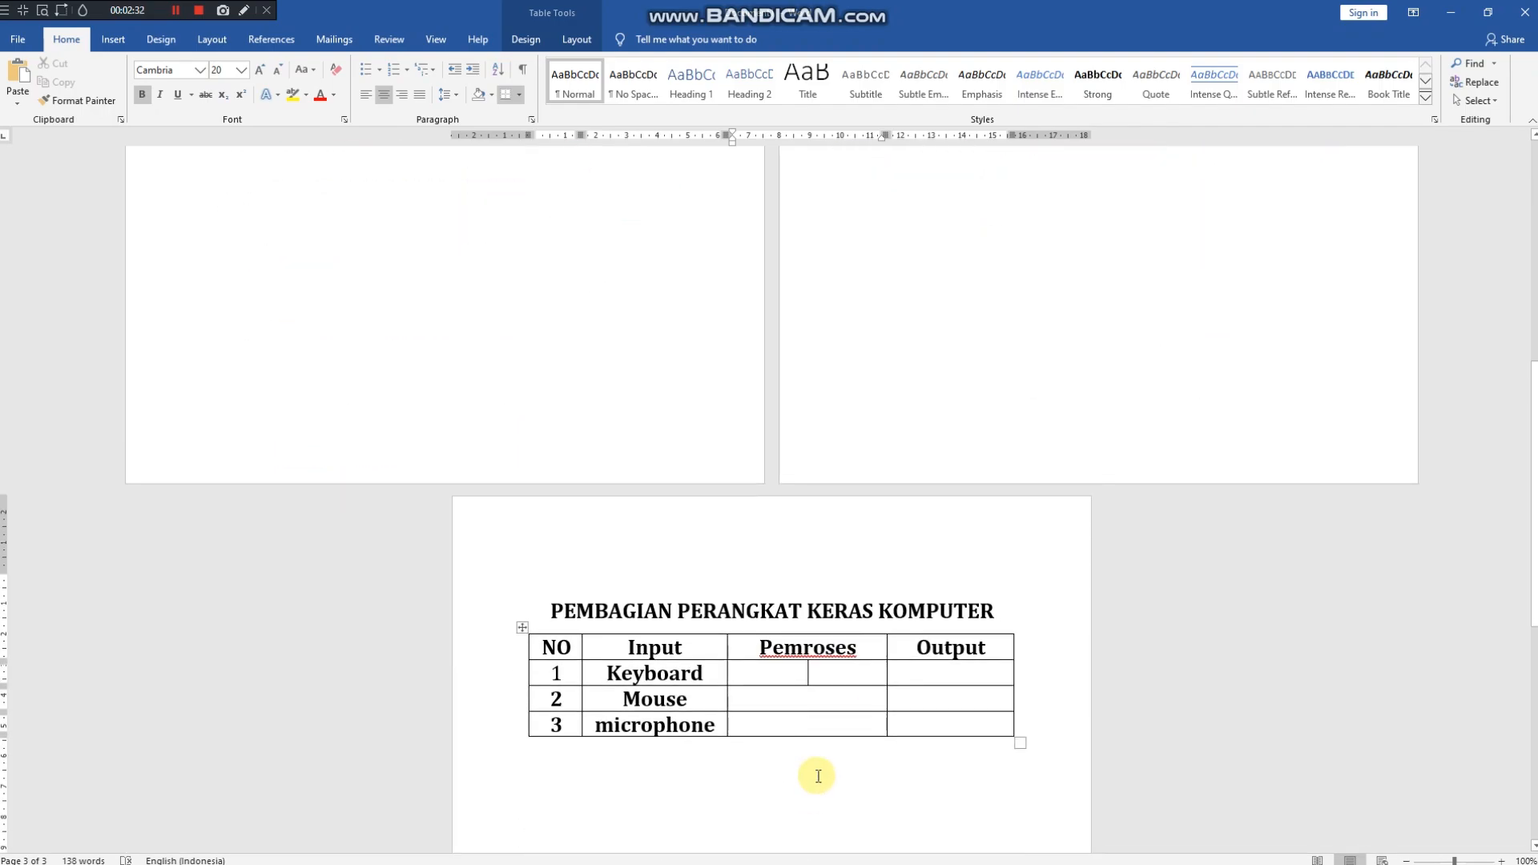
{"action": "scroll", "coordinate": [817, 776], "scroll_direction": "up", "scroll_amount": 1}
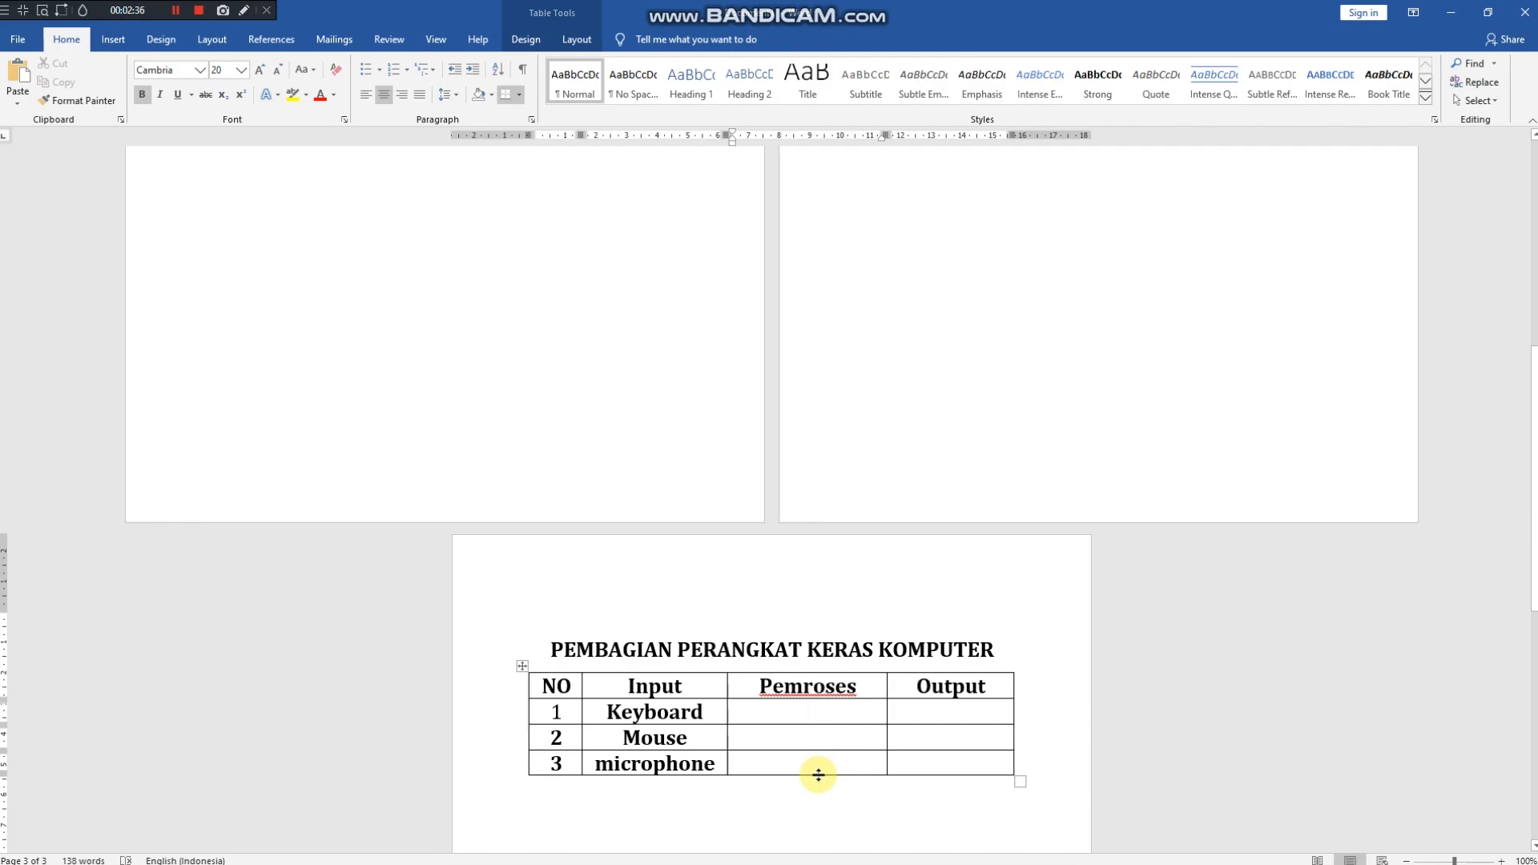
{"action": "type", "text": "cpu"}
{"action": "key", "text": "BackSpace"}
{"action": "key", "text": "BackSpace"}
{"action": "key", "text": "BackSpace"}
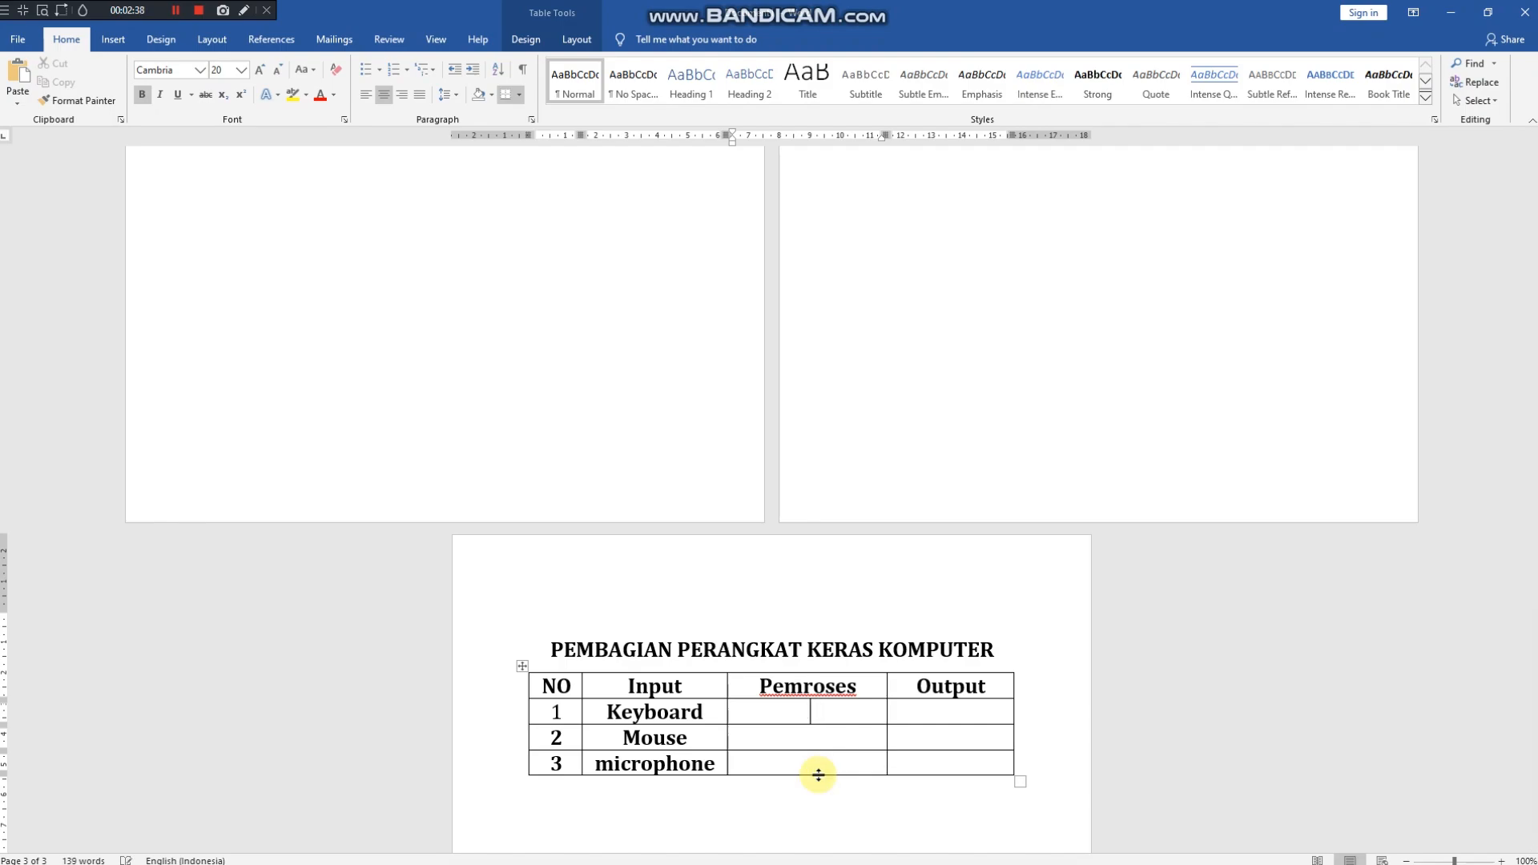
{"action": "type", "text": "u"}
{"action": "key", "text": "BackSpace"}
{"action": "key", "text": "BackSpace"}
{"action": "key", "text": "BackSpace"}
{"action": "type", "text": "CP"}
{"action": "type", "text": "U"}
Fill the second and third rows of the Pemroses column with "CU" and "ALU"
{"action": "type", "text": "CU"}
{"action": "key", "text": "BackSpace"}
{"action": "key", "text": "BackSpace"}
{"action": "type", "text": "CU"}
{"action": "left_click", "coordinate": [818, 774]}
{"action": "type", "text": "ALU"}
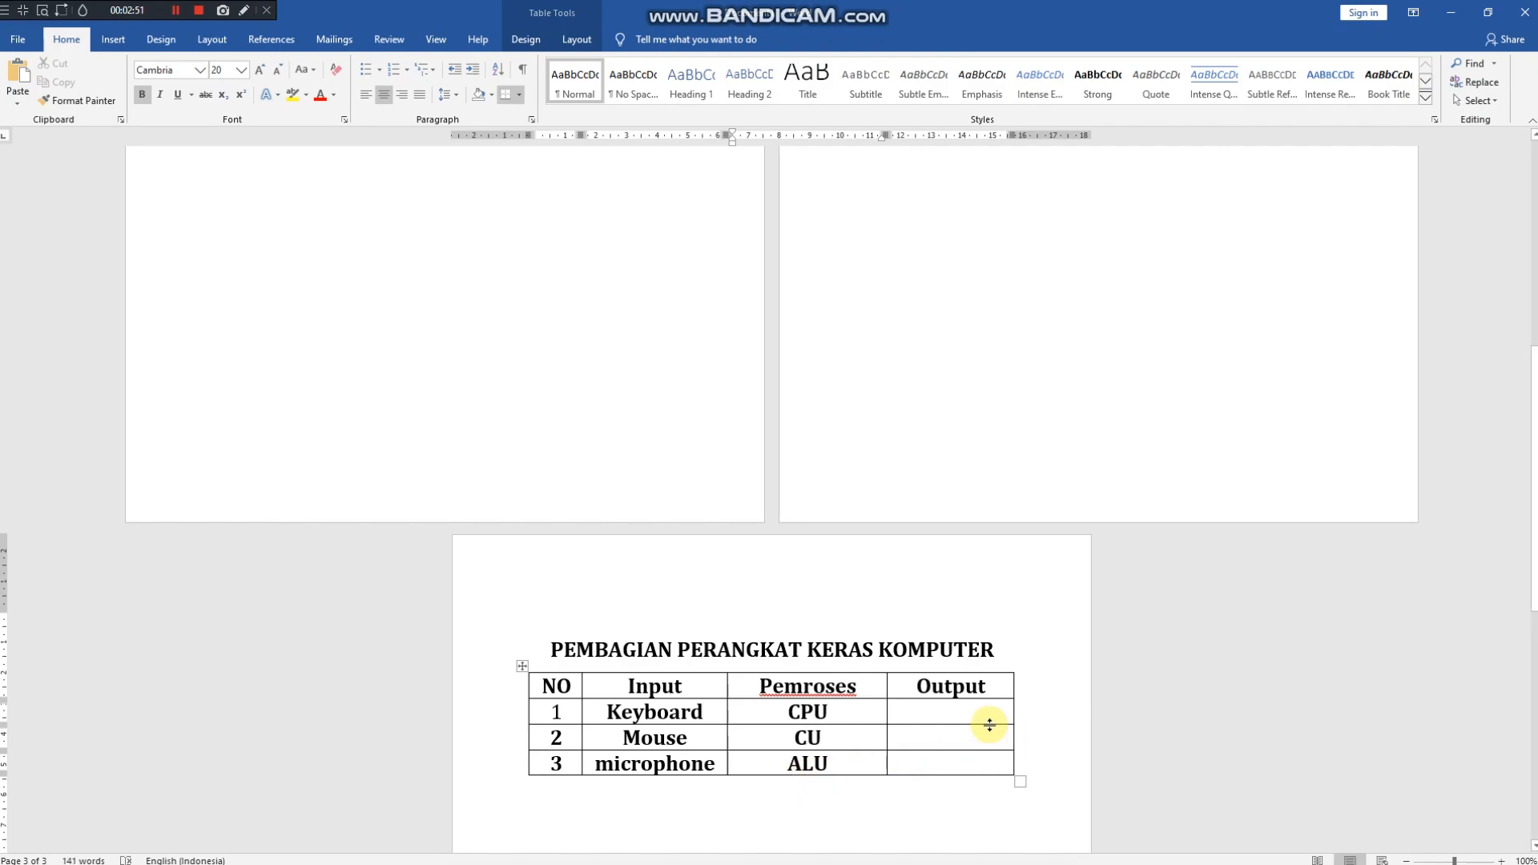
Fill the Output column's three rows with "Speaker", "Monitor" and "printer"
{"action": "left_click", "coordinate": [949, 712]}
{"action": "type", "text": "SPEA"}
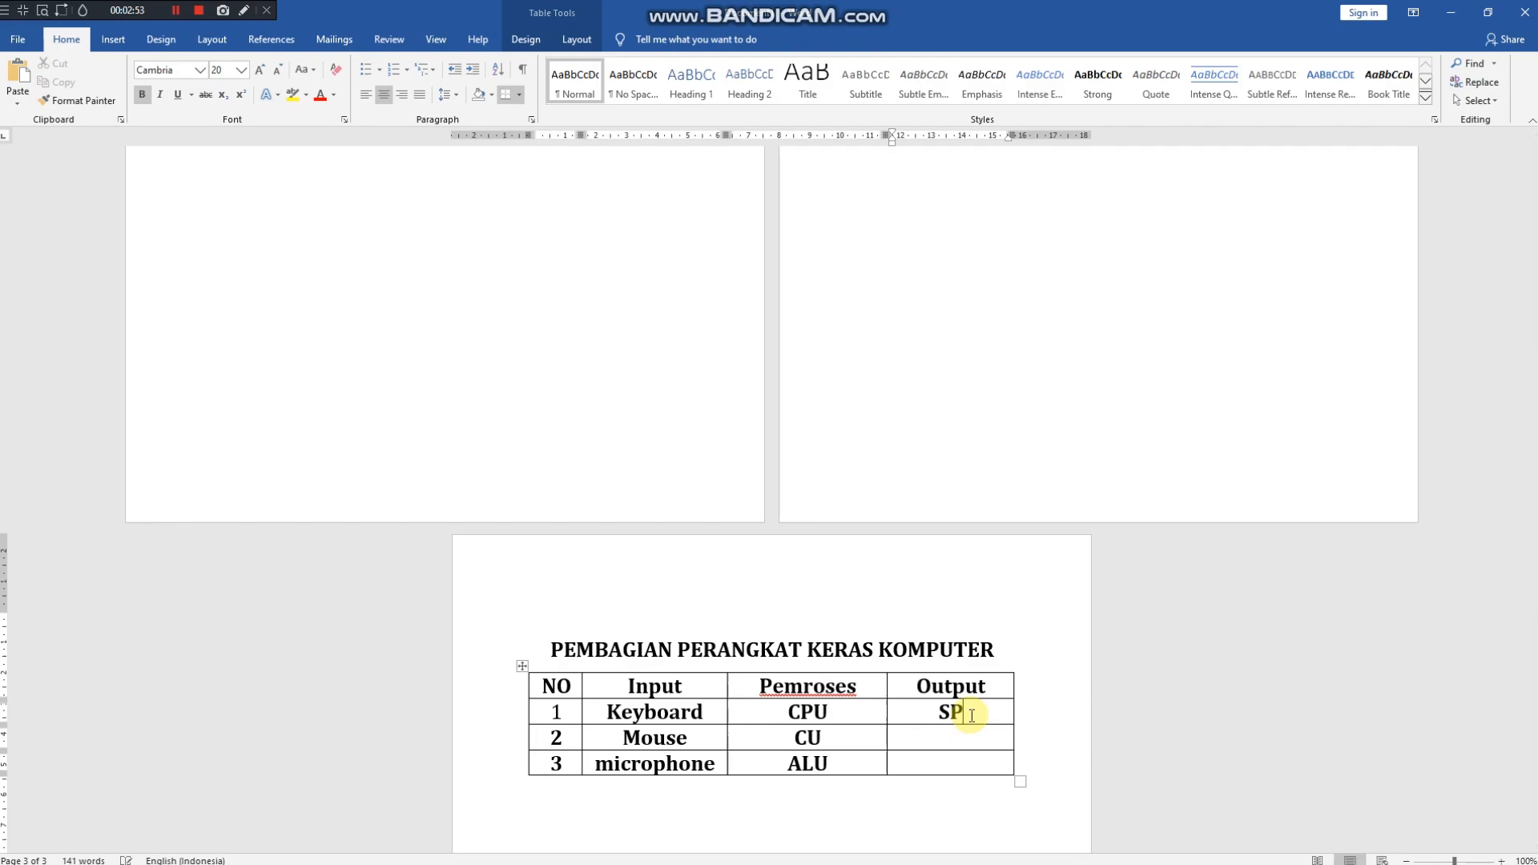
{"action": "key", "text": "BackSpace"}
{"action": "key", "text": "BackSpace"}
{"action": "key", "text": "BackSpace"}
{"action": "type", "text": "peak"}
{"action": "type", "text": "er"}
{"action": "type", "text": "monitor"}
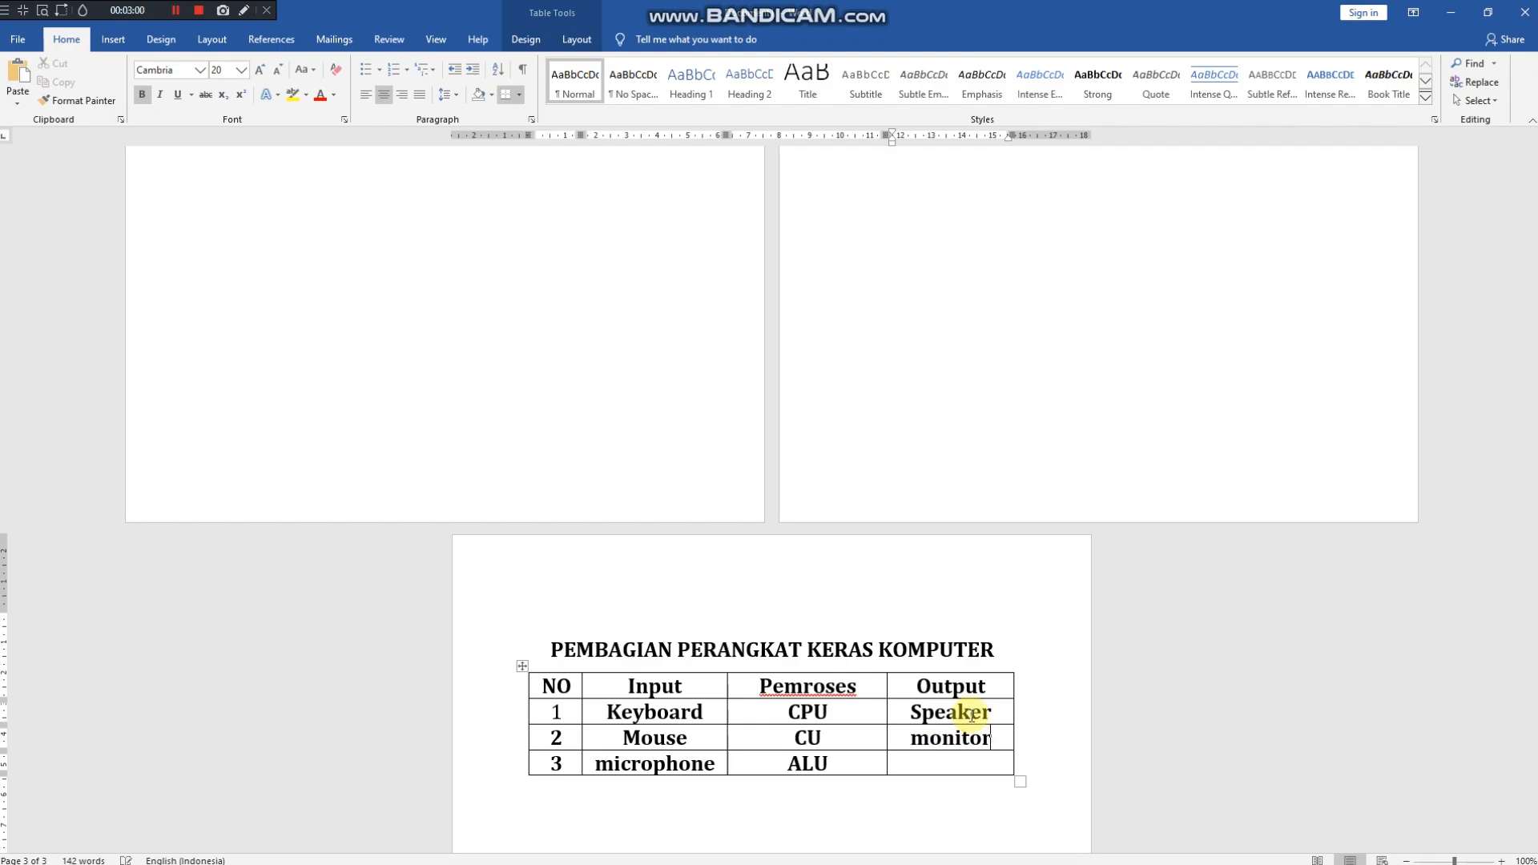
{"action": "key", "text": "Tab"}
{"action": "type", "text": "printer"}
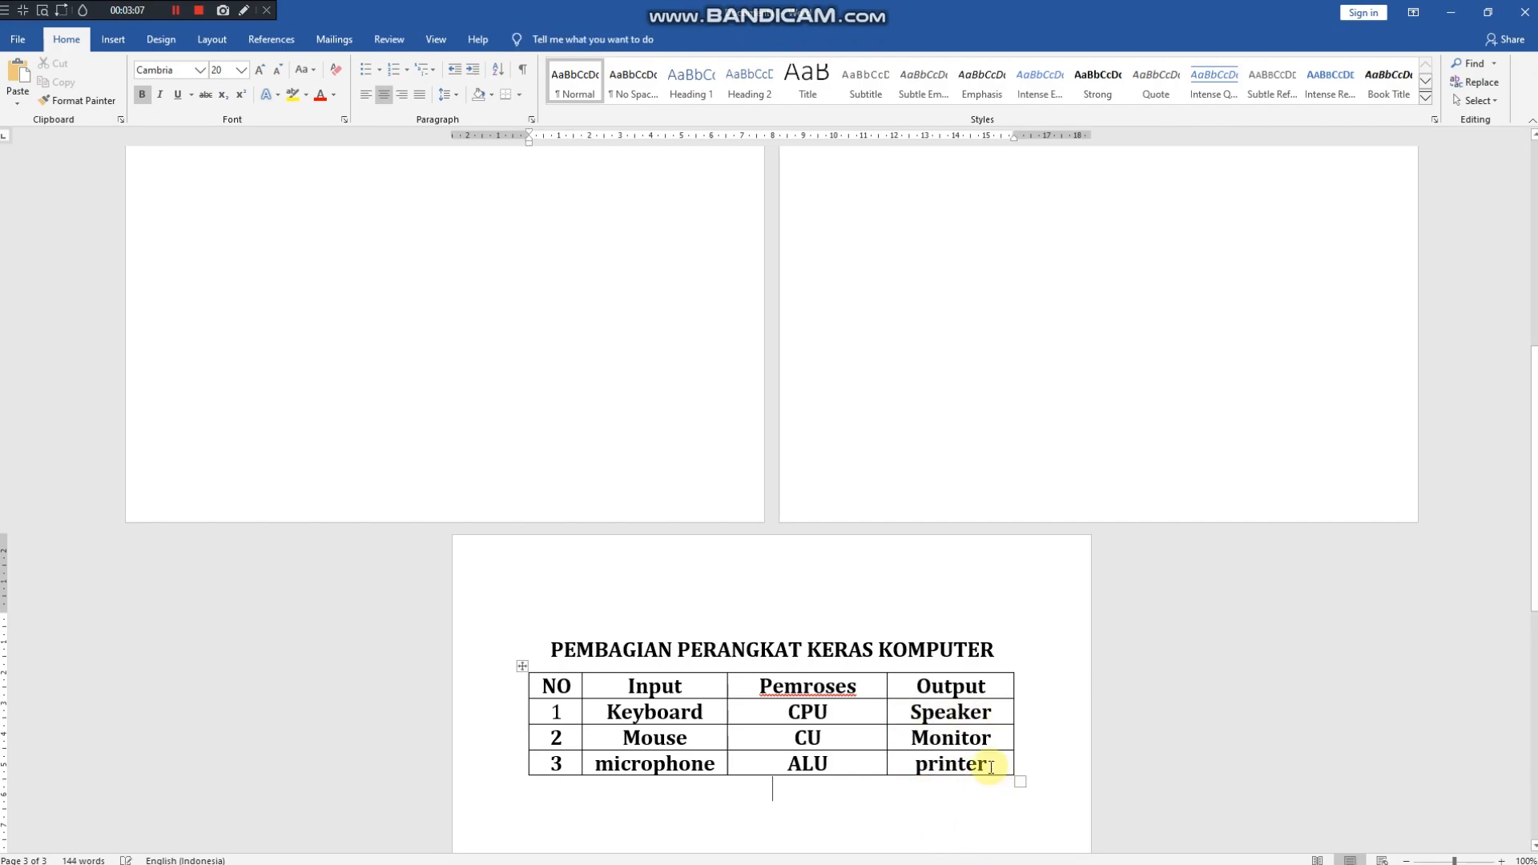
Capitalize the first letter of "printer" in the Output column so it reads "Printer"
{"action": "left_click", "coordinate": [929, 765]}
{"action": "key", "text": "BackSpace"}
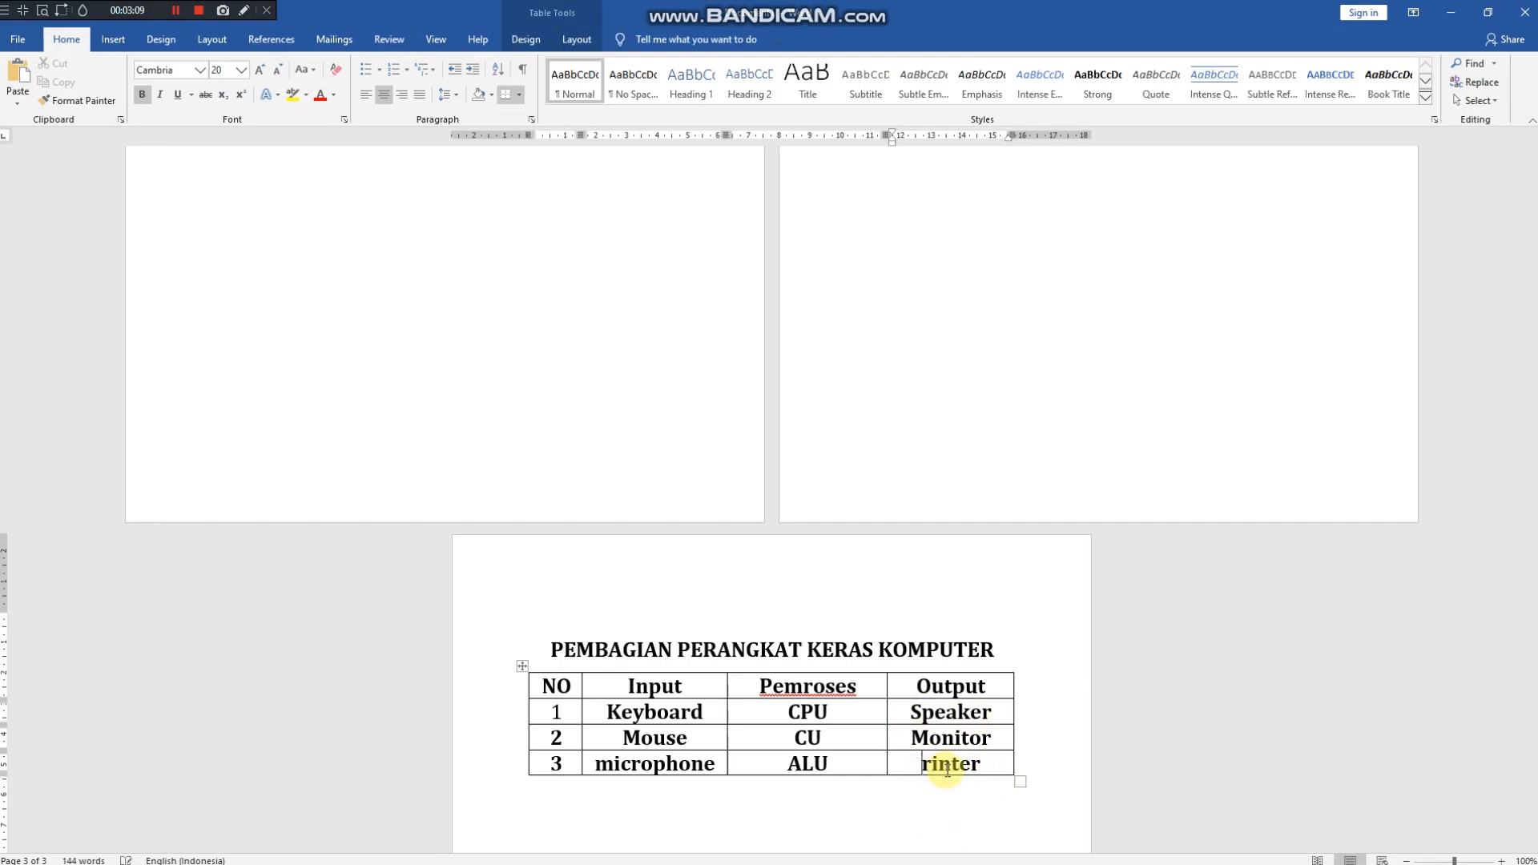
{"action": "type", "text": "P"}
{"action": "left_click", "coordinate": [946, 787]}
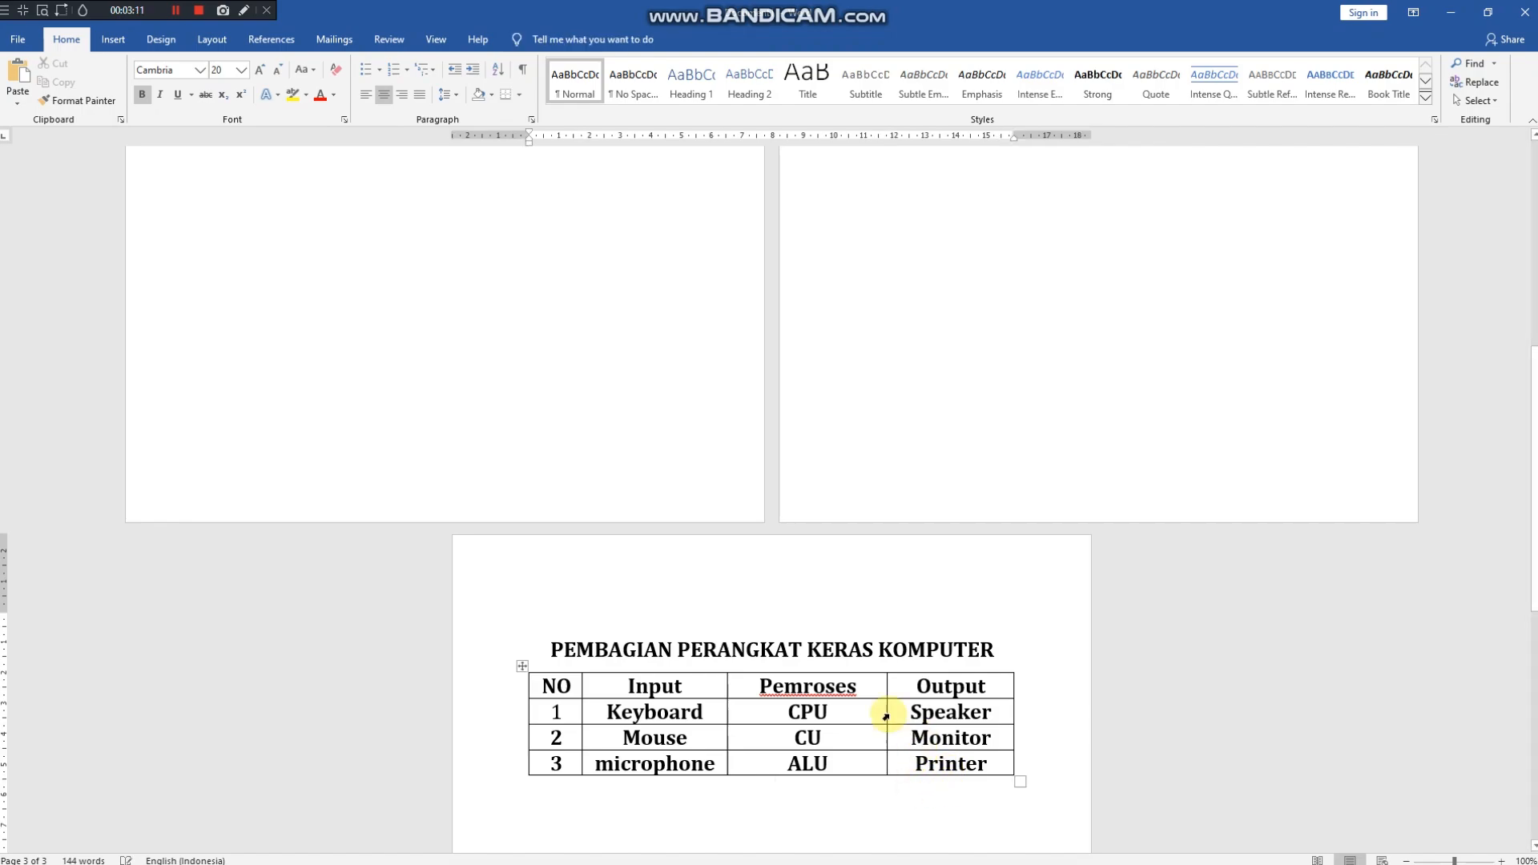
Remove bold from the Input, Pemroses and Output entries below the header row and from row numbers 2 and 3
{"action": "left_click_drag", "start_coordinate": [603, 709], "coordinate": [961, 757]}
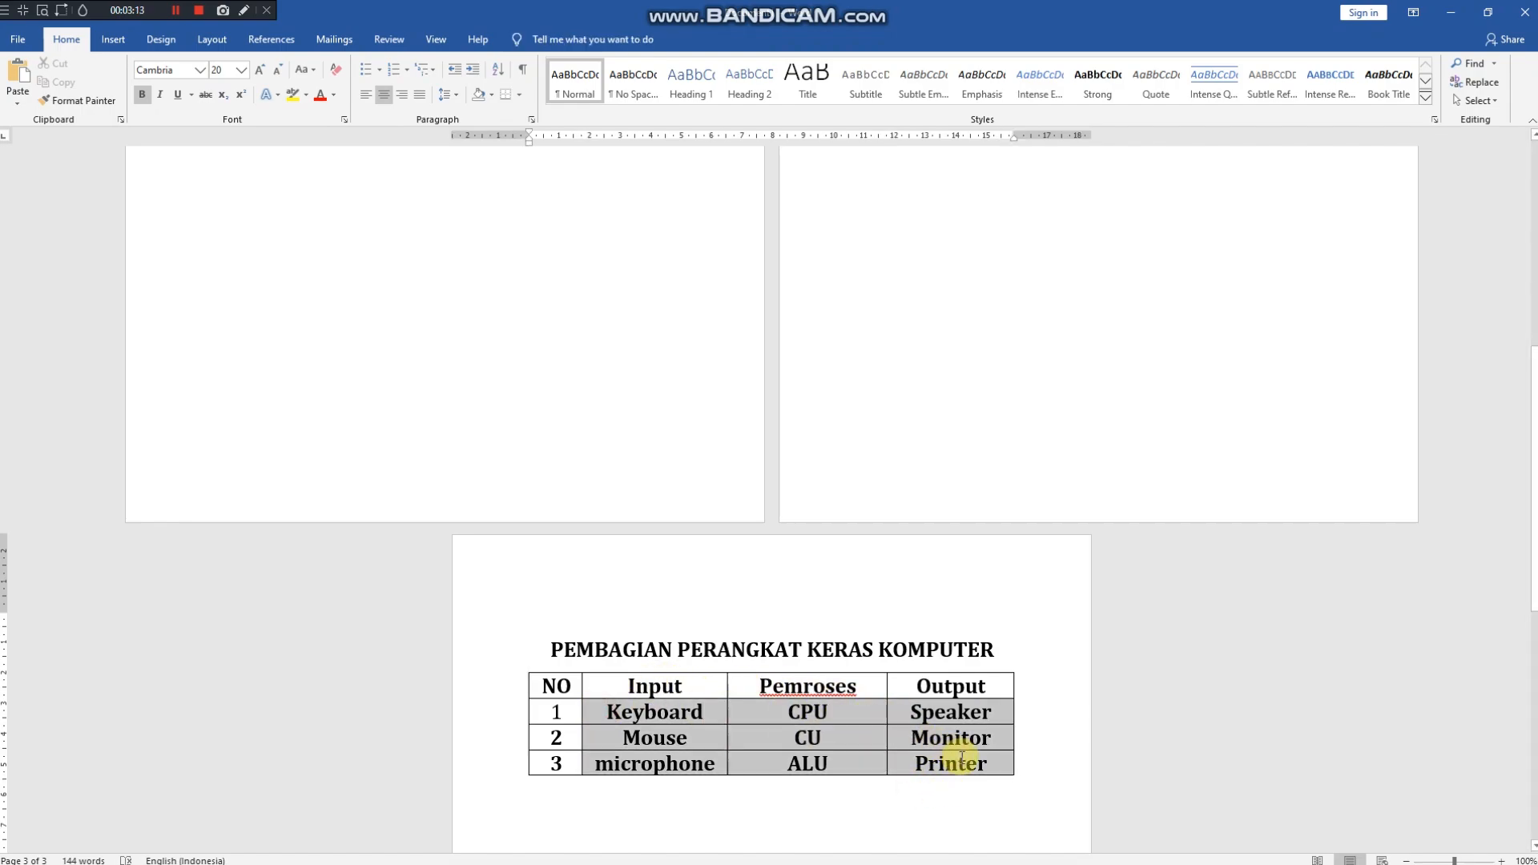
{"action": "left_click", "coordinate": [142, 95]}
{"action": "left_click_drag", "start_coordinate": [544, 735], "coordinate": [545, 761]}
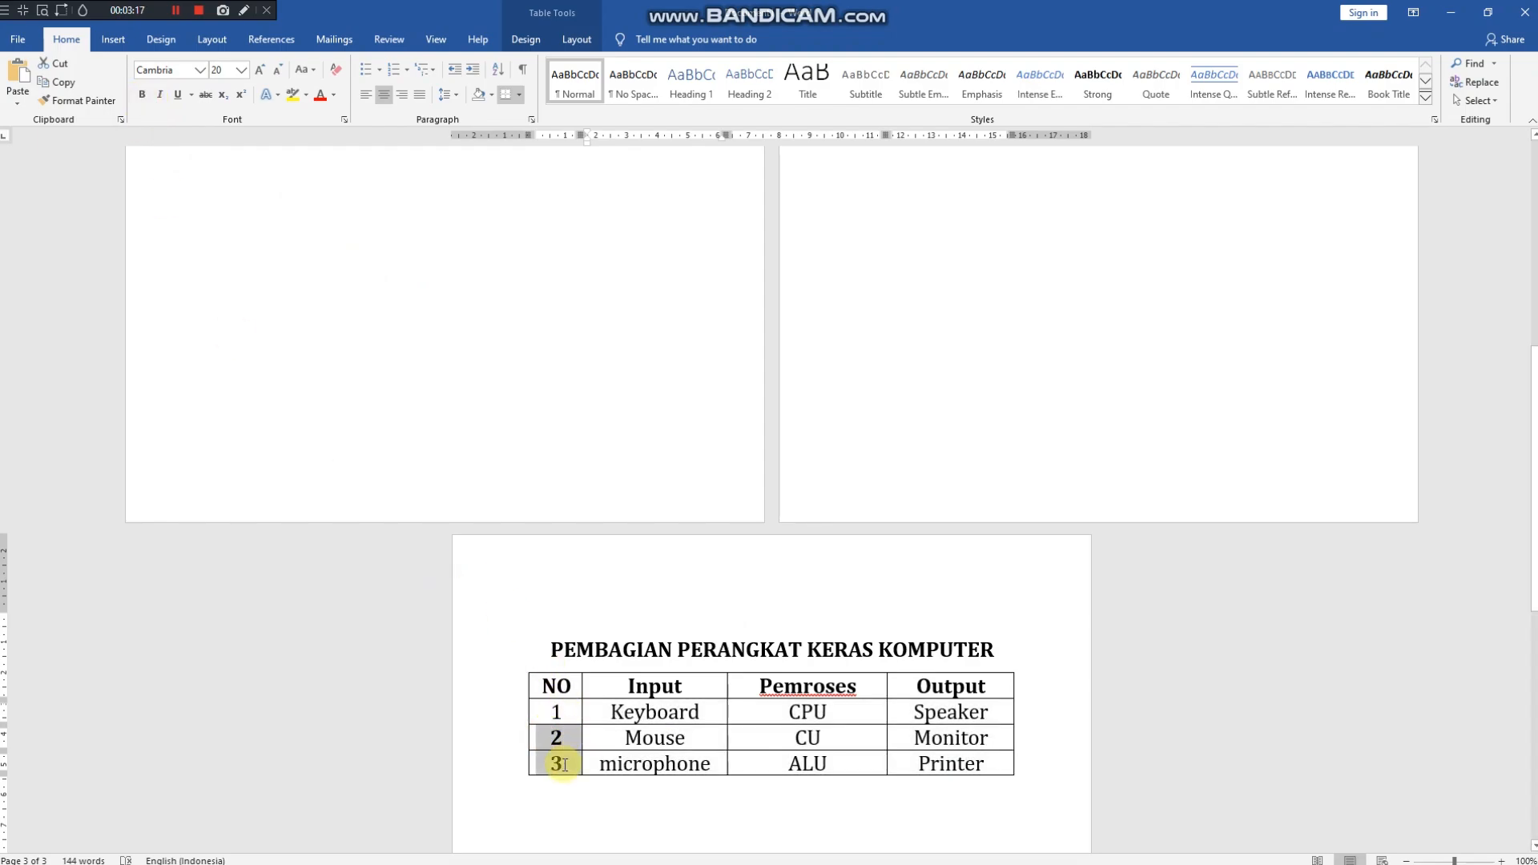
{"action": "left_click", "coordinate": [141, 95]}
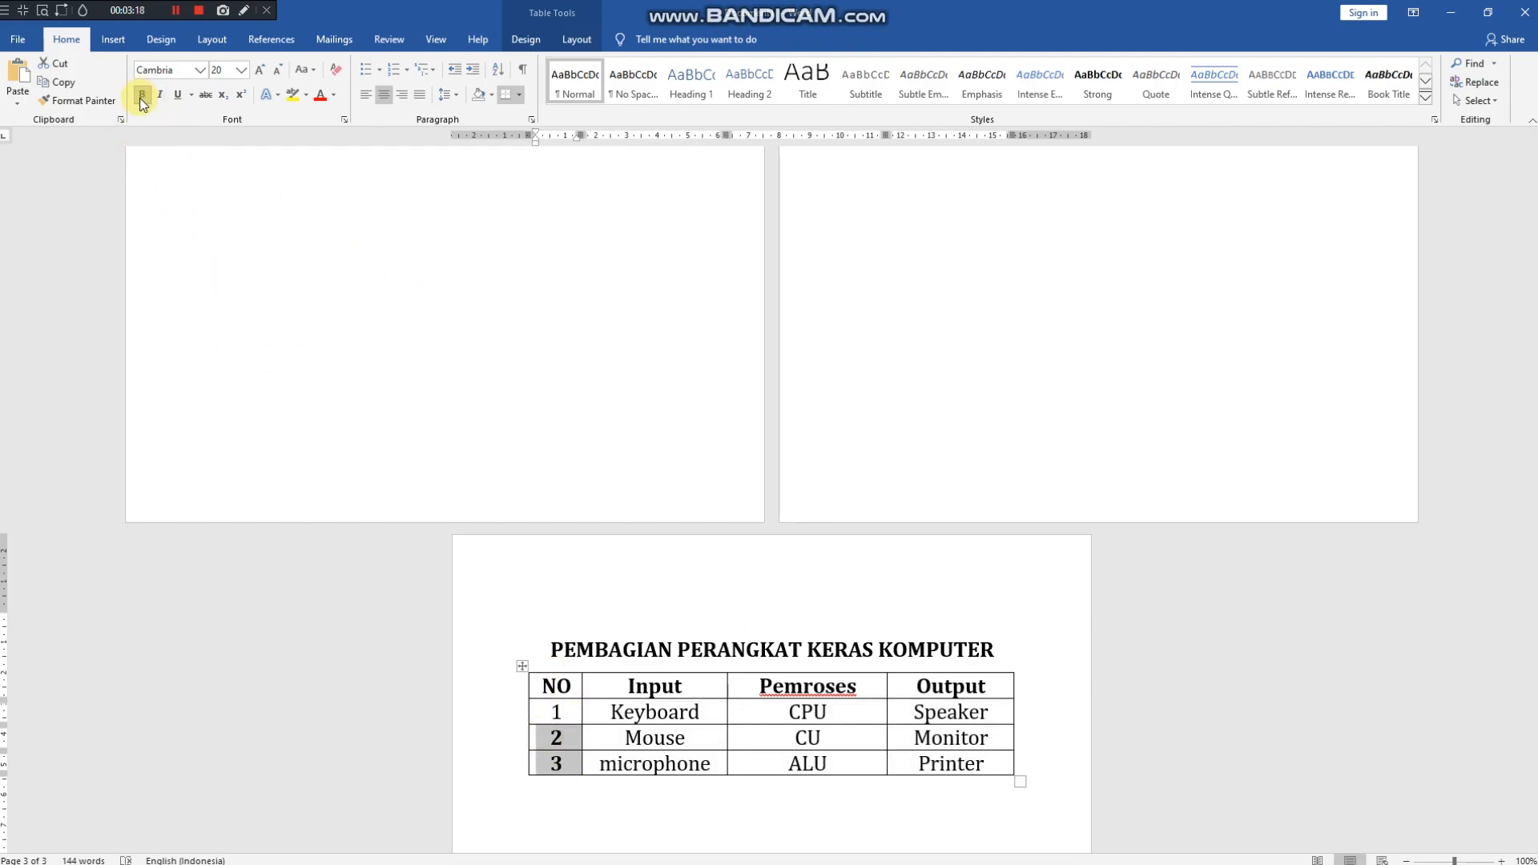
{"action": "left_click", "coordinate": [809, 735]}
Shade the table's header row, from NO to Output, with standard yellow
{"action": "left_click_drag", "start_coordinate": [544, 669], "coordinate": [961, 686]}
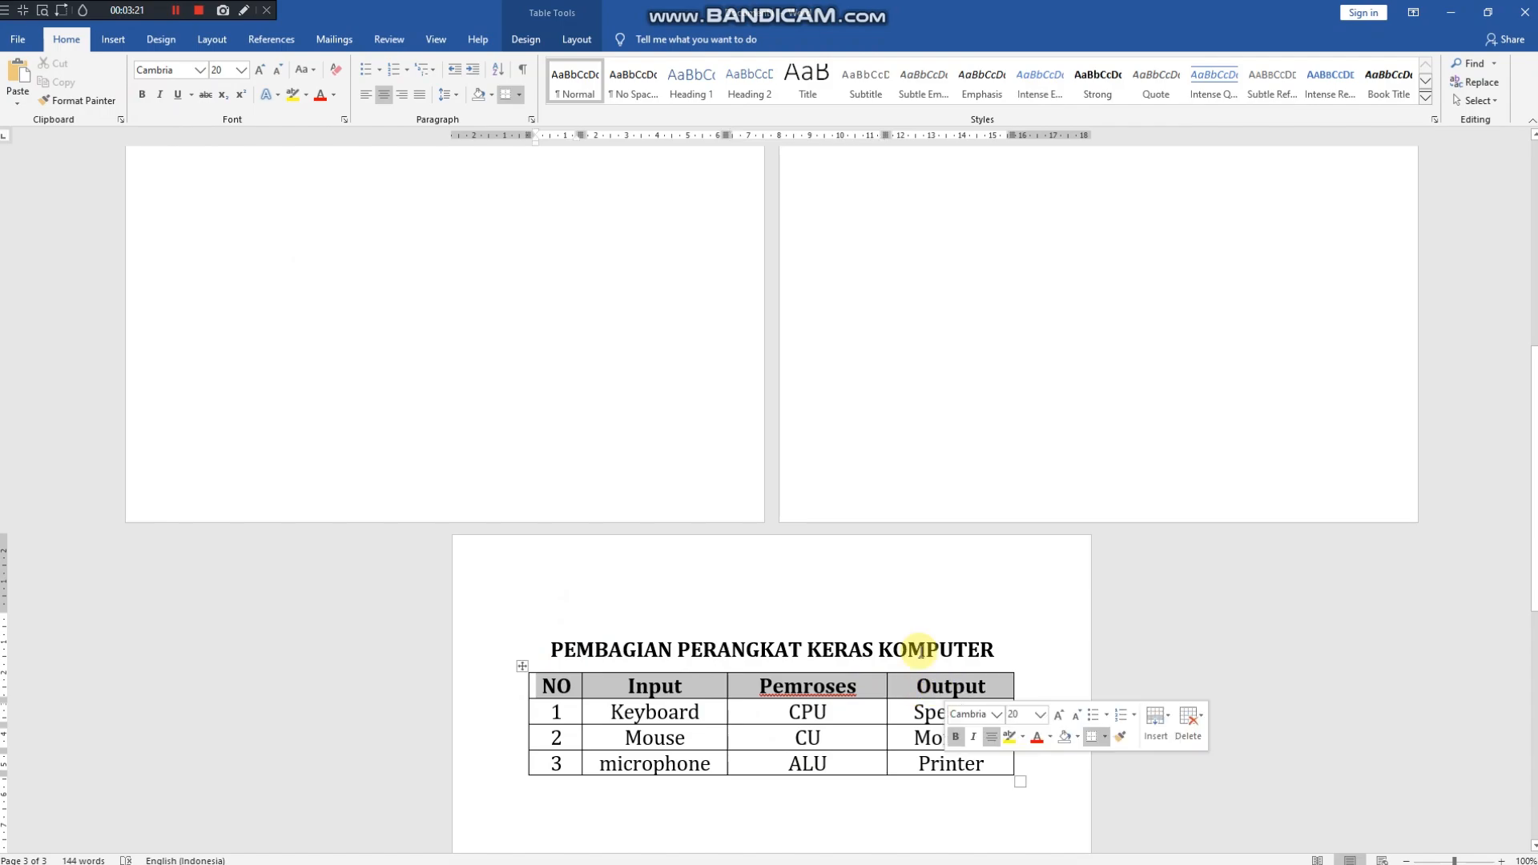
{"action": "left_click", "coordinate": [307, 97]}
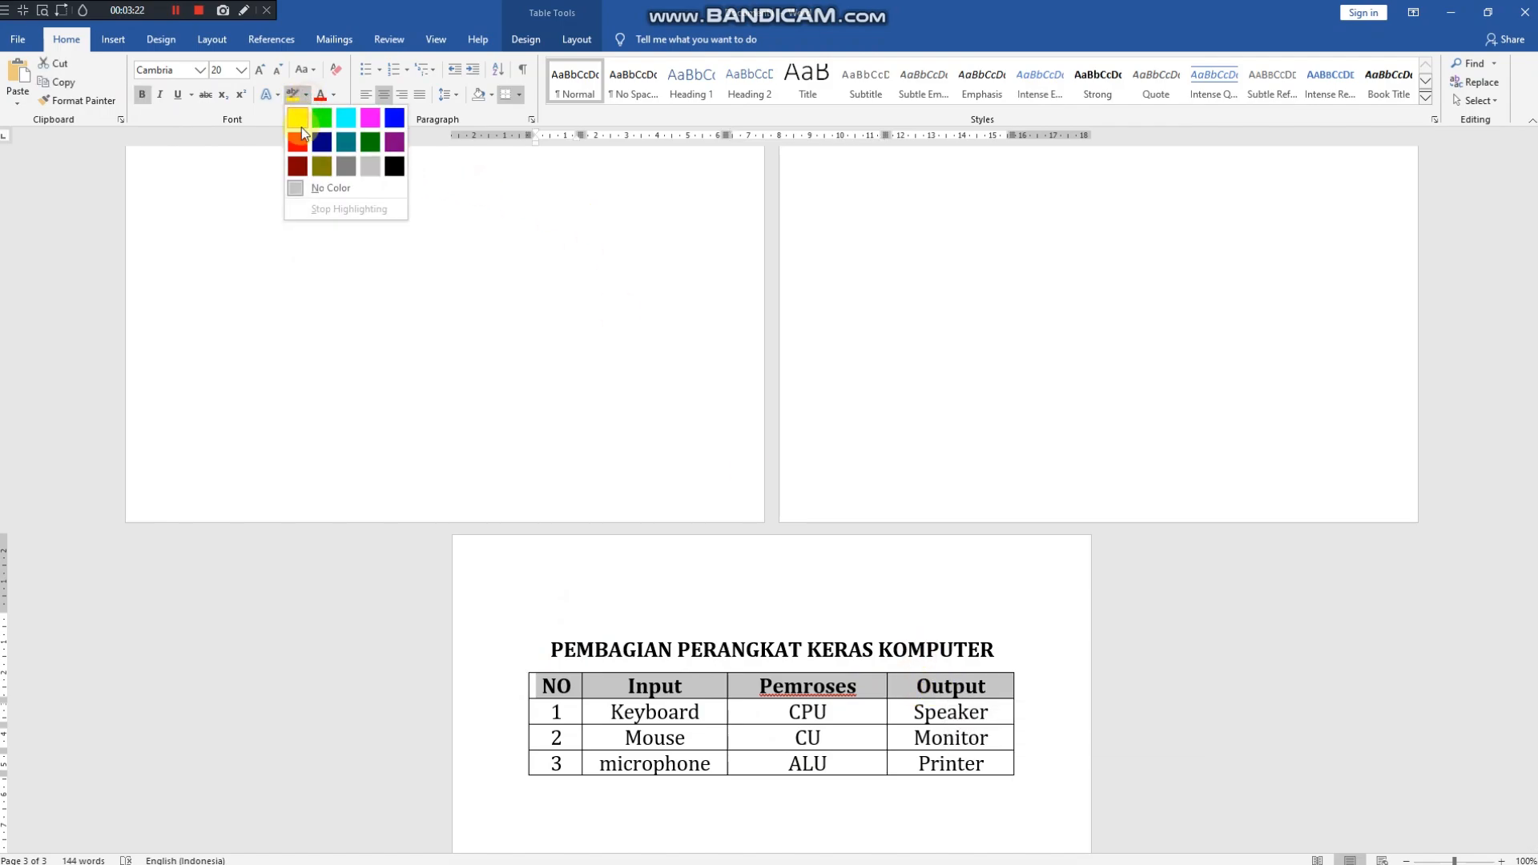
{"action": "left_click", "coordinate": [233, 147]}
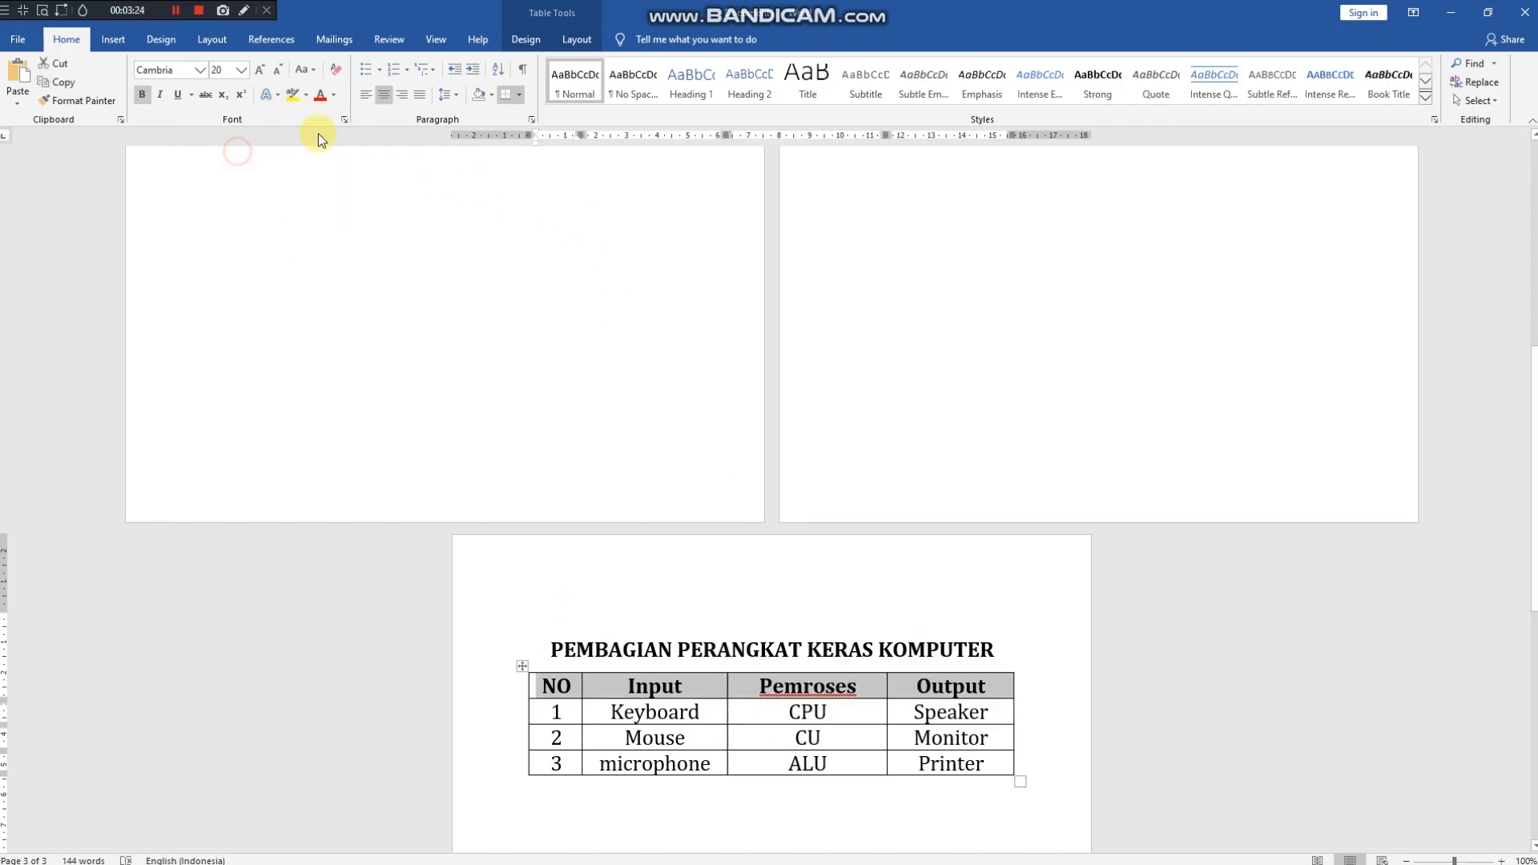
{"action": "left_click", "coordinate": [486, 102]}
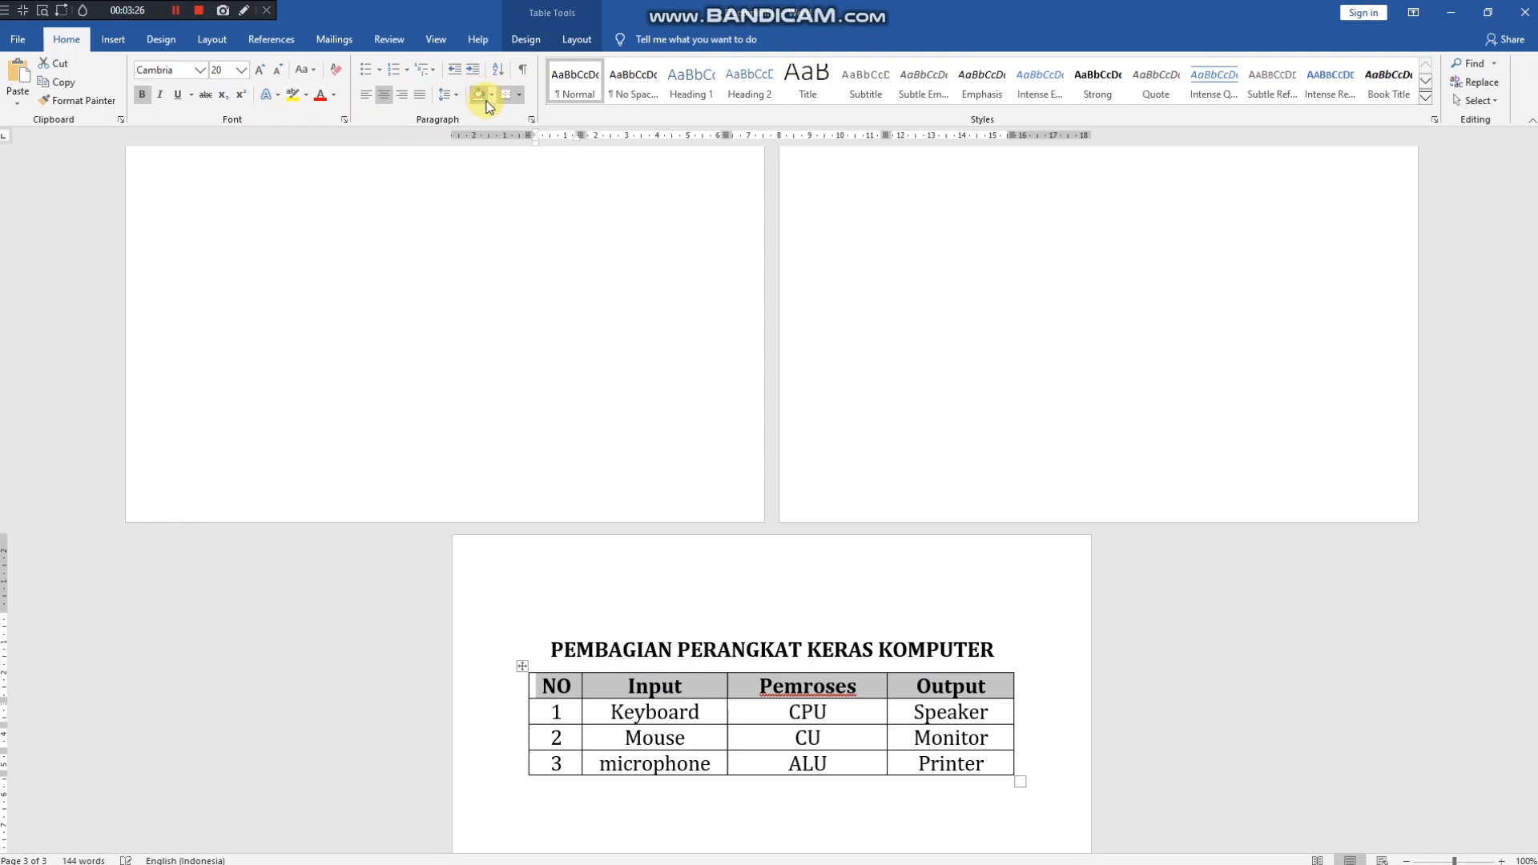
{"action": "left_click", "coordinate": [489, 97]}
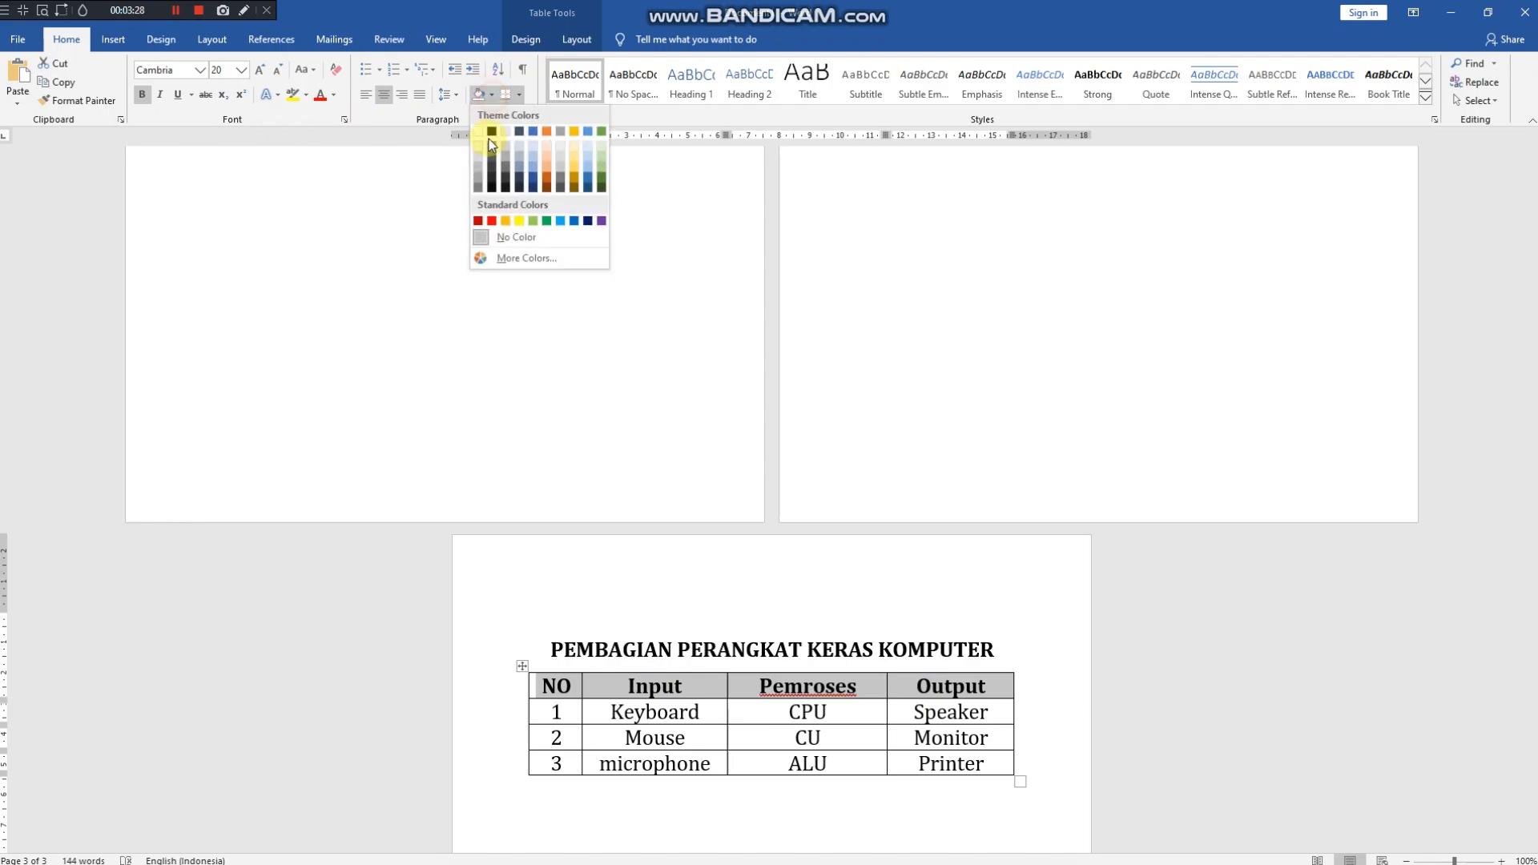
{"action": "left_click", "coordinate": [519, 221]}
{"action": "left_click", "coordinate": [919, 804]}
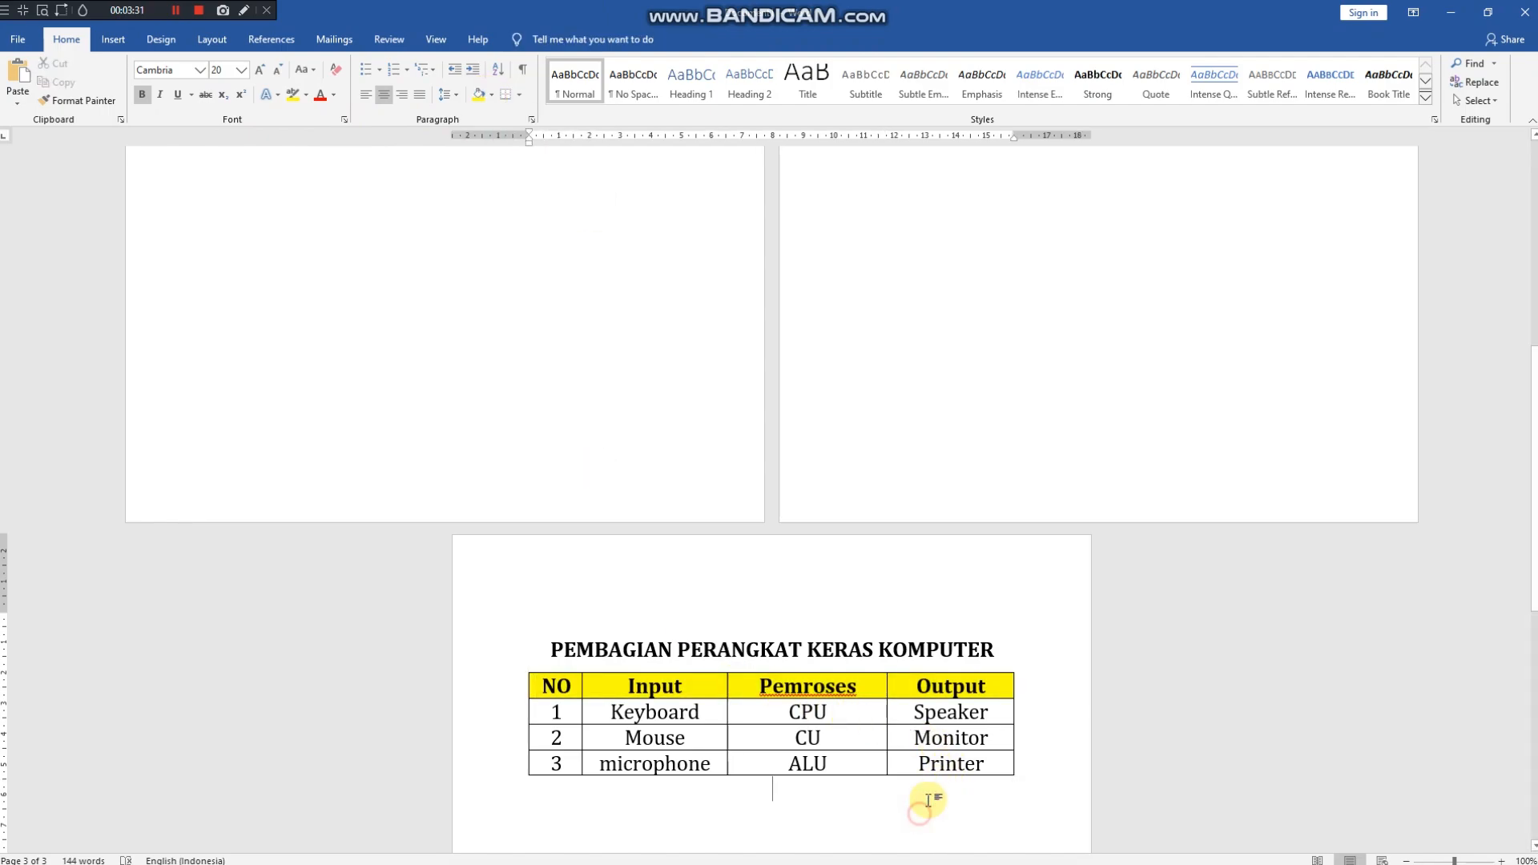
Review the three pages of the document, checking the text lists, the shape diagram and the table
{"action": "scroll", "coordinate": [825, 737], "scroll_direction": "down", "scroll_amount": 2}
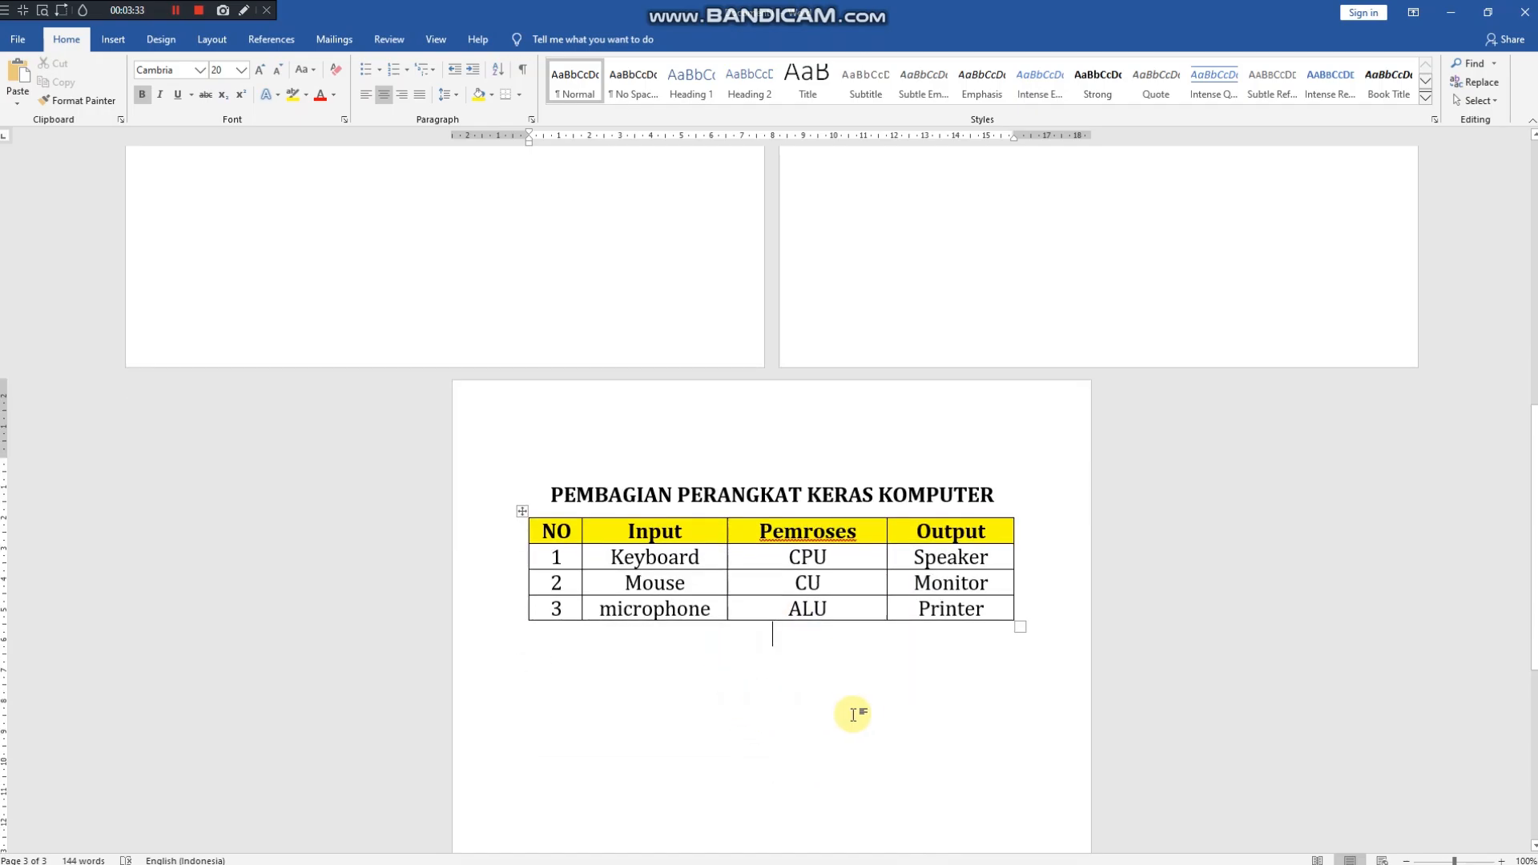
{"action": "scroll", "coordinate": [853, 708], "scroll_direction": "up", "scroll_amount": 3}
{"action": "scroll", "coordinate": [860, 699], "scroll_direction": "up", "scroll_amount": 10}
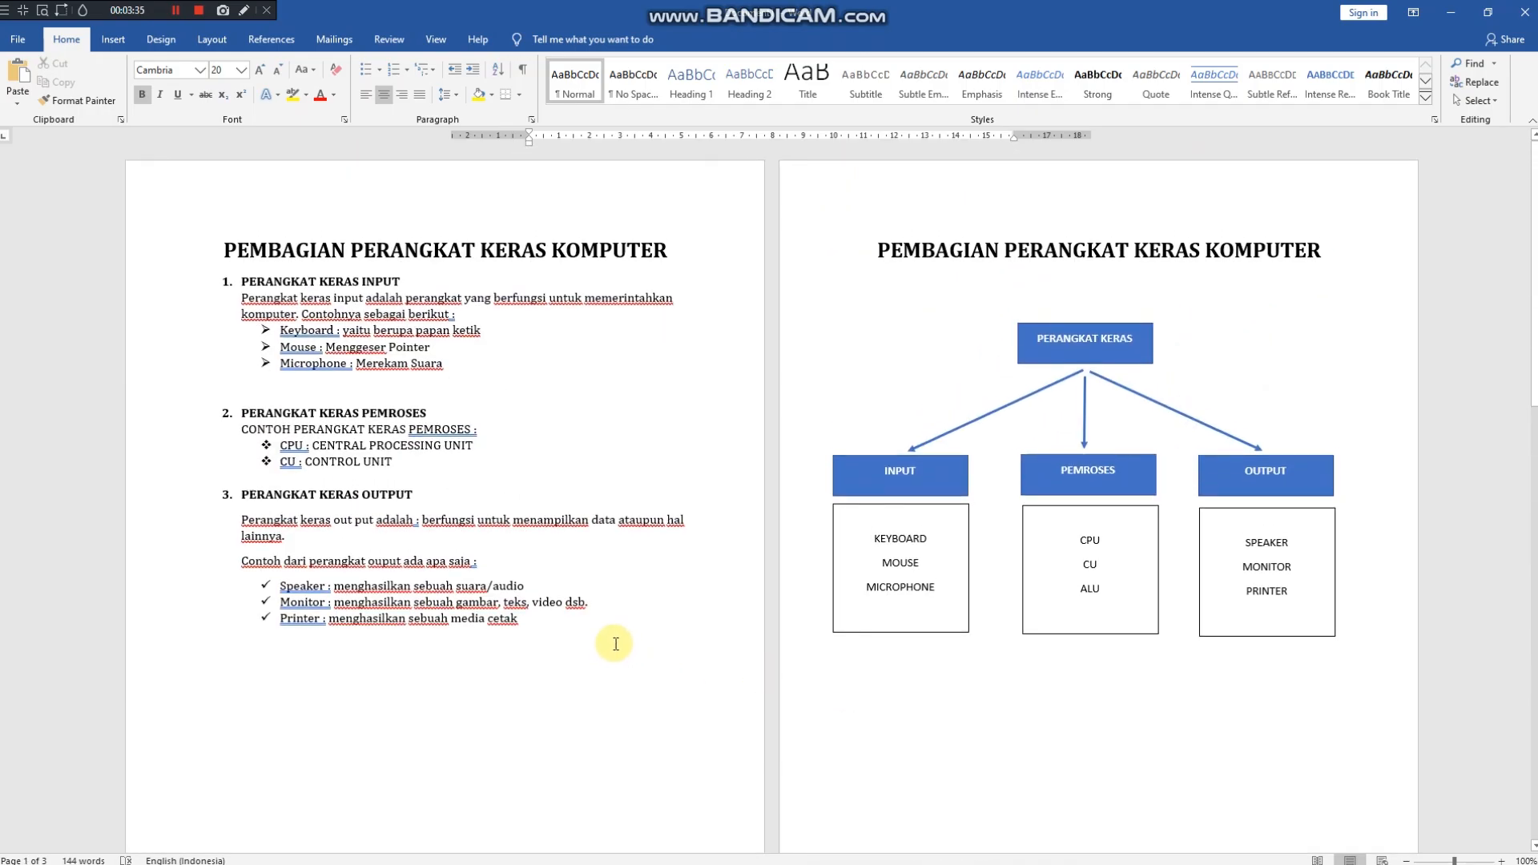
{"action": "scroll", "coordinate": [609, 641], "scroll_direction": "down", "scroll_amount": 3}
{"action": "scroll", "coordinate": [614, 642], "scroll_direction": "up", "scroll_amount": 3}
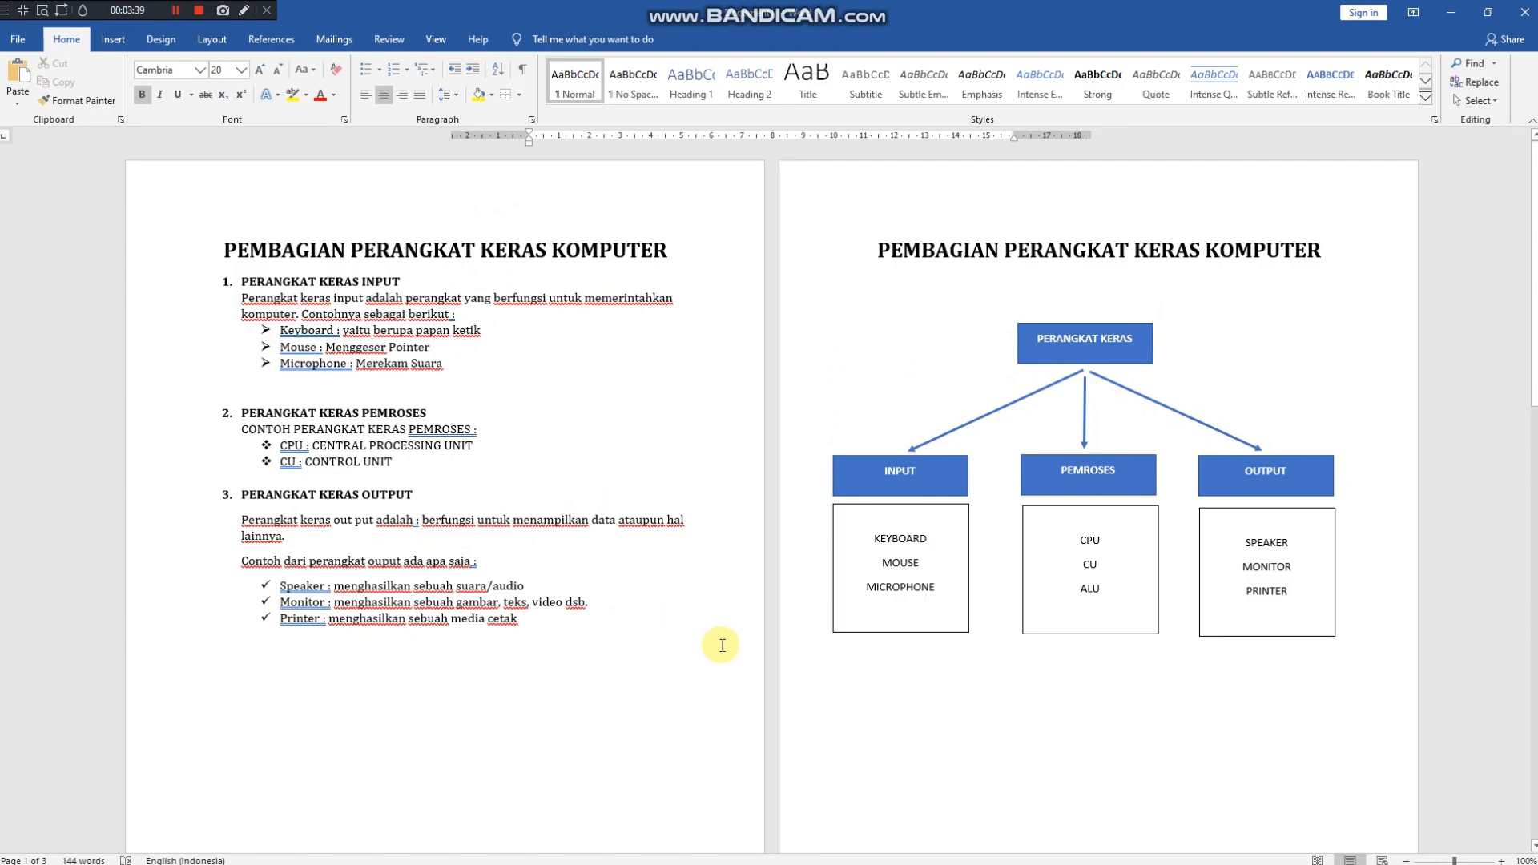
{"action": "scroll", "coordinate": [721, 645], "scroll_direction": "down", "scroll_amount": 3}
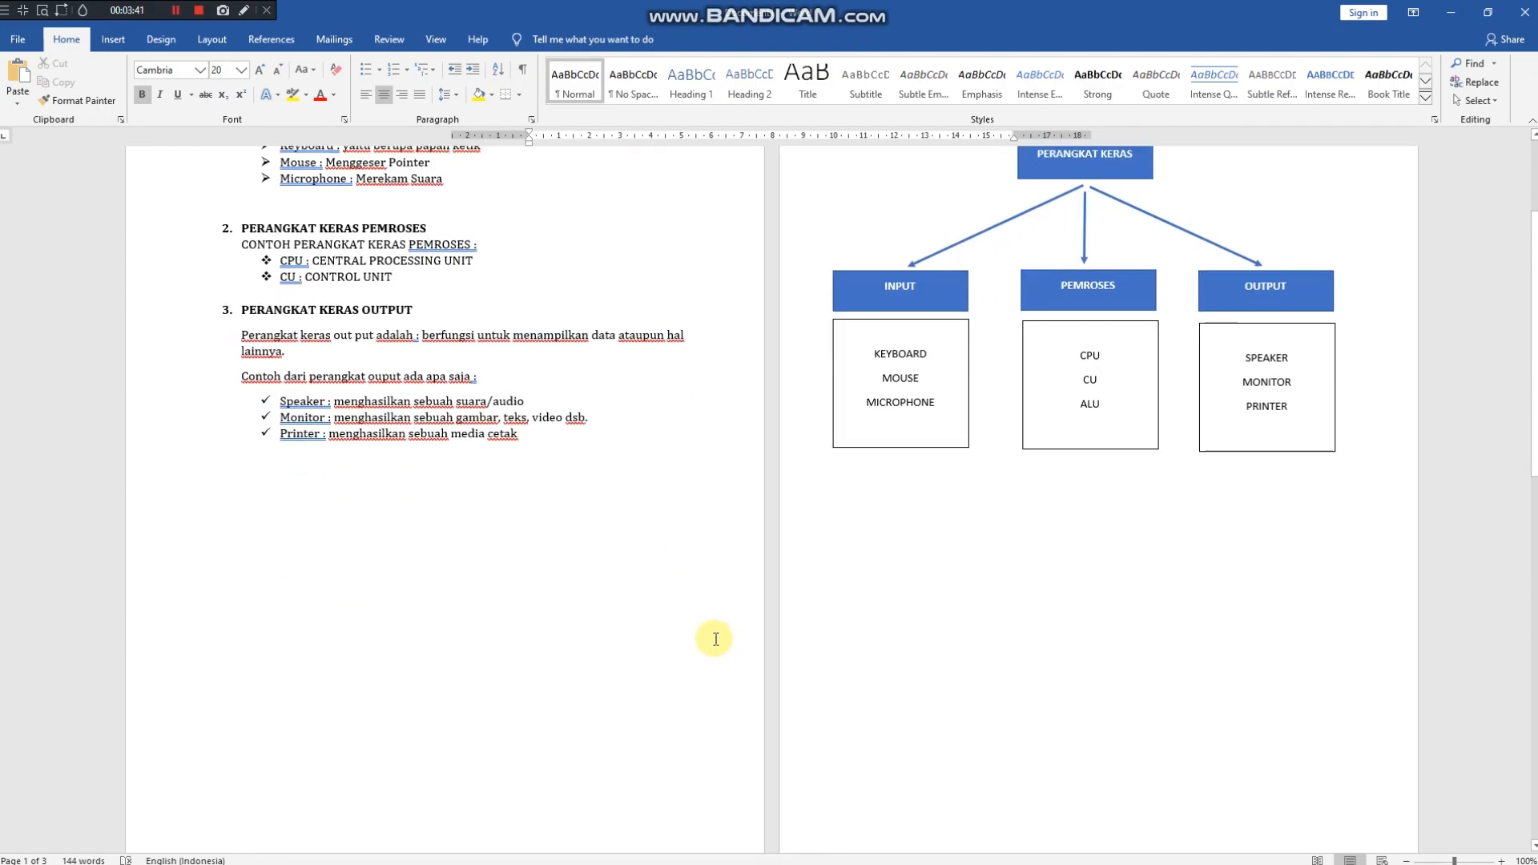
{"action": "scroll", "coordinate": [713, 633], "scroll_direction": "up", "scroll_amount": 3}
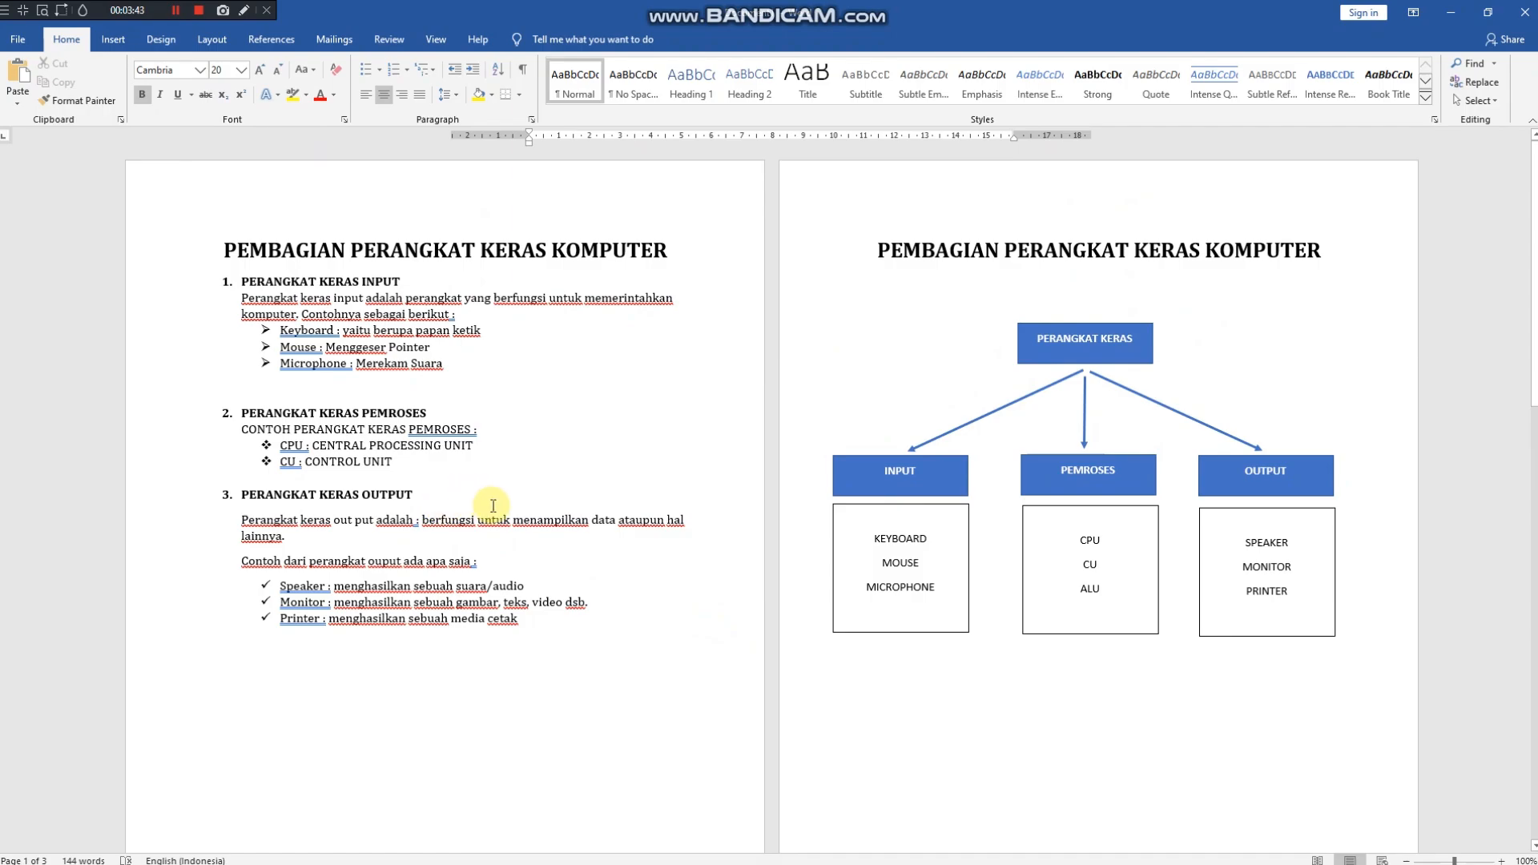
{"action": "scroll", "coordinate": [609, 576], "scroll_direction": "down", "scroll_amount": 6}
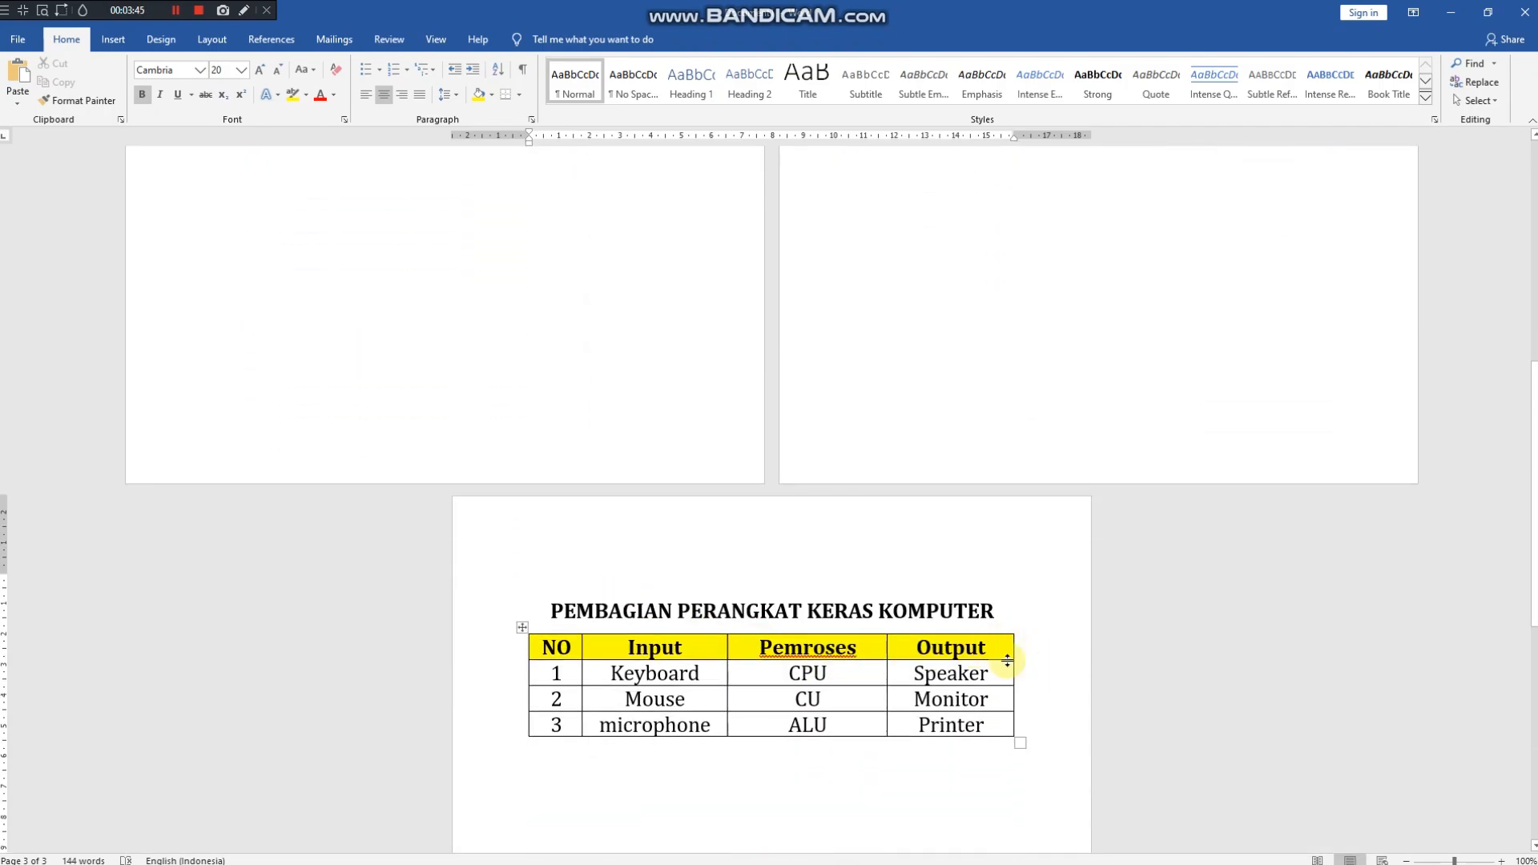
{"action": "scroll", "coordinate": [765, 649], "scroll_direction": "up", "scroll_amount": 8}
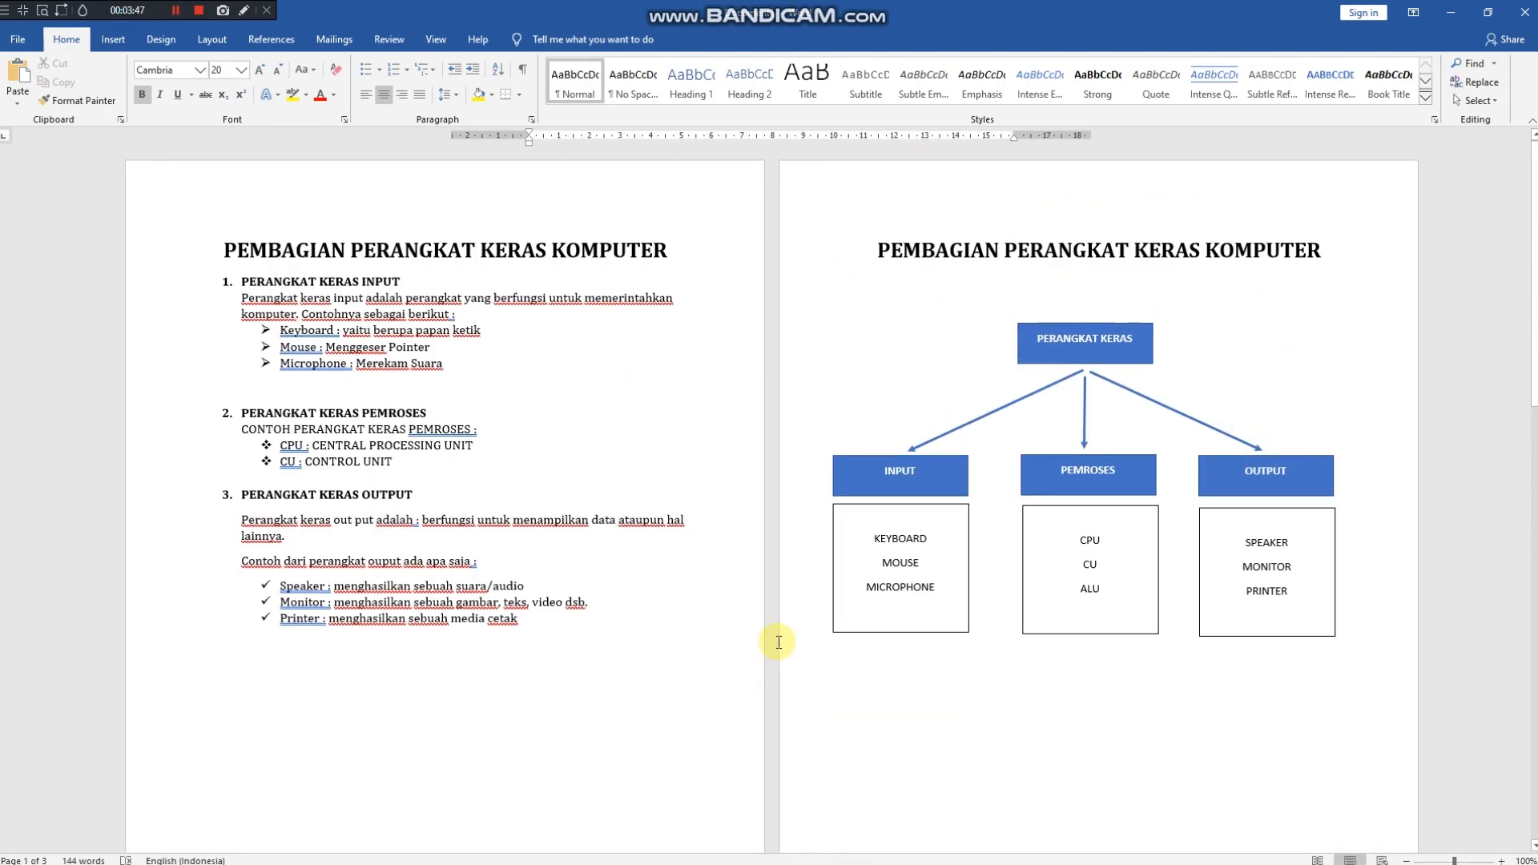
{"action": "scroll", "coordinate": [781, 639], "scroll_direction": "down", "scroll_amount": 8}
{"action": "left_click", "coordinate": [698, 633]}
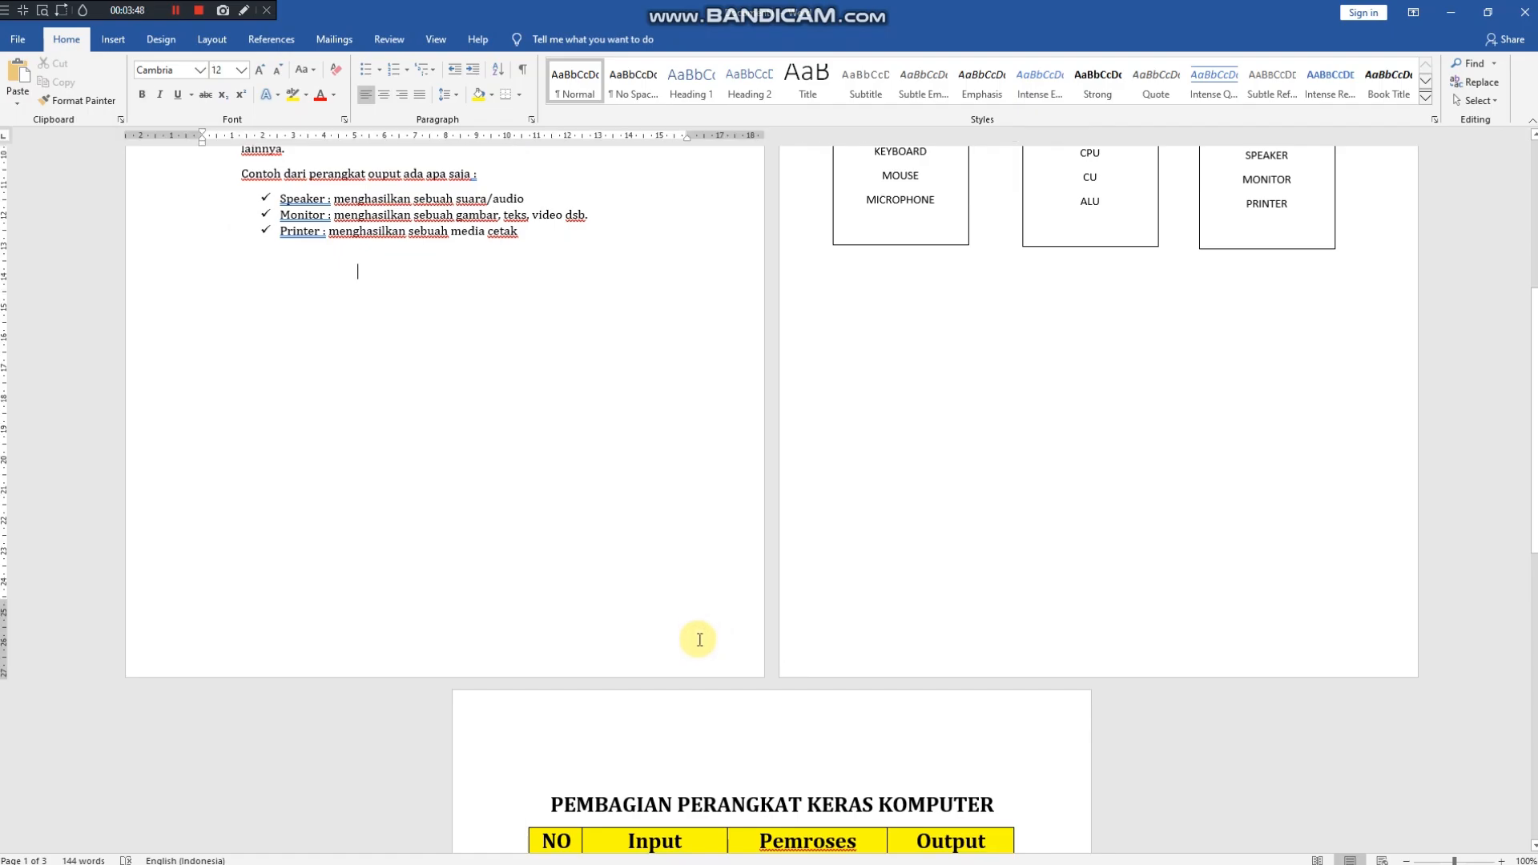
{"action": "scroll", "coordinate": [799, 614], "scroll_direction": "down", "scroll_amount": 5}
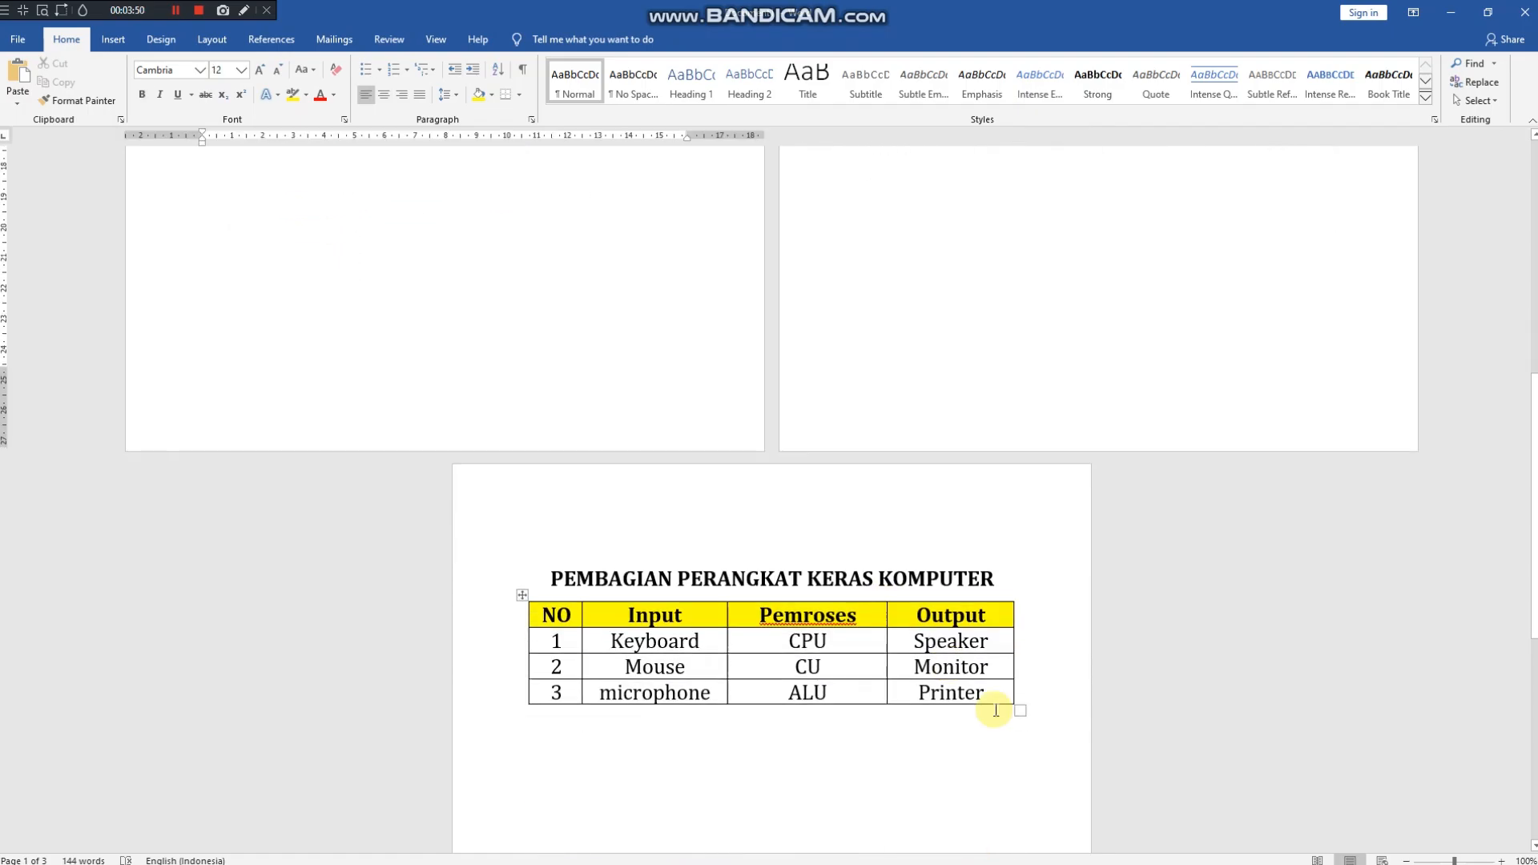
{"action": "scroll", "coordinate": [1023, 772], "scroll_direction": "up", "scroll_amount": 4}
{"action": "scroll", "coordinate": [801, 726], "scroll_direction": "up", "scroll_amount": 5}
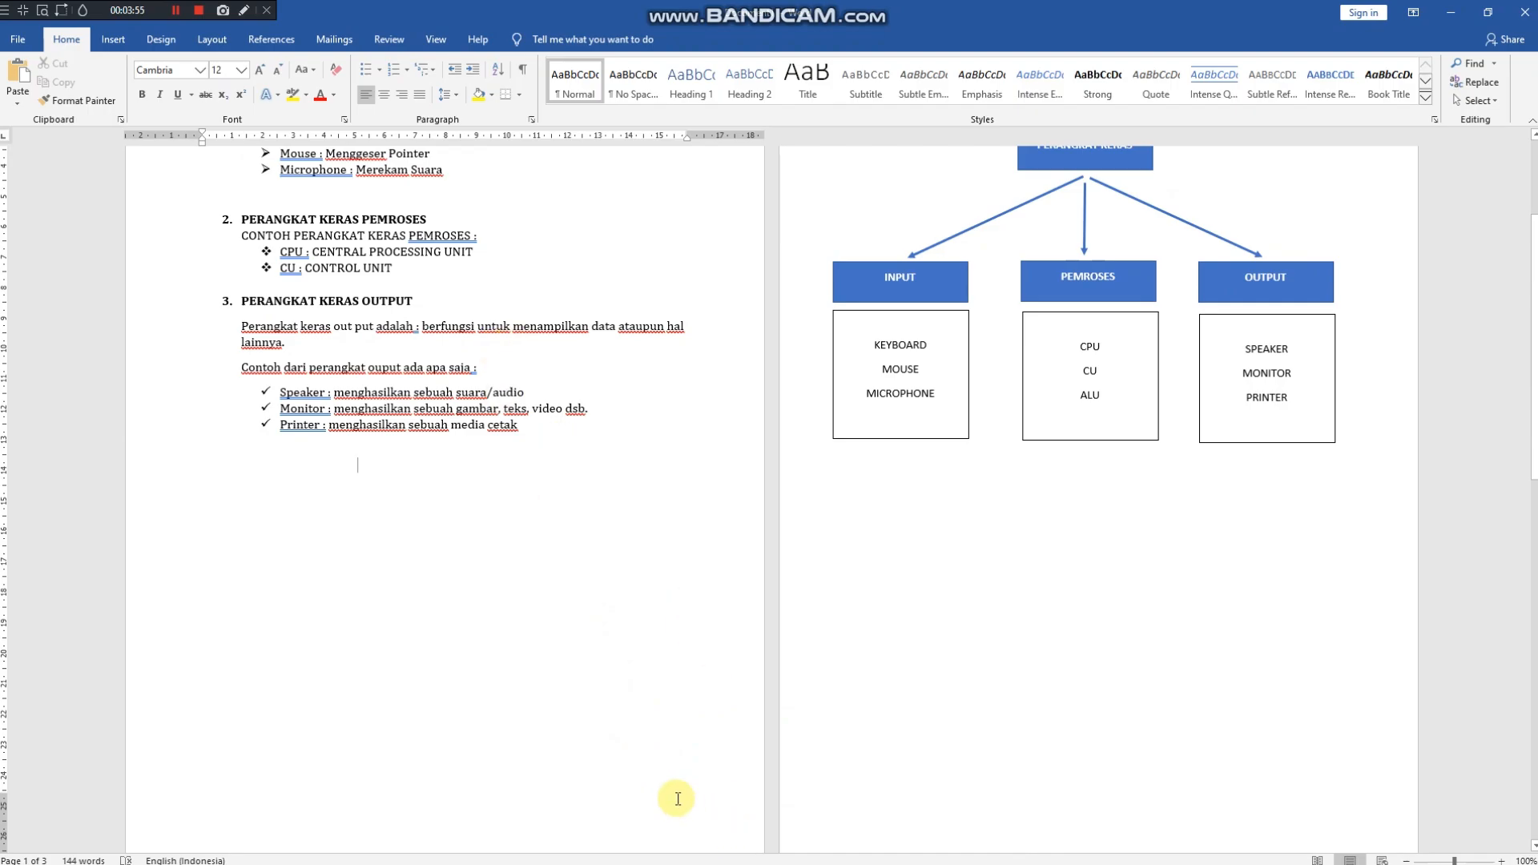
{"action": "scroll", "coordinate": [677, 798], "scroll_direction": "up", "scroll_amount": 4}
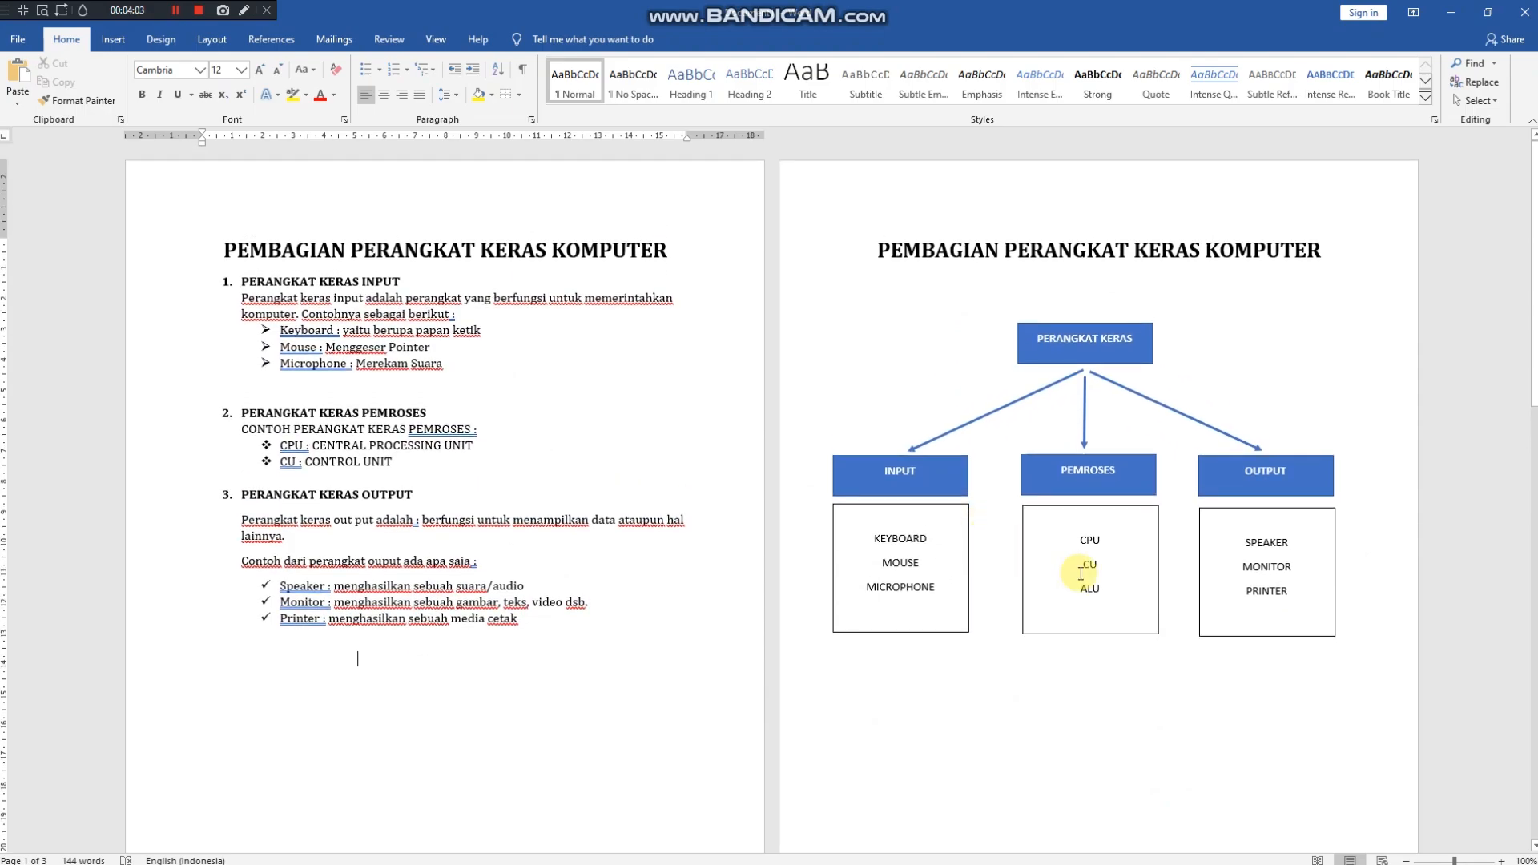
{"action": "scroll", "coordinate": [711, 769], "scroll_direction": "down", "scroll_amount": 10}
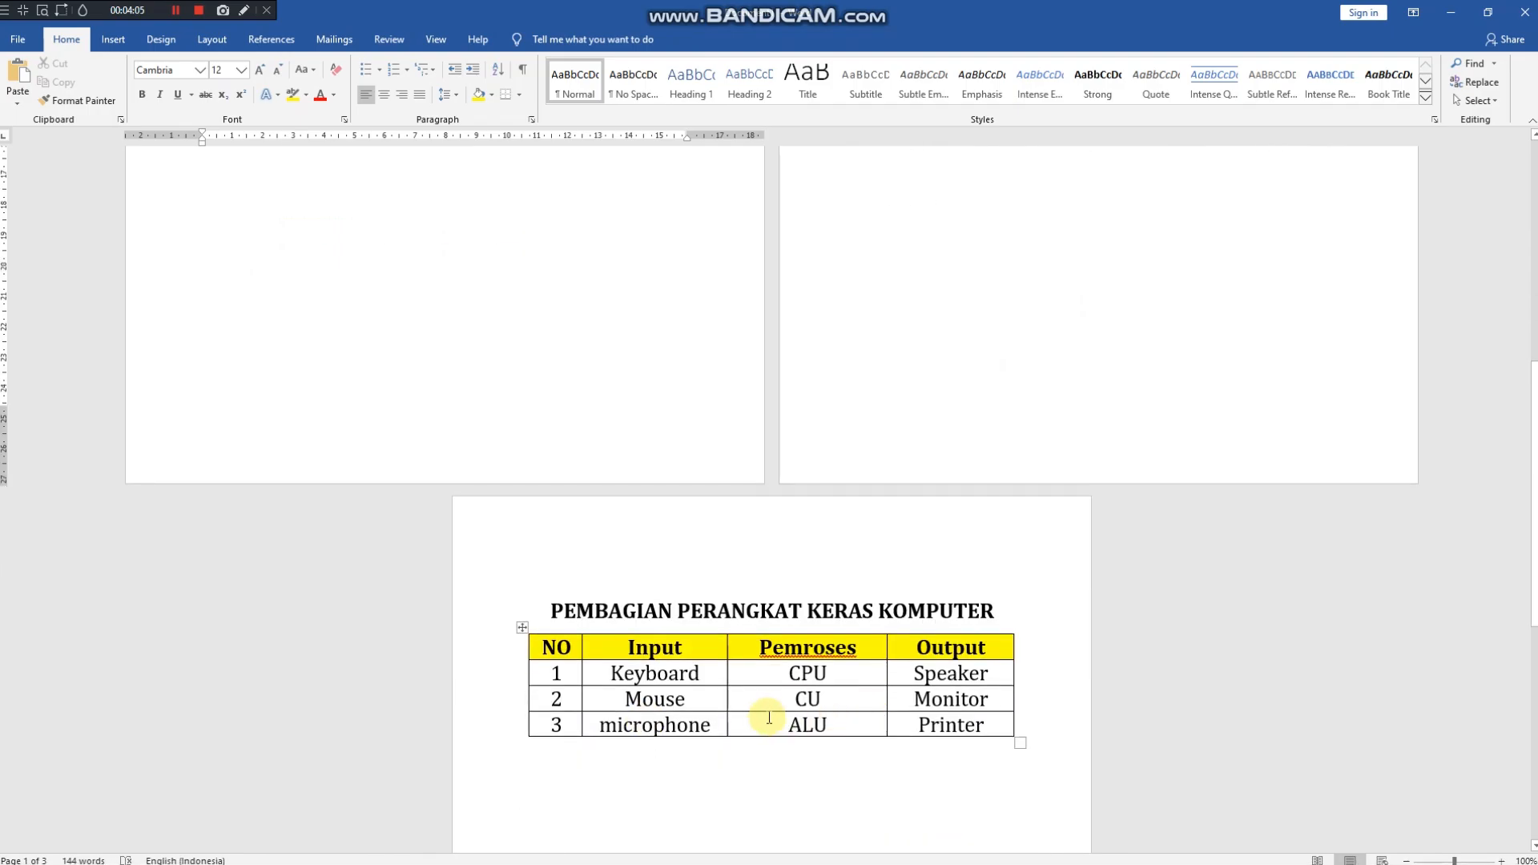
{"action": "scroll", "coordinate": [785, 709], "scroll_direction": "up", "scroll_amount": 10}
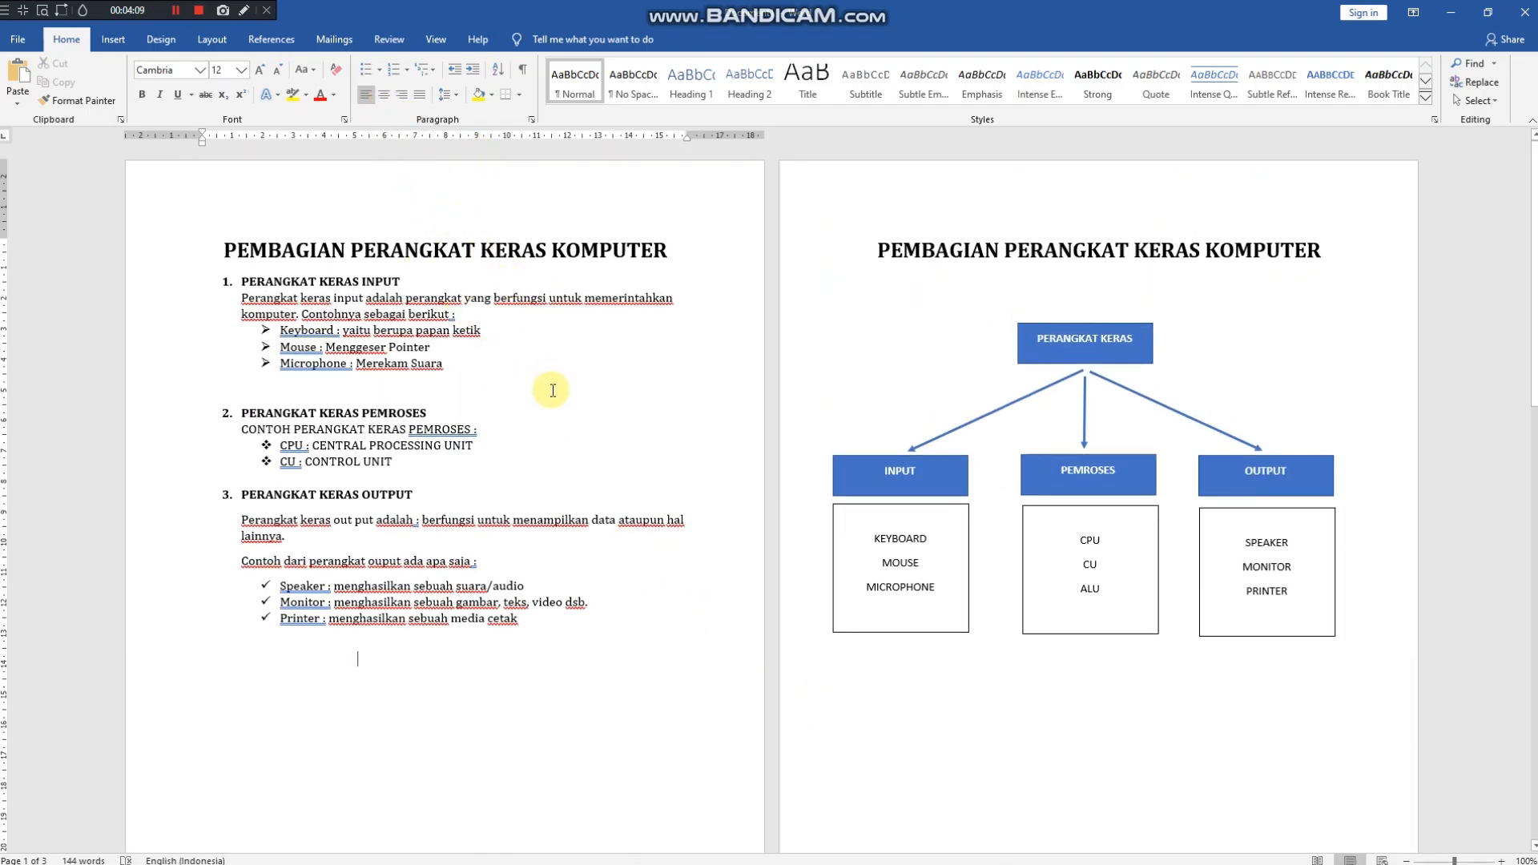
{"action": "scroll", "coordinate": [641, 761], "scroll_direction": "down", "scroll_amount": 5}
{"action": "scroll", "coordinate": [632, 749], "scroll_direction": "up", "scroll_amount": 4}
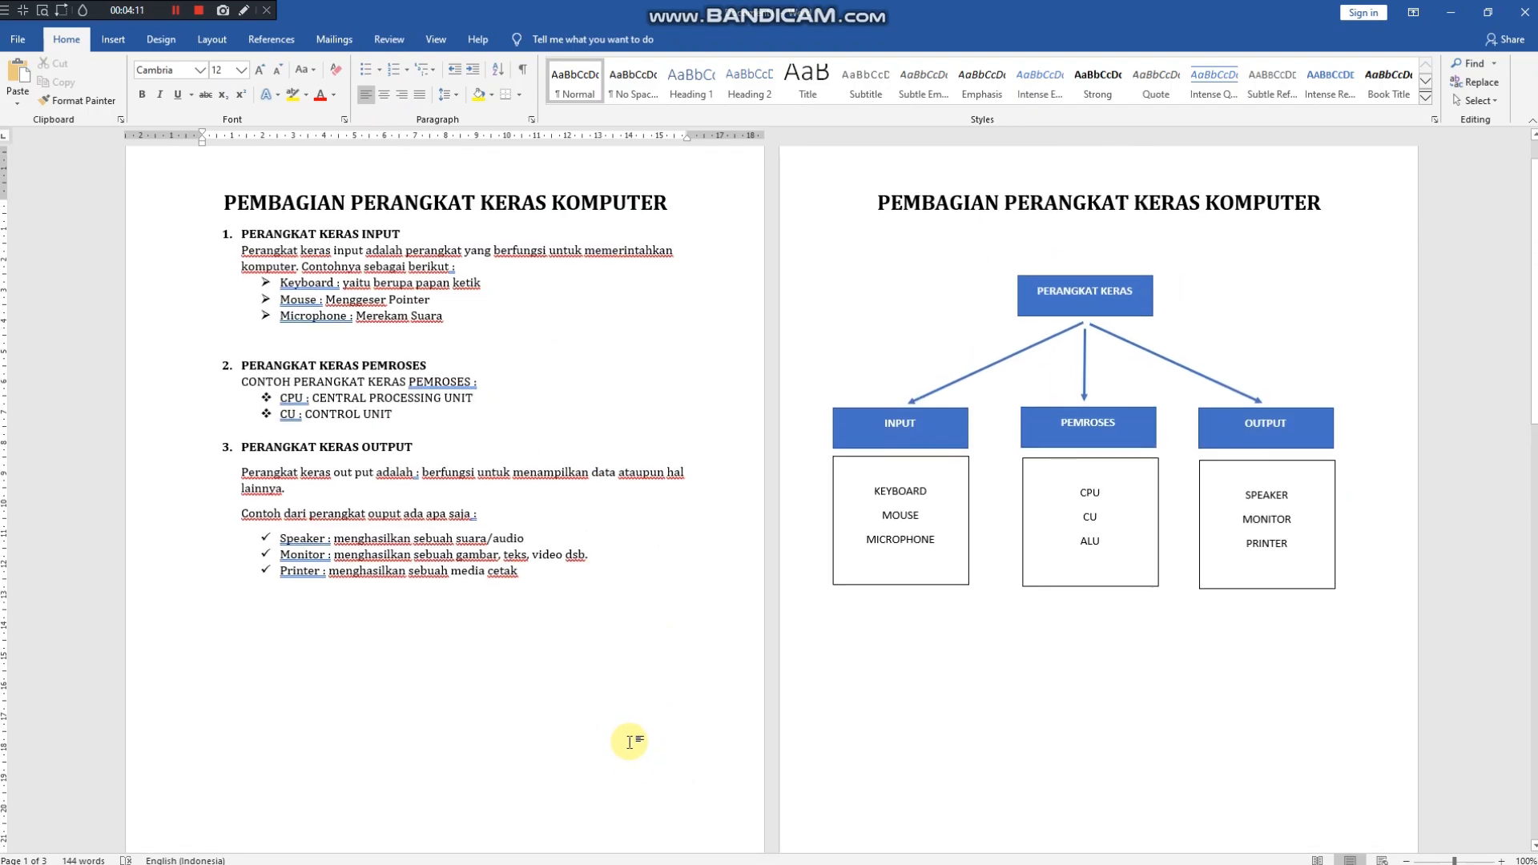
{"action": "scroll", "coordinate": [629, 741], "scroll_direction": "up", "scroll_amount": 1}
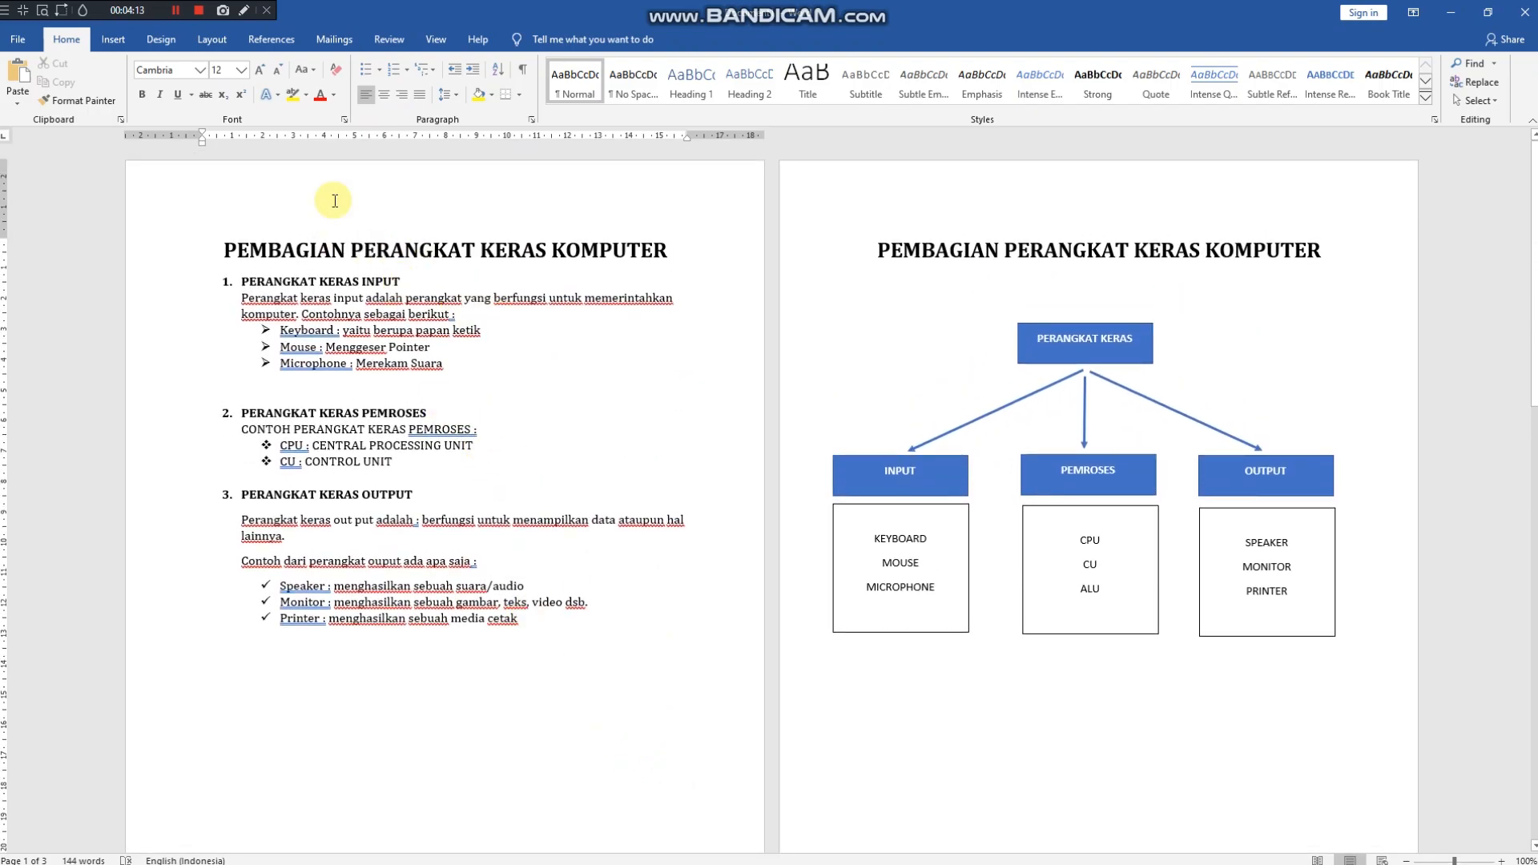
Insert the built-in Banded footer to add centred page numbers to the document's pages
{"action": "left_click", "coordinate": [124, 45]}
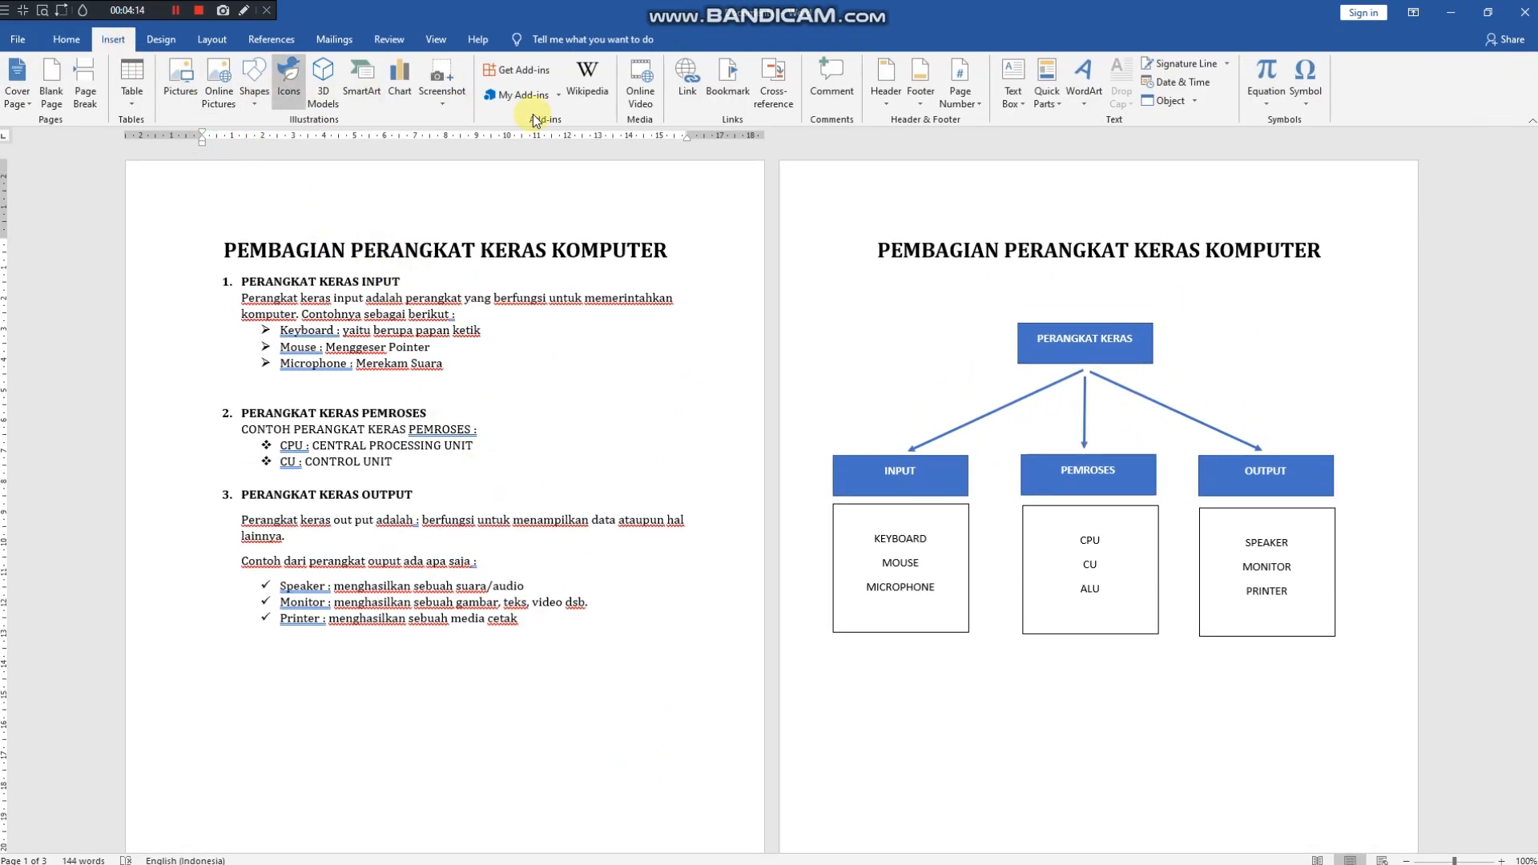
{"action": "left_click", "coordinate": [918, 104]}
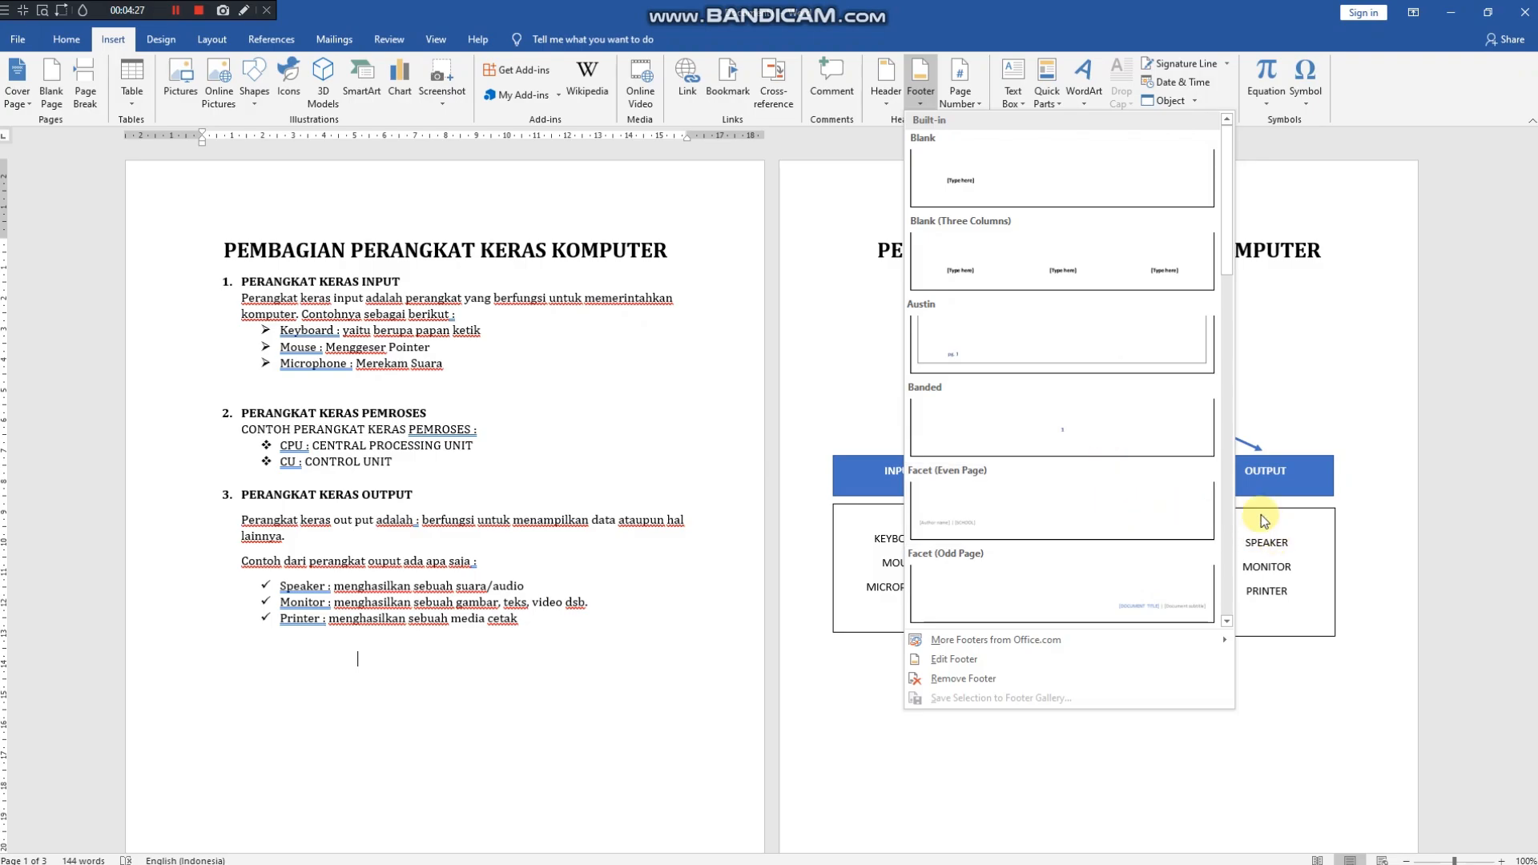
{"action": "left_click", "coordinate": [1015, 433]}
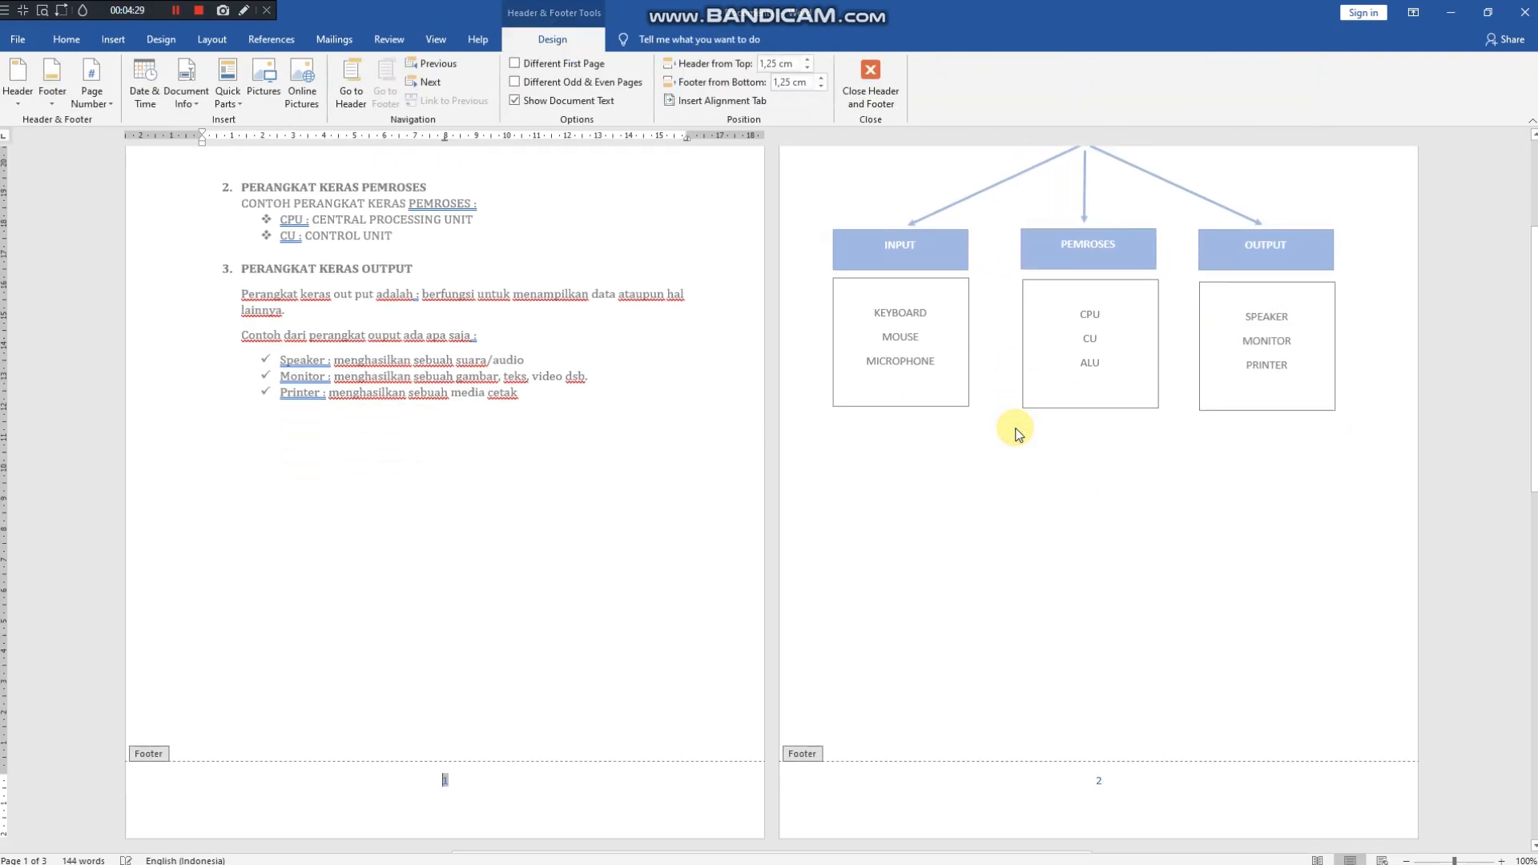
Check the footer page numbers on all three pages, from the first page through the table page, and return to page 1
{"action": "scroll", "coordinate": [595, 808], "scroll_direction": "down", "scroll_amount": 3}
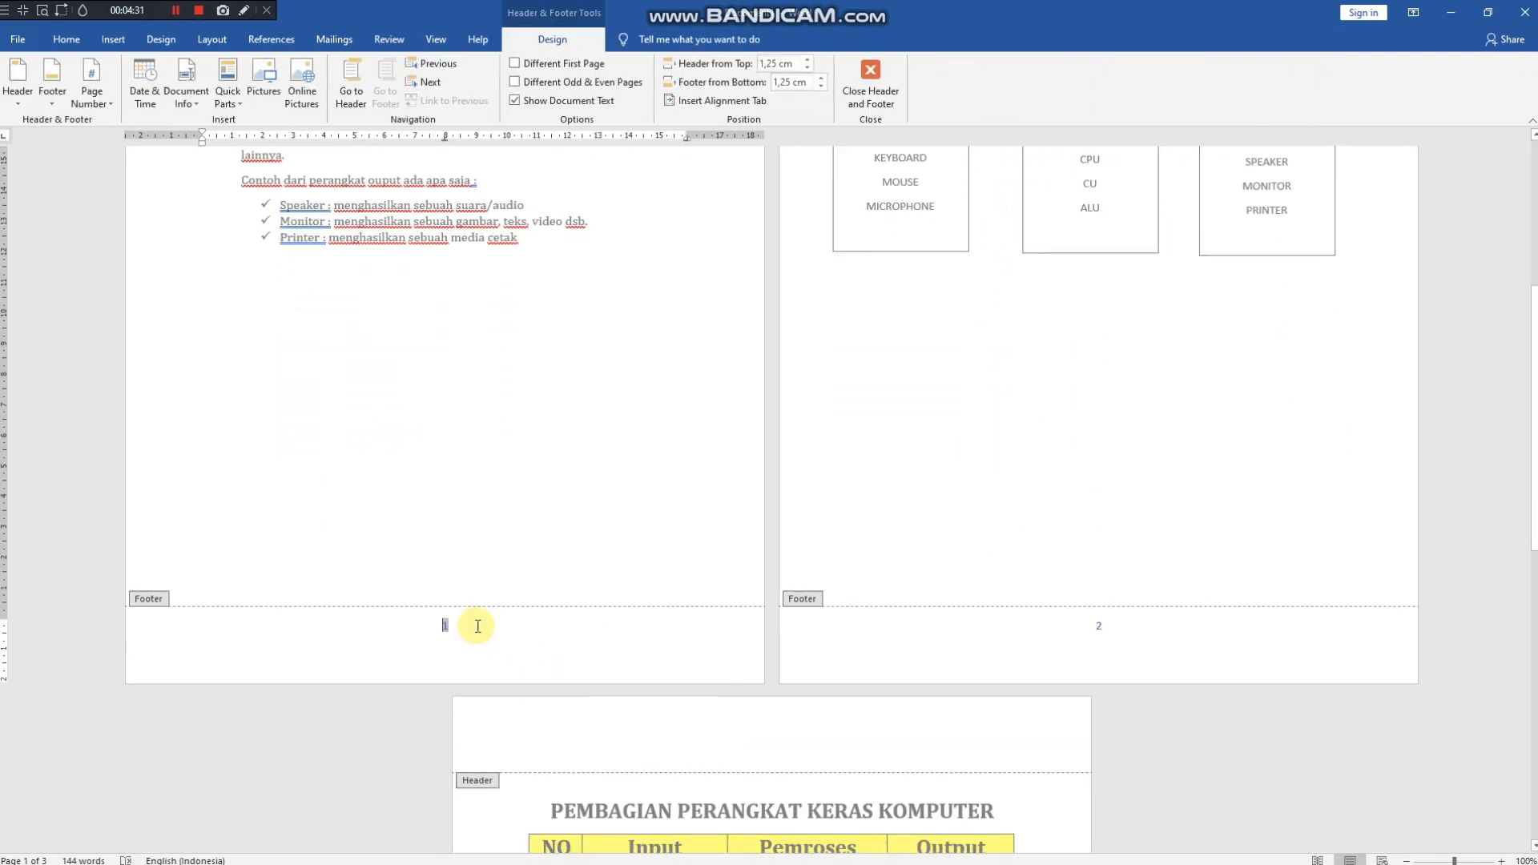
{"action": "scroll", "coordinate": [432, 635], "scroll_direction": "down", "scroll_amount": 2}
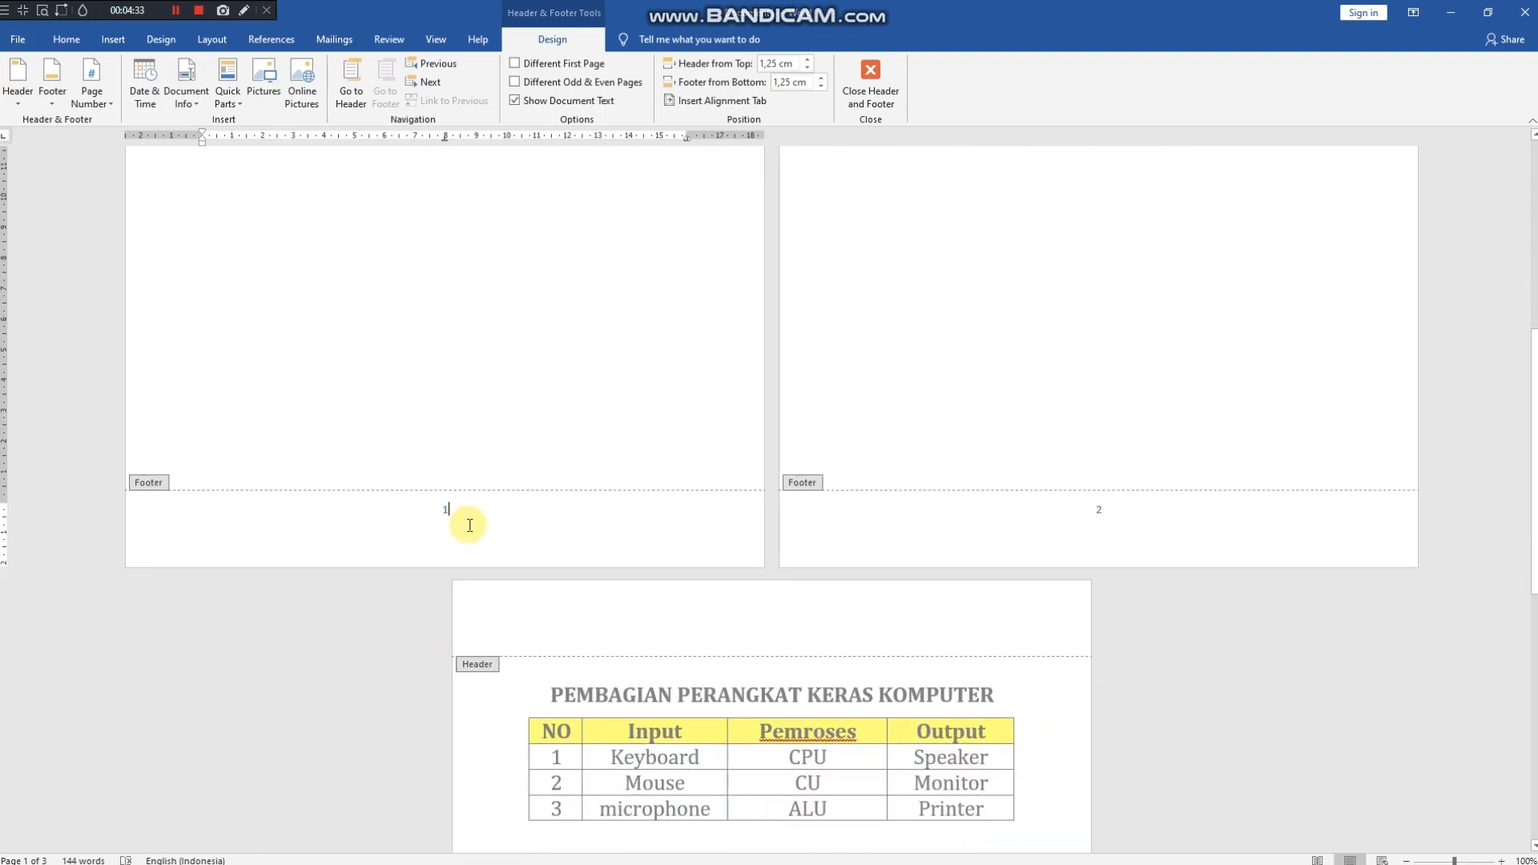
{"action": "left_click", "coordinate": [1108, 515]}
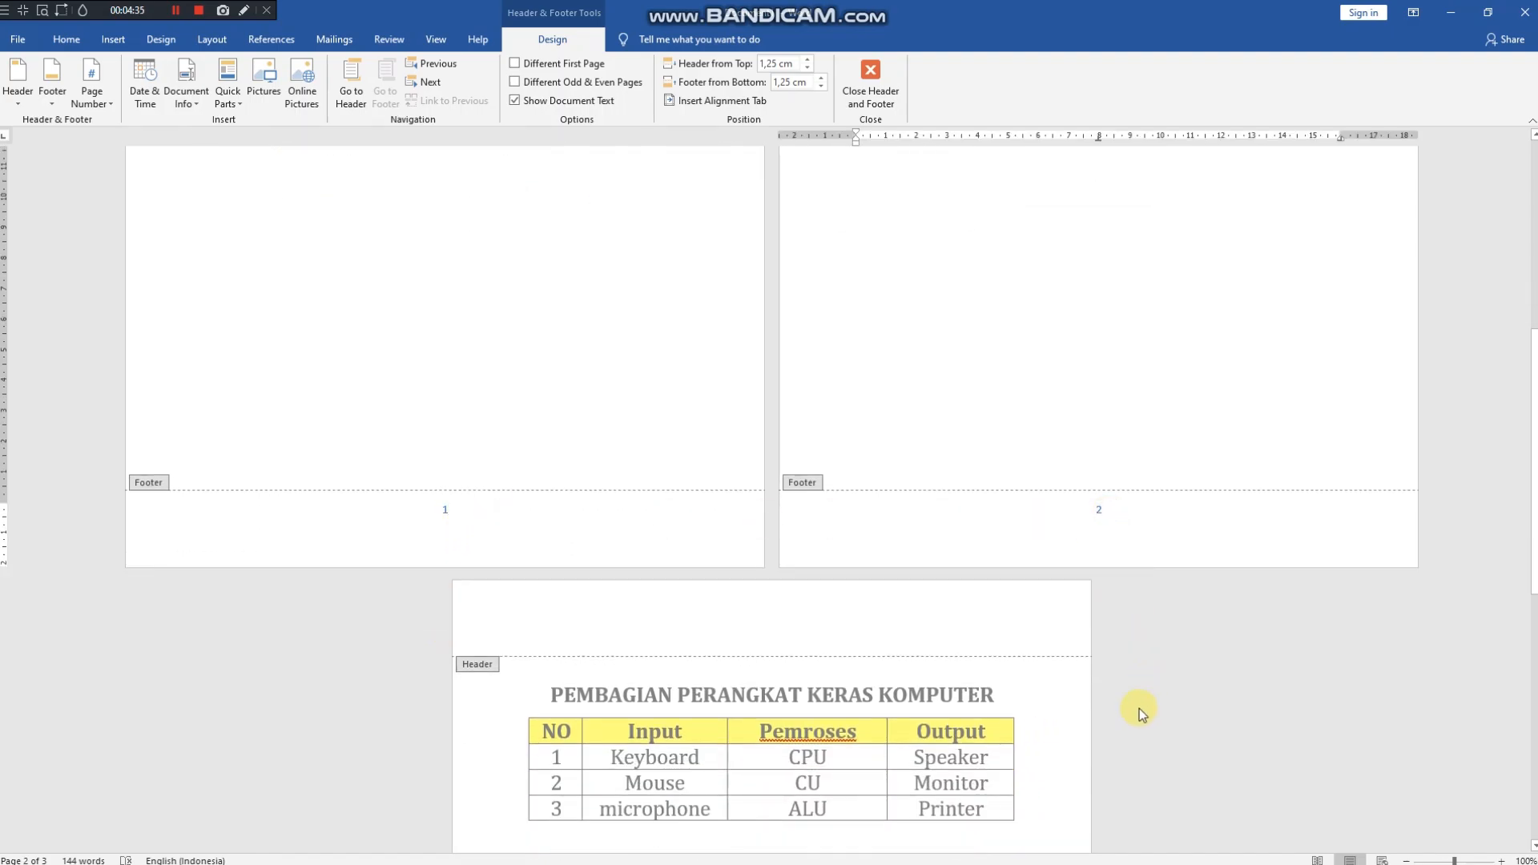
{"action": "scroll", "coordinate": [1141, 713], "scroll_direction": "down", "scroll_amount": 12}
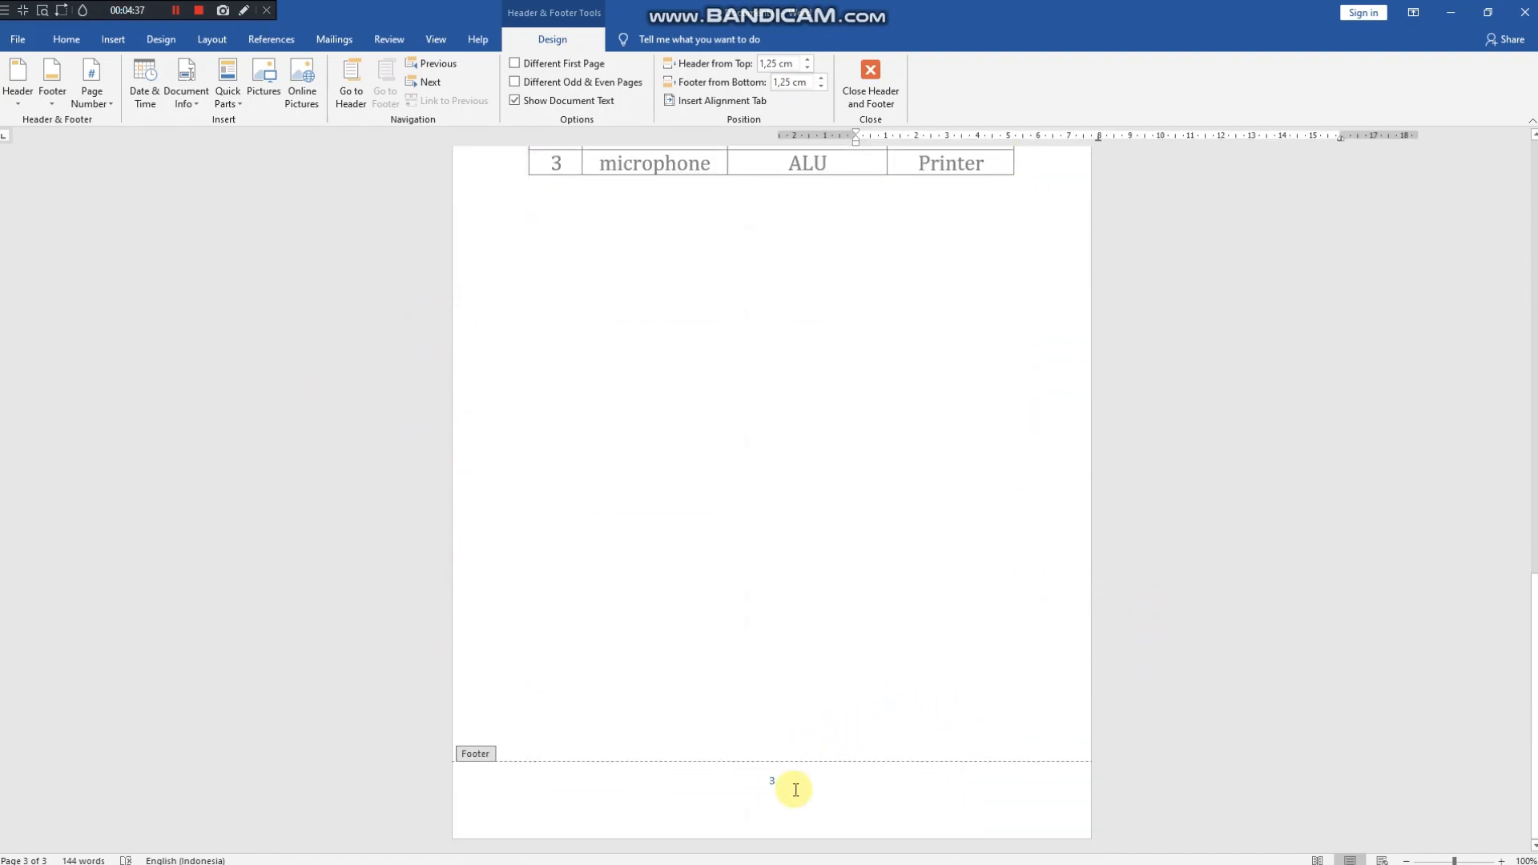
{"action": "left_click", "coordinate": [795, 790]}
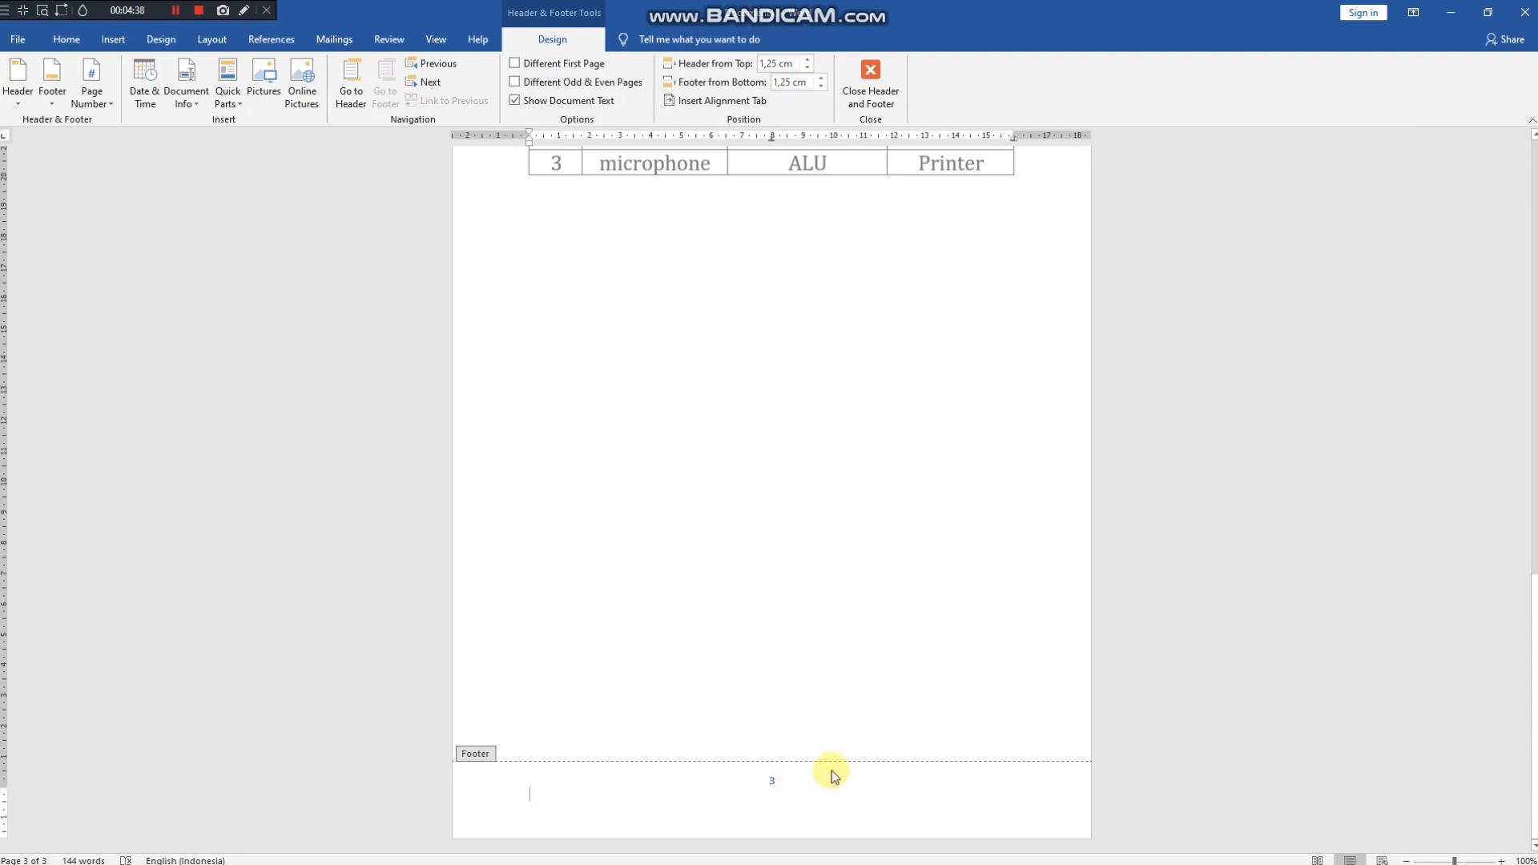
{"action": "scroll", "coordinate": [833, 771], "scroll_direction": "up", "scroll_amount": 9}
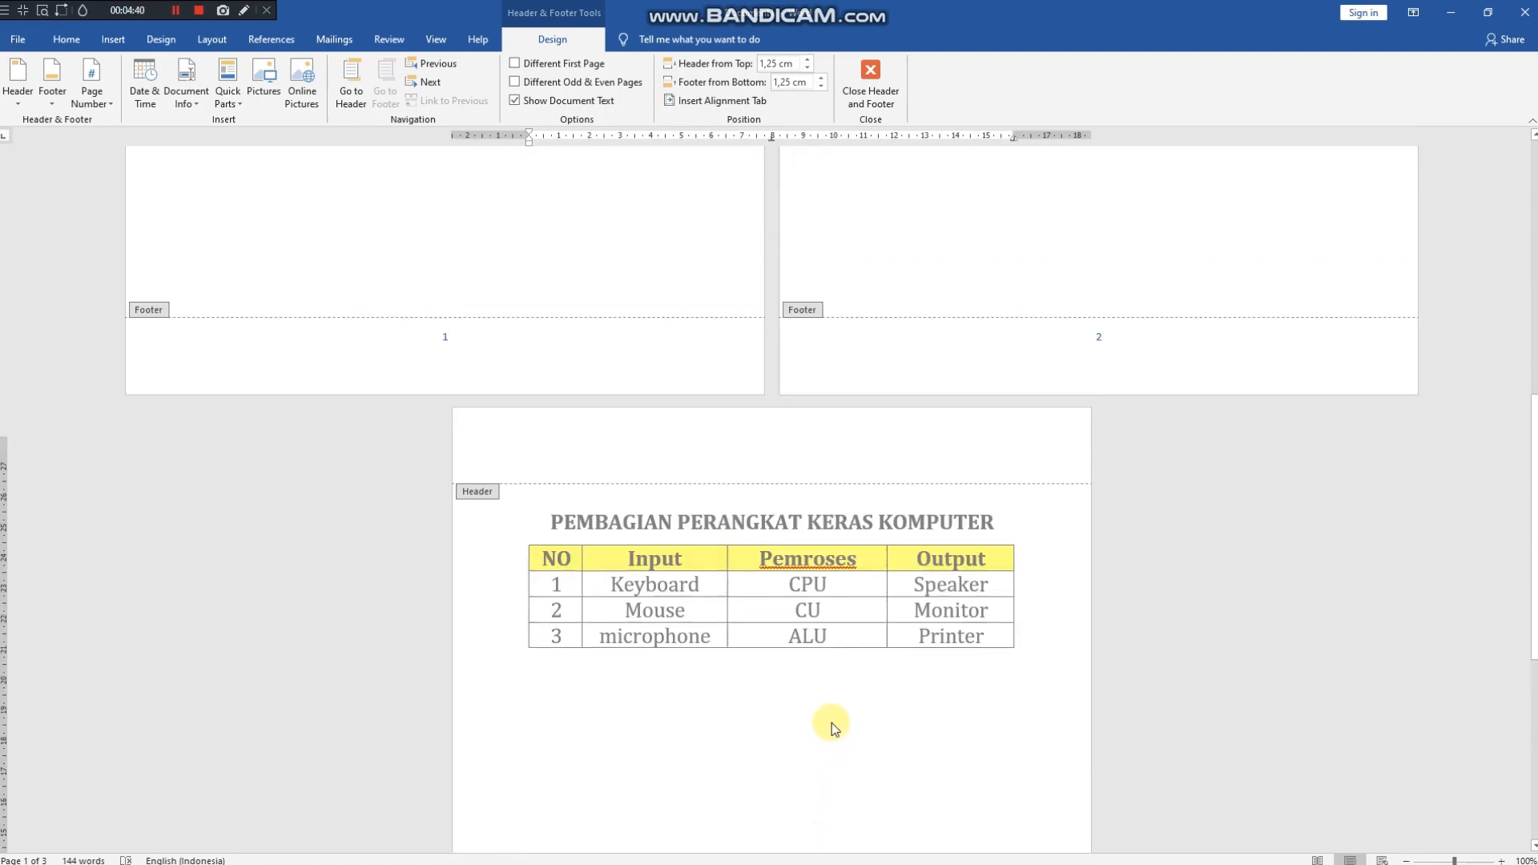
{"action": "scroll", "coordinate": [831, 722], "scroll_direction": "up", "scroll_amount": 13}
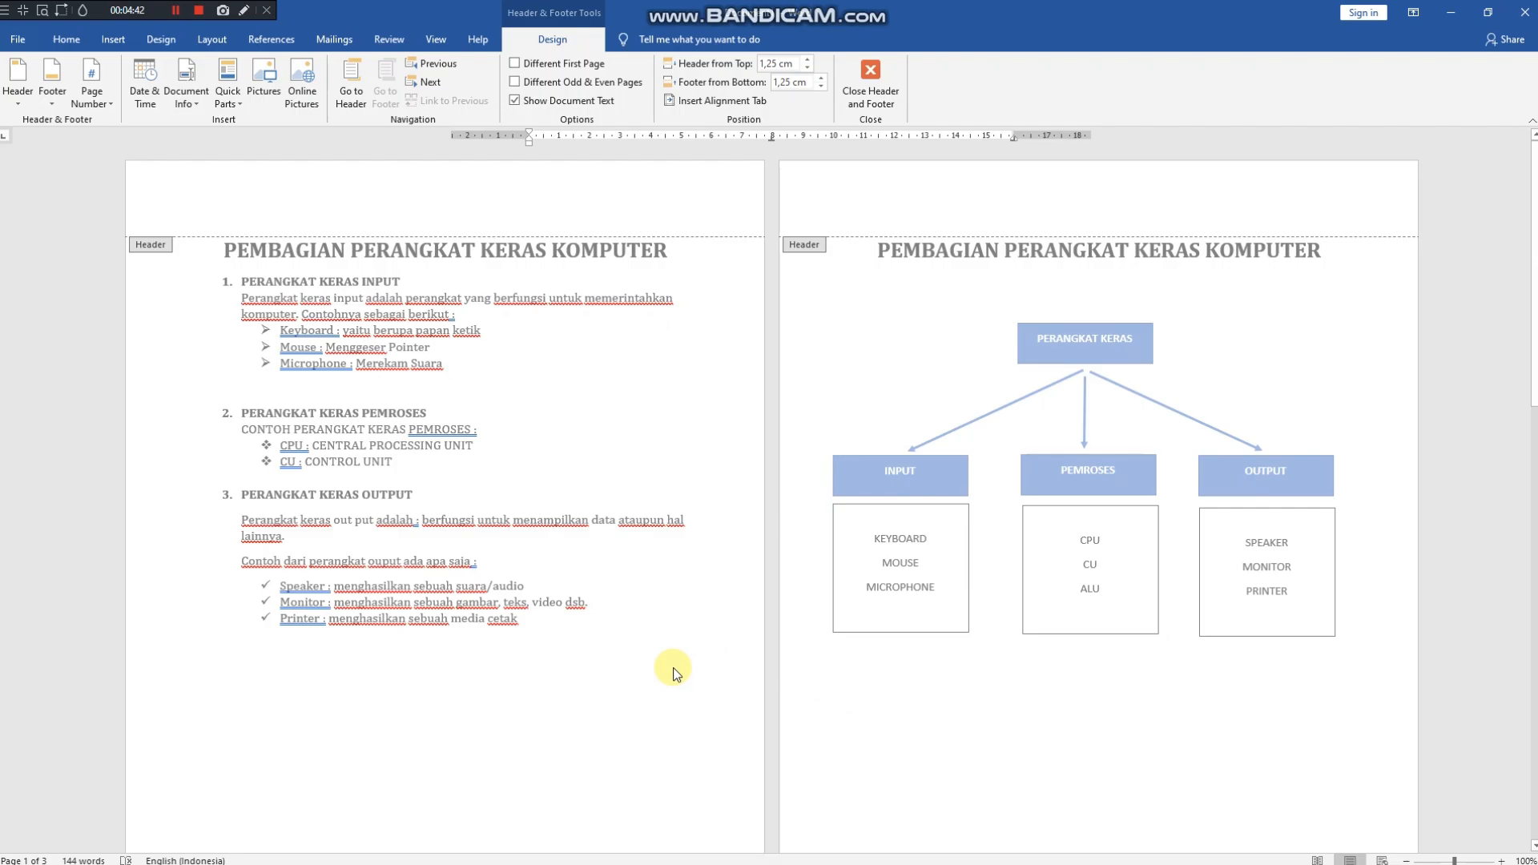
{"action": "left_click", "coordinate": [654, 668]}
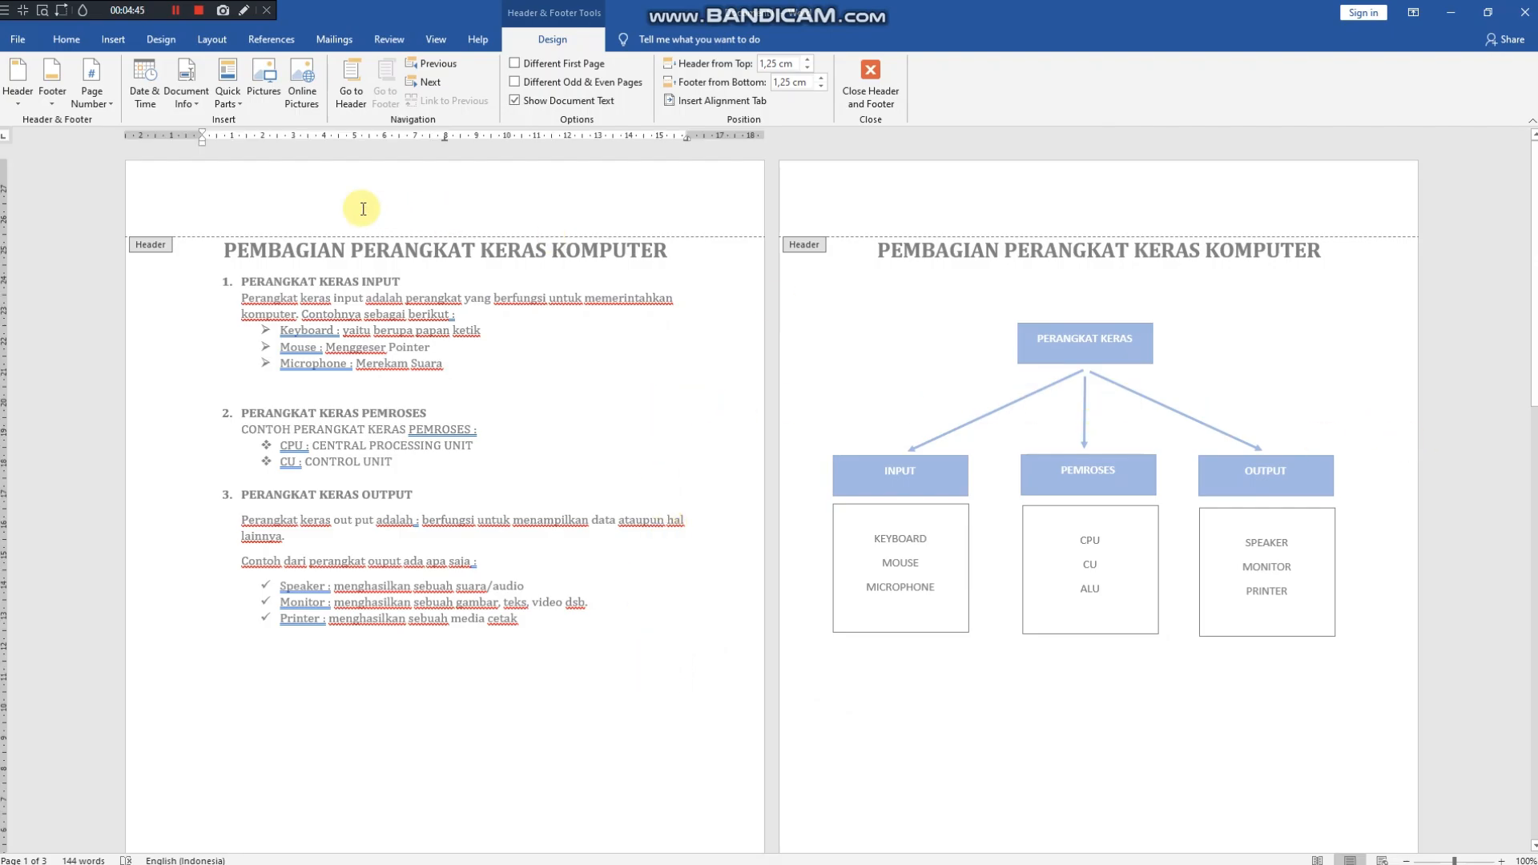